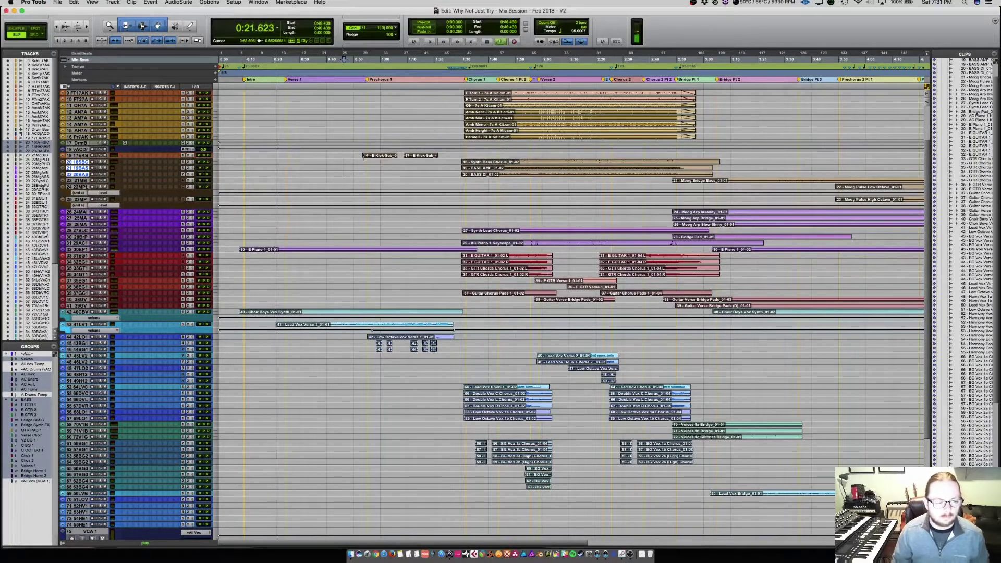
Select the Lead Vox Verse 1 track
{"action": "scroll", "coordinate": [386, 196], "scroll_direction": "down", "scroll_amount": 3}
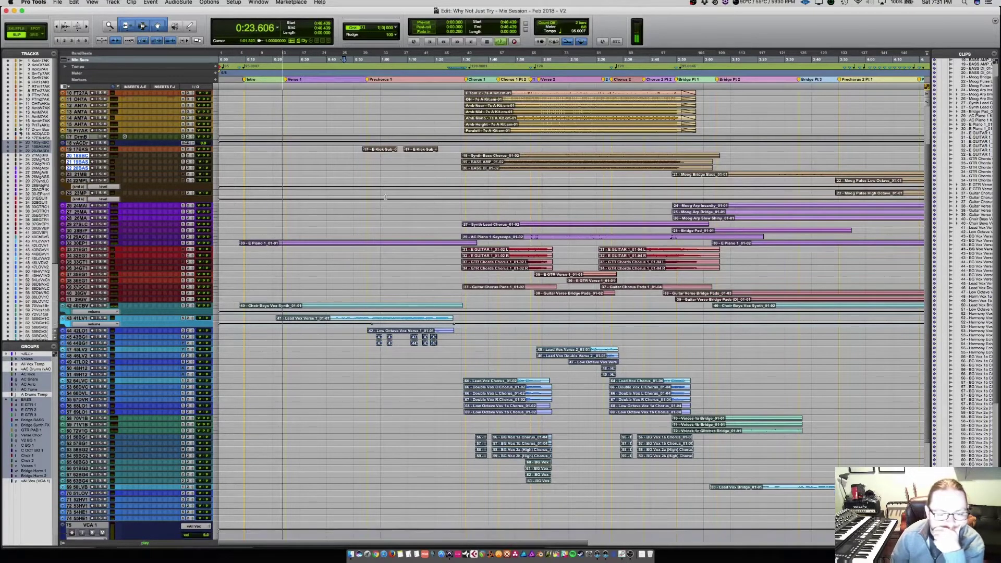
{"action": "scroll", "coordinate": [385, 196], "scroll_direction": "down", "scroll_amount": 3}
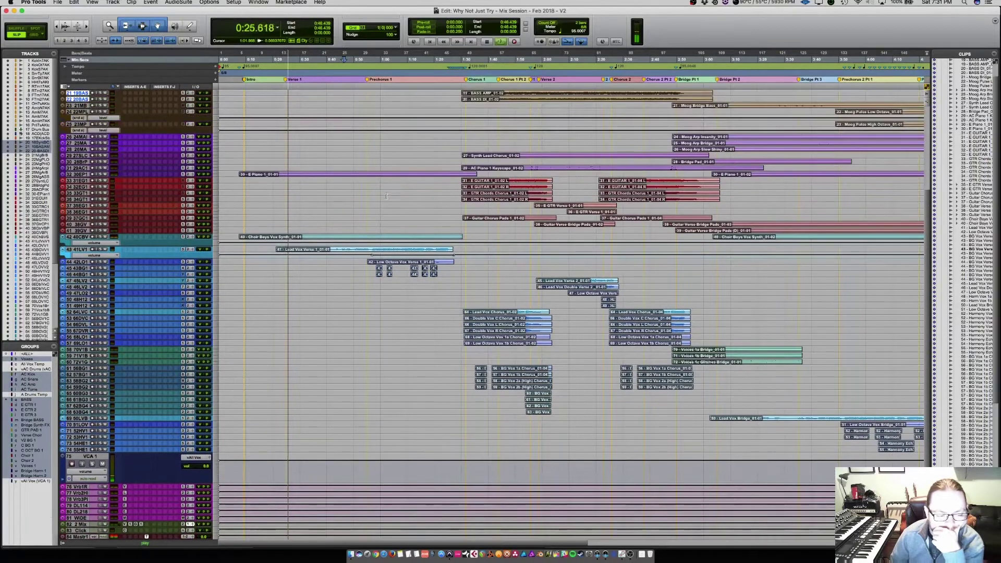
{"action": "left_click", "coordinate": [265, 255]}
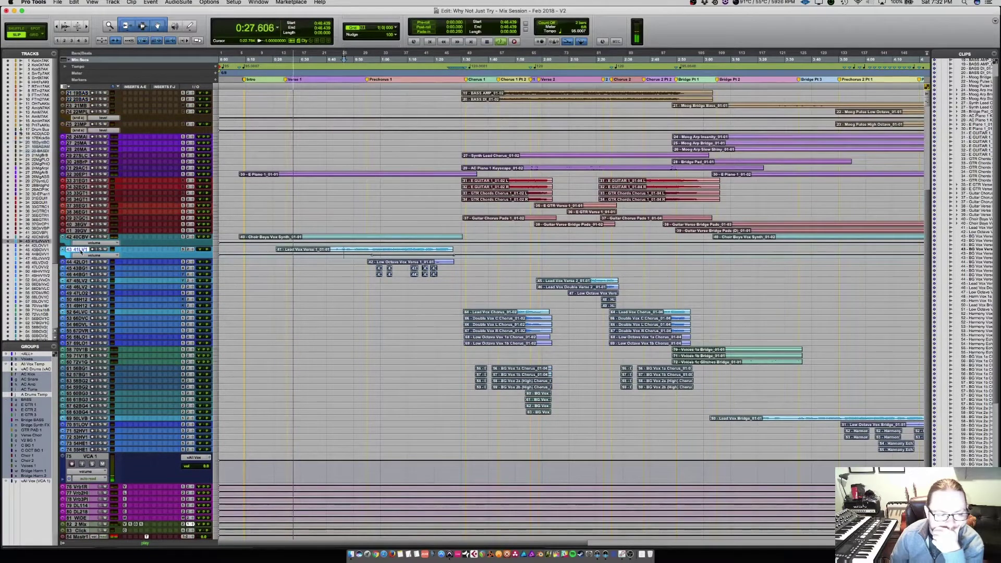
Lower the volume fader of the E Piano 1 track in its output window and save the session
{"action": "scroll", "coordinate": [421, 281], "scroll_direction": "up", "scroll_amount": 5}
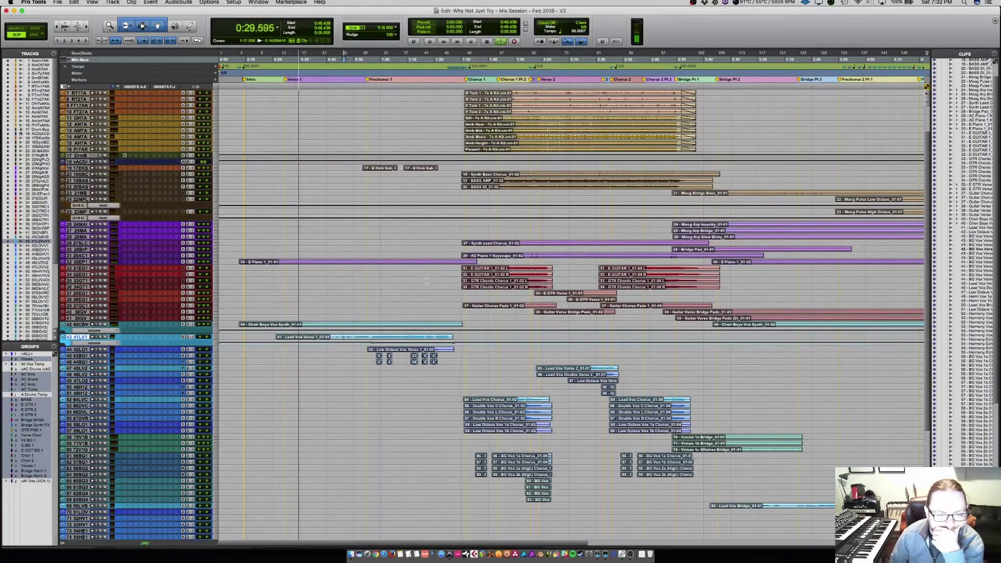
{"action": "left_click", "coordinate": [192, 261]}
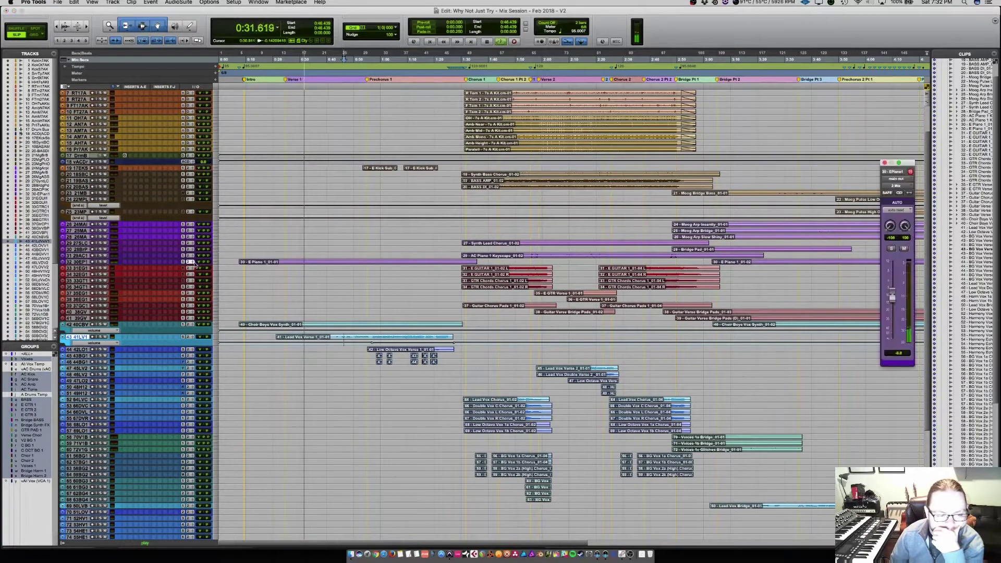
{"action": "left_click_drag", "start_coordinate": [893, 296], "coordinate": [892, 324]}
{"action": "key", "text": "super+s"}
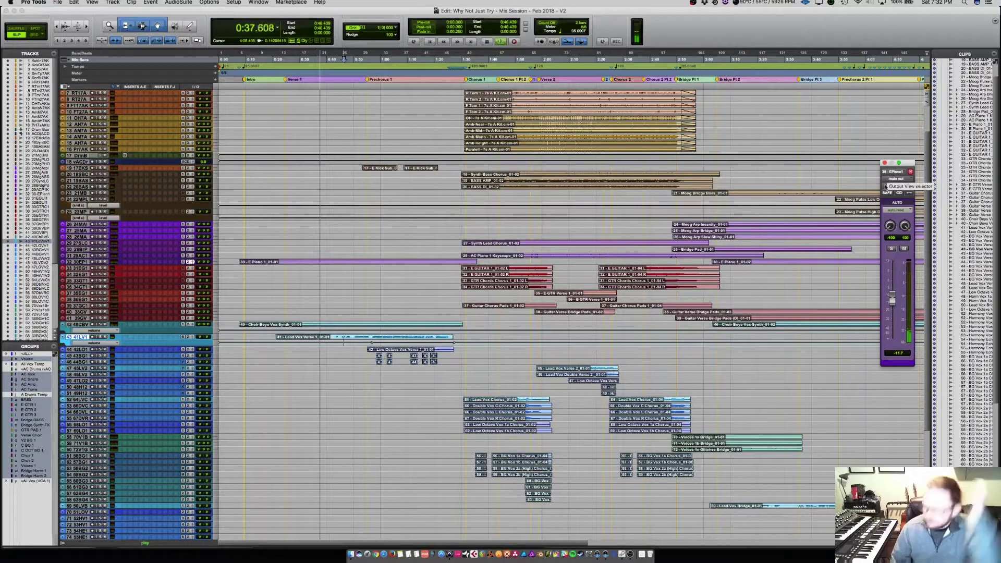
{"action": "left_click", "coordinate": [884, 163]}
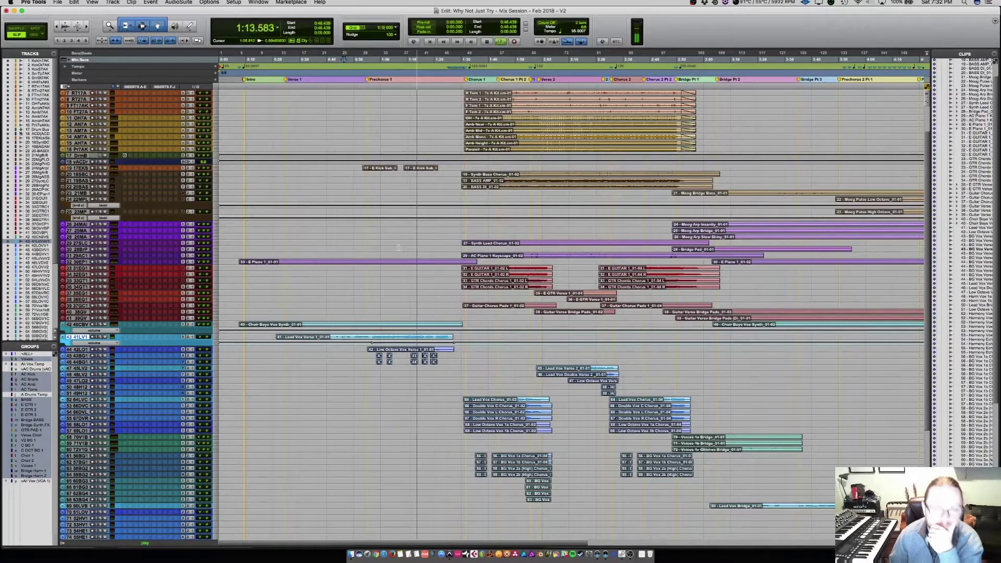
Group the six lead, double and low octave chorus vocal tracks (52 to 57) as "Chorus Vox 1" and deactivate the group
{"action": "scroll", "coordinate": [401, 258], "scroll_direction": "right", "scroll_amount": 5}
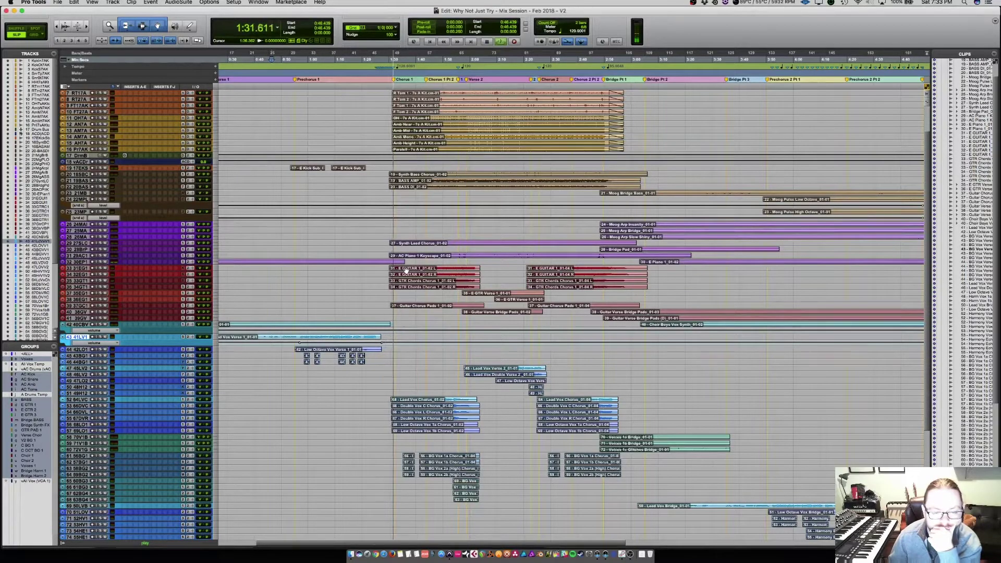
{"action": "scroll", "coordinate": [411, 274], "scroll_direction": "down", "scroll_amount": 3}
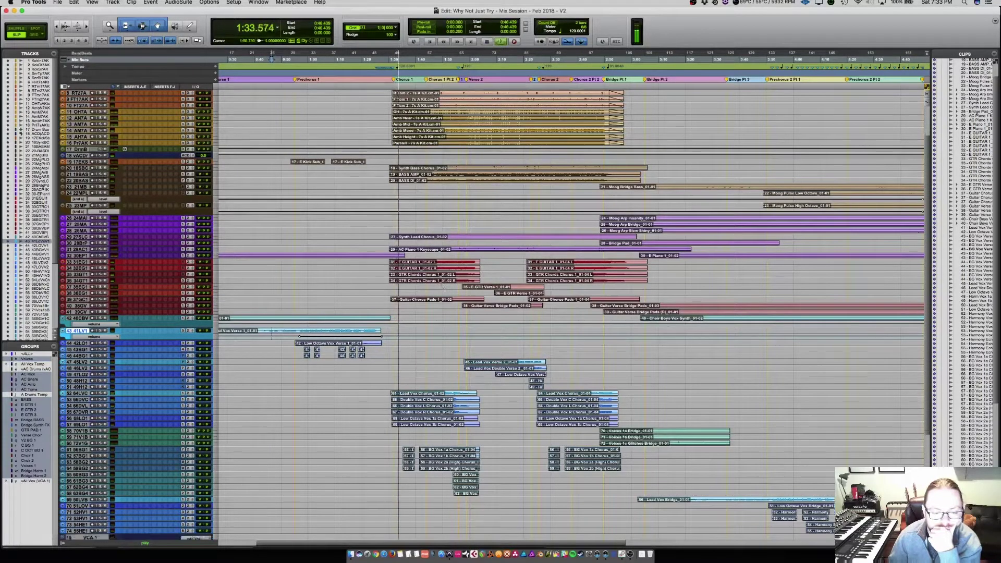
{"action": "scroll", "coordinate": [444, 292], "scroll_direction": "down", "scroll_amount": 3}
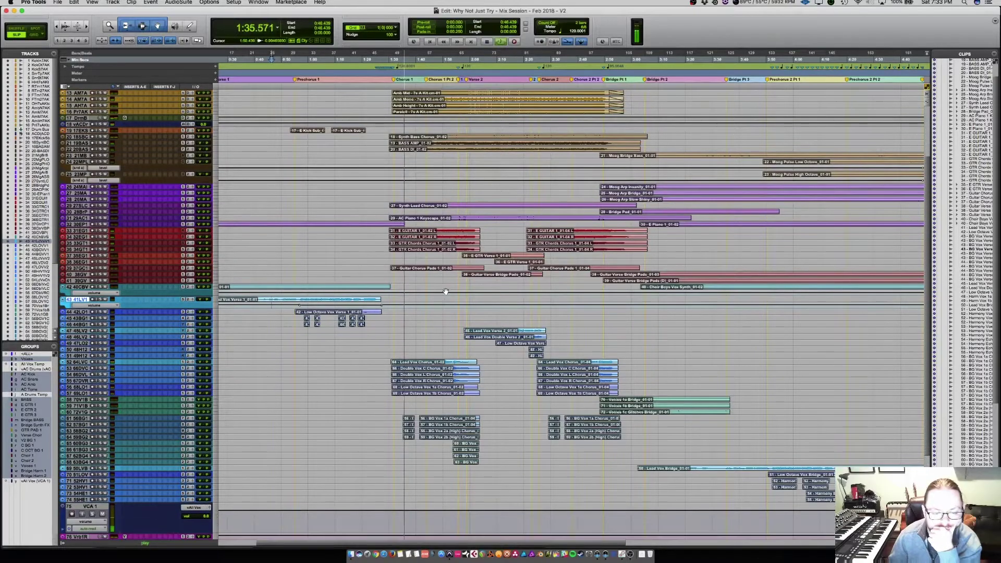
{"action": "key", "text": "super+equal"}
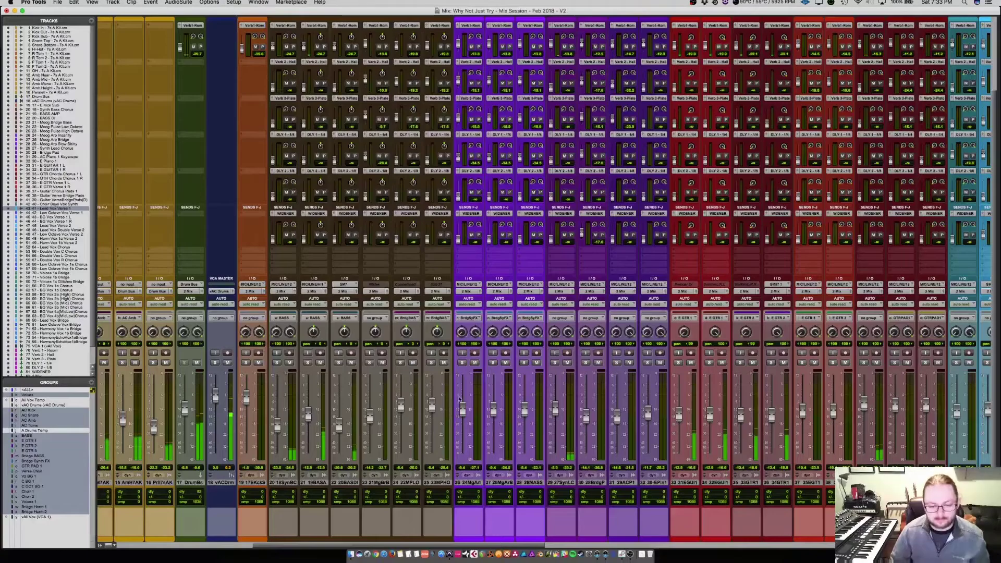
{"action": "scroll", "coordinate": [278, 333], "scroll_direction": "right", "scroll_amount": 15}
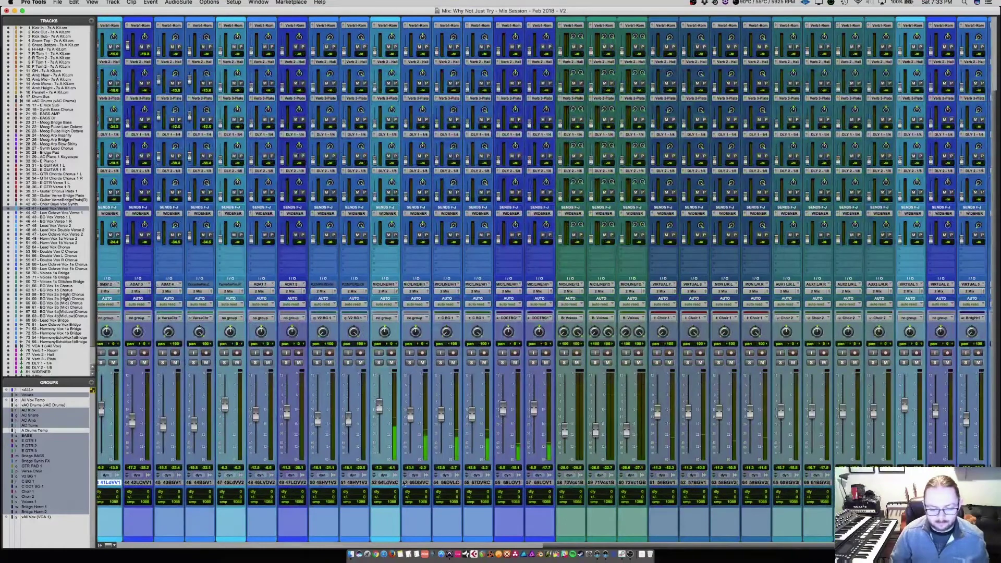
{"action": "left_click", "coordinate": [397, 483]}
{"action": "left_click", "coordinate": [546, 484], "text": "shift"}
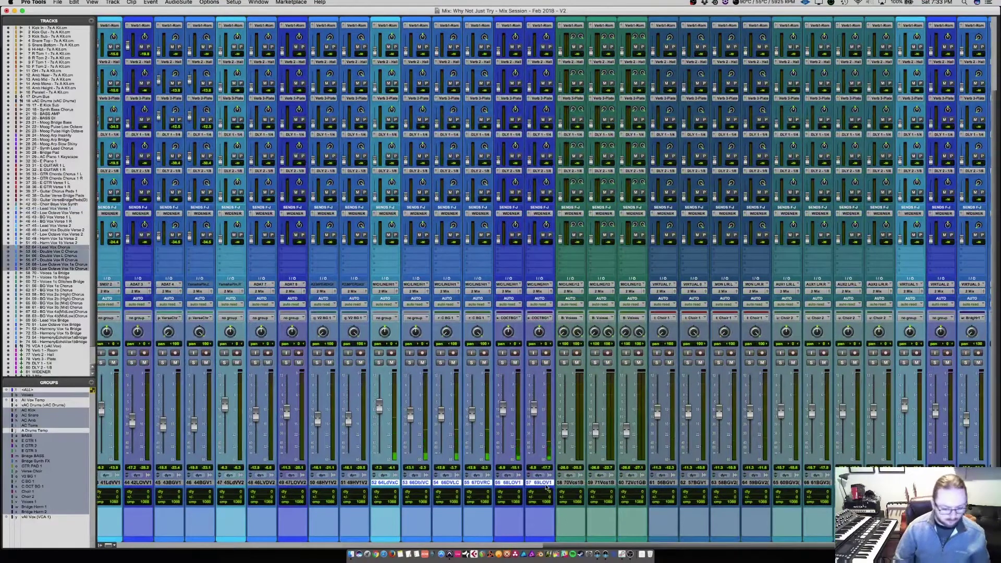
{"action": "key", "text": "super+g"}
{"action": "type", "text": "Chorus"}
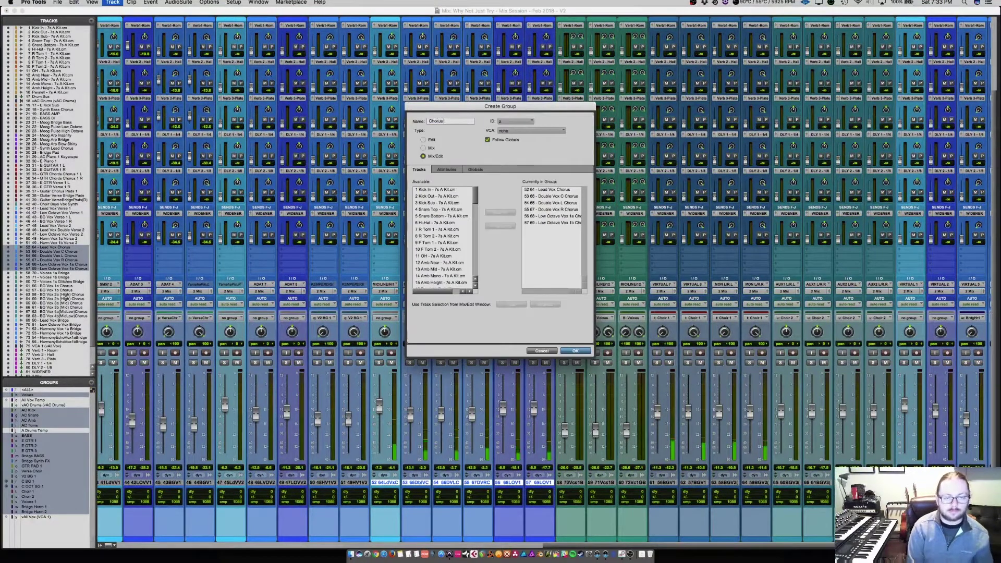
{"action": "type", "text": " Vox 1"}
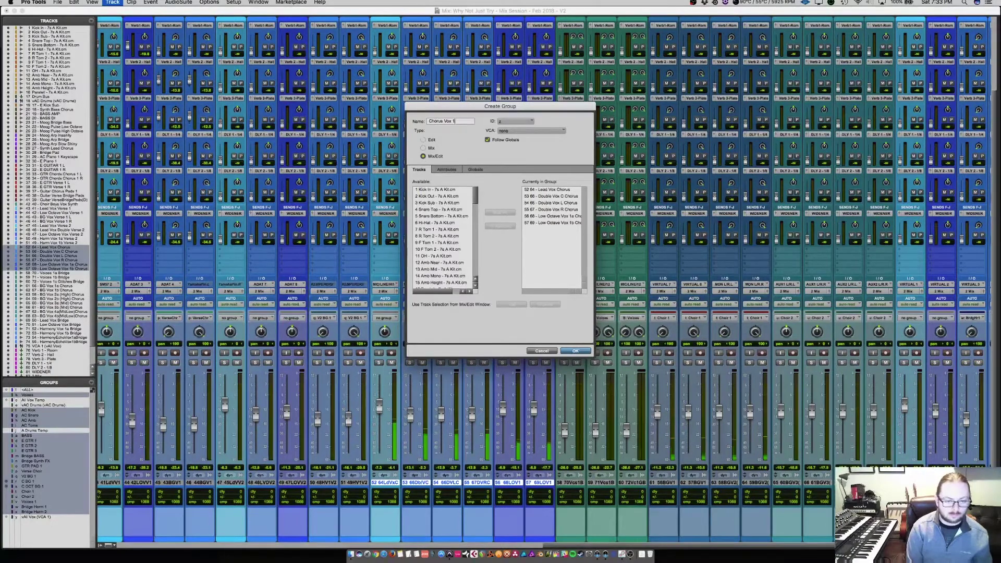
{"action": "key", "text": "Return"}
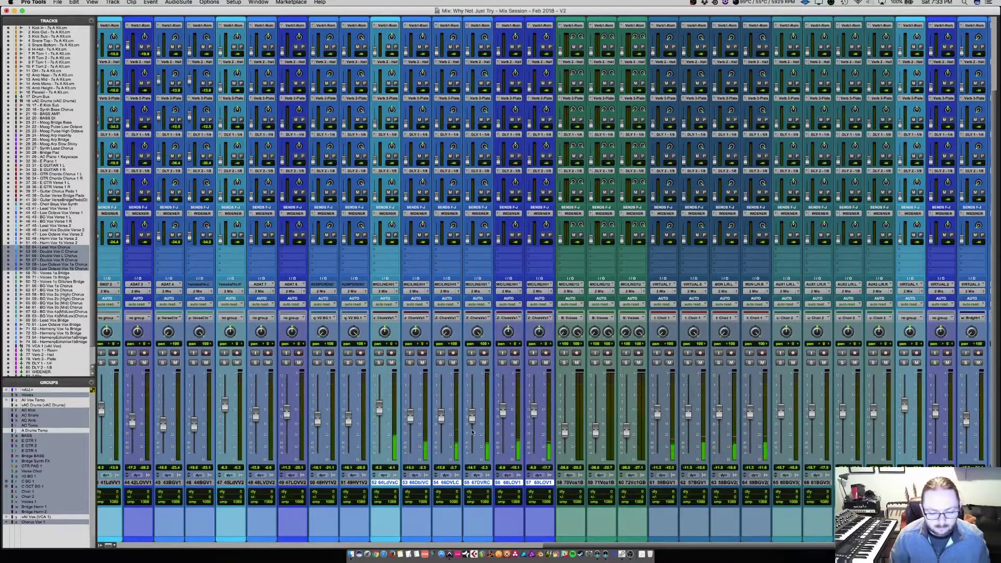
{"action": "left_click", "coordinate": [47, 524]}
Raise the Drum Bus fader slightly in the mixer and save the session
{"action": "key", "text": "super+equal"}
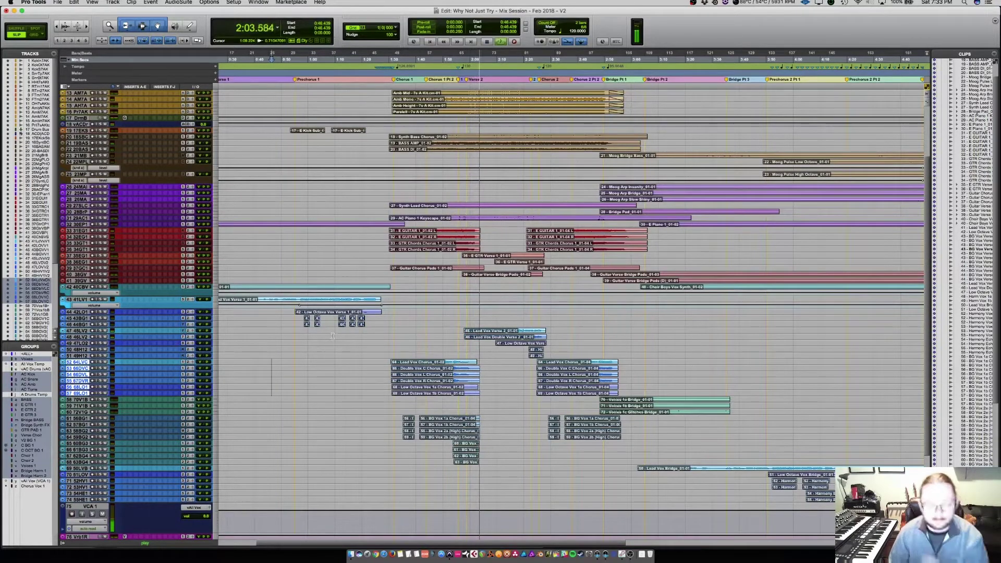
{"action": "scroll", "coordinate": [440, 348], "scroll_direction": "right", "scroll_amount": 10}
{"action": "scroll", "coordinate": [427, 348], "scroll_direction": "left", "scroll_amount": 1}
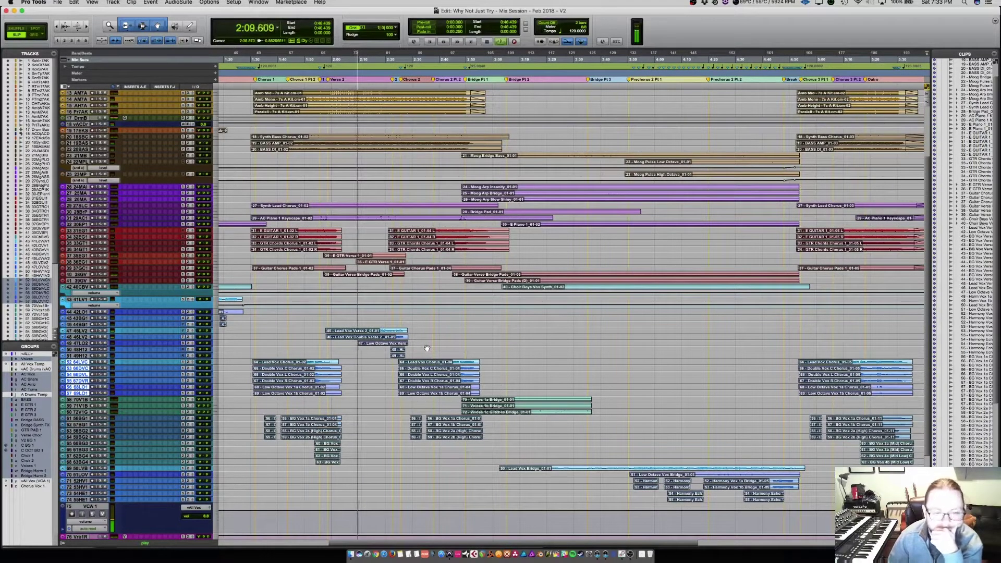
{"action": "scroll", "coordinate": [427, 348], "scroll_direction": "up", "scroll_amount": 5}
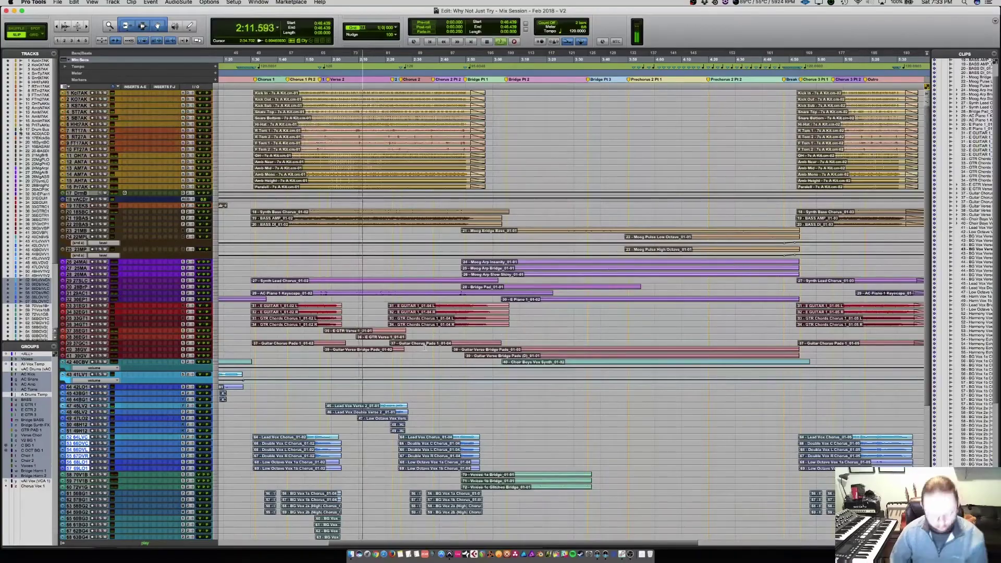
{"action": "key", "text": "super+equal"}
{"action": "scroll", "coordinate": [458, 408], "scroll_direction": "left", "scroll_amount": 10}
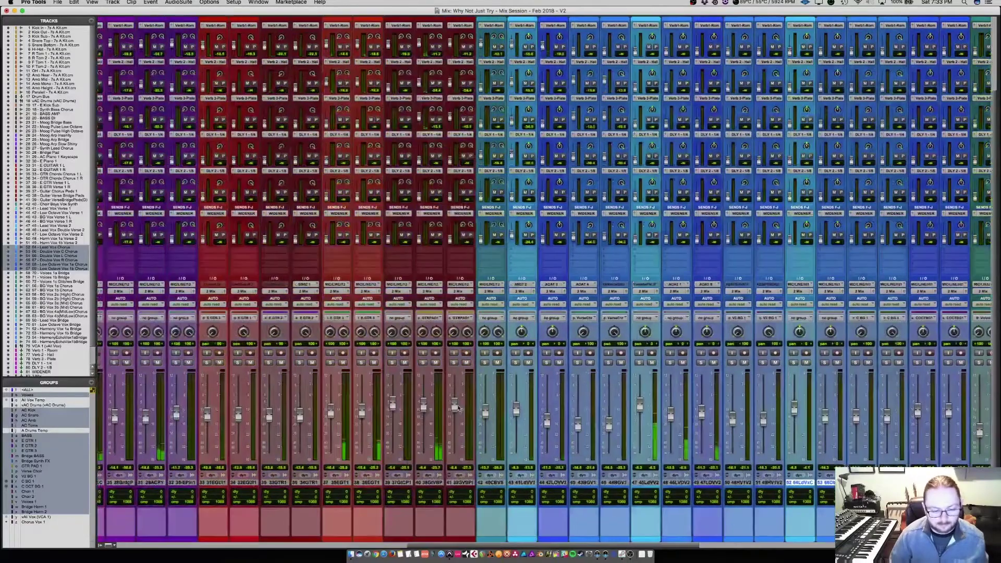
{"action": "scroll", "coordinate": [458, 408], "scroll_direction": "left", "scroll_amount": 15}
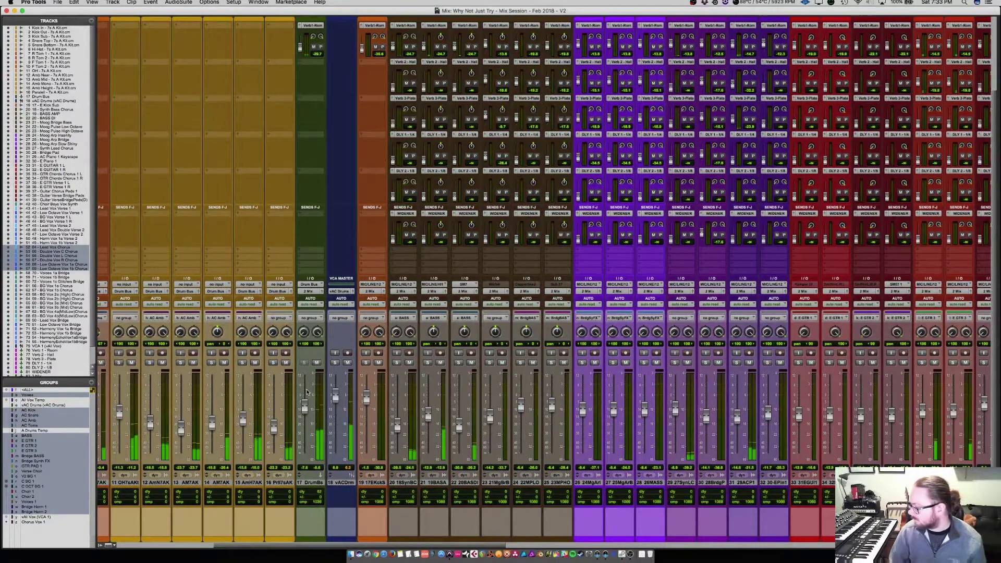
{"action": "left_click_drag", "start_coordinate": [304, 408], "coordinate": [305, 404]}
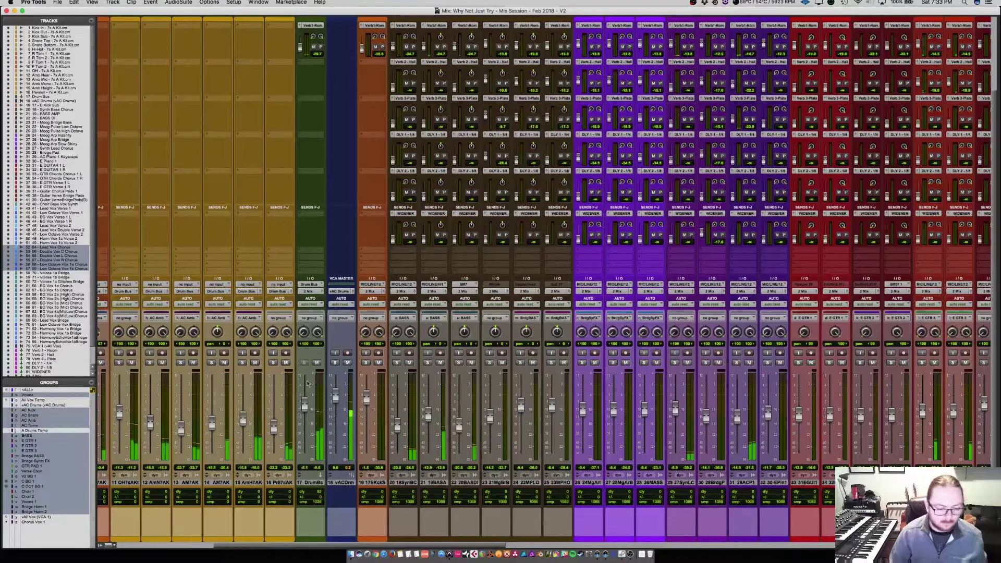
{"action": "key", "text": "super+s"}
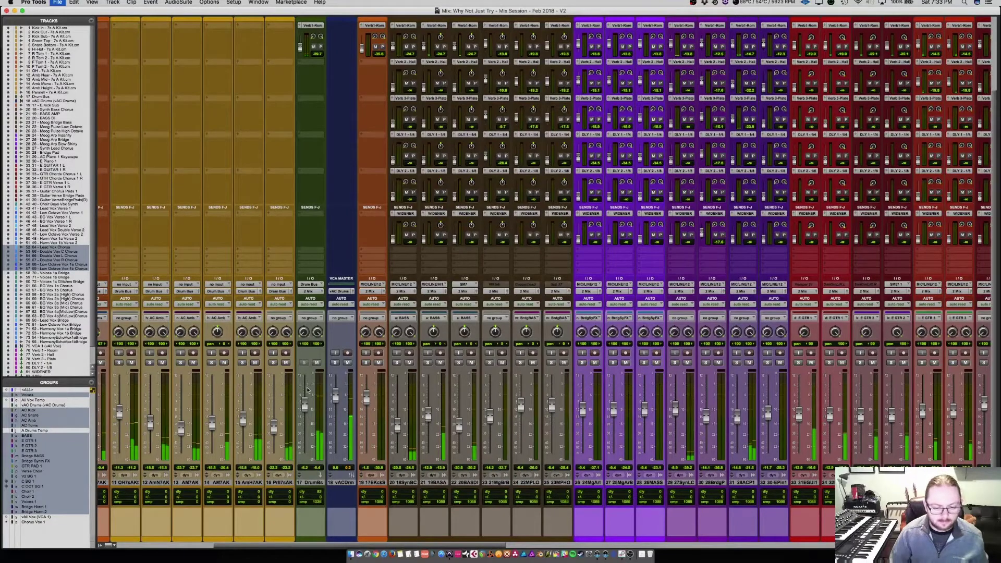
Rename the VCA 1 track as "vAll Vox"
{"action": "key", "text": "super+equal"}
{"action": "scroll", "coordinate": [352, 419], "scroll_direction": "right", "scroll_amount": 3}
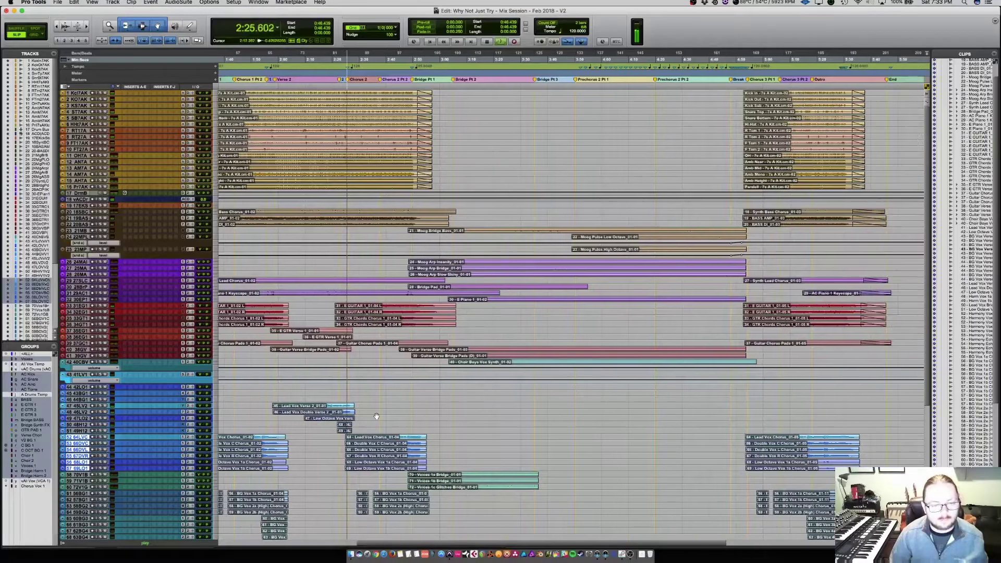
{"action": "scroll", "coordinate": [373, 412], "scroll_direction": "down", "scroll_amount": 3}
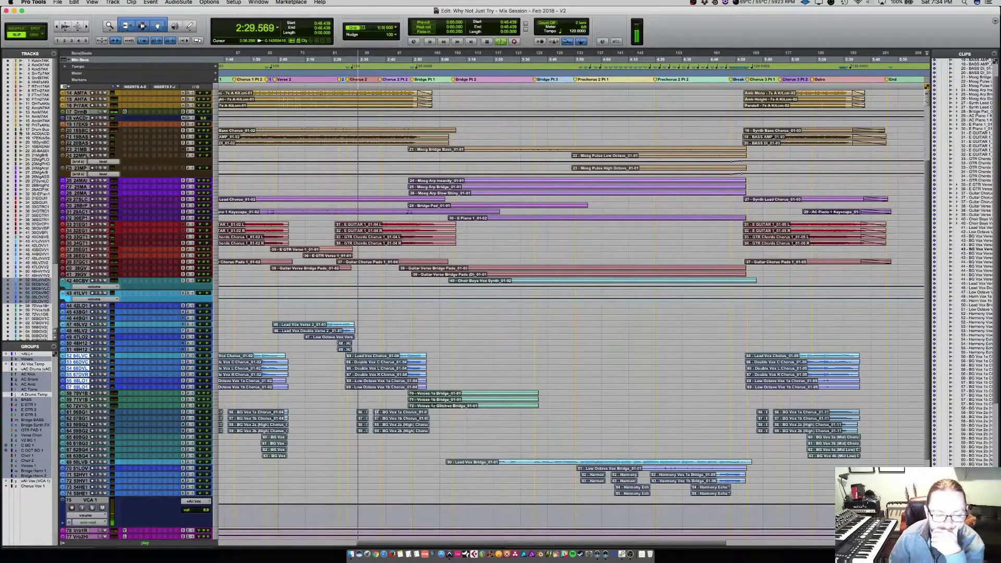
{"action": "scroll", "coordinate": [389, 420], "scroll_direction": "down", "scroll_amount": 1}
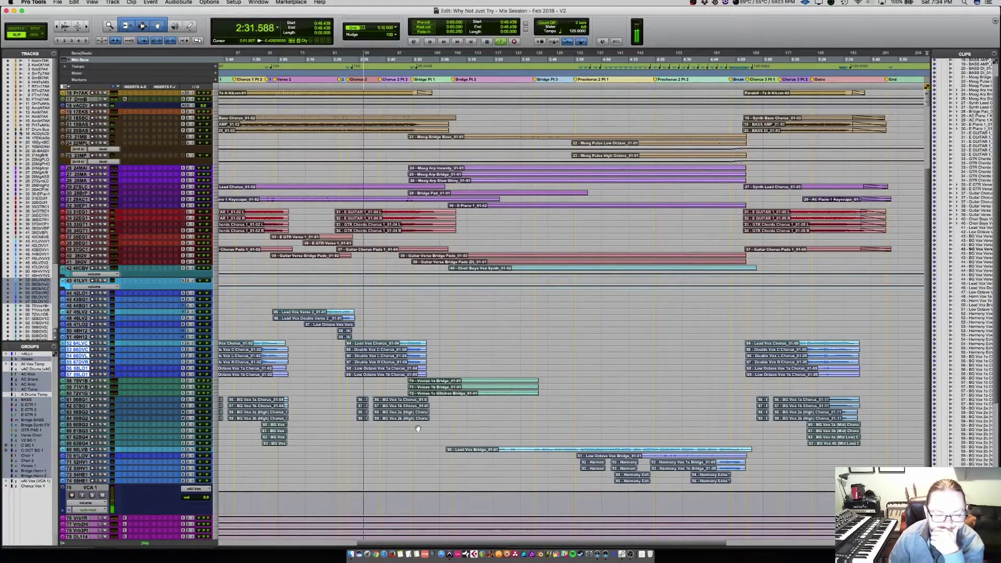
{"action": "scroll", "coordinate": [417, 428], "scroll_direction": "down", "scroll_amount": 1}
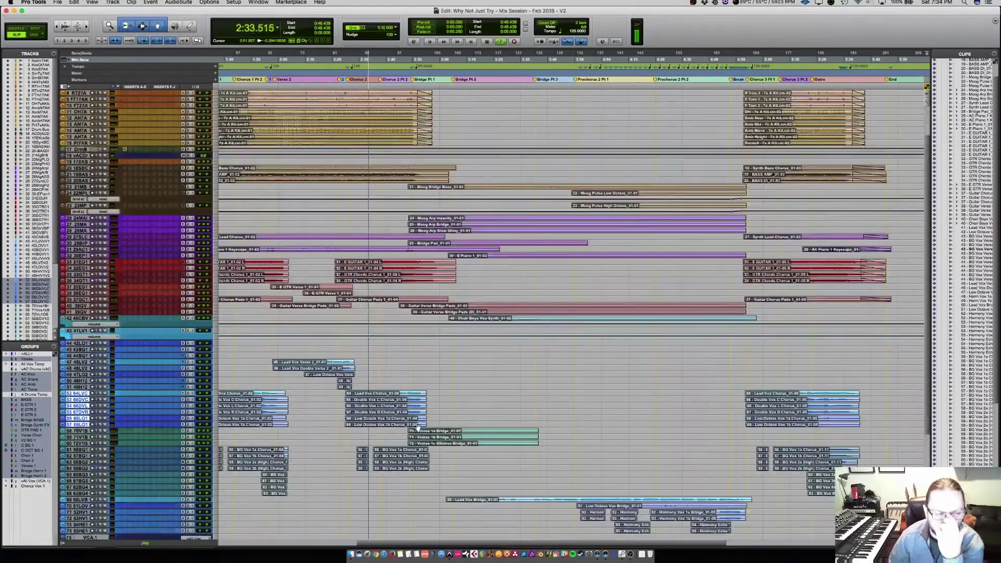
{"action": "scroll", "coordinate": [417, 428], "scroll_direction": "down", "scroll_amount": 5}
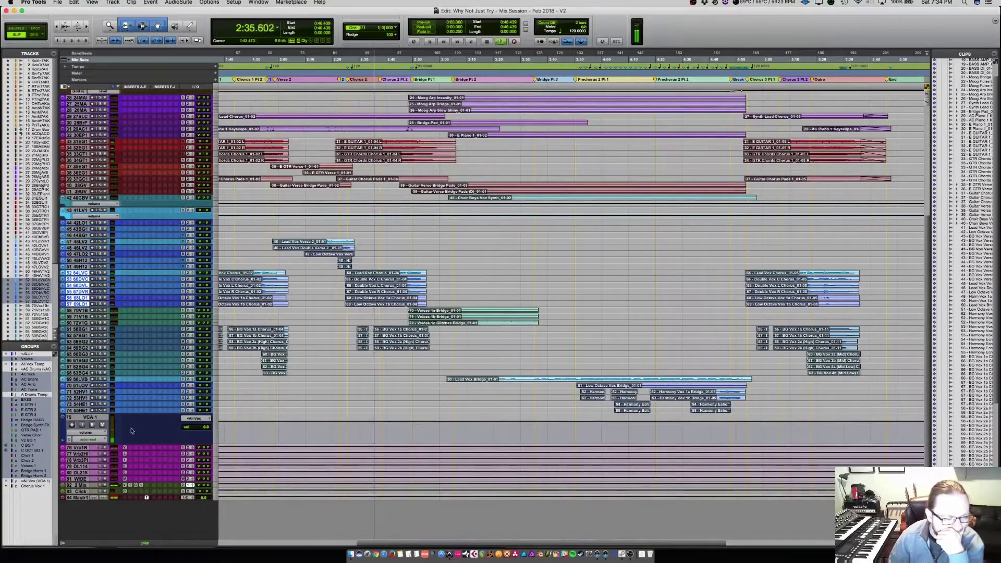
{"action": "double_click", "coordinate": [91, 420]}
{"action": "type", "text": "v"}
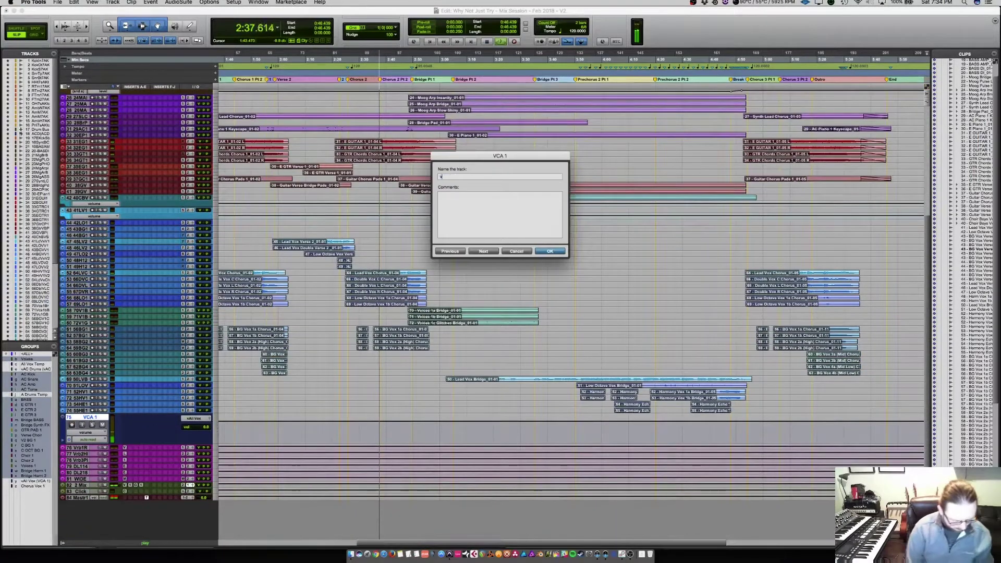
{"action": "type", "text": "All vox"}
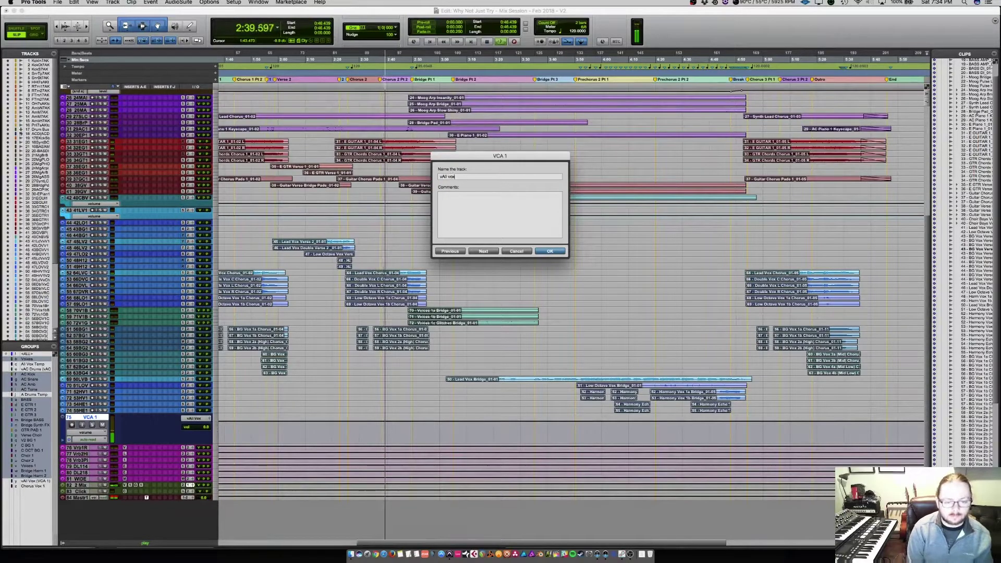
{"action": "key", "text": "BackSpace"}
{"action": "key", "text": "BackSpace"}
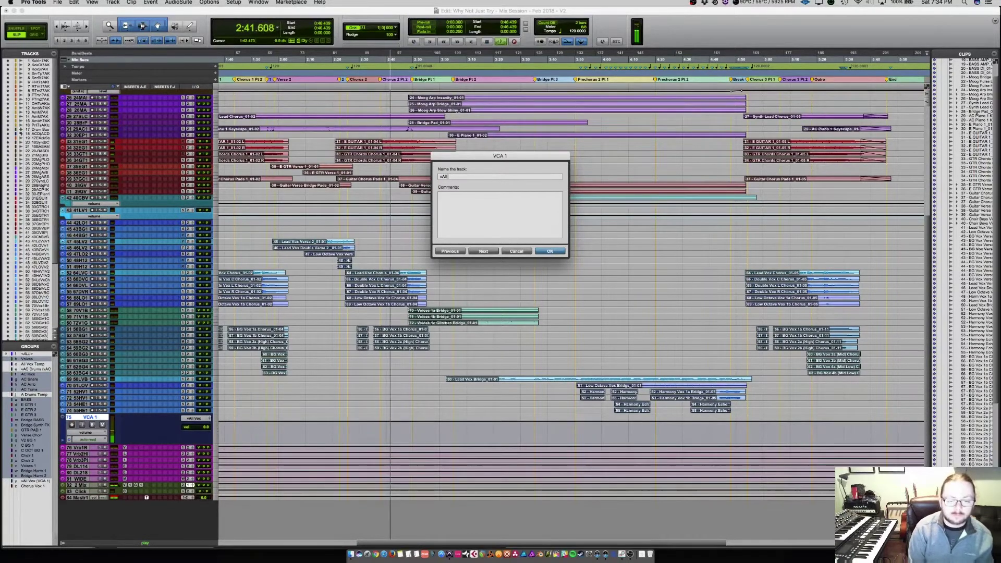
{"action": "type", "text": "Vox"}
{"action": "key", "text": "Return"}
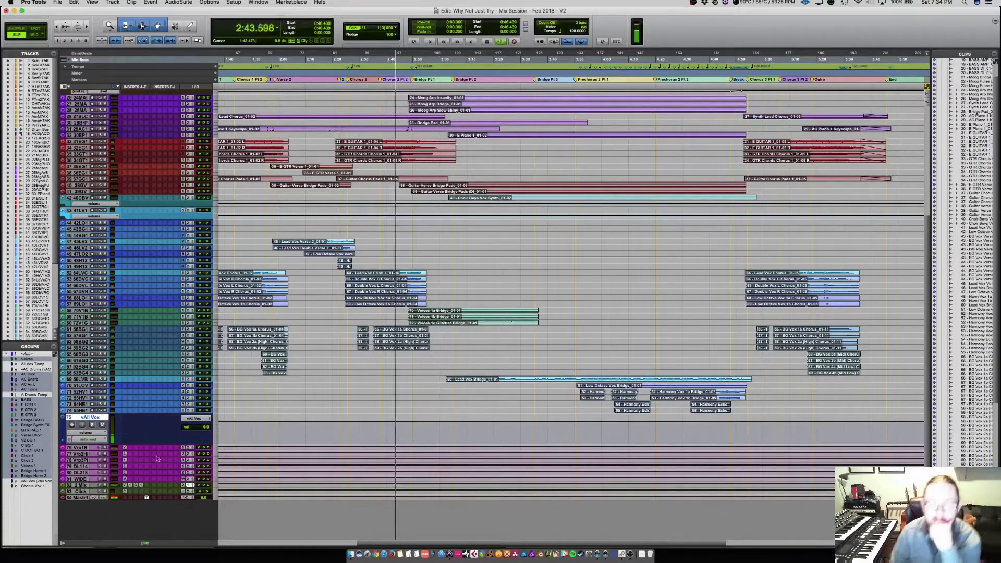
{"action": "scroll", "coordinate": [425, 385], "scroll_direction": "up", "scroll_amount": 1}
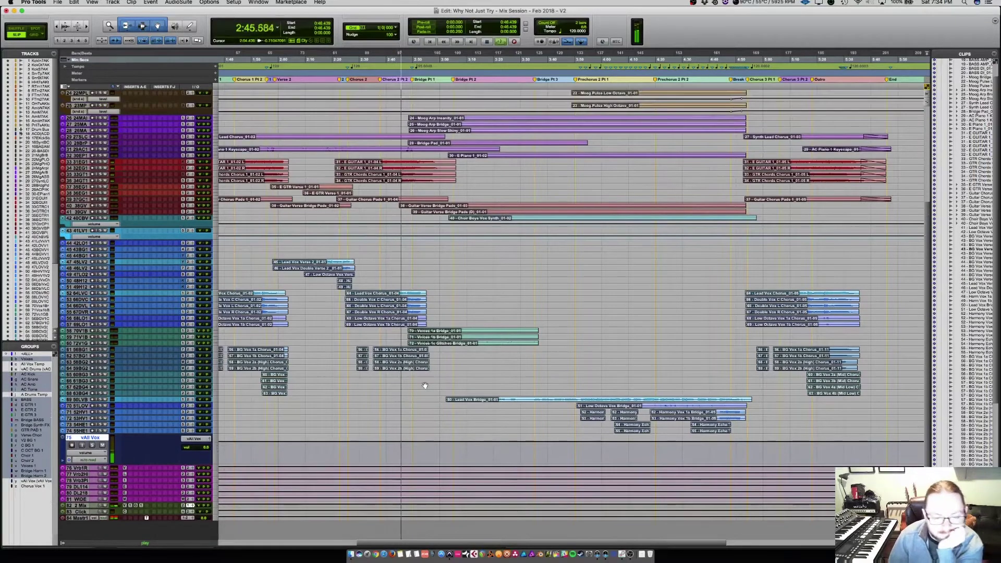
{"action": "scroll", "coordinate": [425, 385], "scroll_direction": "up", "scroll_amount": 7}
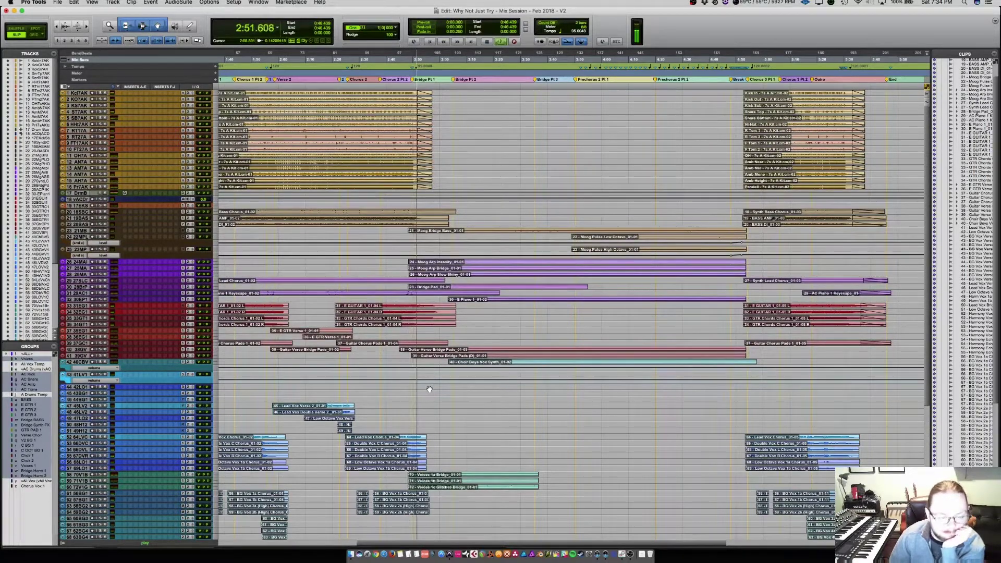
{"action": "scroll", "coordinate": [430, 391], "scroll_direction": "down", "scroll_amount": 6}
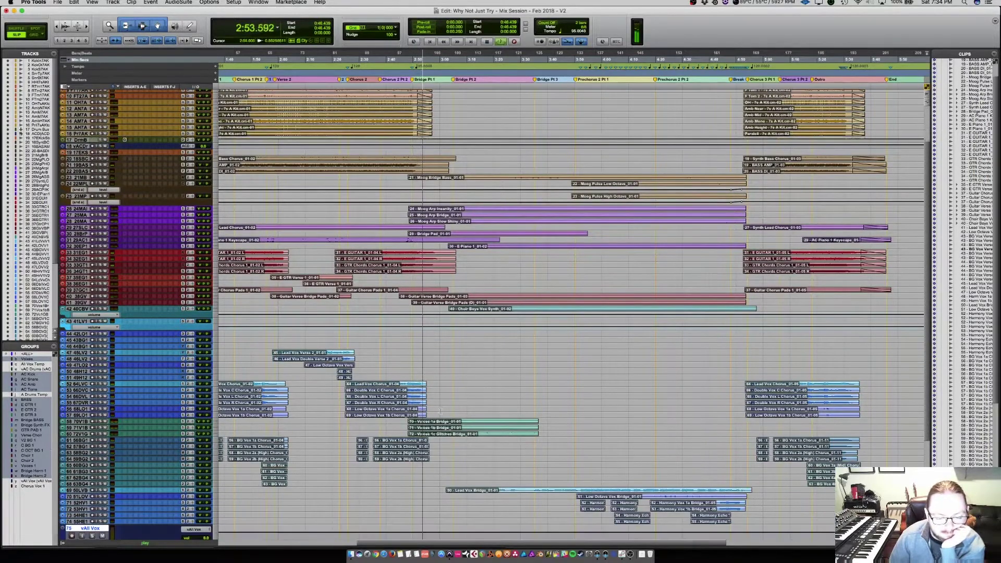
Check the level of the first bridge voices track in its output window and close the window
{"action": "scroll", "coordinate": [456, 412], "scroll_direction": "down", "scroll_amount": 6}
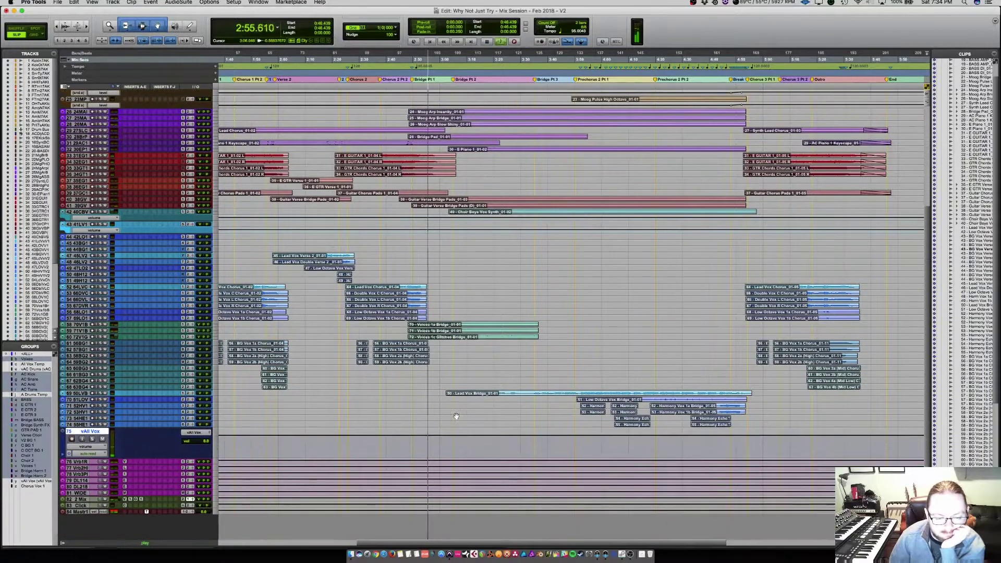
{"action": "left_click", "coordinate": [192, 324]}
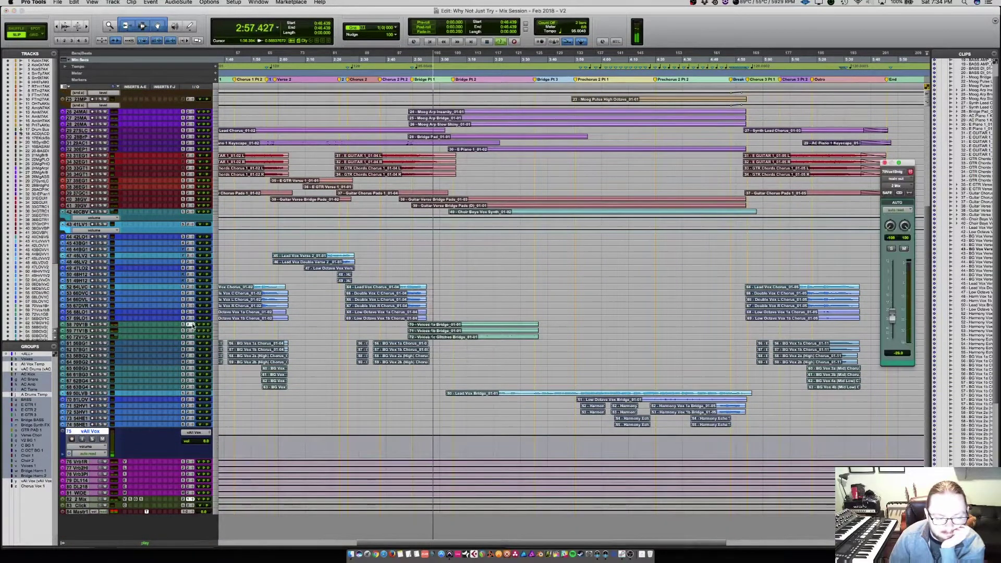
{"action": "left_click", "coordinate": [293, 328]}
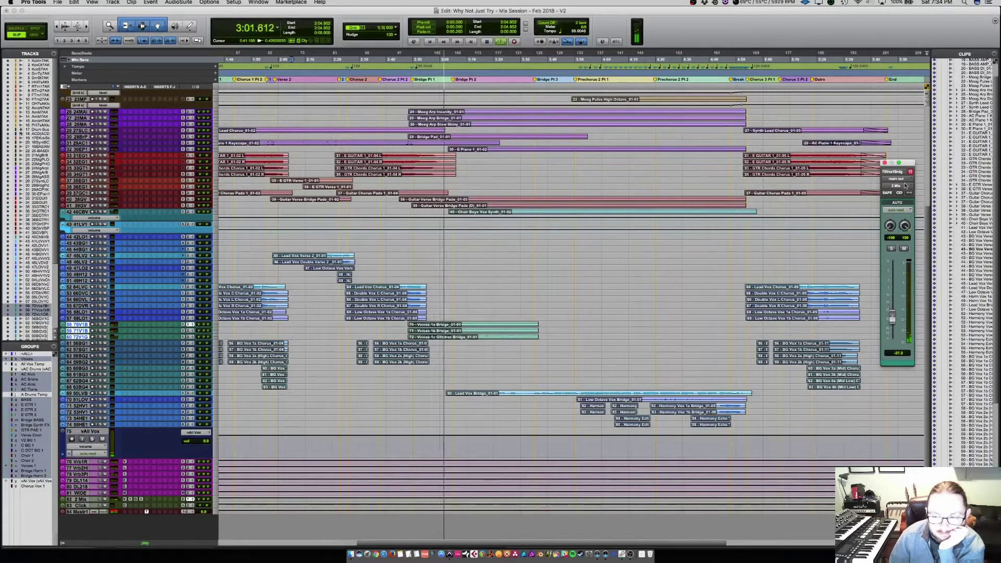
{"action": "left_click", "coordinate": [884, 162]}
Examine the session's tracks from the drums down to the vocal VCA while the bridge and second prechorus play
{"action": "scroll", "coordinate": [569, 310], "scroll_direction": "up", "scroll_amount": 3}
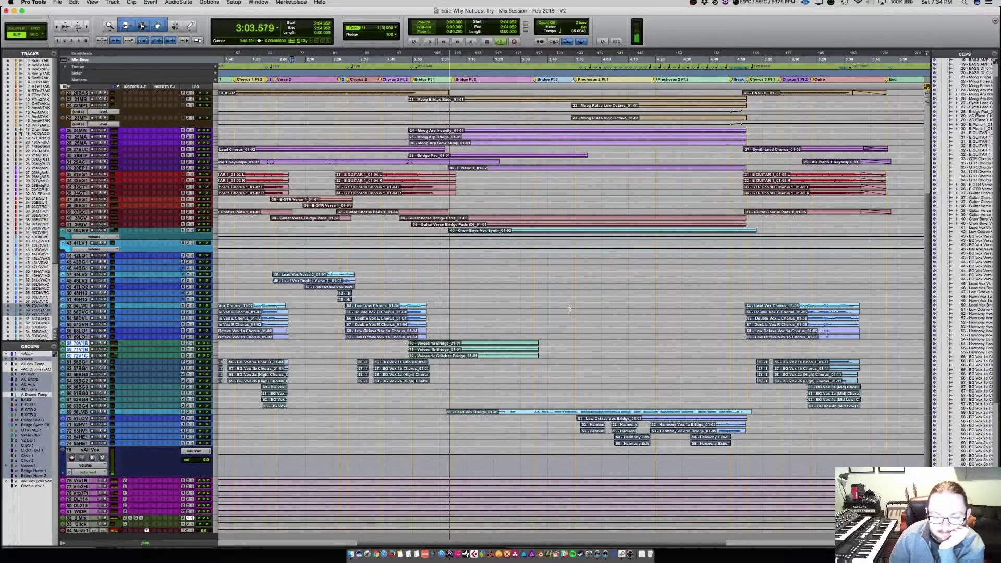
{"action": "scroll", "coordinate": [570, 311], "scroll_direction": "up", "scroll_amount": 10}
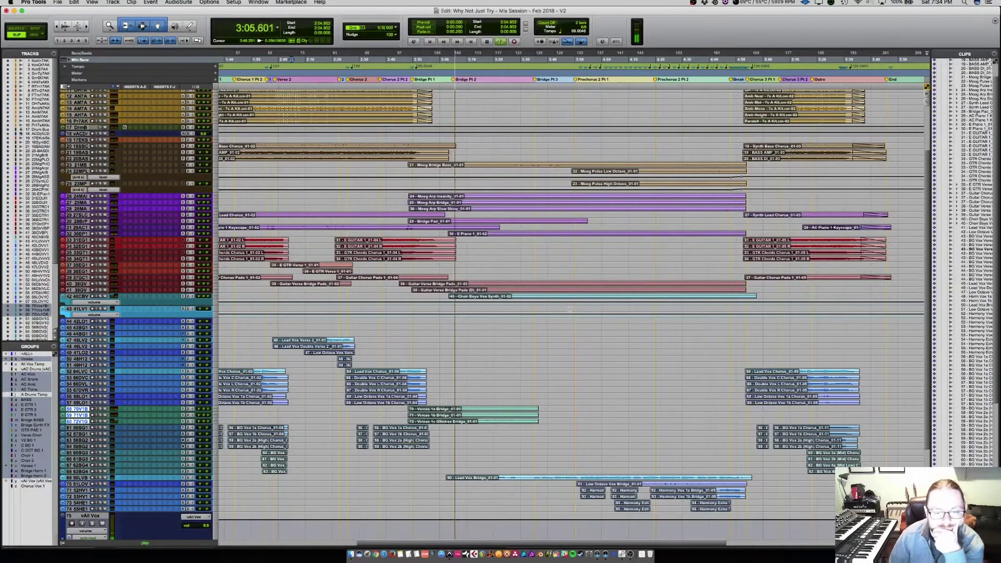
{"action": "scroll", "coordinate": [569, 309], "scroll_direction": "up", "scroll_amount": 2}
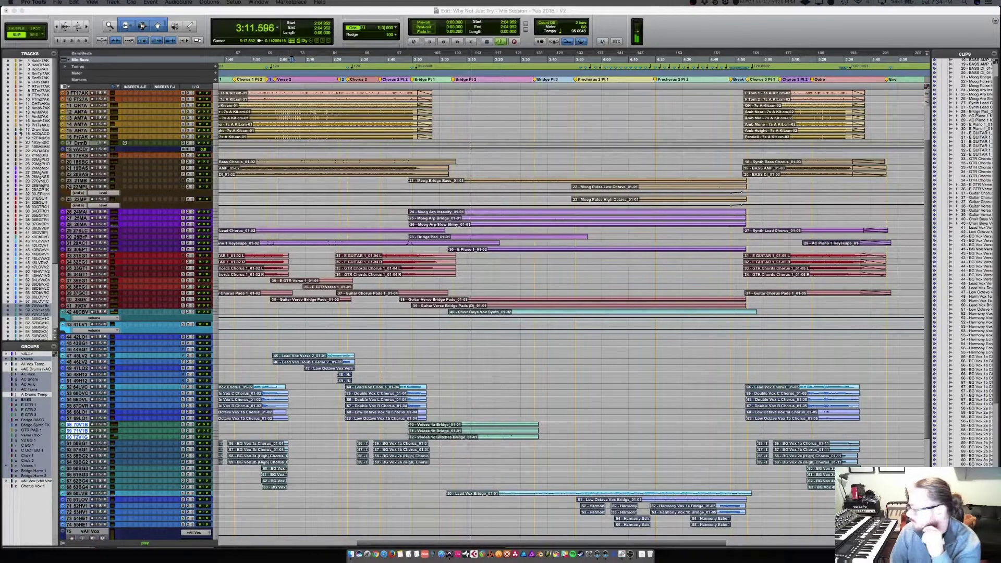
{"action": "left_click", "coordinate": [611, 13]}
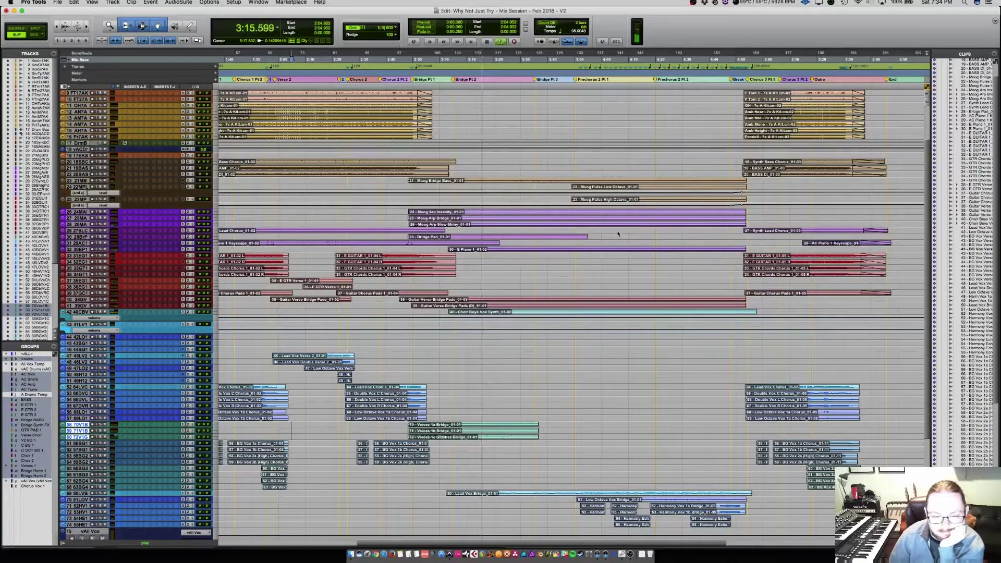
{"action": "scroll", "coordinate": [617, 233], "scroll_direction": "down", "scroll_amount": 6}
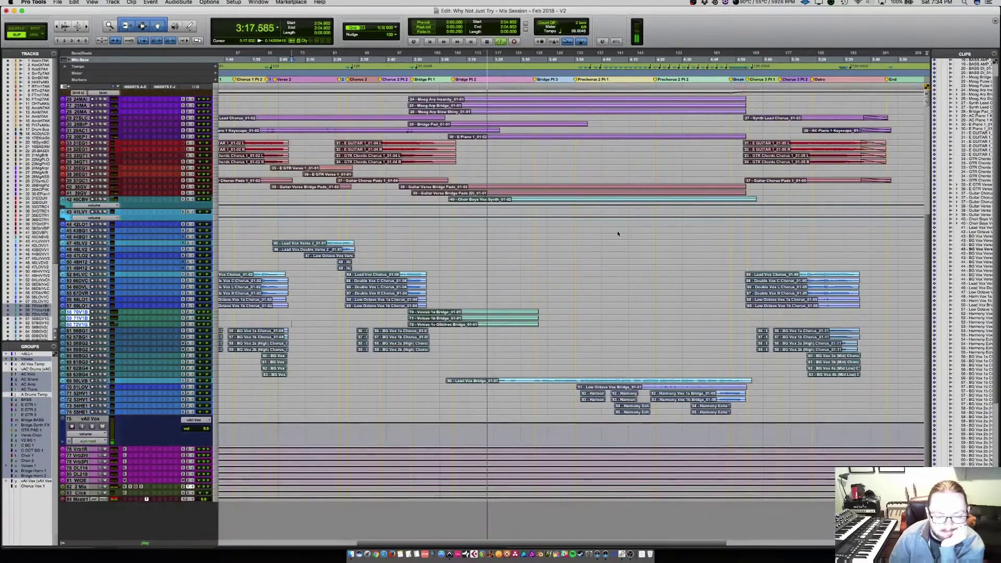
{"action": "scroll", "coordinate": [617, 233], "scroll_direction": "up", "scroll_amount": 9}
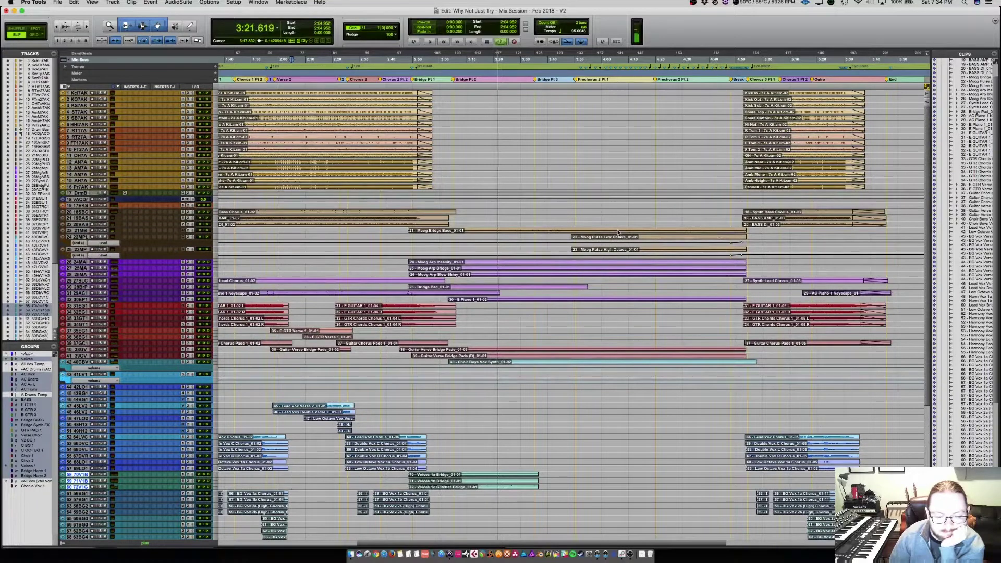
{"action": "scroll", "coordinate": [617, 234], "scroll_direction": "down", "scroll_amount": 2}
{"action": "scroll", "coordinate": [618, 232], "scroll_direction": "down", "scroll_amount": 2}
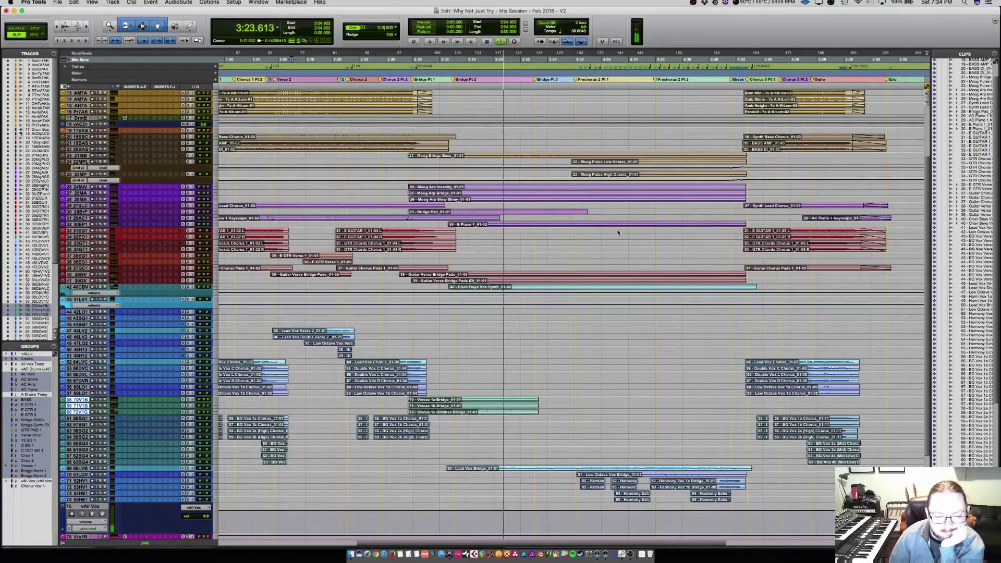
{"action": "scroll", "coordinate": [618, 233], "scroll_direction": "down", "scroll_amount": 1}
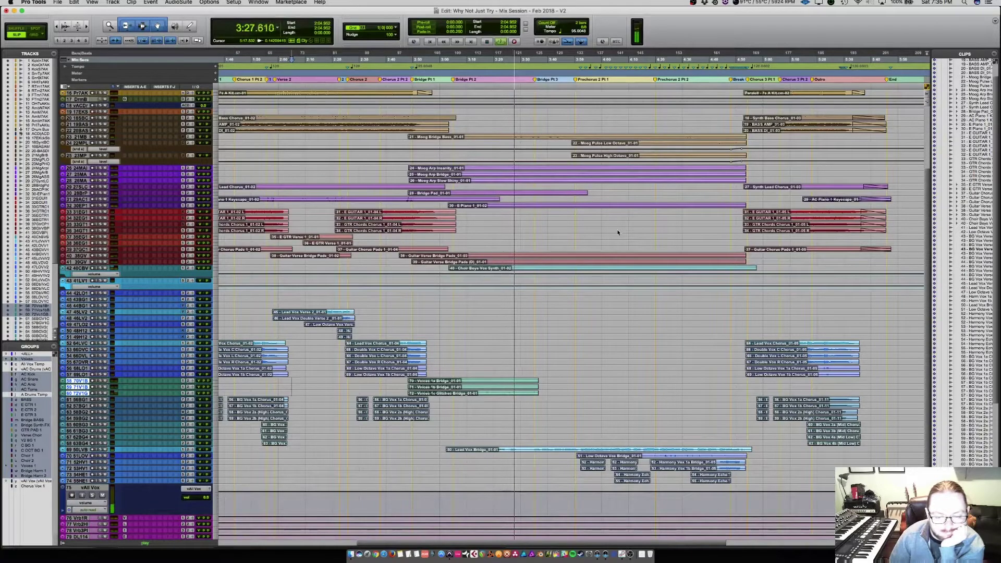
{"action": "scroll", "coordinate": [618, 232], "scroll_direction": "down", "scroll_amount": 4}
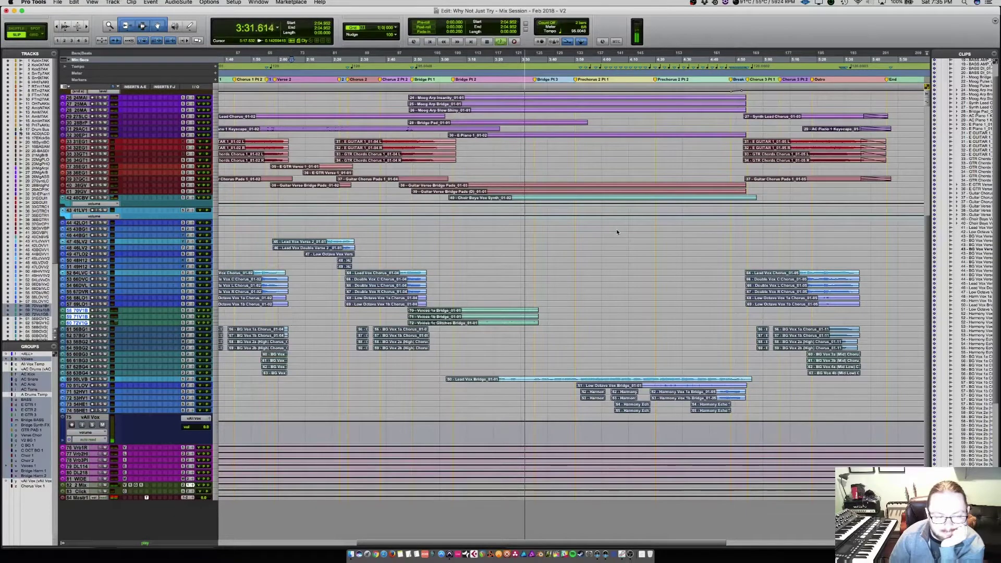
{"action": "scroll", "coordinate": [616, 233], "scroll_direction": "up", "scroll_amount": 2}
{"action": "scroll", "coordinate": [617, 232], "scroll_direction": "up", "scroll_amount": 4}
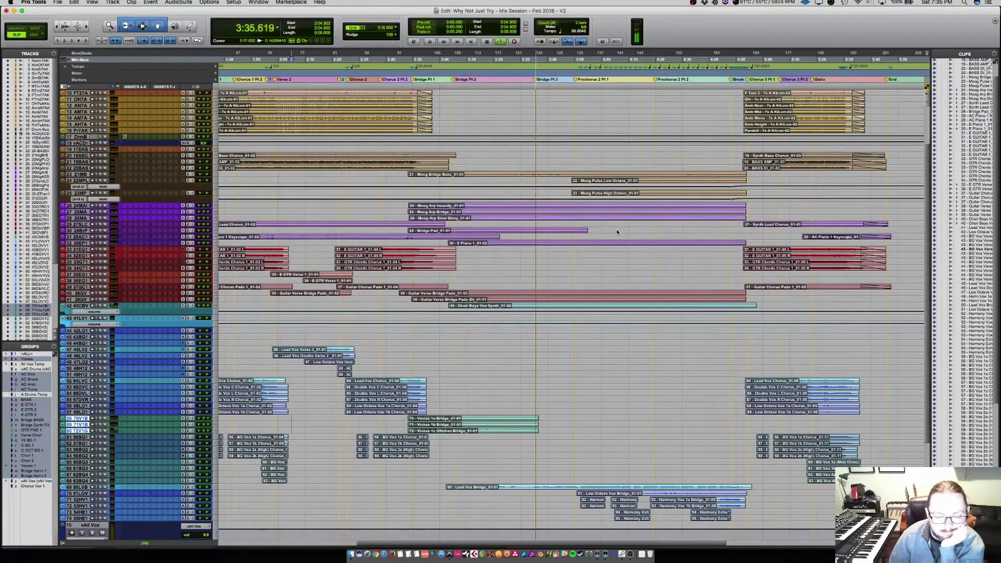
{"action": "scroll", "coordinate": [617, 232], "scroll_direction": "up", "scroll_amount": 1}
{"action": "scroll", "coordinate": [616, 232], "scroll_direction": "up", "scroll_amount": 2}
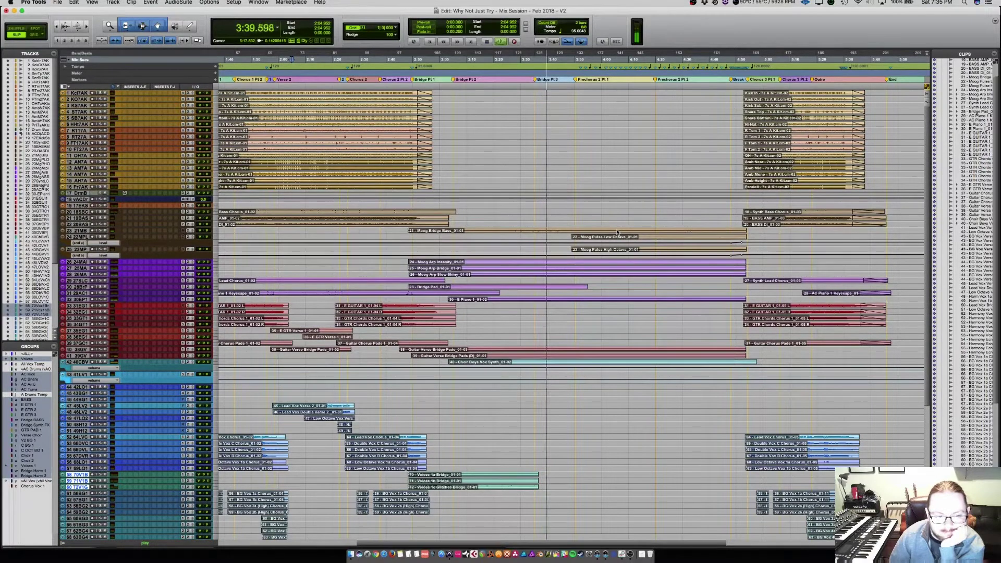
{"action": "scroll", "coordinate": [617, 232], "scroll_direction": "down", "scroll_amount": 4}
{"action": "scroll", "coordinate": [616, 230], "scroll_direction": "down", "scroll_amount": 3}
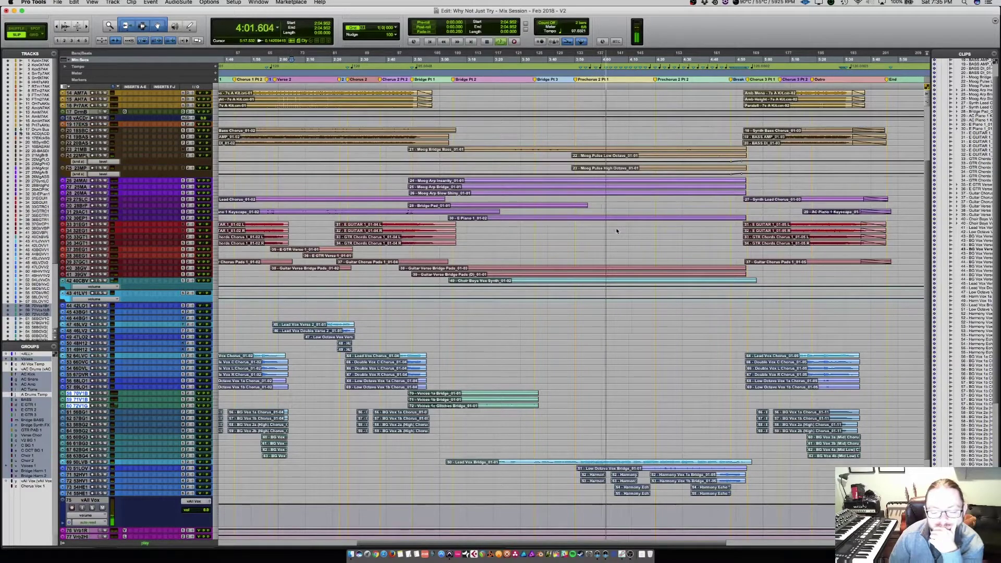
{"action": "scroll", "coordinate": [617, 231], "scroll_direction": "up", "scroll_amount": 4}
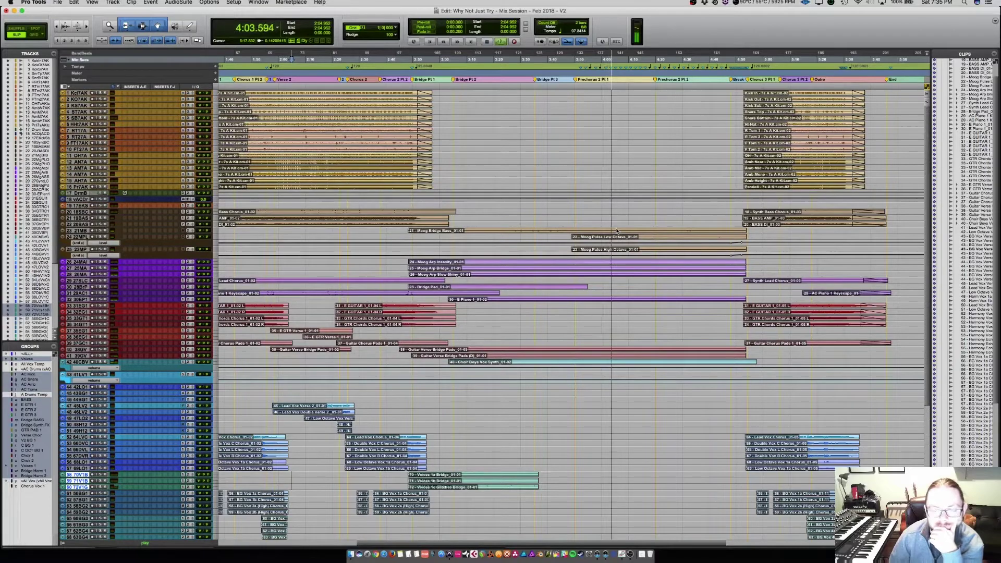
{"action": "scroll", "coordinate": [616, 231], "scroll_direction": "down", "scroll_amount": 5}
{"action": "scroll", "coordinate": [616, 231], "scroll_direction": "down", "scroll_amount": 2}
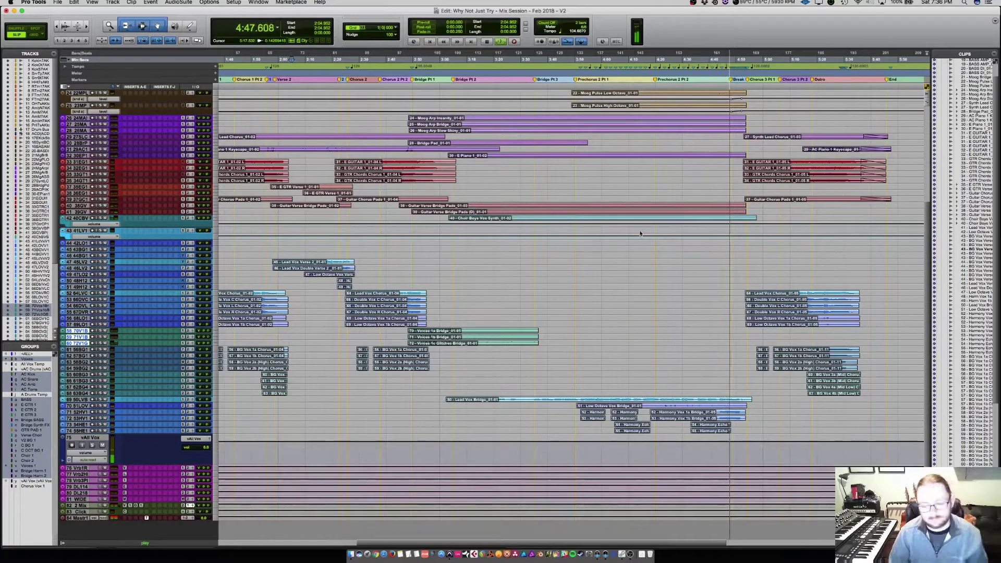
Examine the drum, bass, guitar and vocal tracks of Chorus 3 and the Outro during playback
{"action": "scroll", "coordinate": [641, 251], "scroll_direction": "right", "scroll_amount": 5}
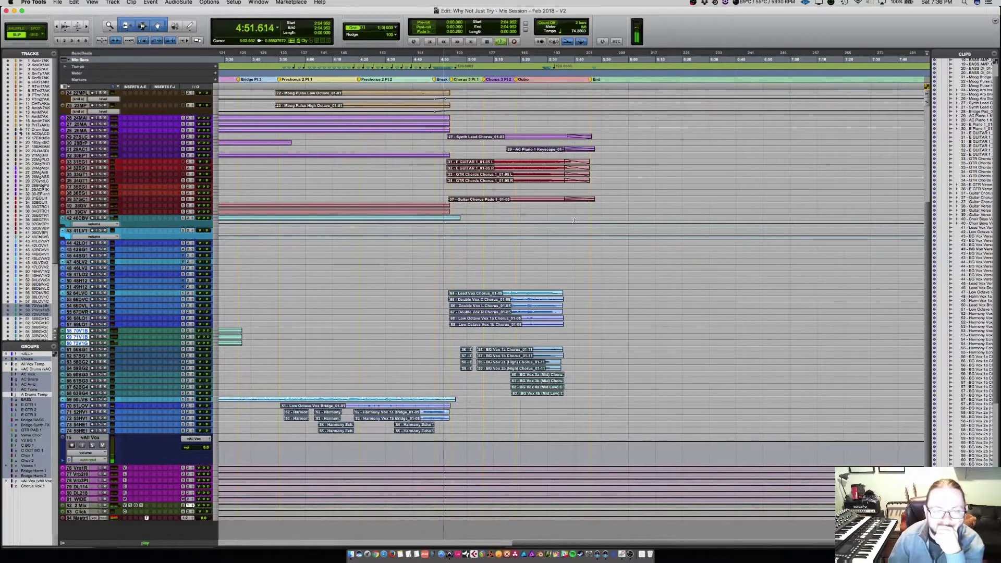
{"action": "scroll", "coordinate": [574, 220], "scroll_direction": "up", "scroll_amount": 10}
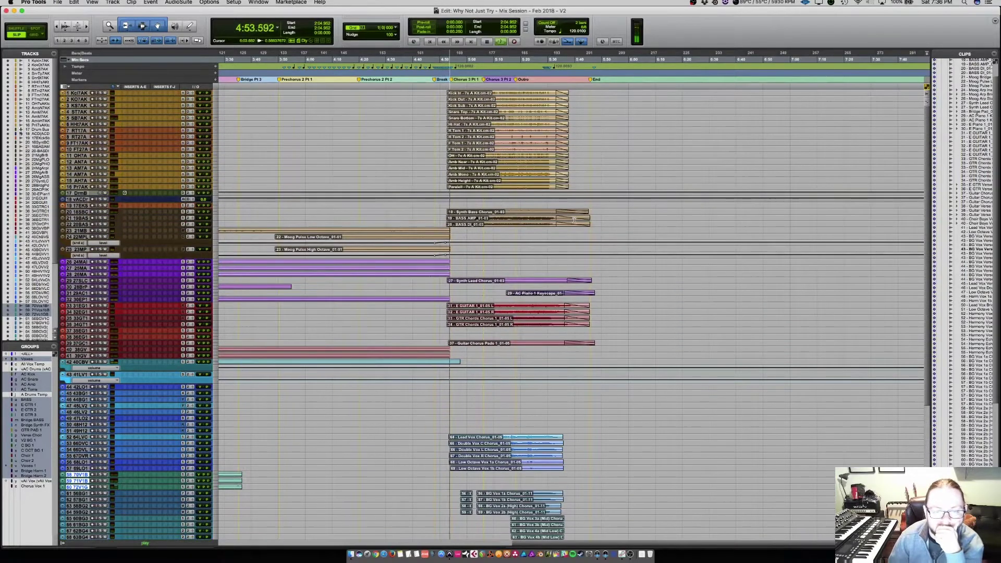
{"action": "scroll", "coordinate": [573, 220], "scroll_direction": "down", "scroll_amount": 2}
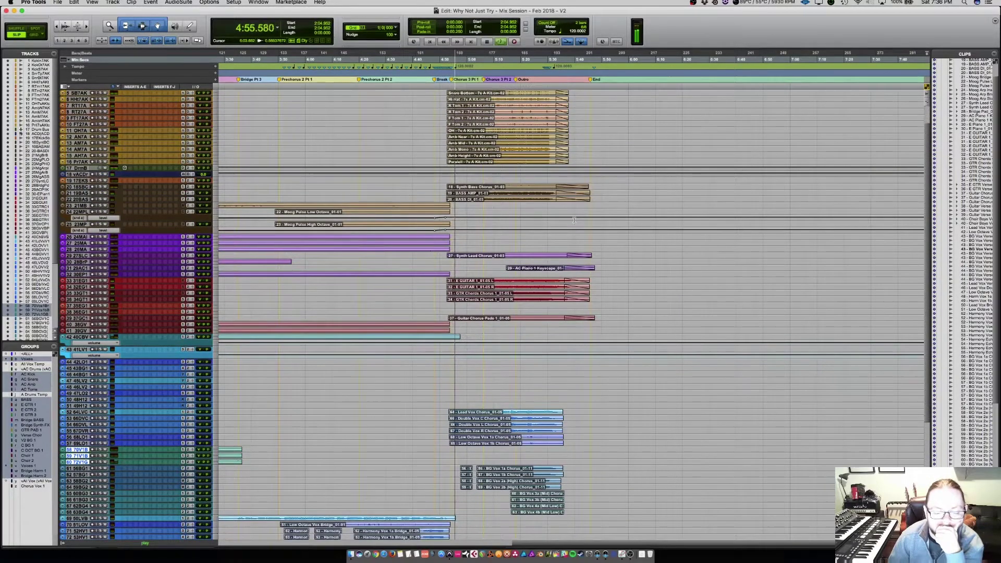
{"action": "scroll", "coordinate": [574, 220], "scroll_direction": "down", "scroll_amount": 2}
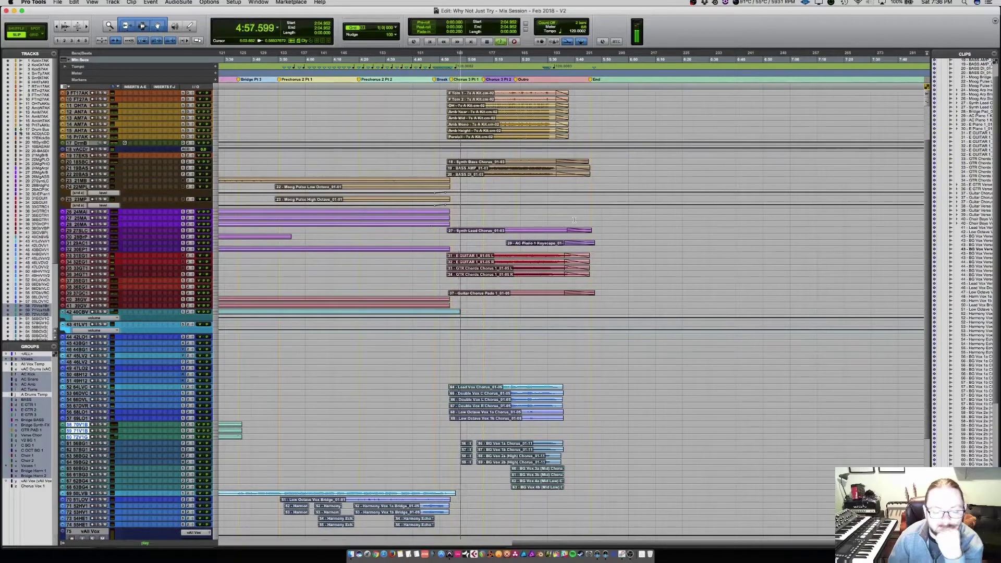
{"action": "scroll", "coordinate": [574, 220], "scroll_direction": "down", "scroll_amount": 3}
{"action": "scroll", "coordinate": [574, 220], "scroll_direction": "up", "scroll_amount": 7}
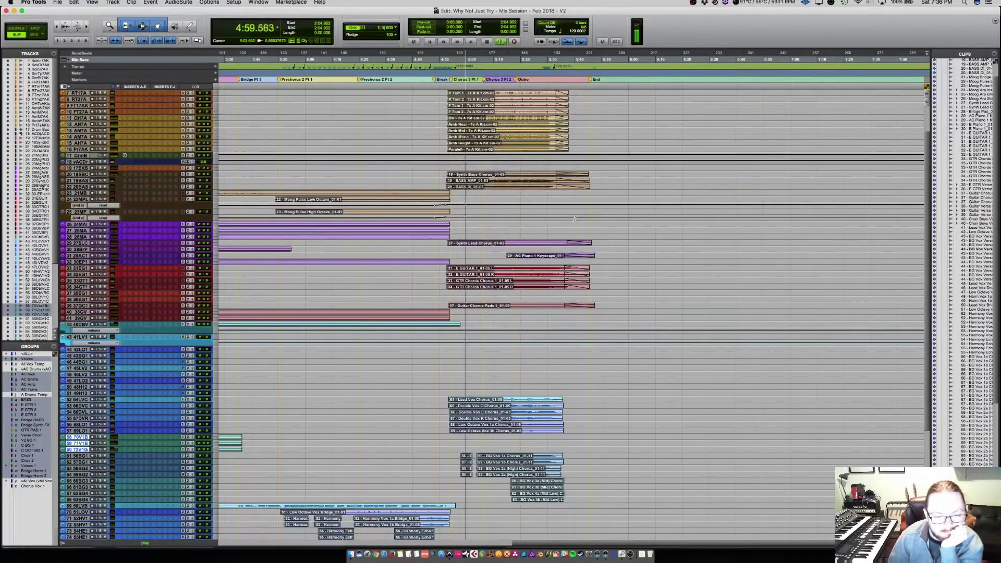
{"action": "scroll", "coordinate": [574, 219], "scroll_direction": "down", "scroll_amount": 10}
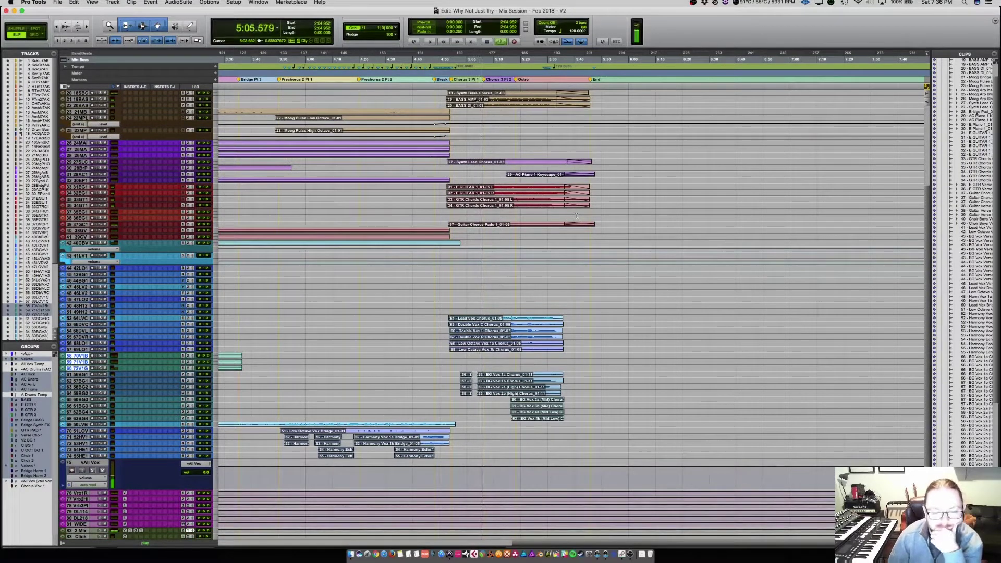
{"action": "scroll", "coordinate": [576, 215], "scroll_direction": "up", "scroll_amount": 10}
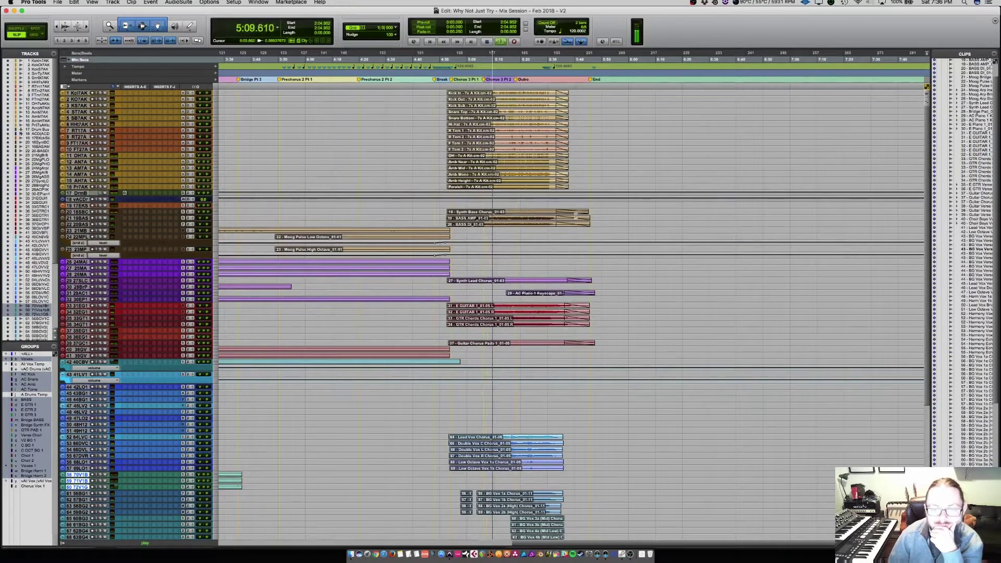
{"action": "scroll", "coordinate": [576, 215], "scroll_direction": "down", "scroll_amount": 2}
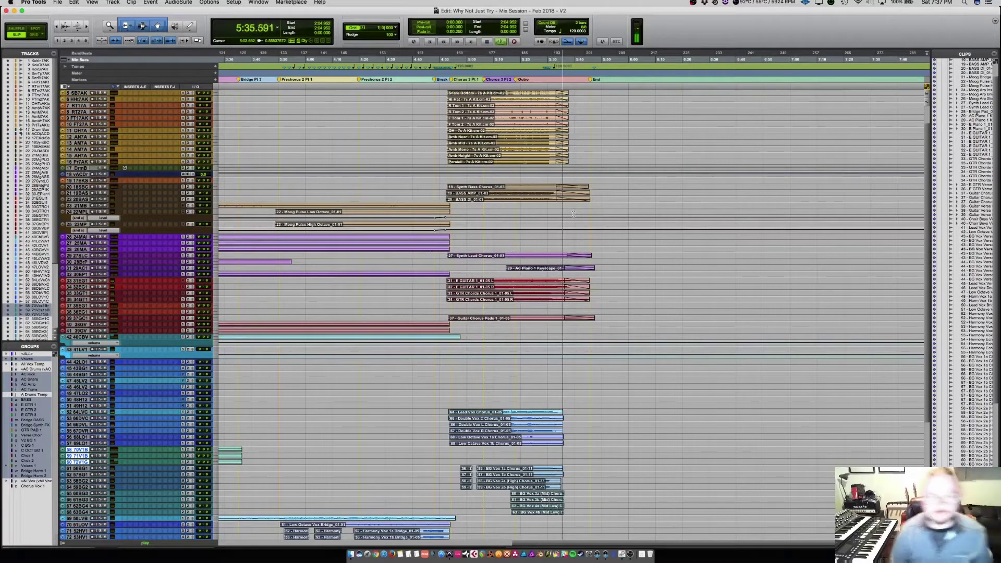
{"action": "scroll", "coordinate": [594, 219], "scroll_direction": "up", "scroll_amount": 4}
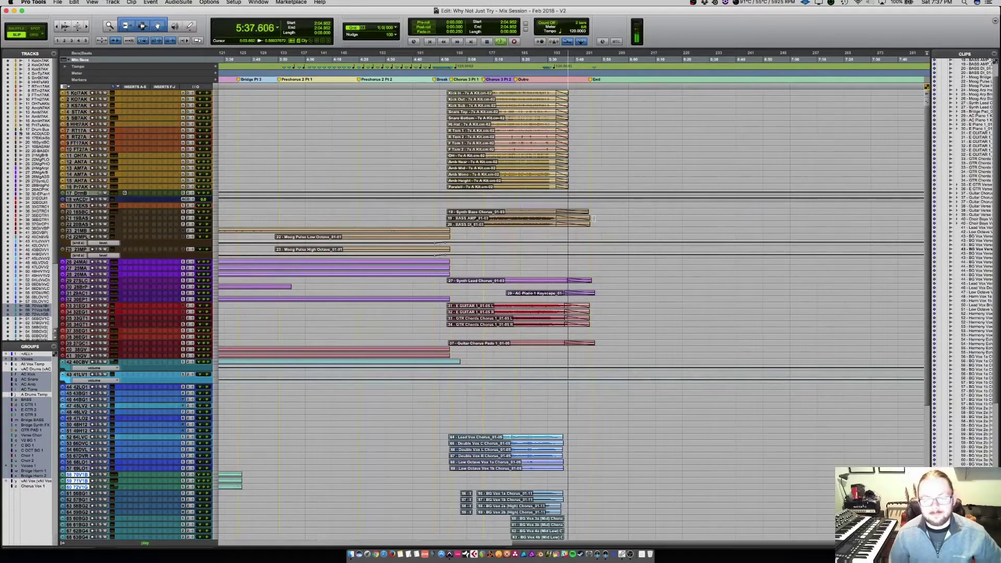
{"action": "scroll", "coordinate": [593, 218], "scroll_direction": "down", "scroll_amount": 7}
{"action": "scroll", "coordinate": [594, 219], "scroll_direction": "up", "scroll_amount": 7}
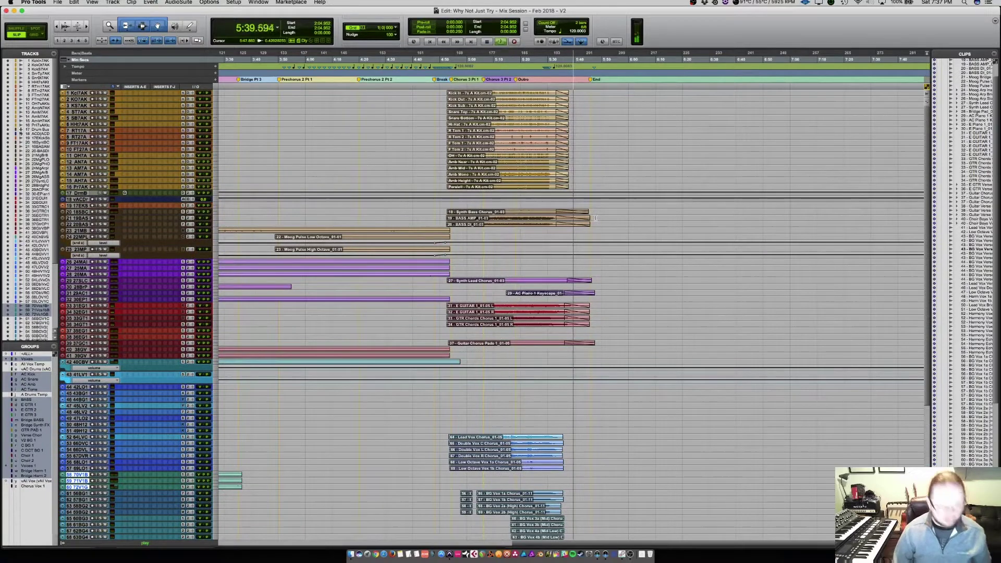
Stop playback after the Outro and bring the song's earlier sections back into view
{"action": "scroll", "coordinate": [608, 226], "scroll_direction": "left", "scroll_amount": 4}
{"action": "scroll", "coordinate": [608, 225], "scroll_direction": "right", "scroll_amount": 5}
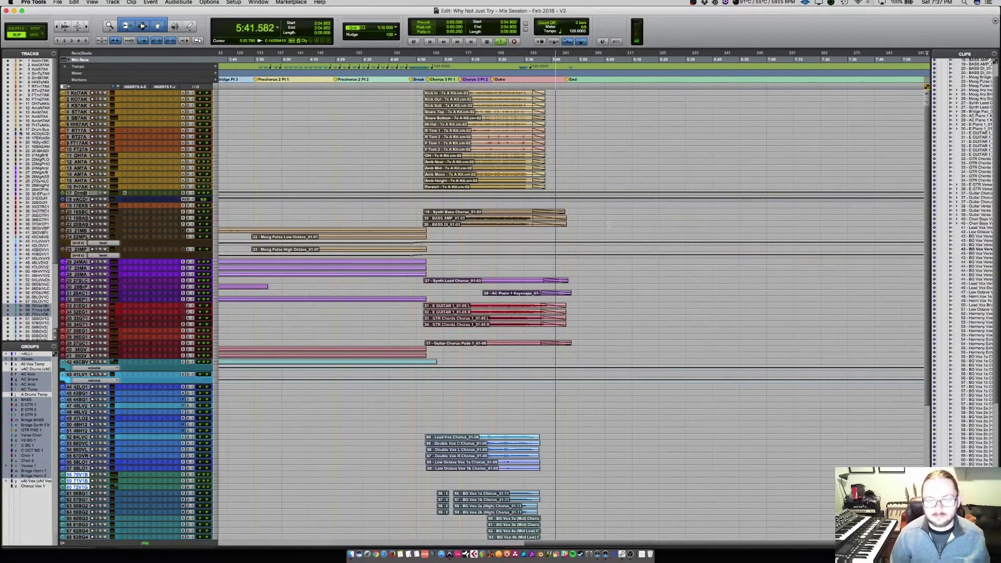
{"action": "scroll", "coordinate": [608, 225], "scroll_direction": "left", "scroll_amount": 2}
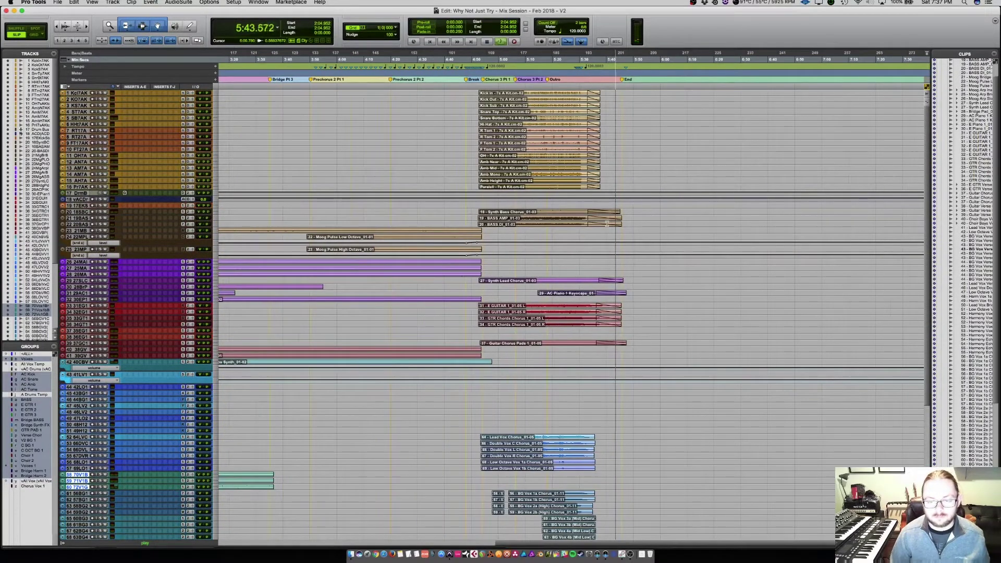
{"action": "scroll", "coordinate": [607, 224], "scroll_direction": "left", "scroll_amount": 2}
{"action": "scroll", "coordinate": [606, 224], "scroll_direction": "left", "scroll_amount": 12}
{"action": "scroll", "coordinate": [607, 224], "scroll_direction": "right", "scroll_amount": 7}
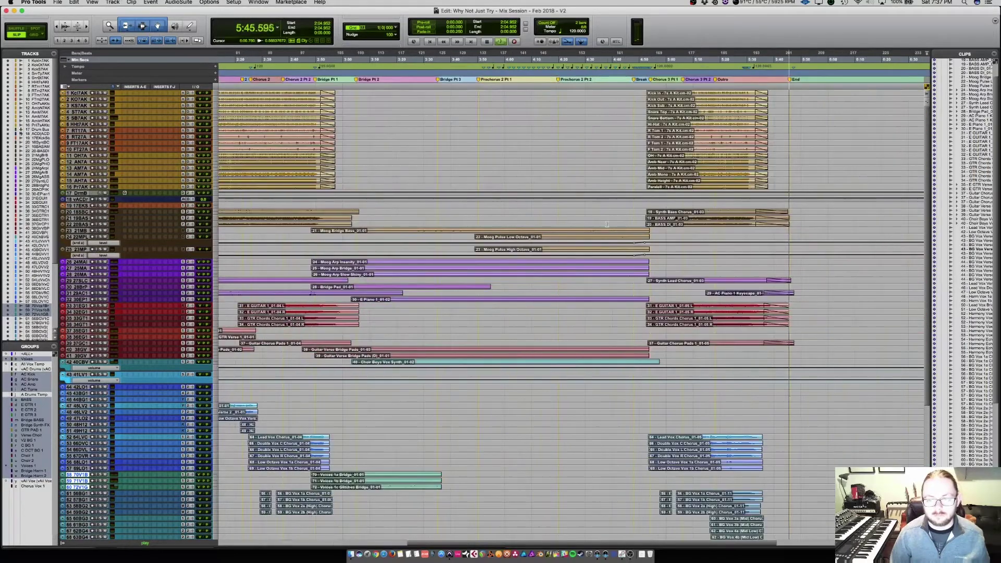
{"action": "scroll", "coordinate": [606, 224], "scroll_direction": "left", "scroll_amount": 14}
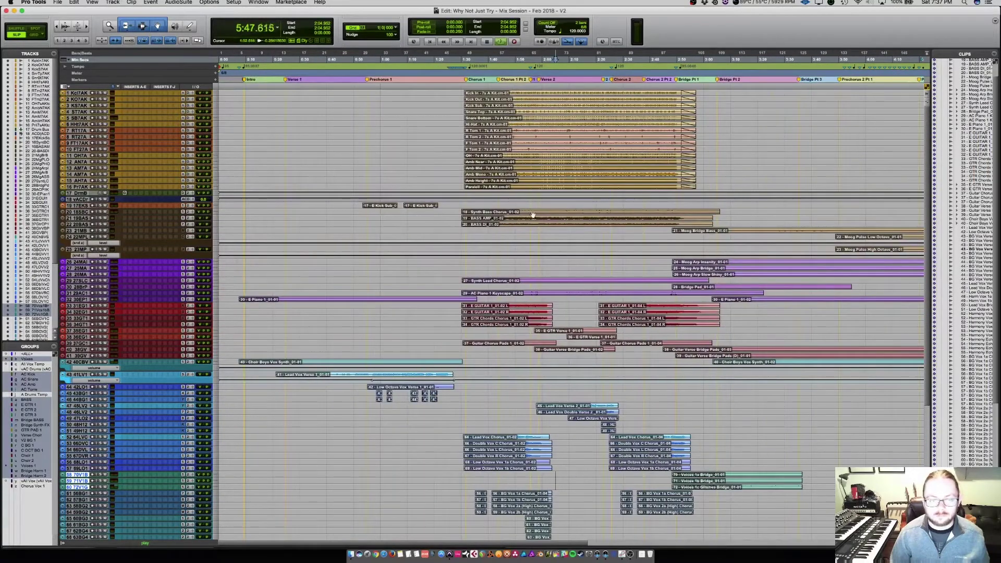
{"action": "key", "text": "space"}
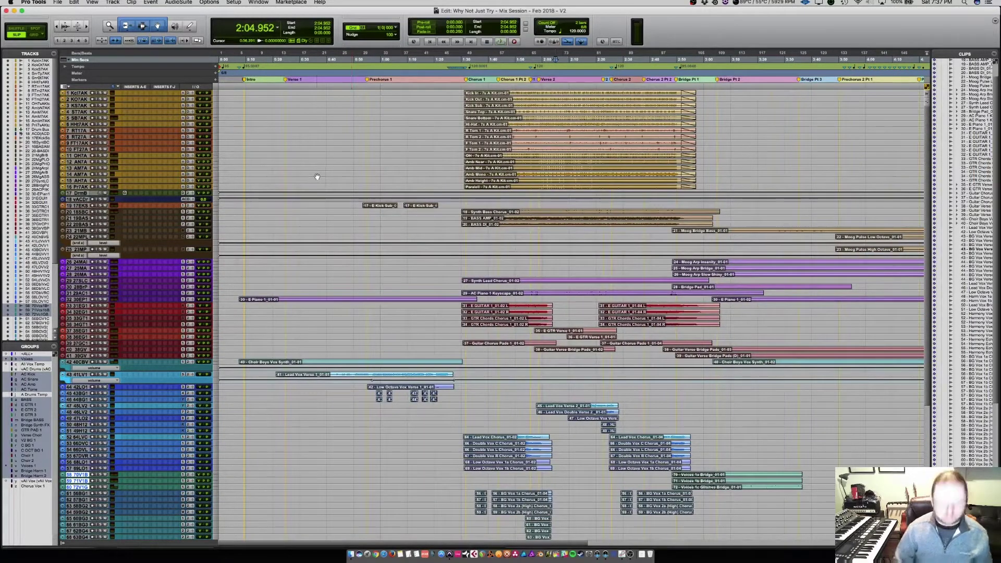
Recall the Chorus 1 memory location, play the session from there and close the Memory Locations window
{"action": "key", "text": "super+KP_5"}
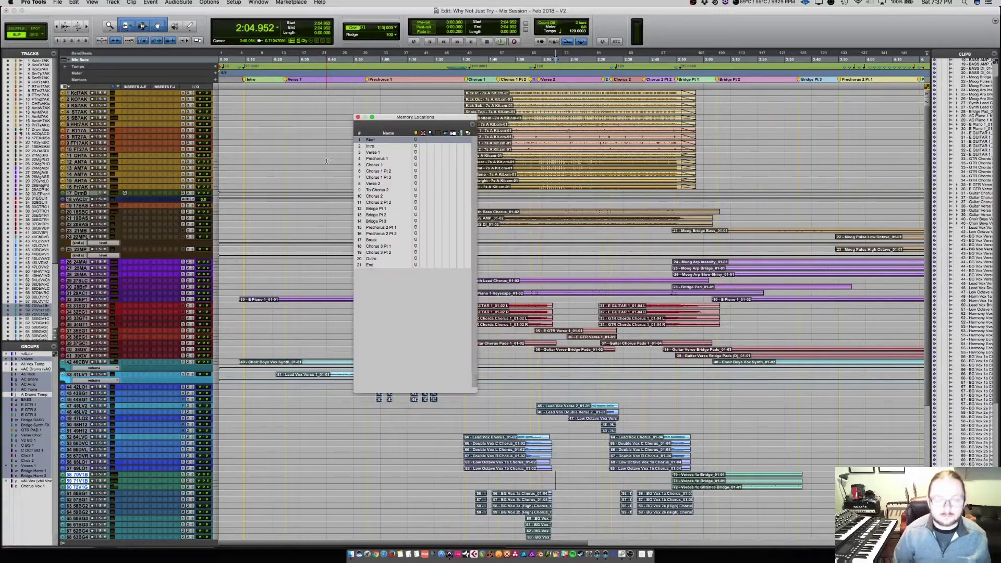
{"action": "left_click", "coordinate": [376, 165]}
{"action": "key", "text": "space"}
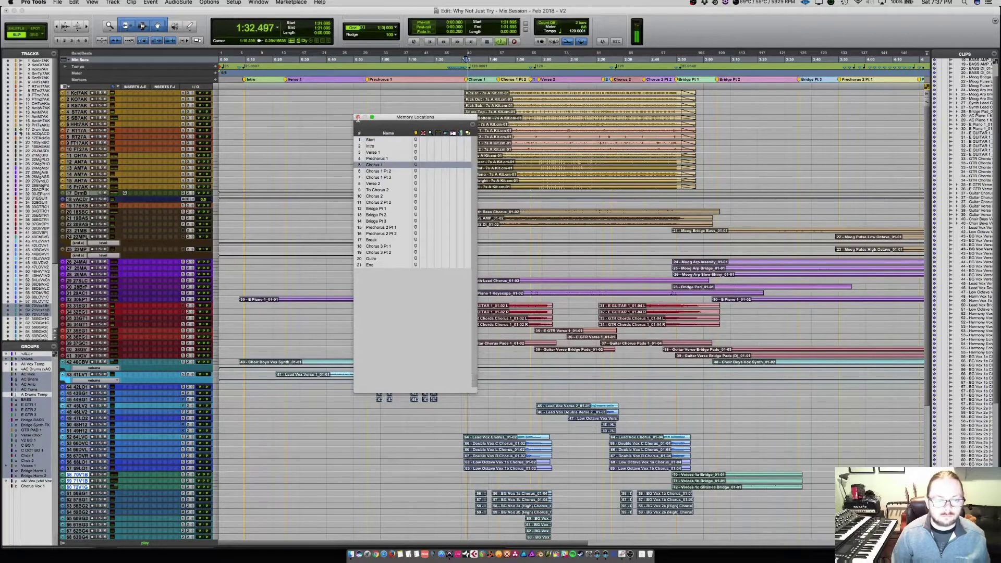
{"action": "left_click", "coordinate": [358, 118]}
{"action": "scroll", "coordinate": [395, 148], "scroll_direction": "right", "scroll_amount": 3}
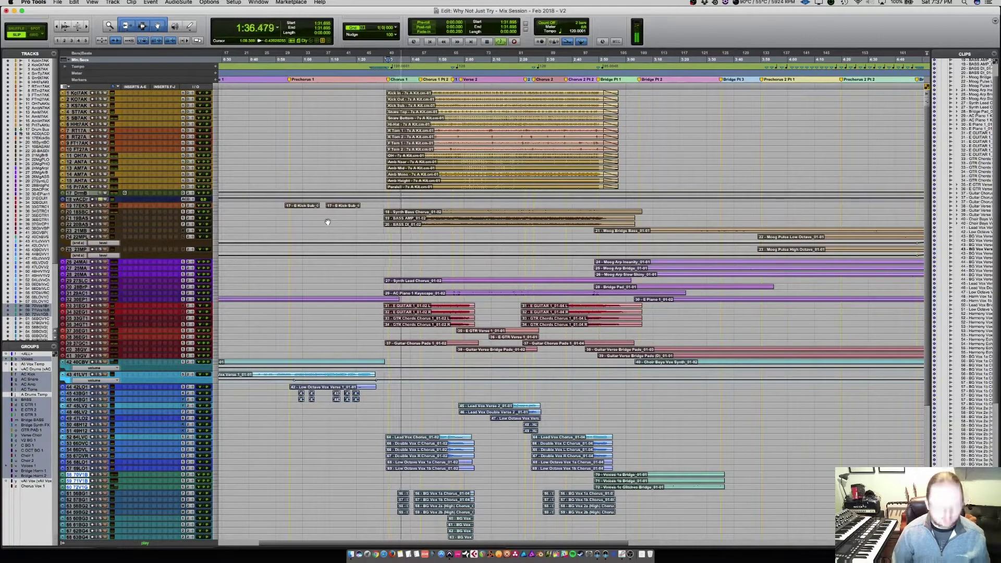
Examine the drum channels in the mixer, audition the snare tracks in solo, clear the solo and select the Kick In track
{"action": "key", "text": "super+equal"}
{"action": "scroll", "coordinate": [392, 228], "scroll_direction": "left", "scroll_amount": 10}
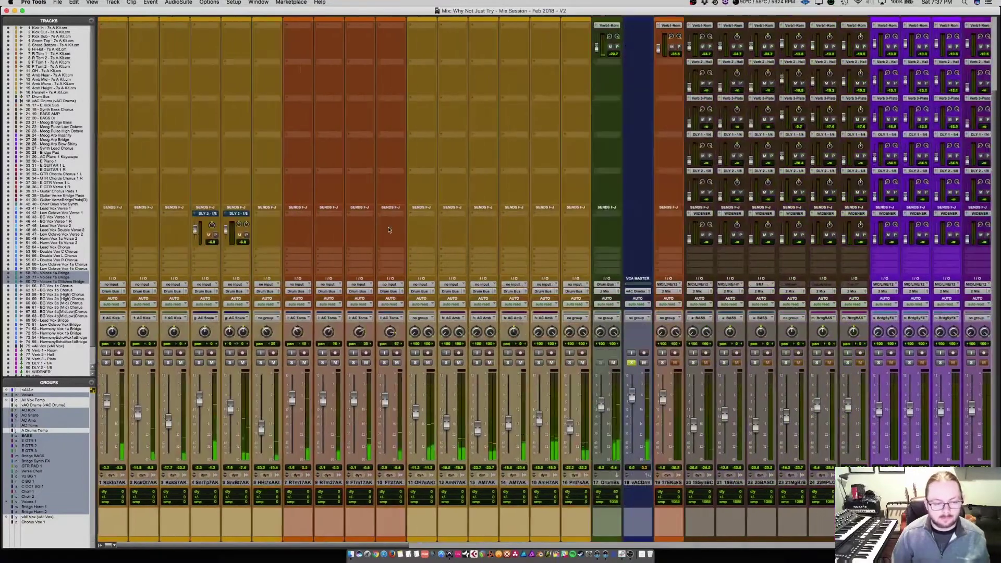
{"action": "scroll", "coordinate": [387, 230], "scroll_direction": "up", "scroll_amount": 3}
{"action": "scroll", "coordinate": [387, 230], "scroll_direction": "up", "scroll_amount": 1}
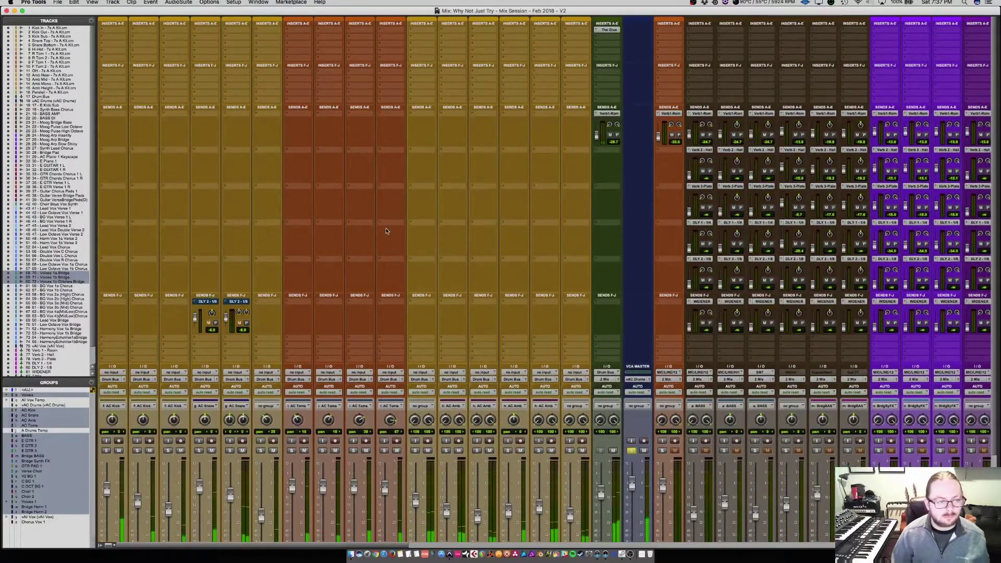
{"action": "scroll", "coordinate": [386, 231], "scroll_direction": "down", "scroll_amount": 4}
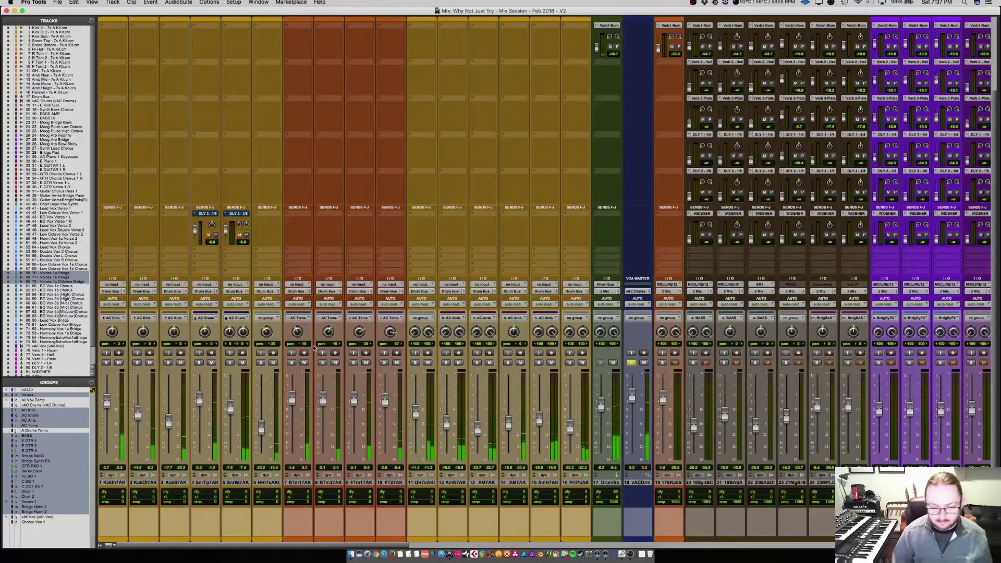
{"action": "left_click", "coordinate": [199, 362]}
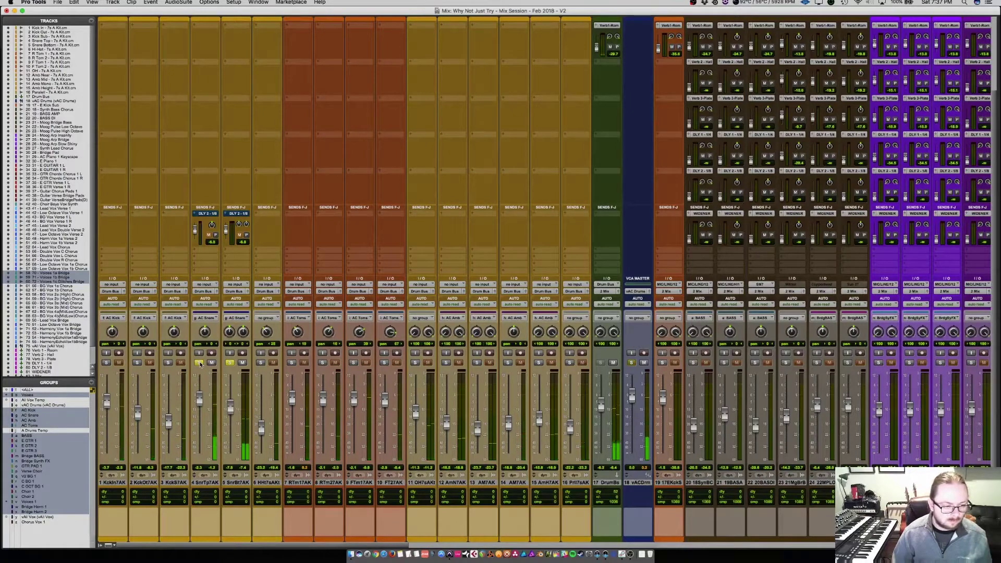
{"action": "left_click", "coordinate": [199, 363]}
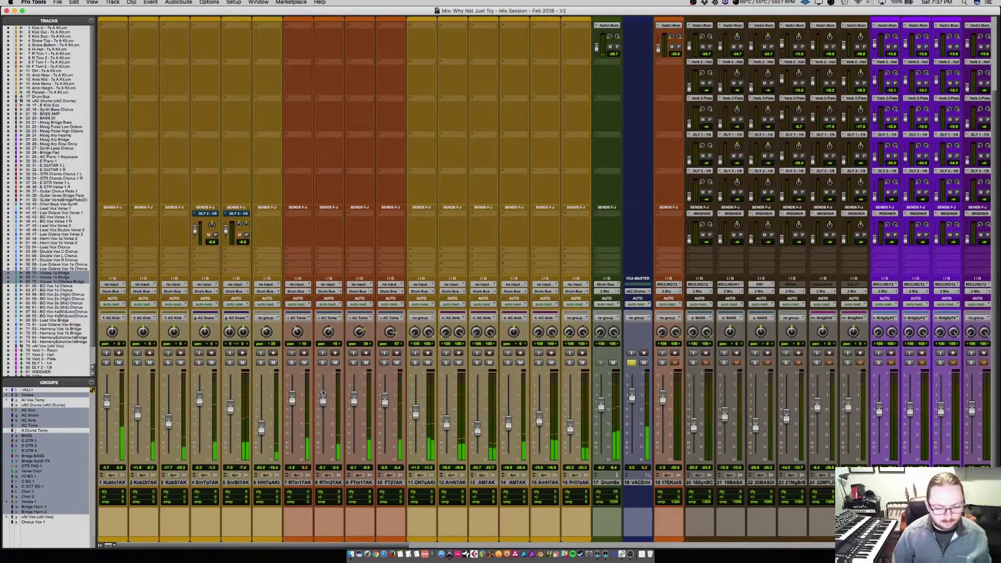
{"action": "left_click", "coordinate": [111, 483]}
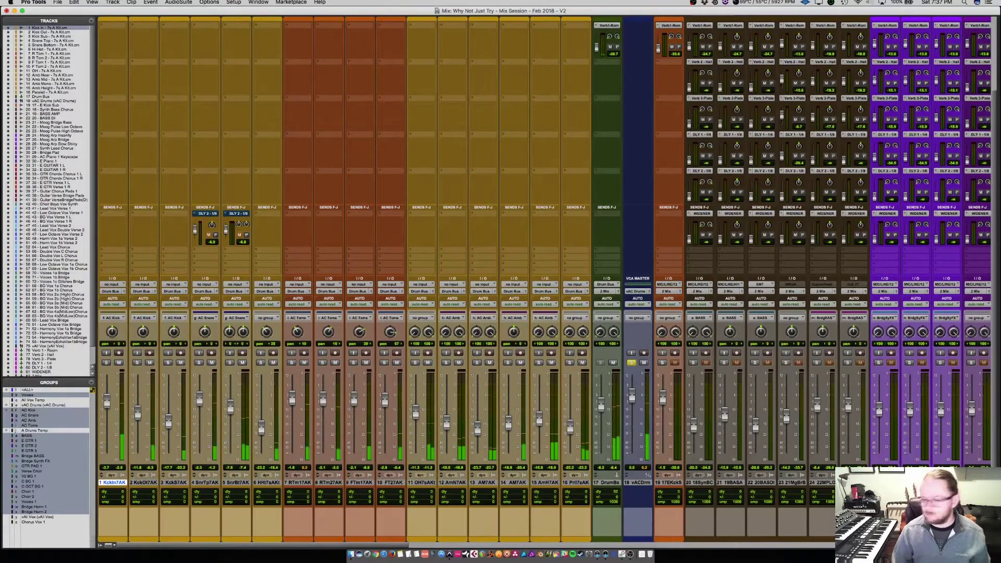
Switch to the Console app to check it during playback and return to the Pro Tools mixer
{"action": "key", "text": "super+Tab"}
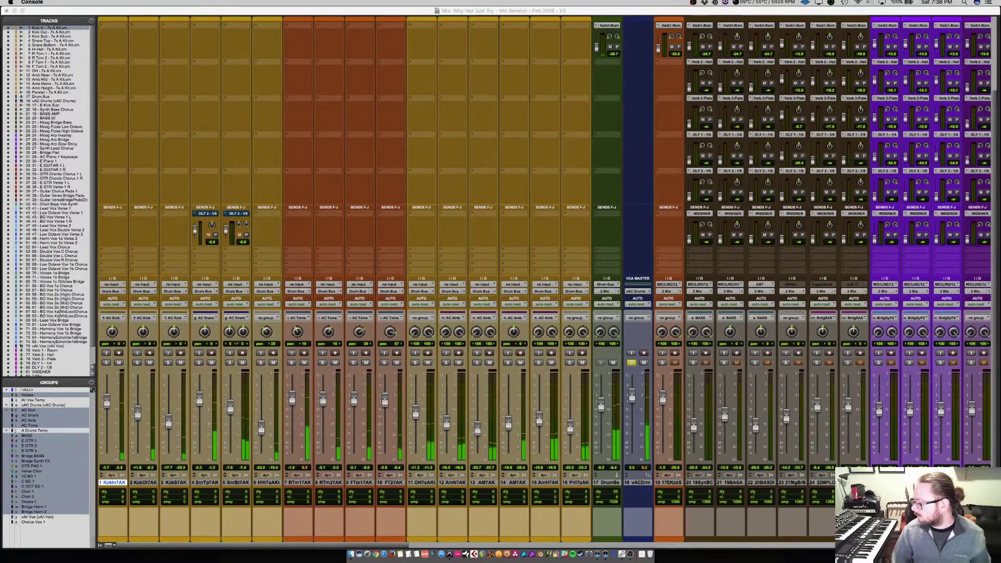
{"action": "left_click", "coordinate": [551, 9]}
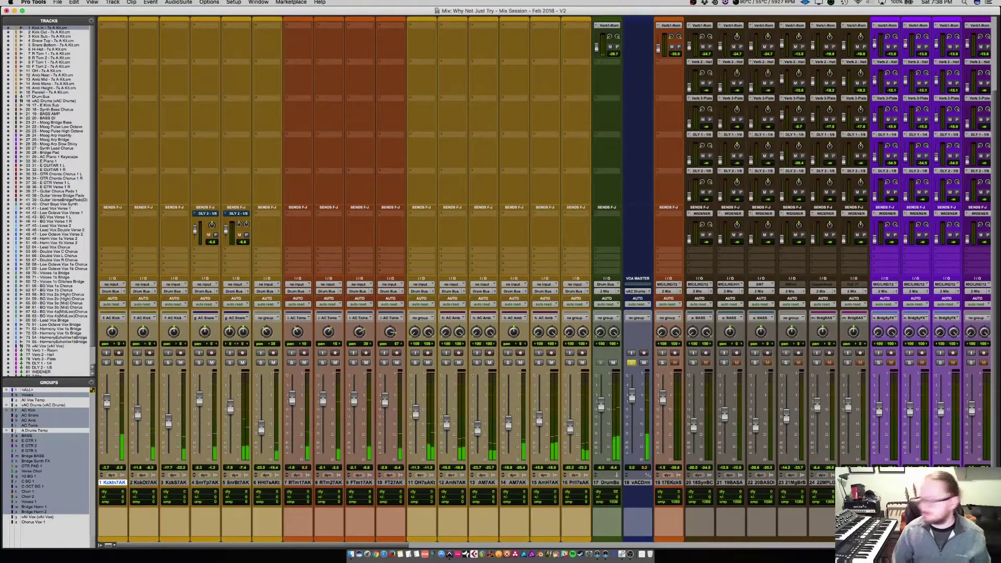
{"action": "key", "text": "super+Tab"}
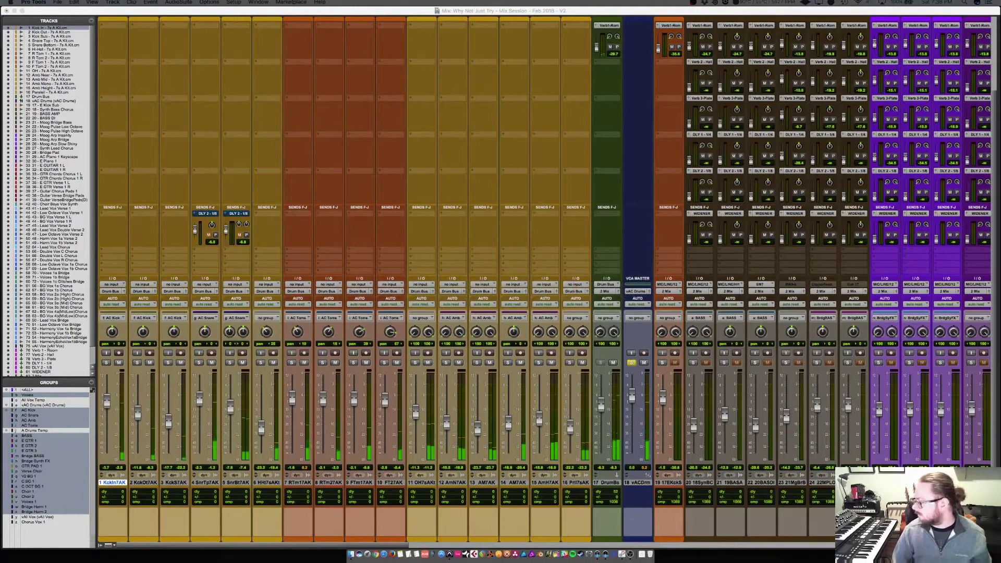
{"action": "left_click", "coordinate": [589, 13]}
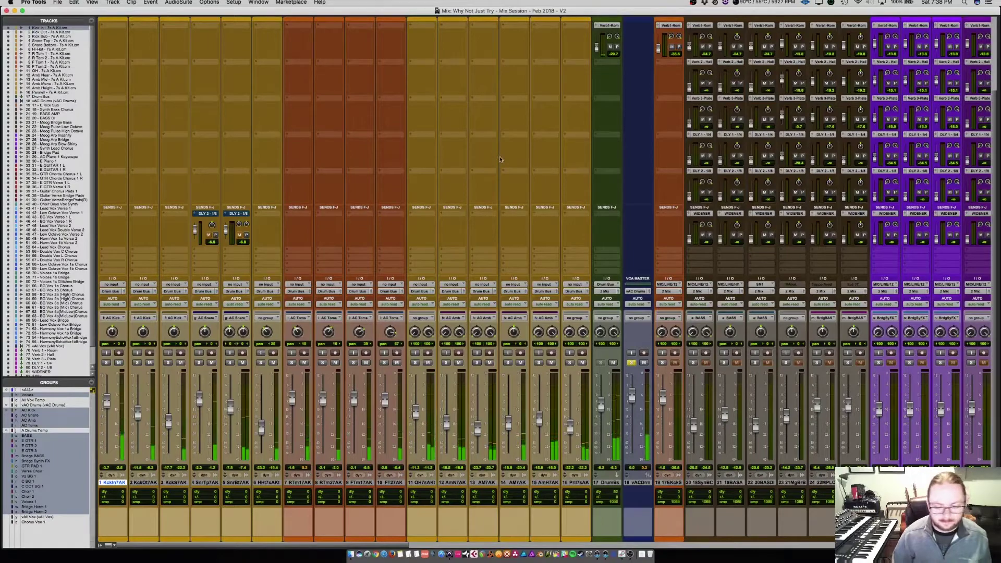
Recall the Bridge Pt 1 memory location during playback and close the Memory Locations window
{"action": "key", "text": "super+equal"}
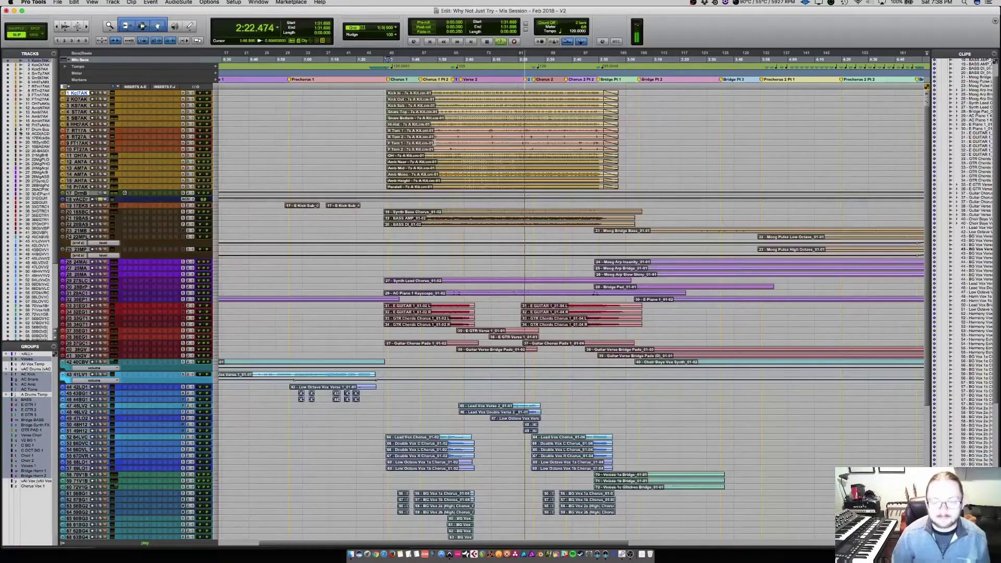
{"action": "key", "text": "super+5"}
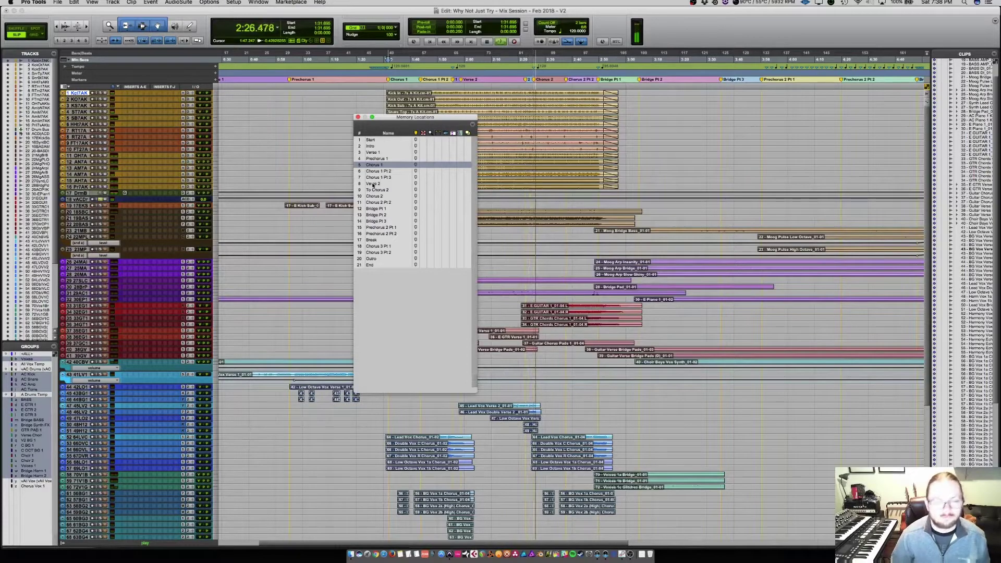
{"action": "left_click", "coordinate": [381, 209]}
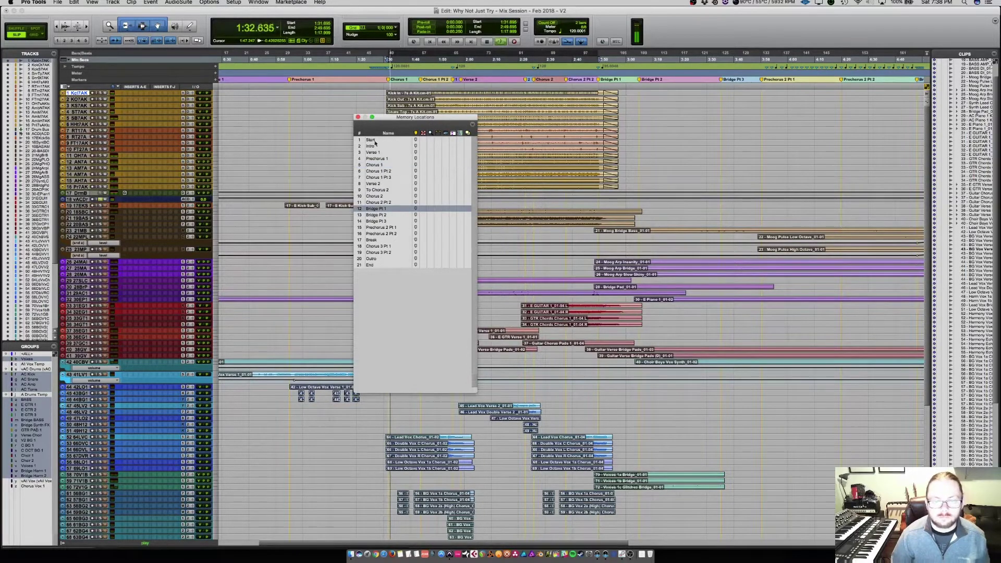
{"action": "key", "text": "super+5"}
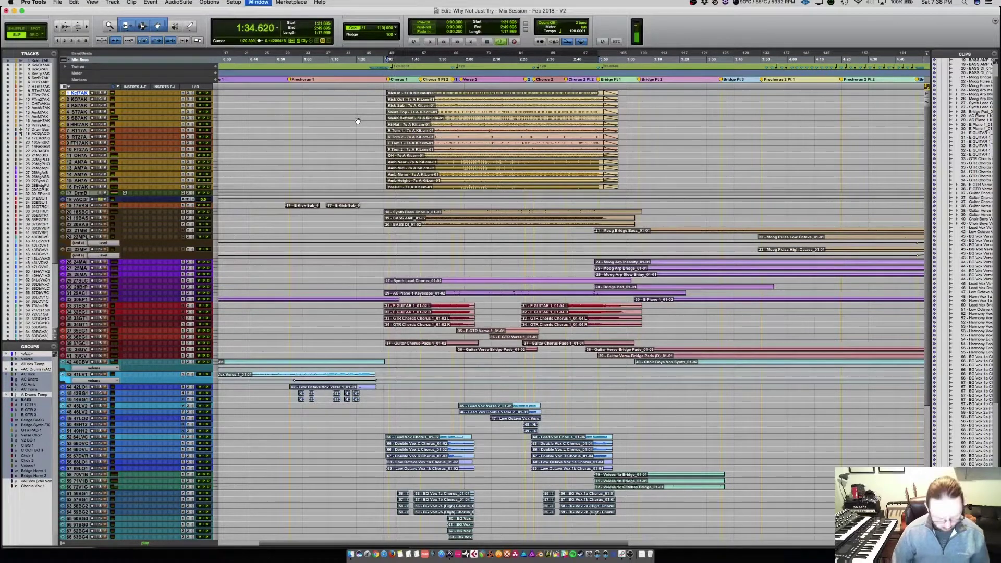
Insert the UAD SSL E Channel Strip Legacy on Kick In and copy it to Kick Out, Kick Sub, Snare Top and Snare Bottom
{"action": "key", "text": "super+equal"}
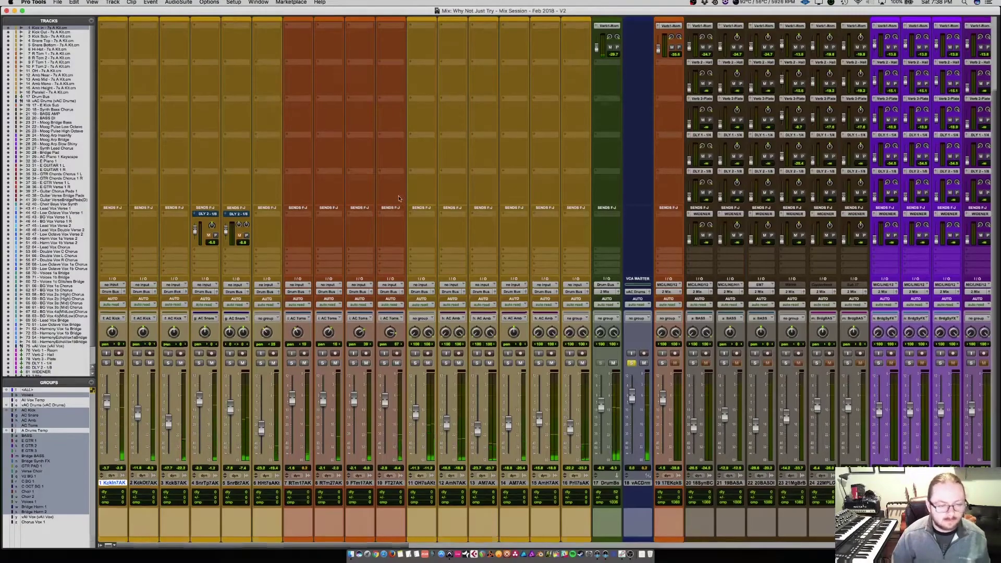
{"action": "scroll", "coordinate": [400, 198], "scroll_direction": "up", "scroll_amount": 5}
{"action": "scroll", "coordinate": [372, 206], "scroll_direction": "up", "scroll_amount": 5}
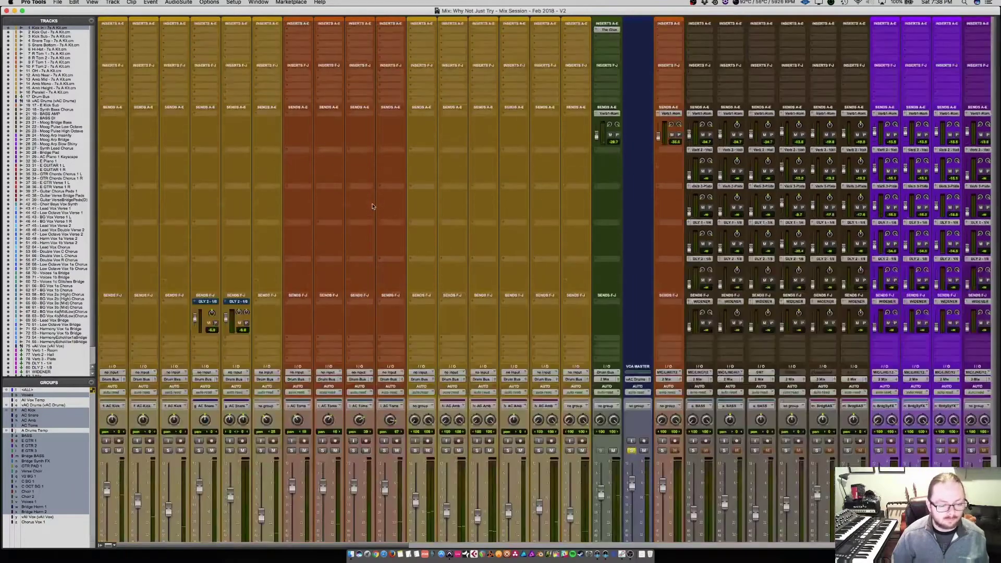
{"action": "left_click", "coordinate": [118, 40]}
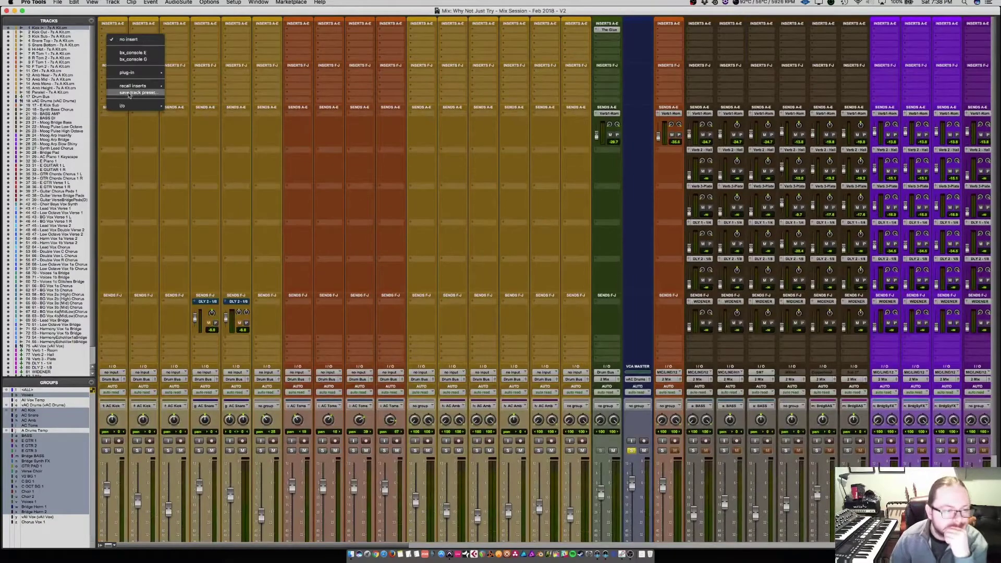
{"action": "mouse_move", "coordinate": [136, 74]}
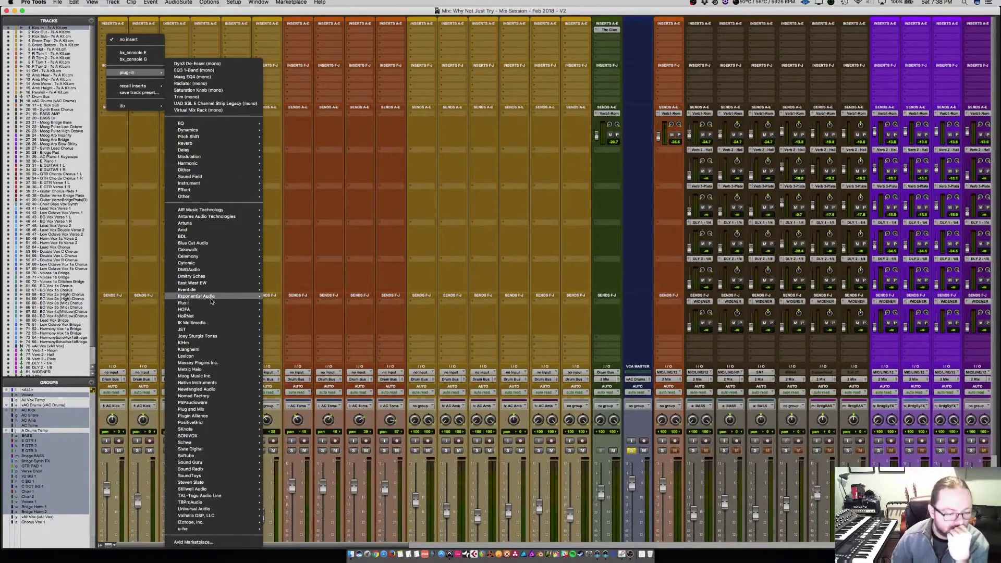
{"action": "mouse_move", "coordinate": [198, 509]}
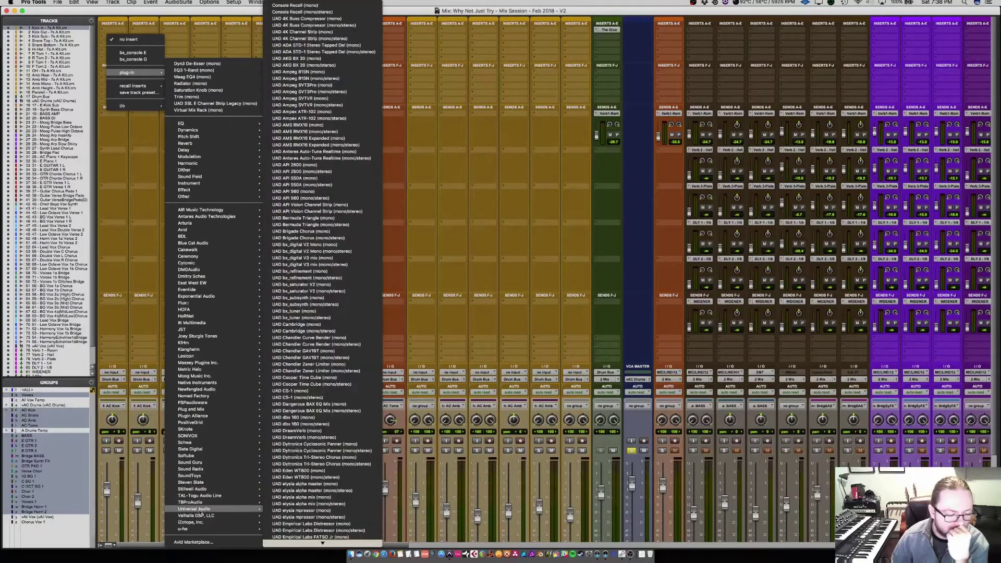
{"action": "scroll", "coordinate": [335, 324], "scroll_direction": "down", "scroll_amount": 3}
{"action": "scroll", "coordinate": [335, 324], "scroll_direction": "down", "scroll_amount": 15}
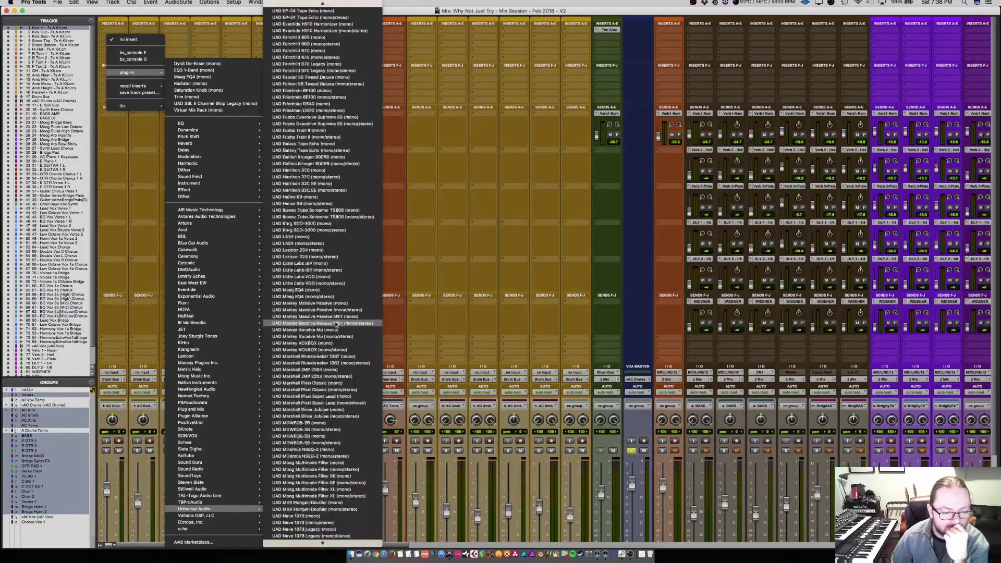
{"action": "scroll", "coordinate": [335, 324], "scroll_direction": "down", "scroll_amount": 5}
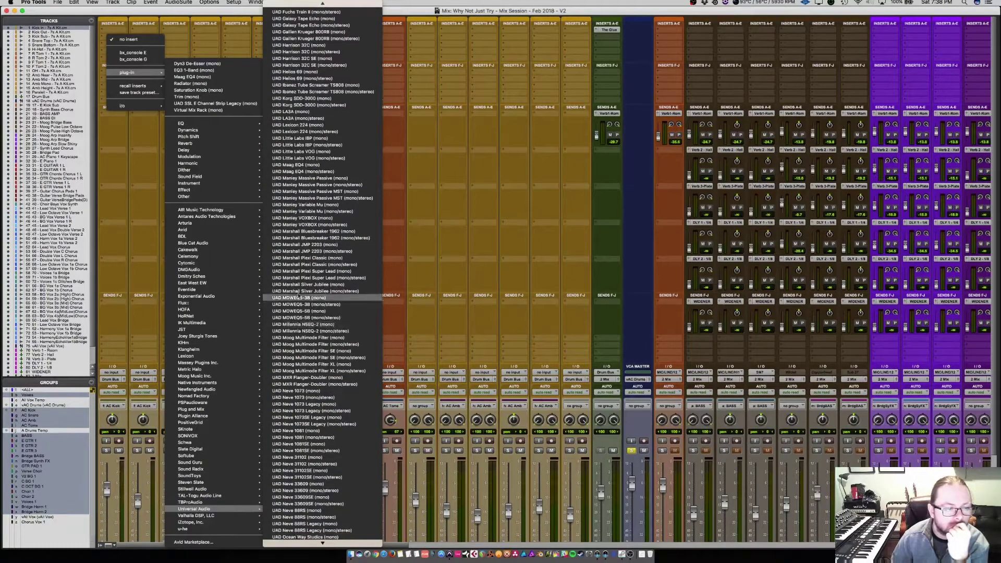
{"action": "left_click", "coordinate": [229, 104]}
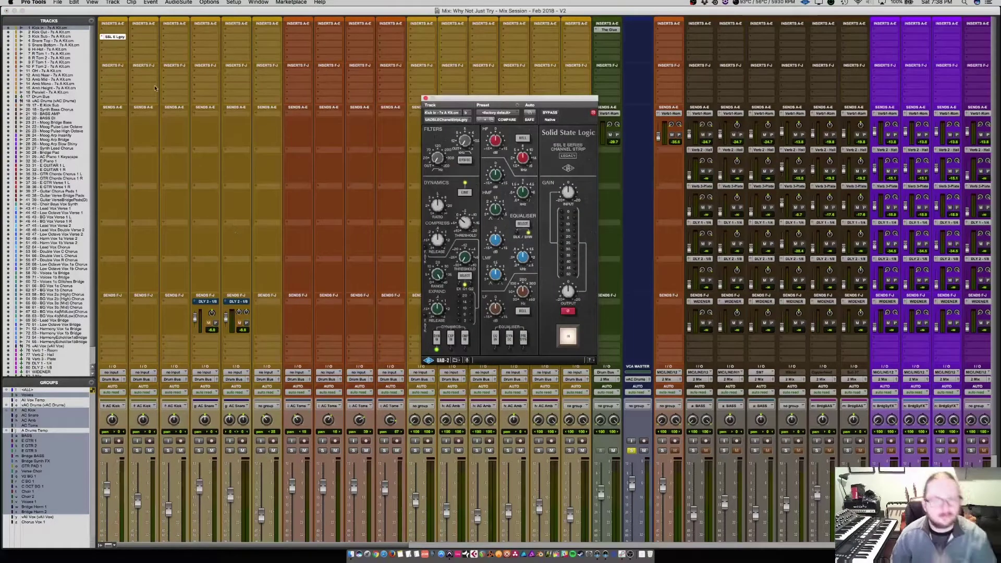
{"action": "left_click_drag", "start_coordinate": [115, 37], "coordinate": [271, 41]}
{"action": "left_click", "coordinate": [558, 221]}
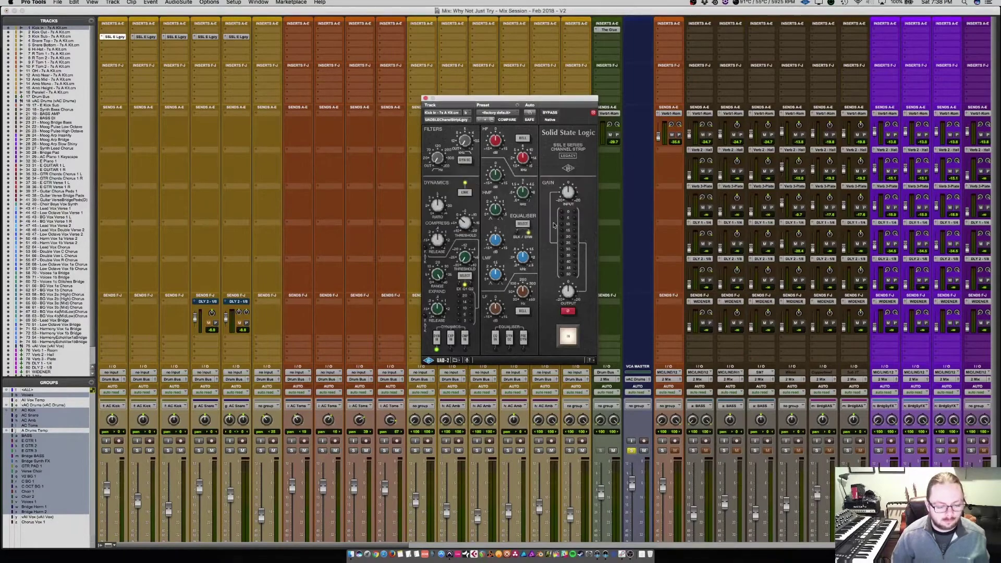
Remove the channel strip from Snare Bottom and try to insert a multichannel plug-in there instead
{"action": "left_click", "coordinate": [235, 50]}
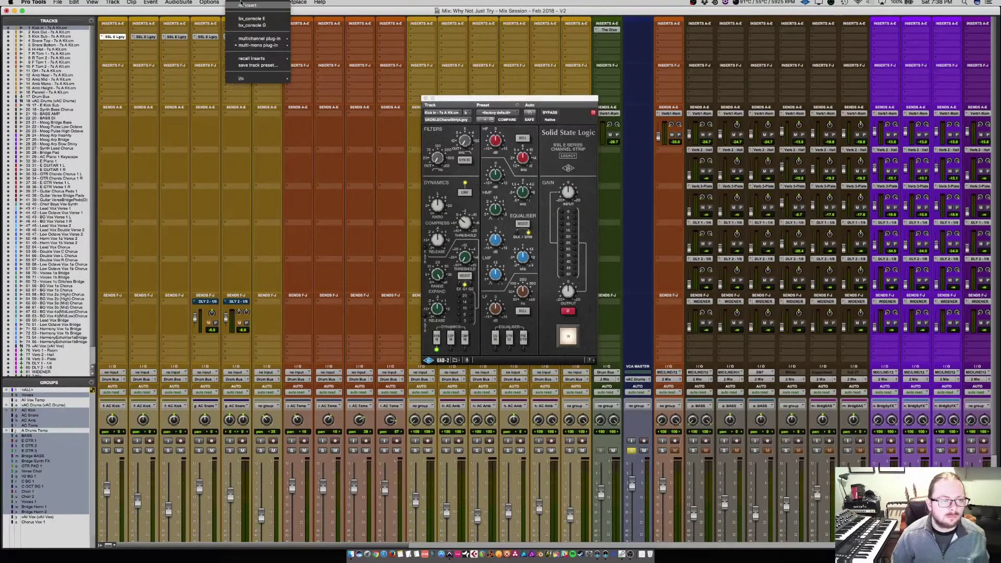
{"action": "left_click", "coordinate": [244, 9]}
{"action": "left_click", "coordinate": [245, 39]}
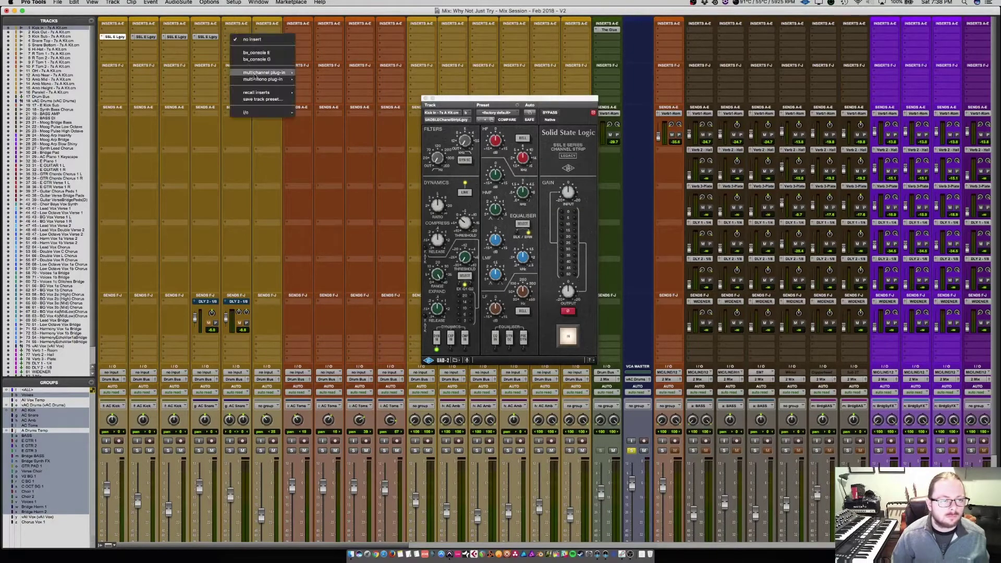
{"action": "mouse_move", "coordinate": [255, 74]}
{"action": "left_click", "coordinate": [306, 52]}
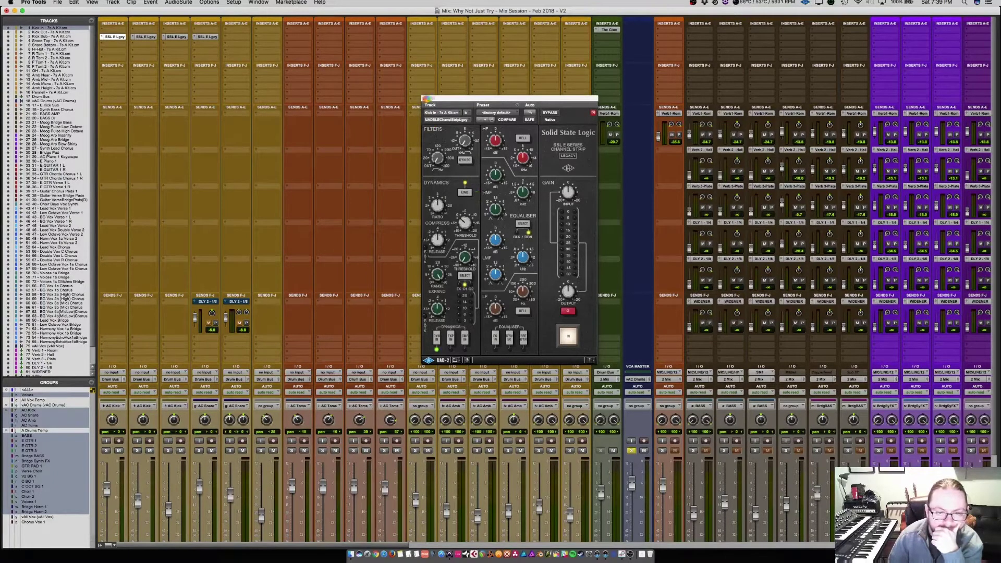
Force quit the unresponsive Pro Tools application
{"action": "left_click", "coordinate": [621, 554]}
{"action": "key", "text": "super+q"}
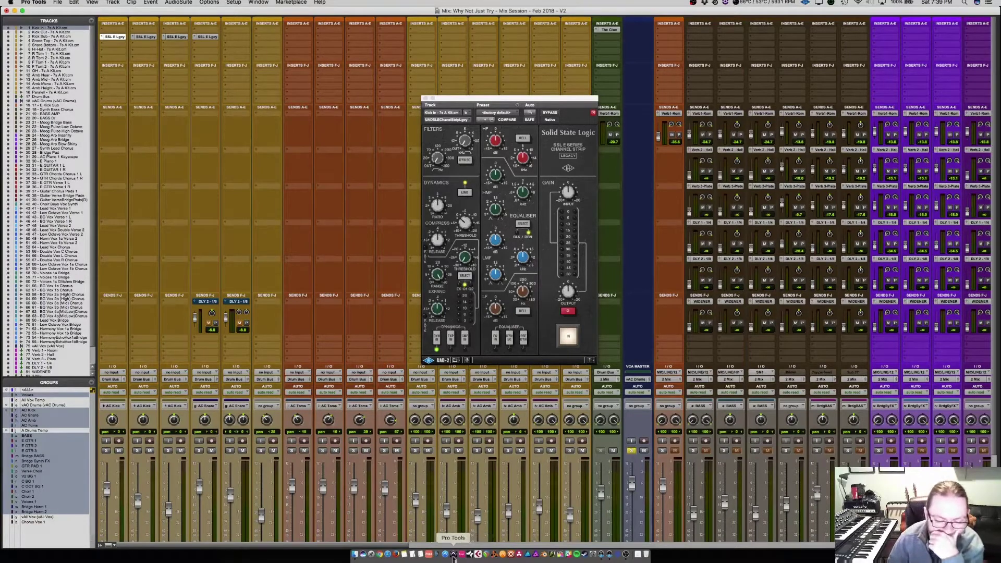
{"action": "right_click", "coordinate": [453, 556]}
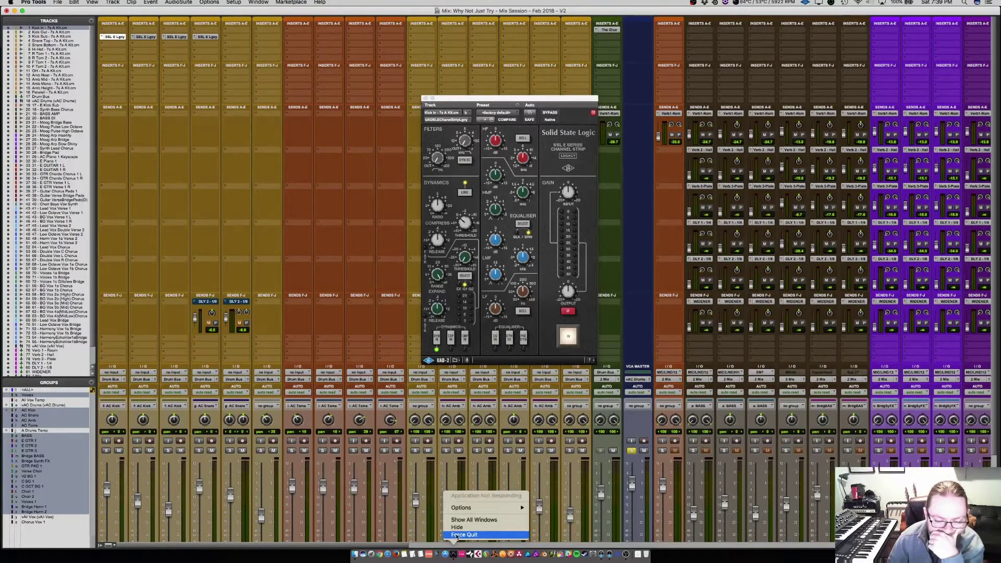
{"action": "left_click", "coordinate": [459, 534]}
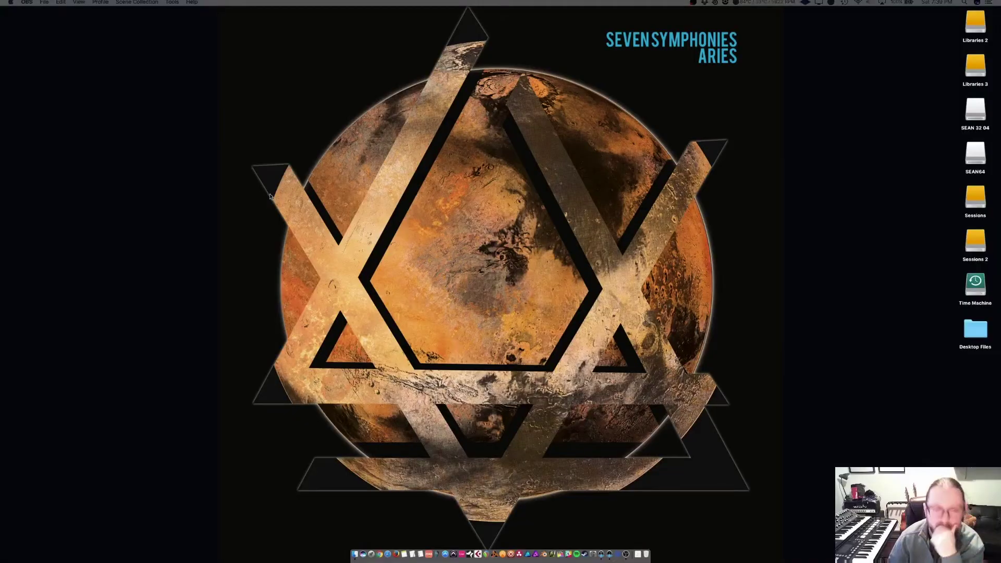
Relaunch Pro Tools and open the recent session "Why Not Just Try - Mix Session - Jan 2018"
{"action": "left_click", "coordinate": [453, 554]}
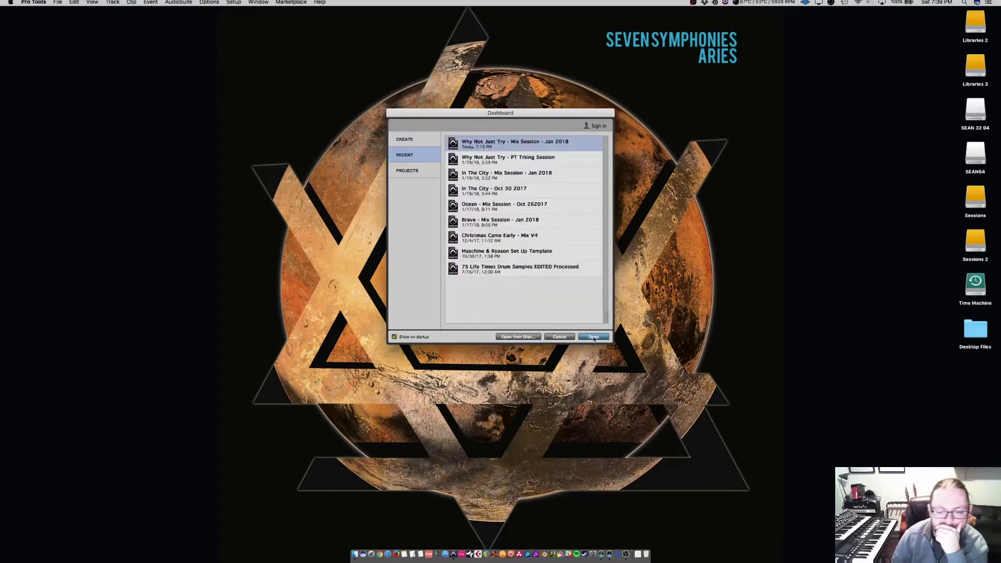
{"action": "left_click", "coordinate": [593, 337]}
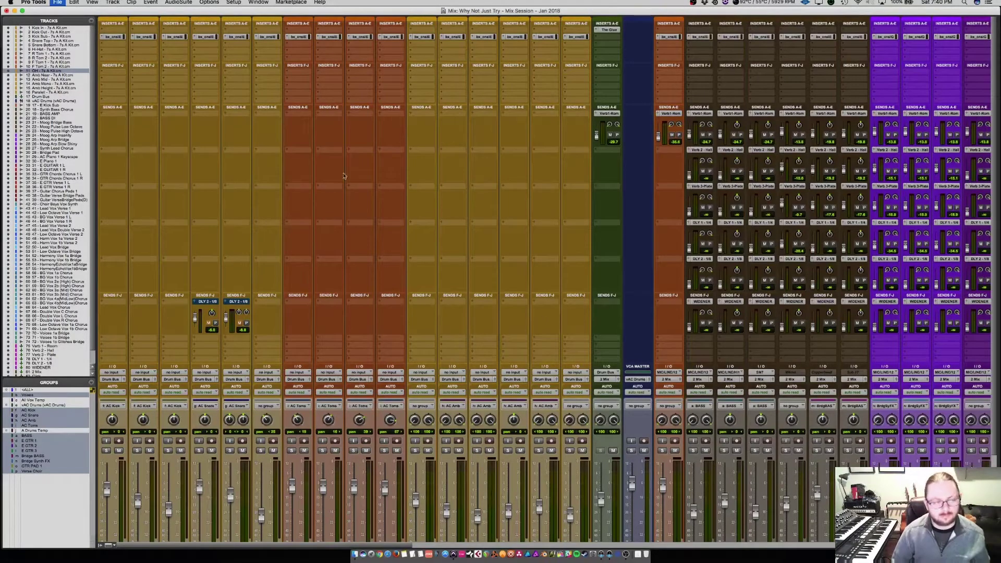
Open the session "Why Not Just Try - Mix Session - Feb 2018 - V2" from its folder in Mix Sessions
{"action": "left_click", "coordinate": [57, 2]}
{"action": "mouse_move", "coordinate": [64, 34]}
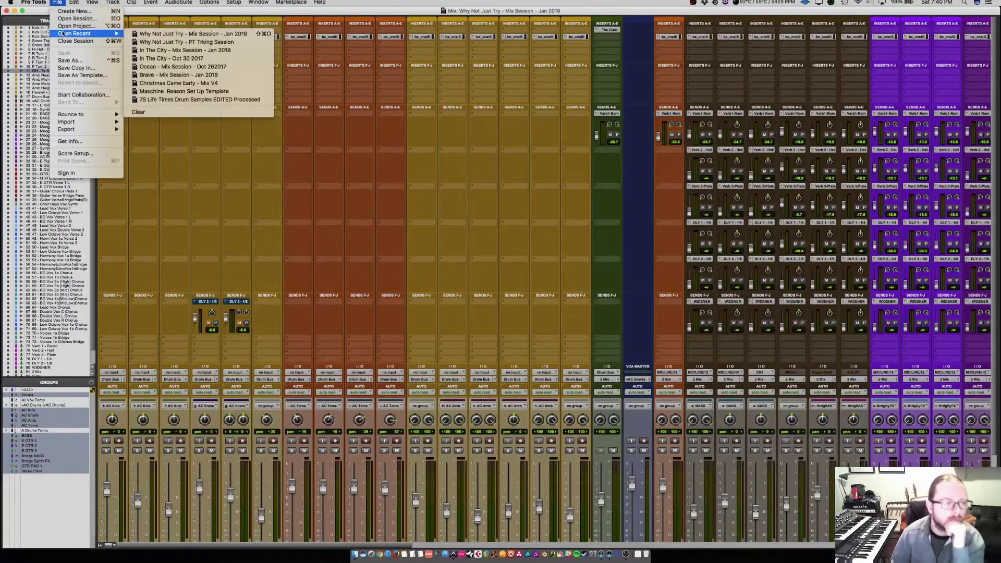
{"action": "left_click", "coordinate": [200, 35]}
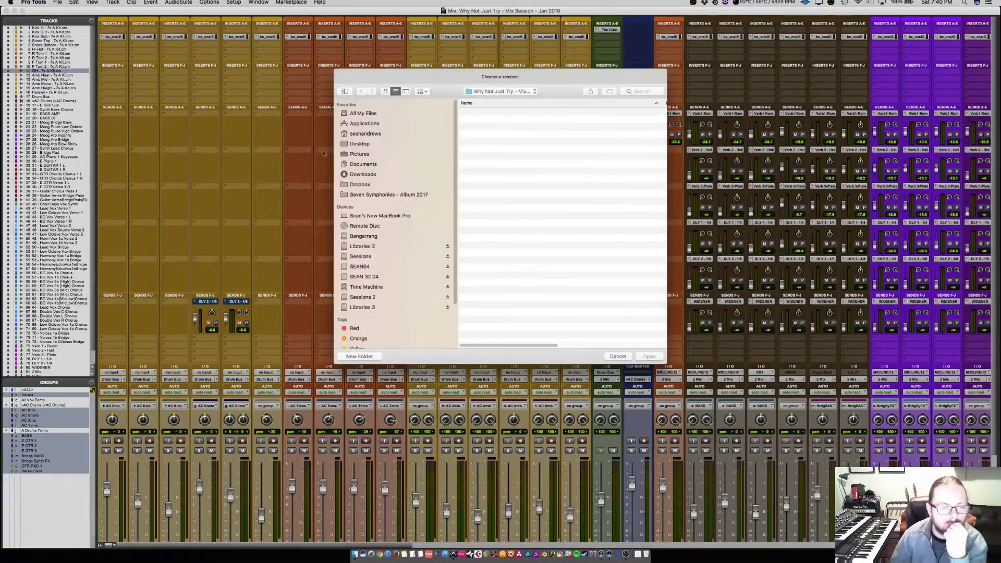
{"action": "left_click", "coordinate": [494, 92]}
{"action": "left_click", "coordinate": [490, 100]}
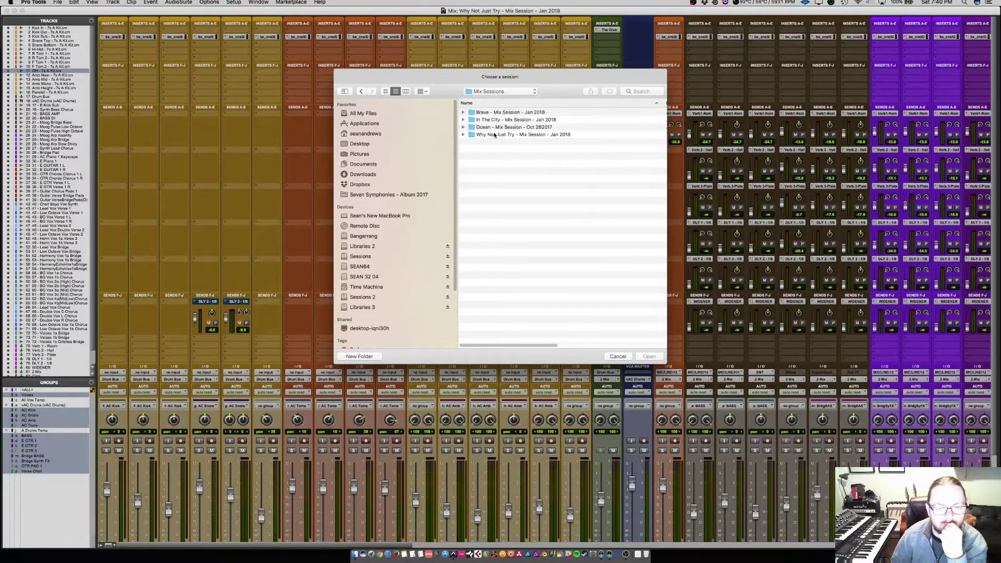
{"action": "double_click", "coordinate": [494, 135]}
{"action": "double_click", "coordinate": [549, 166]}
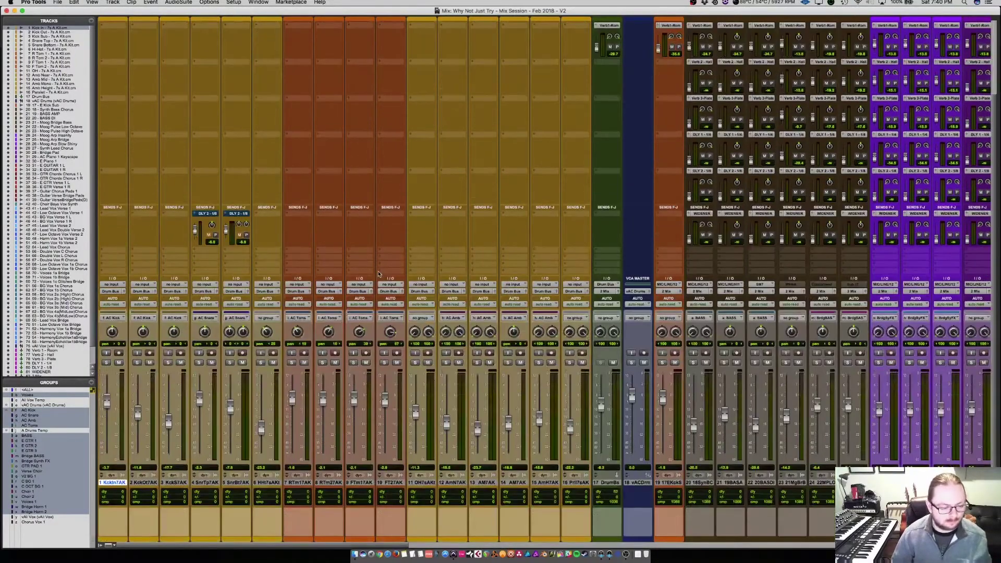
Insert the UAD SSL E Channel Strip Legacy on all mono drum tracks at once: kicks, Snare Top, Hi-Hat, toms and Amb Mono
{"action": "left_click", "coordinate": [207, 483], "text": "shift"}
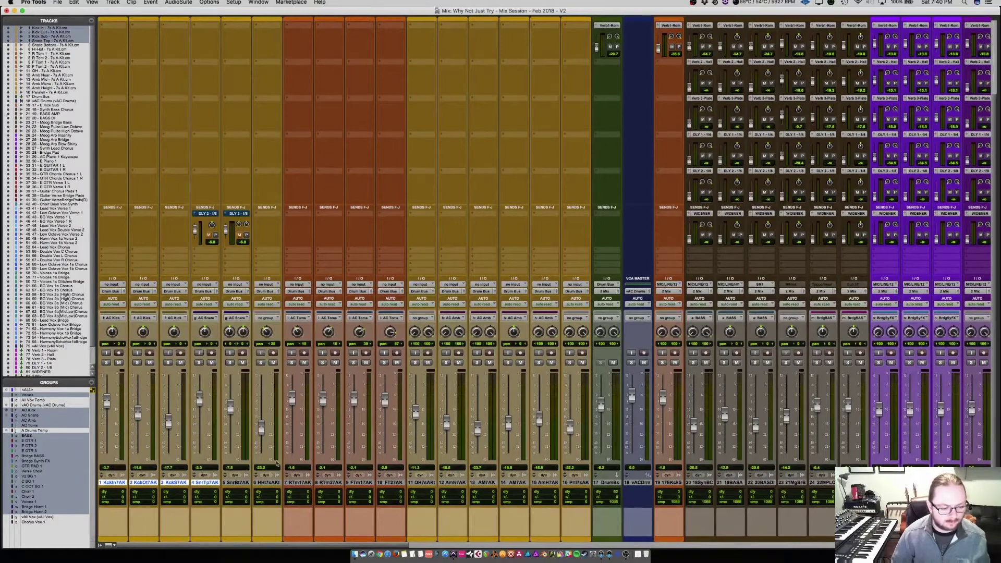
{"action": "left_click_drag", "start_coordinate": [271, 487], "coordinate": [390, 489]}
{"action": "left_click", "coordinate": [513, 484], "text": "super"}
{"action": "scroll", "coordinate": [514, 485], "scroll_direction": "up", "scroll_amount": 5}
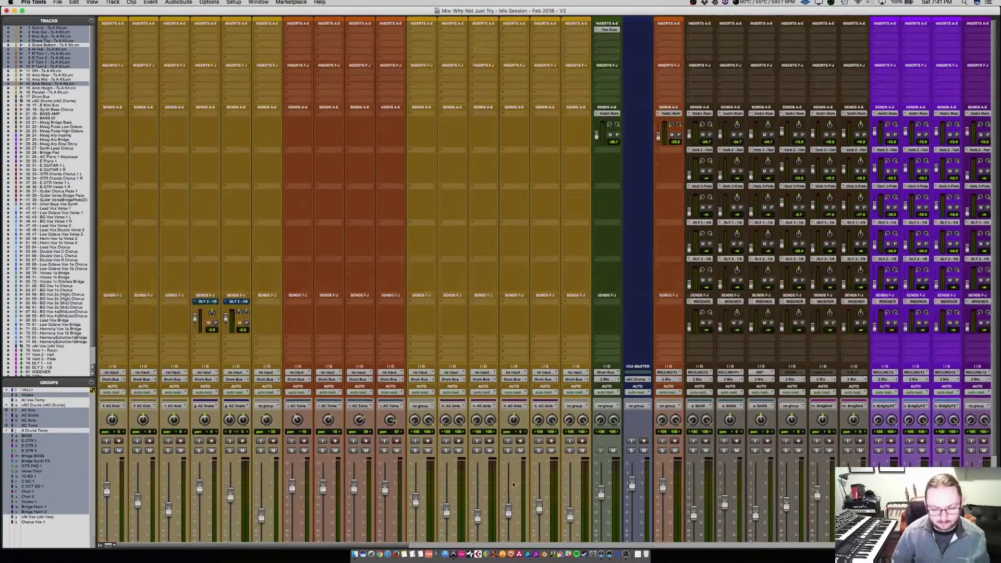
{"action": "left_click", "coordinate": [120, 41]}
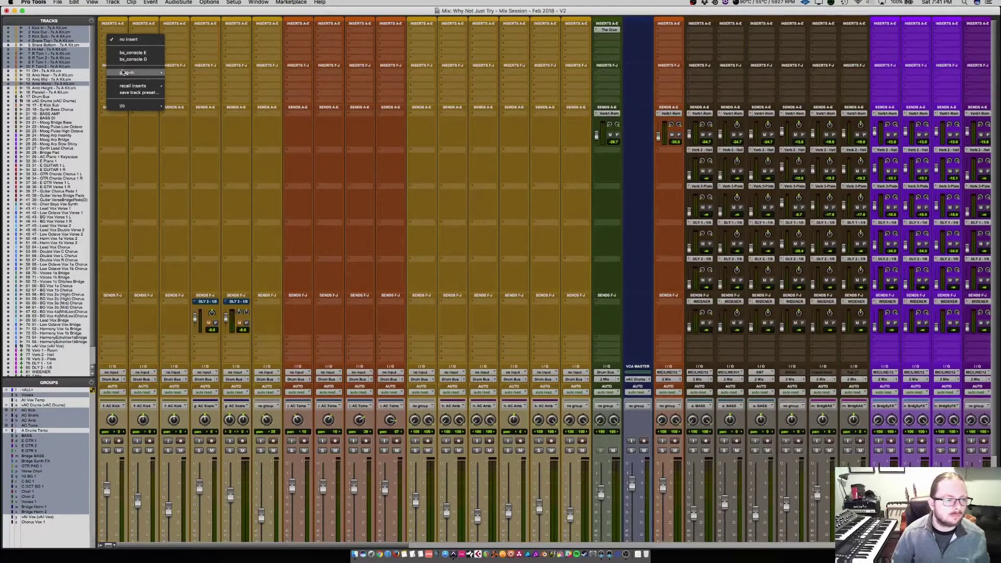
{"action": "mouse_move", "coordinate": [125, 72]}
{"action": "left_click", "coordinate": [213, 104]}
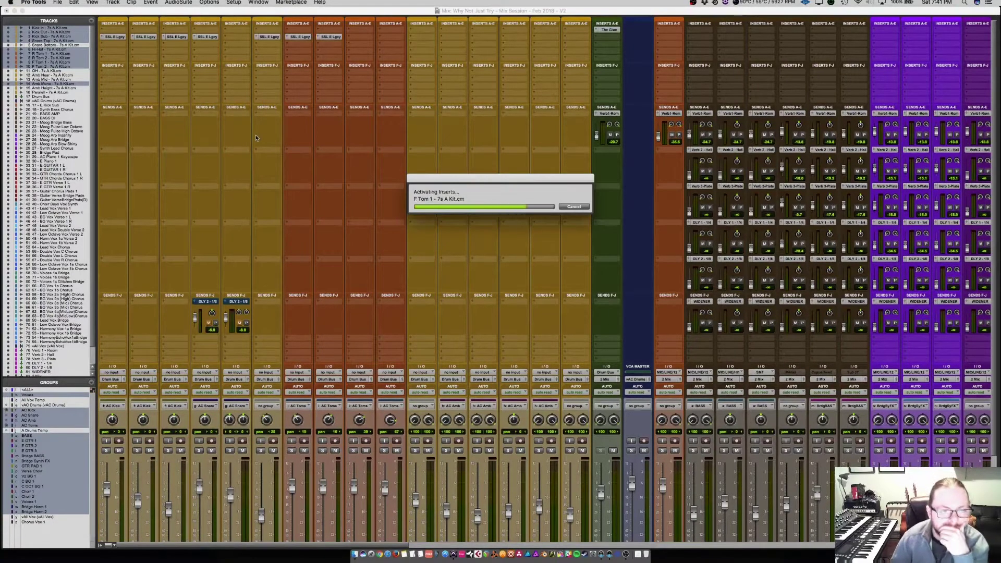
Insert the stereo UAD SSL E Channel Strip Legacy on Snare Bottom, OH, Amb Near, Amb Mid, Amb Height and Parallel together
{"action": "scroll", "coordinate": [267, 167], "scroll_direction": "down", "scroll_amount": 5}
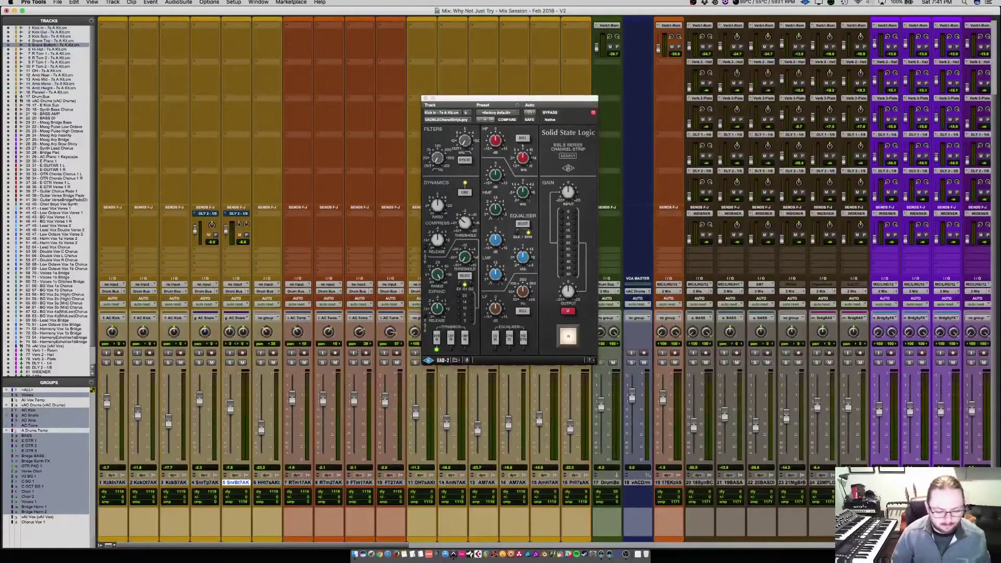
{"action": "left_click_drag", "start_coordinate": [436, 485], "coordinate": [570, 488]}
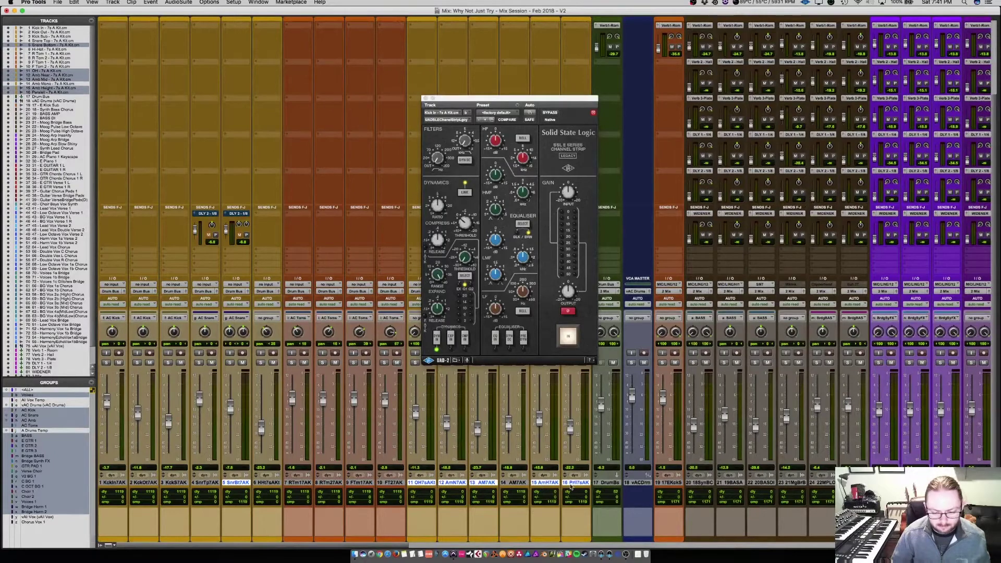
{"action": "scroll", "coordinate": [231, 267], "scroll_direction": "up", "scroll_amount": 5}
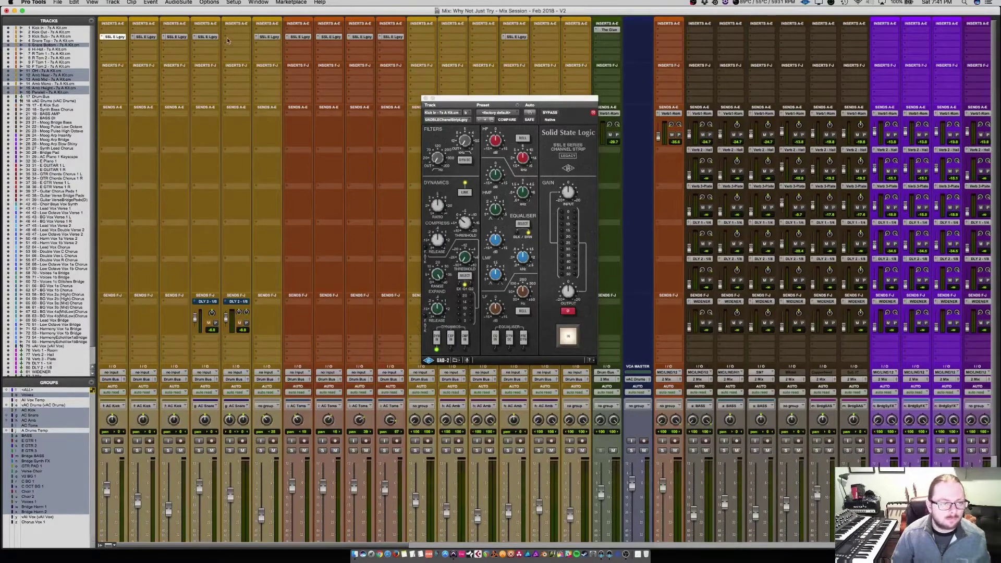
{"action": "left_click", "coordinate": [227, 40]}
{"action": "mouse_move", "coordinate": [248, 74]}
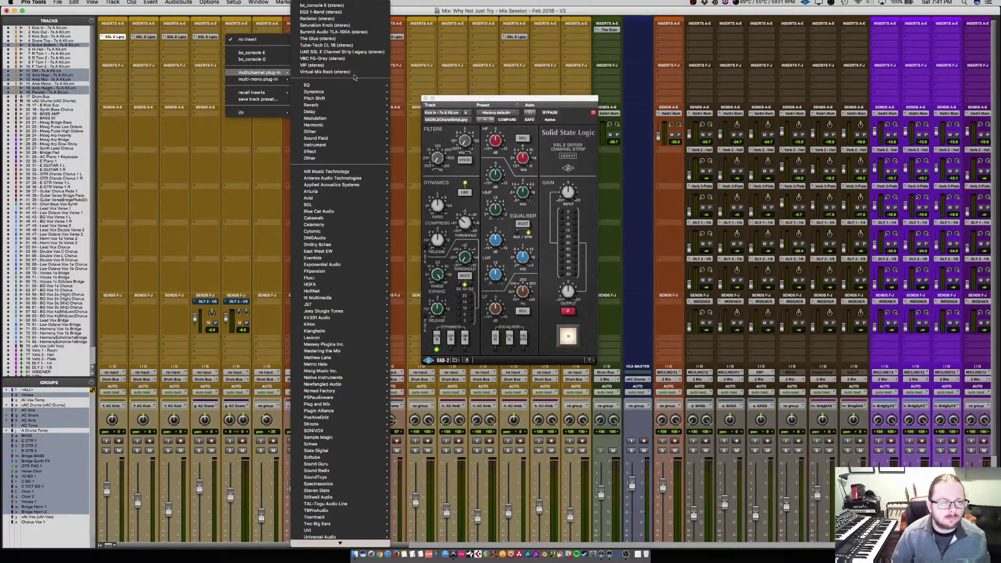
{"action": "left_click", "coordinate": [356, 52]}
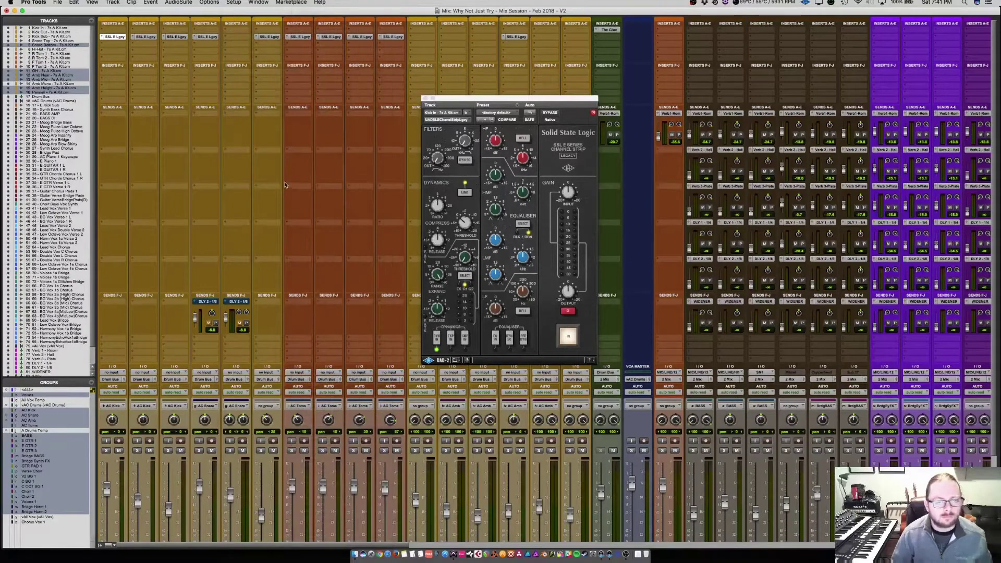
Remove the delay sends from Snare Top and Snare Bottom, and close the channel strip window
{"action": "left_click", "coordinate": [205, 302]}
{"action": "left_click", "coordinate": [196, 302]}
{"action": "left_click", "coordinate": [216, 289]}
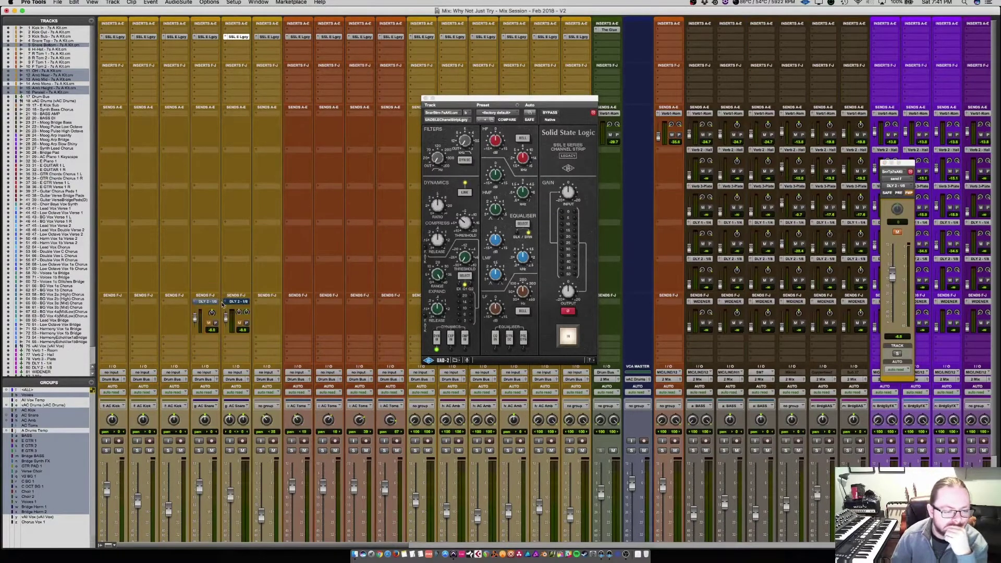
{"action": "left_click", "coordinate": [230, 302]}
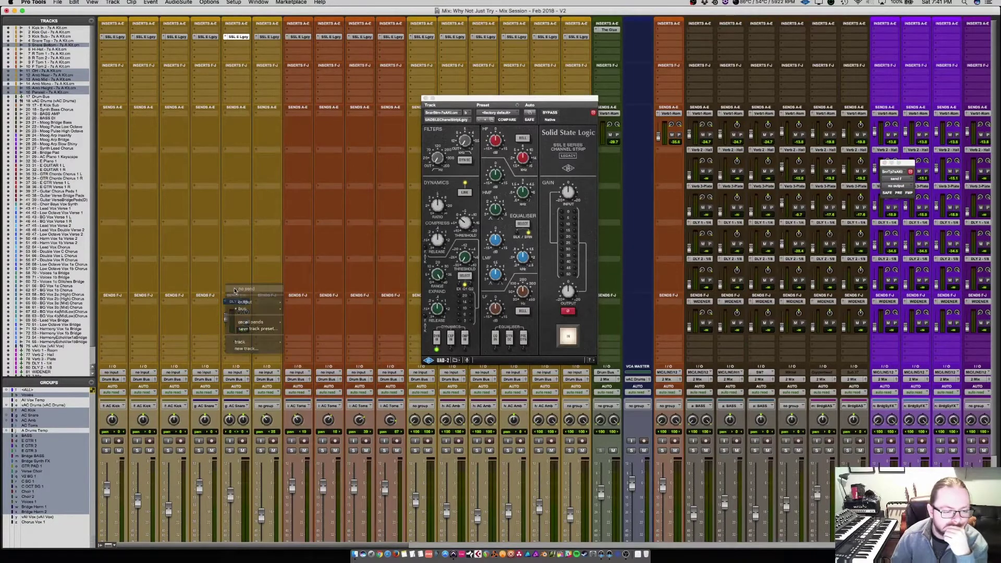
{"action": "left_click", "coordinate": [234, 289]}
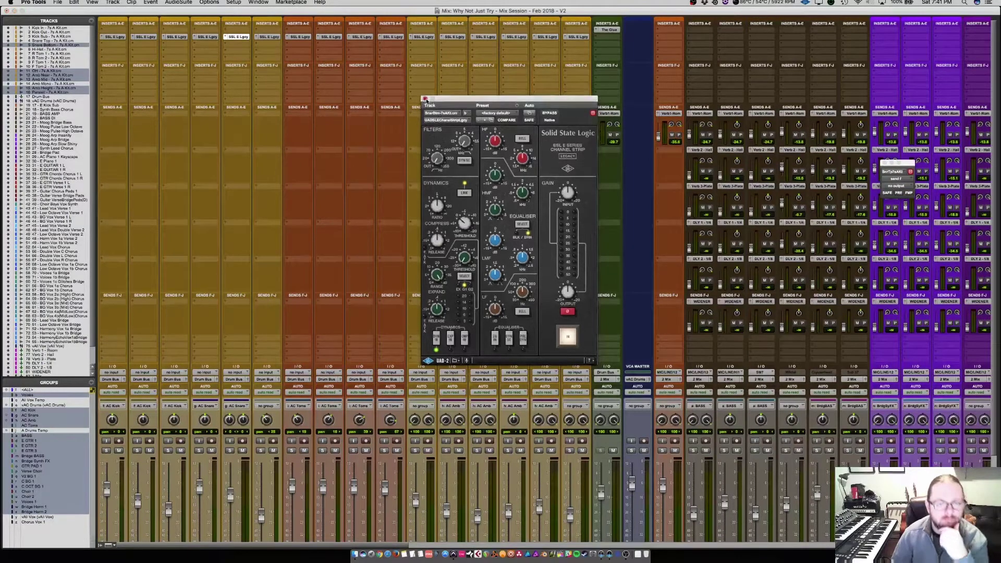
{"action": "left_click", "coordinate": [424, 98]}
Start playback just before Chorus 1 and solo only the Kick In track in the mixer
{"action": "key", "text": "super+equal"}
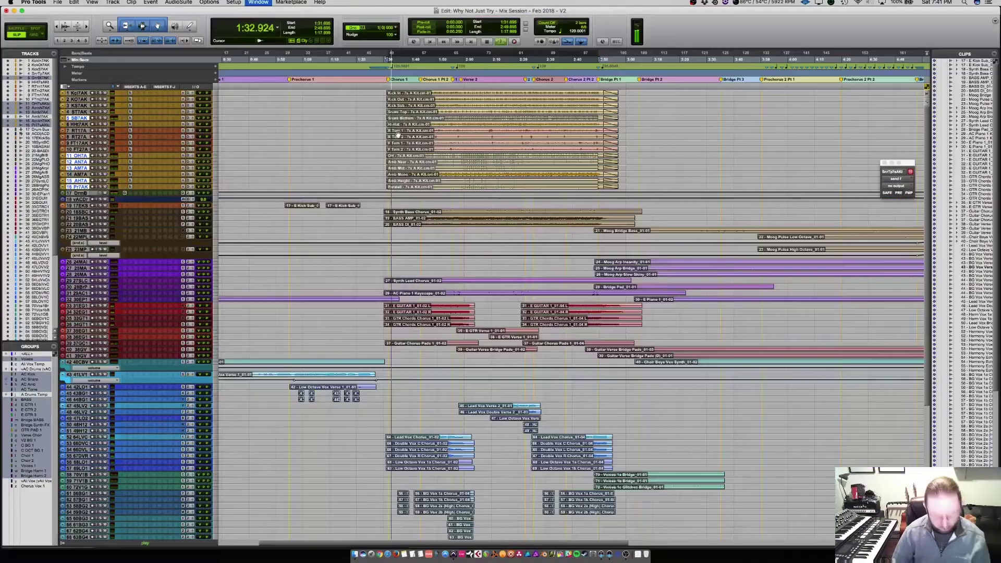
{"action": "key", "text": "space"}
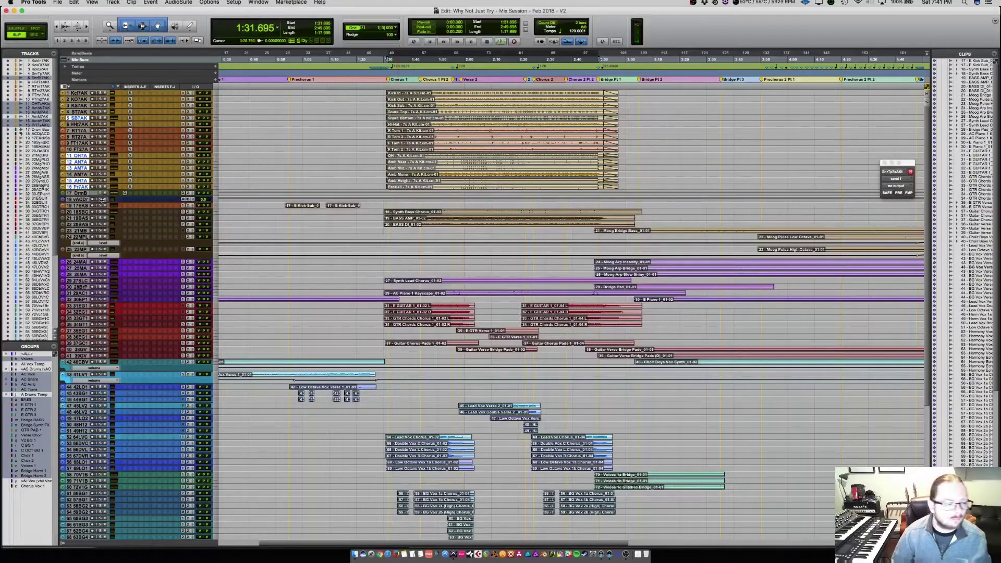
{"action": "key", "text": "space"}
{"action": "key", "text": "super+equal"}
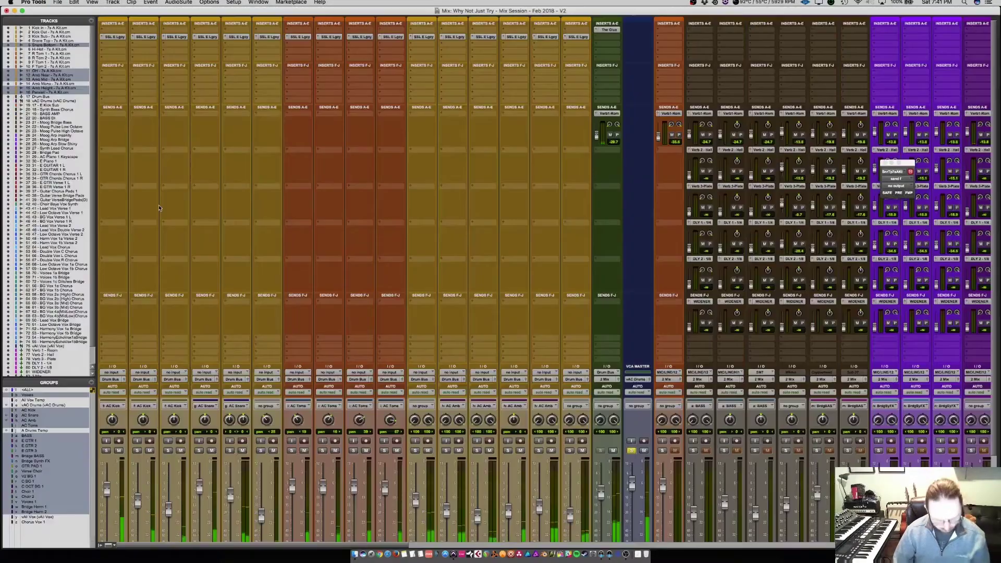
{"action": "left_click", "coordinate": [107, 450]}
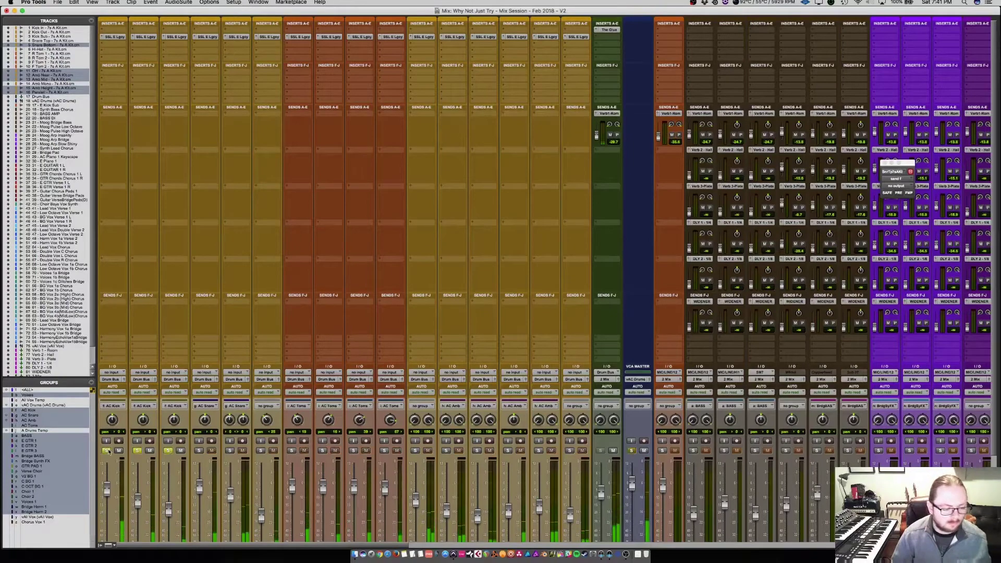
{"action": "scroll", "coordinate": [110, 449], "scroll_direction": "down", "scroll_amount": 3}
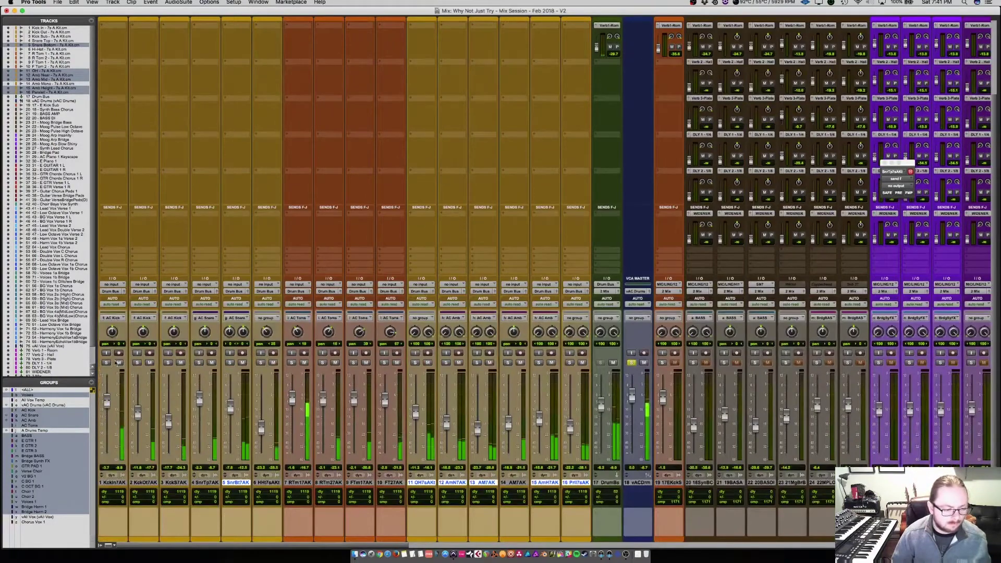
{"action": "scroll", "coordinate": [116, 363], "scroll_direction": "up", "scroll_amount": 3}
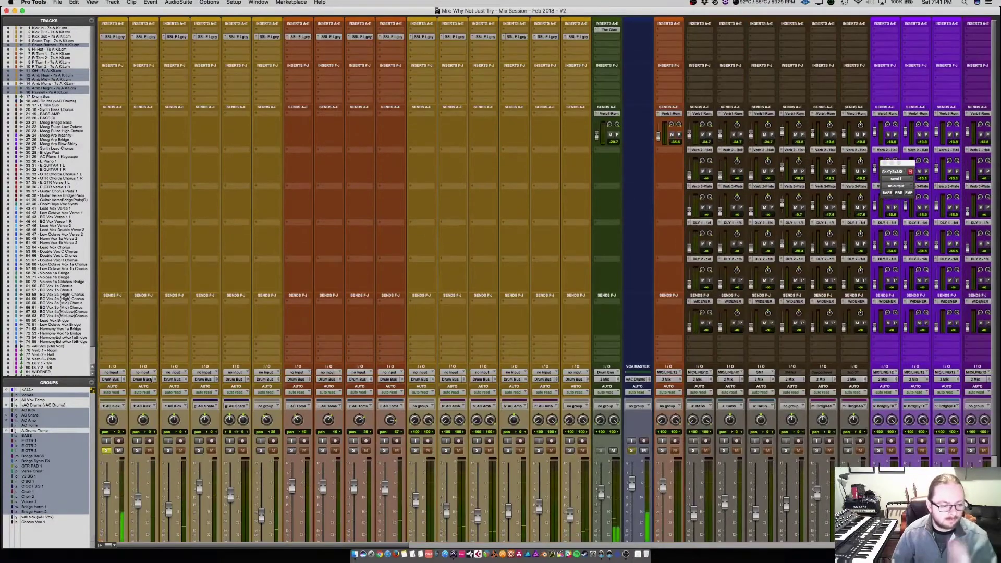
Shape Kick In with its SSL channel strip: enable dynamics and EQ, and adjust the compressor threshold and low-frequency EQ
{"action": "left_click", "coordinate": [116, 37]}
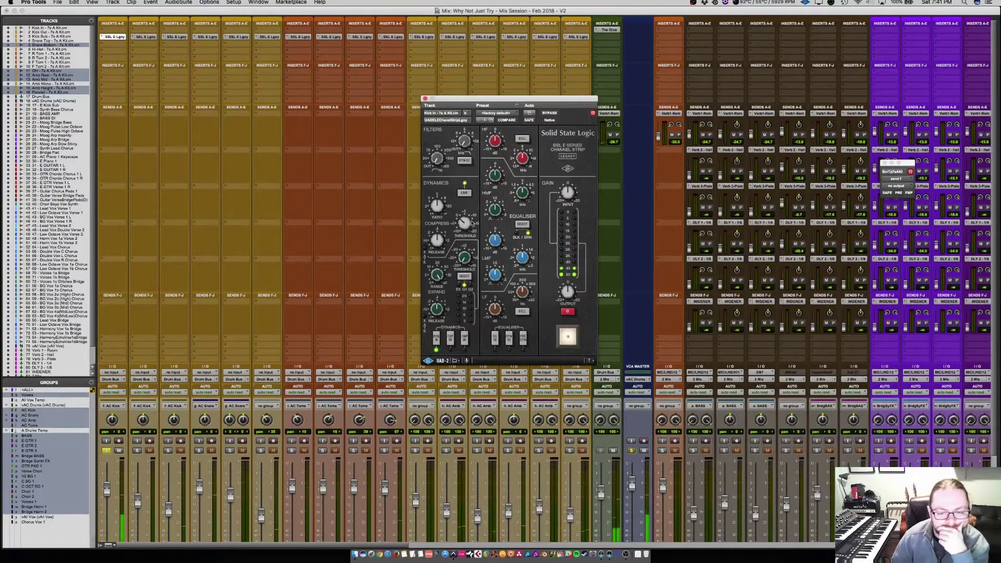
{"action": "left_click_drag", "start_coordinate": [470, 213], "coordinate": [475, 198]}
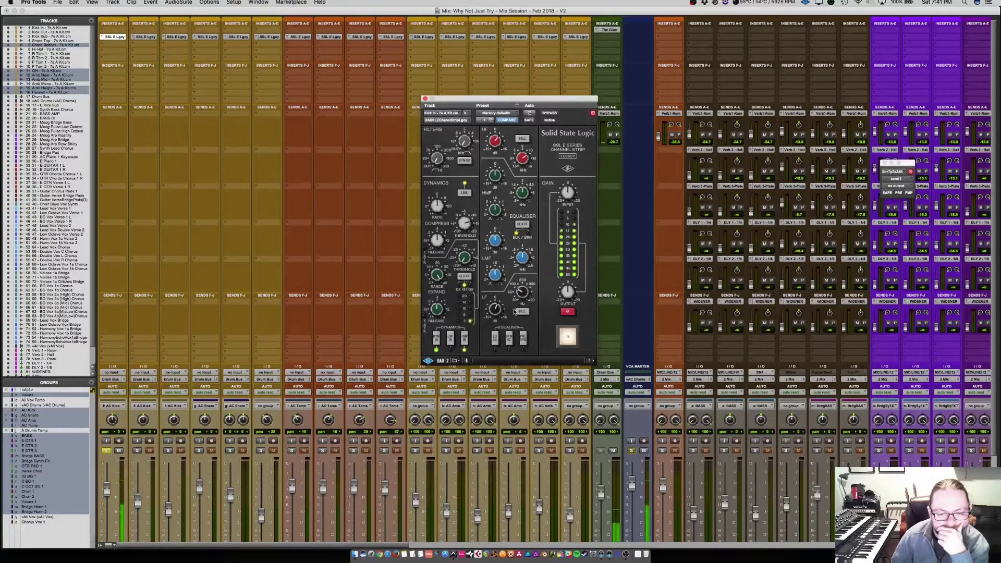
{"action": "left_click_drag", "start_coordinate": [523, 294], "coordinate": [522, 288]}
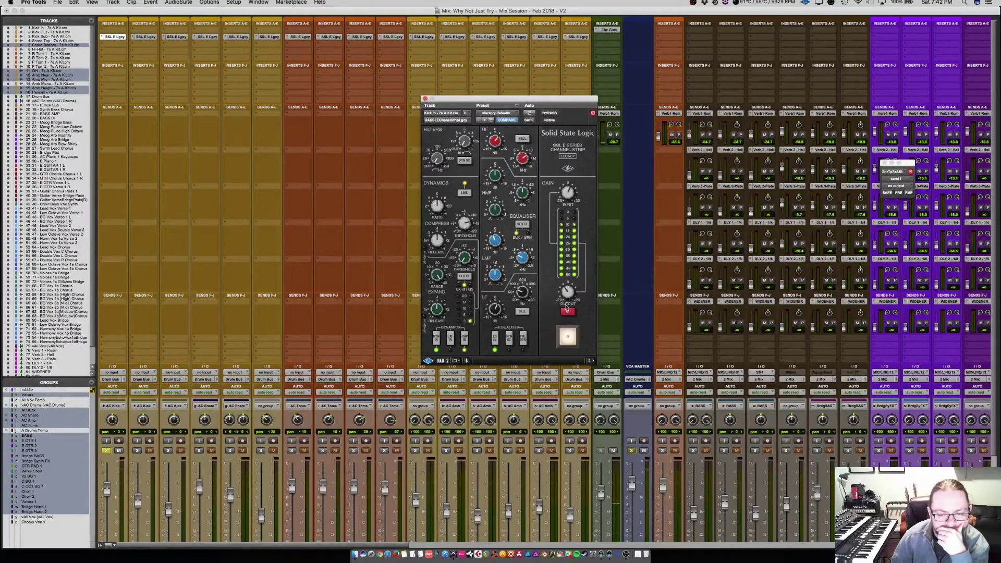
{"action": "left_click", "coordinate": [424, 98]}
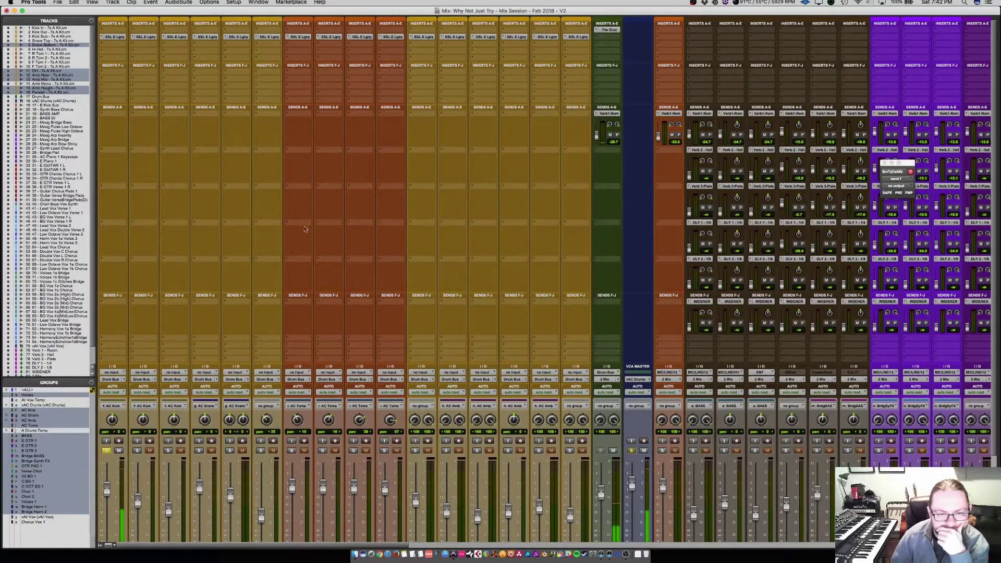
Solo Kick Out and shape it with its SSL channel strip, enabling dynamics and EQ and adjusting compressor threshold, EQ bands and output
{"action": "scroll", "coordinate": [305, 229], "scroll_direction": "down", "scroll_amount": 3}
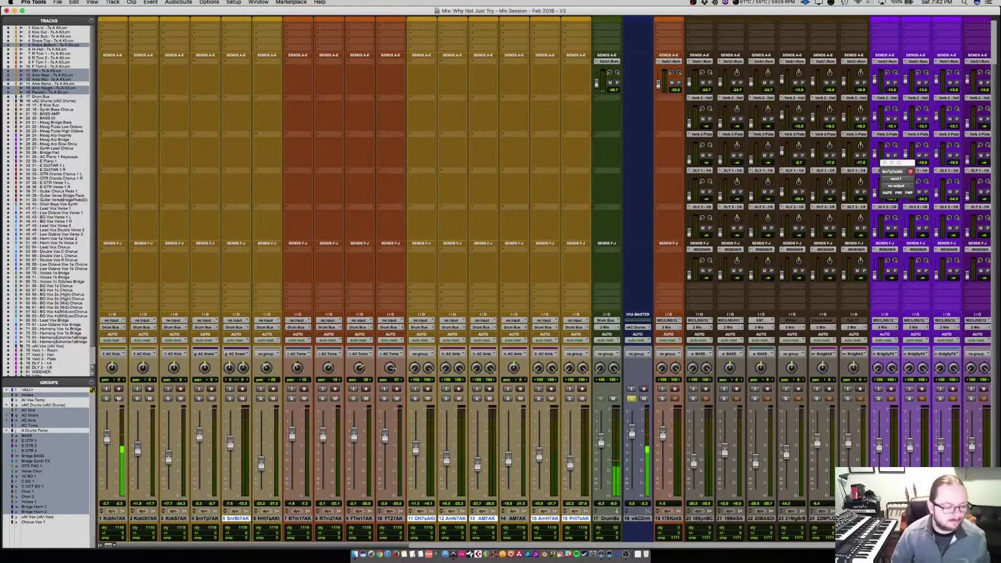
{"action": "left_click", "coordinate": [137, 399]}
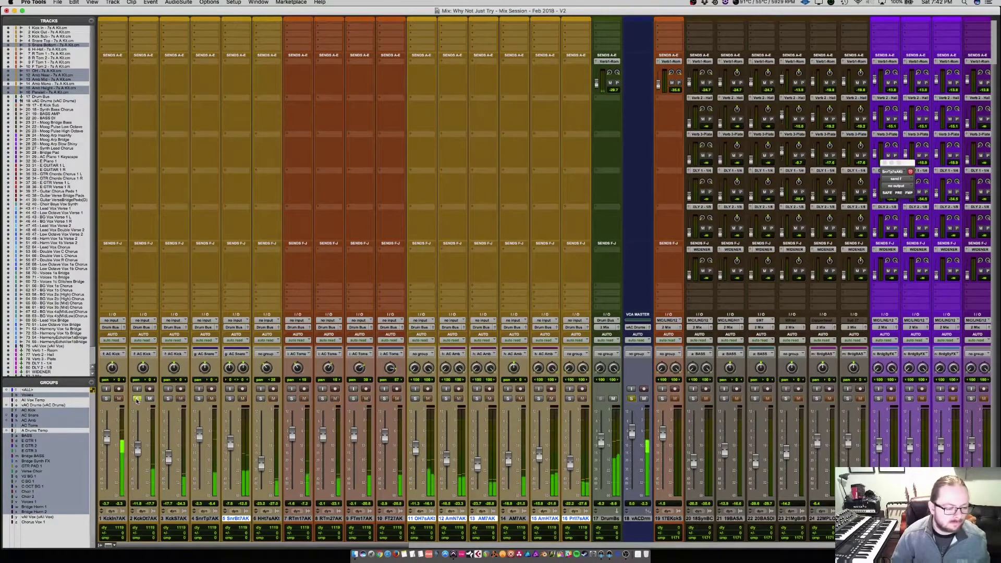
{"action": "scroll", "coordinate": [151, 124], "scroll_direction": "up", "scroll_amount": 3}
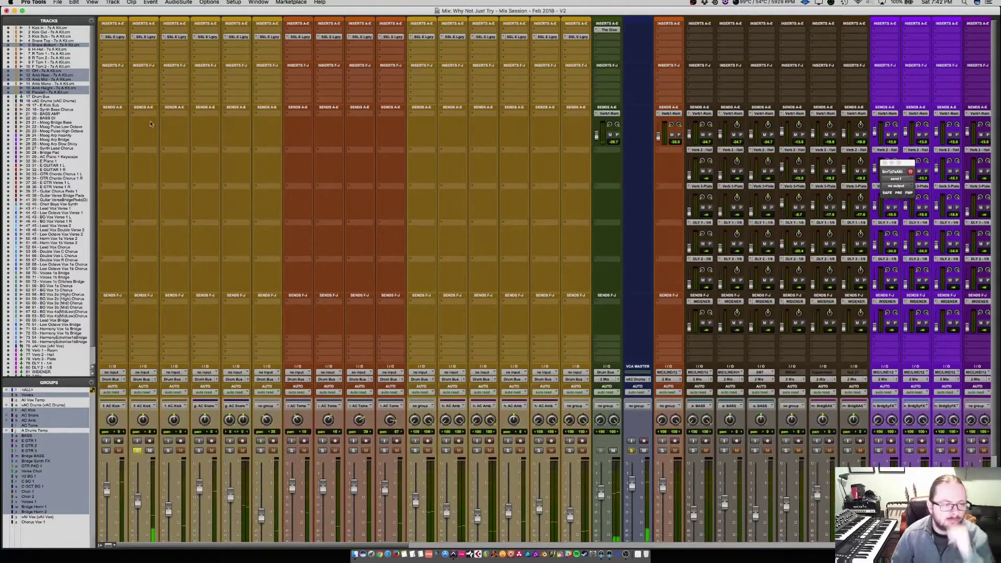
{"action": "left_click", "coordinate": [145, 36]}
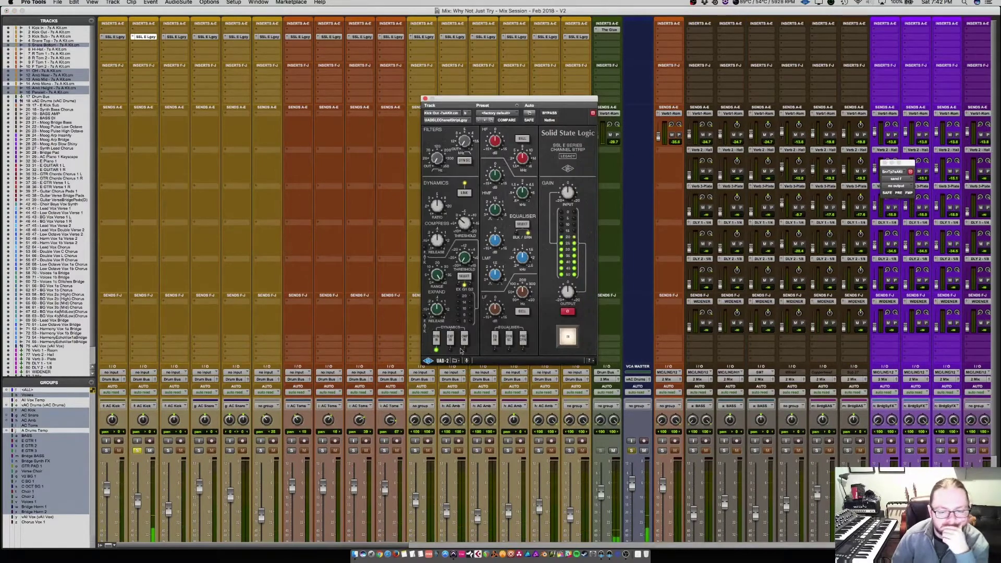
{"action": "left_click", "coordinate": [467, 341]}
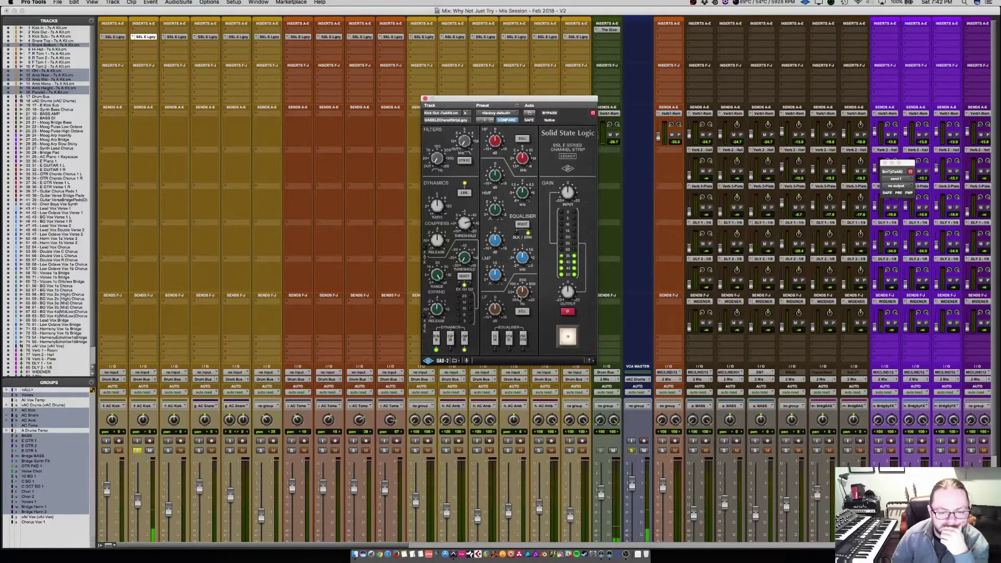
{"action": "left_click", "coordinate": [521, 233]}
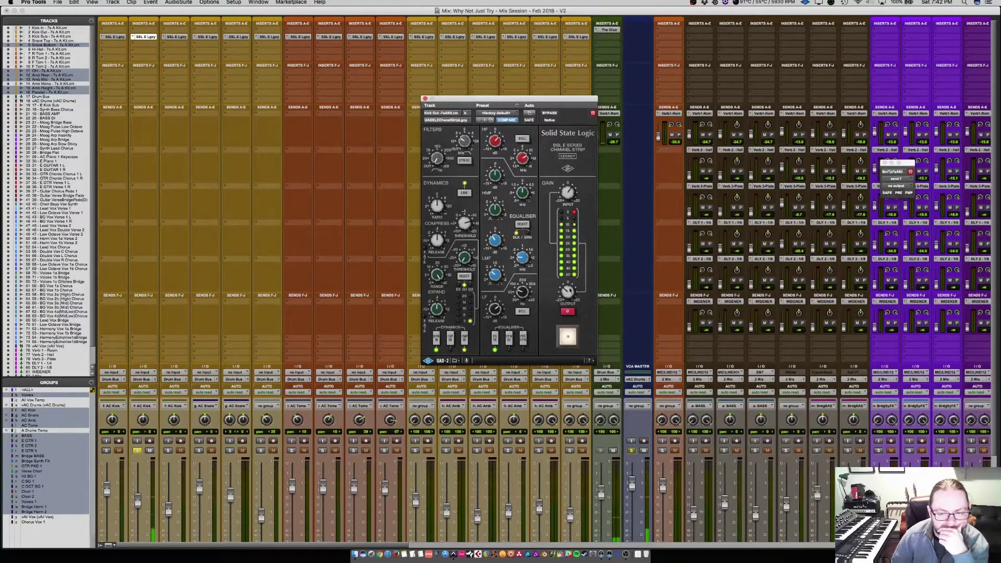
Solo Kick In alongside Kick Out and toggle bypass on both kicks' channel strips to compare the processing
{"action": "scroll", "coordinate": [296, 354], "scroll_direction": "down", "scroll_amount": 5}
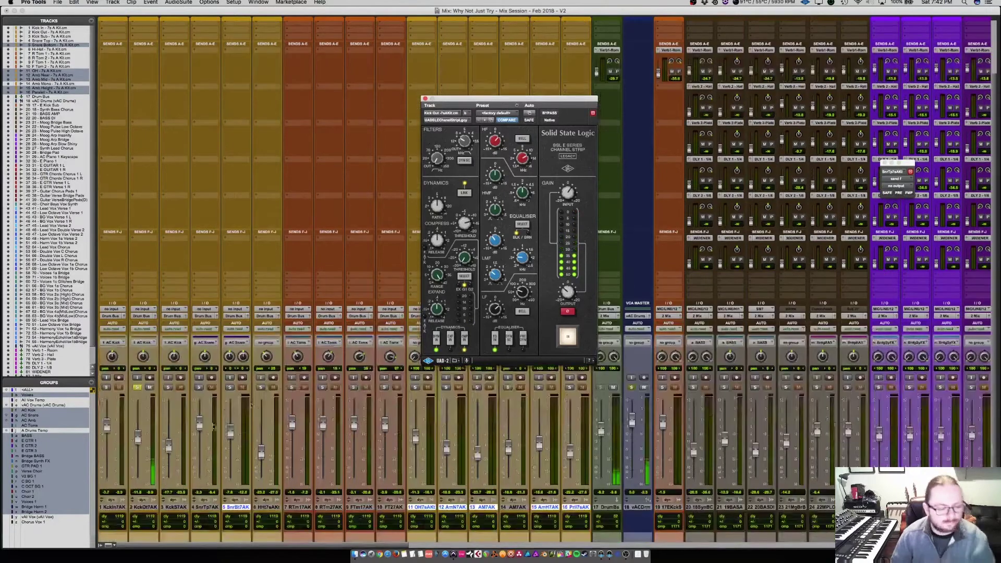
{"action": "left_click", "coordinate": [106, 387]}
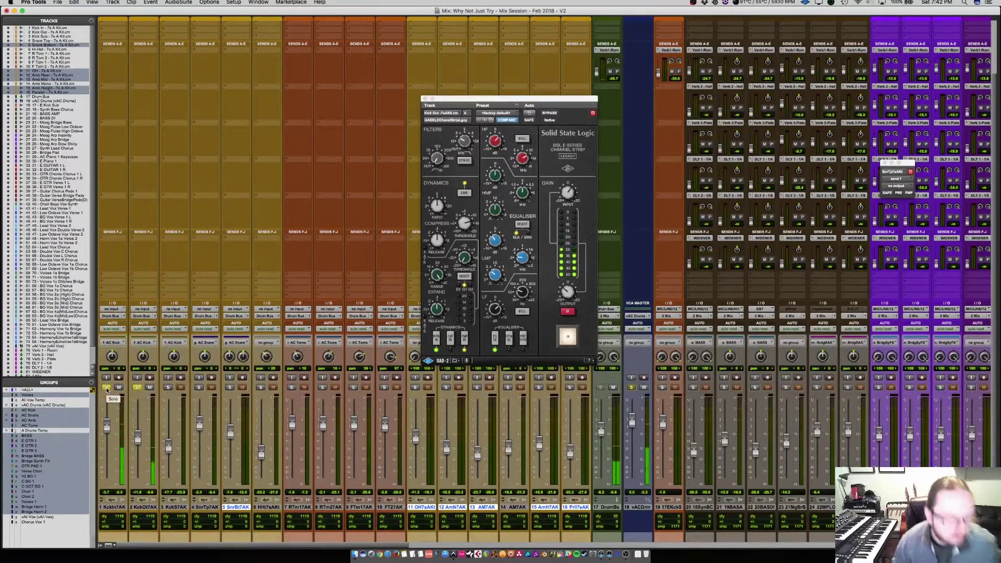
{"action": "scroll", "coordinate": [106, 365], "scroll_direction": "up", "scroll_amount": 5}
{"action": "left_click", "coordinate": [115, 37]}
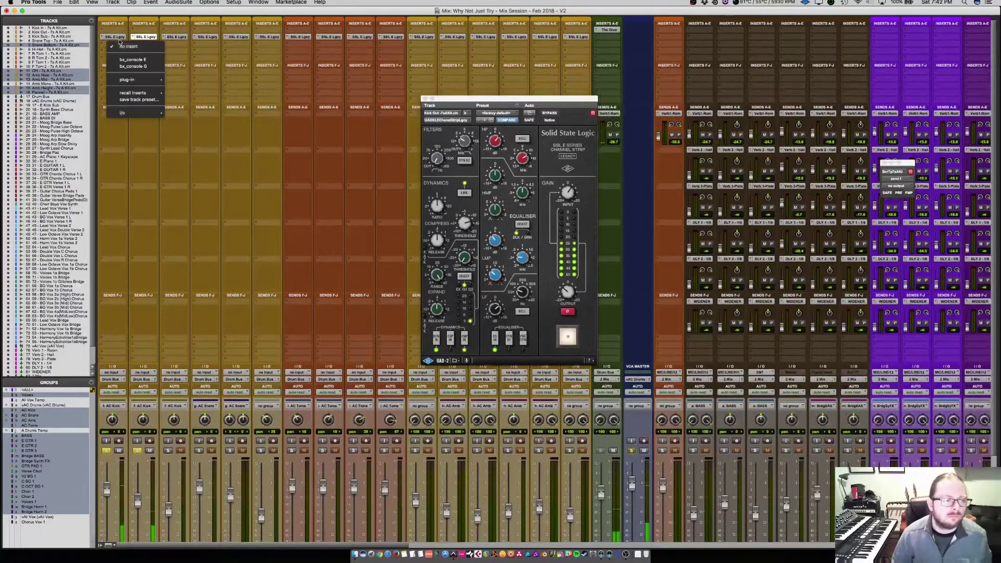
{"action": "left_click", "coordinate": [120, 38]}
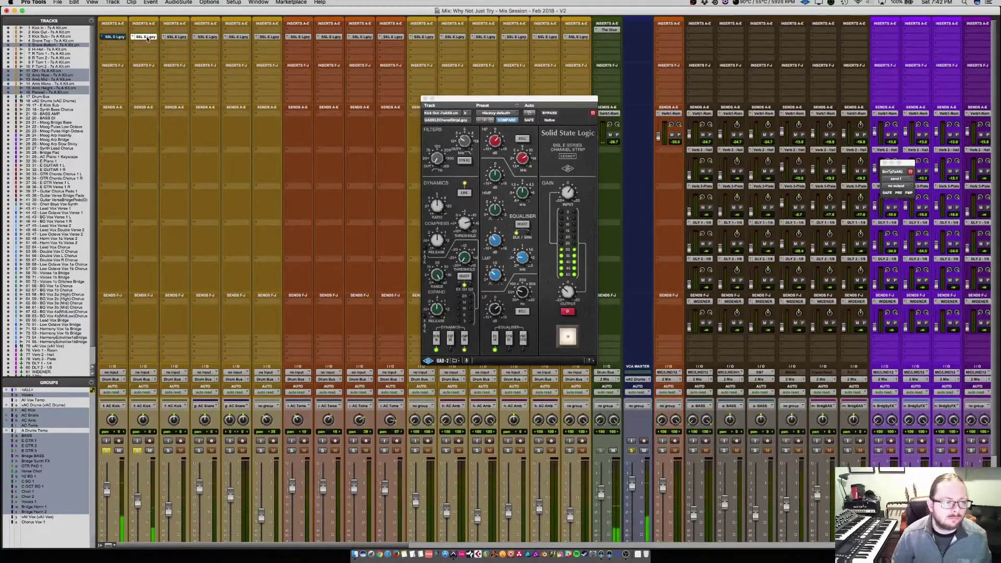
{"action": "left_click", "coordinate": [147, 38], "text": "super"}
{"action": "left_click", "coordinate": [147, 38], "text": "super"}
{"action": "left_click", "coordinate": [121, 38], "text": "super"}
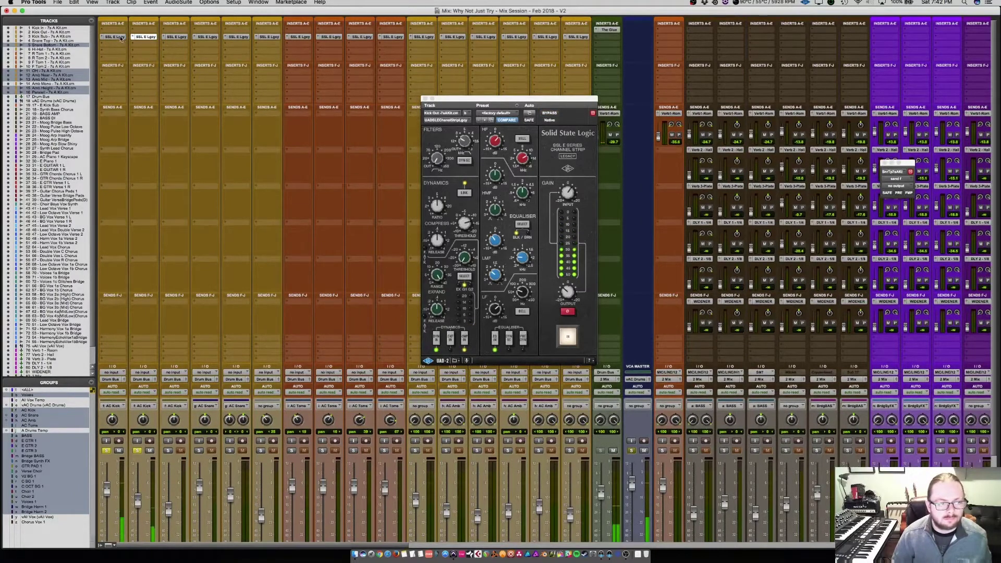
{"action": "scroll", "coordinate": [124, 389], "scroll_direction": "down", "scroll_amount": 5}
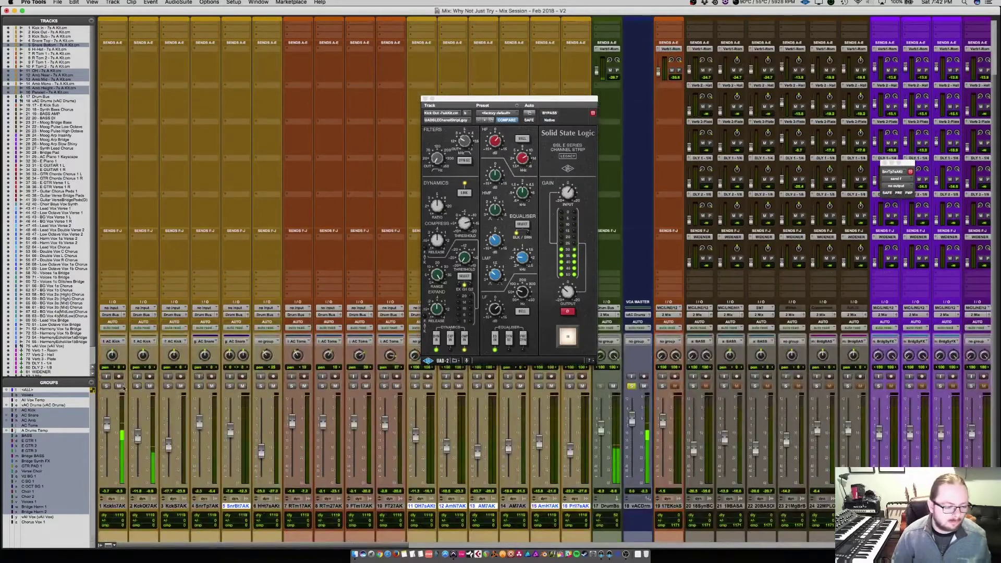
{"action": "scroll", "coordinate": [186, 384], "scroll_direction": "up", "scroll_amount": 5}
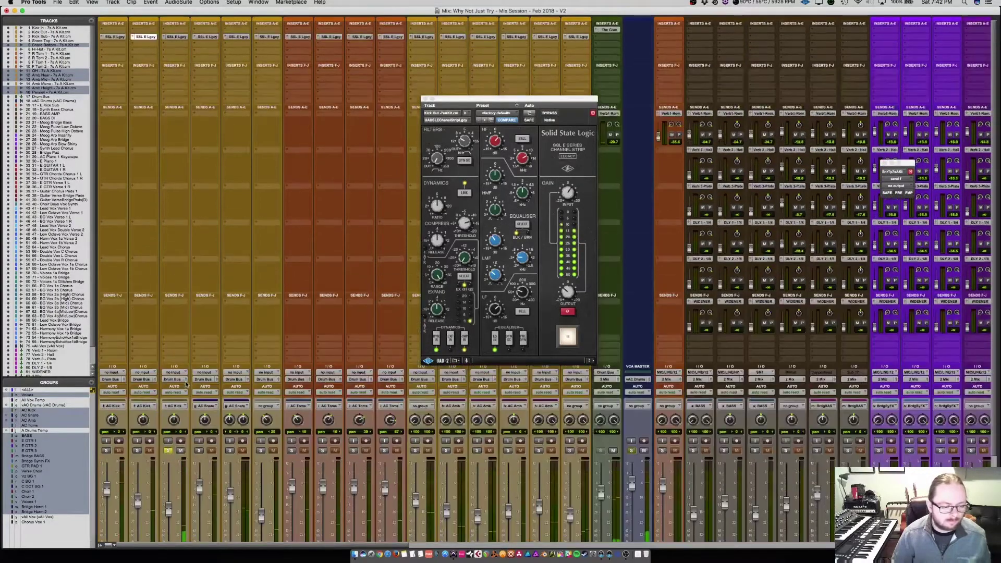
{"action": "scroll", "coordinate": [186, 384], "scroll_direction": "down", "scroll_amount": 1}
{"action": "left_click", "coordinate": [138, 446]}
{"action": "left_click", "coordinate": [106, 447]}
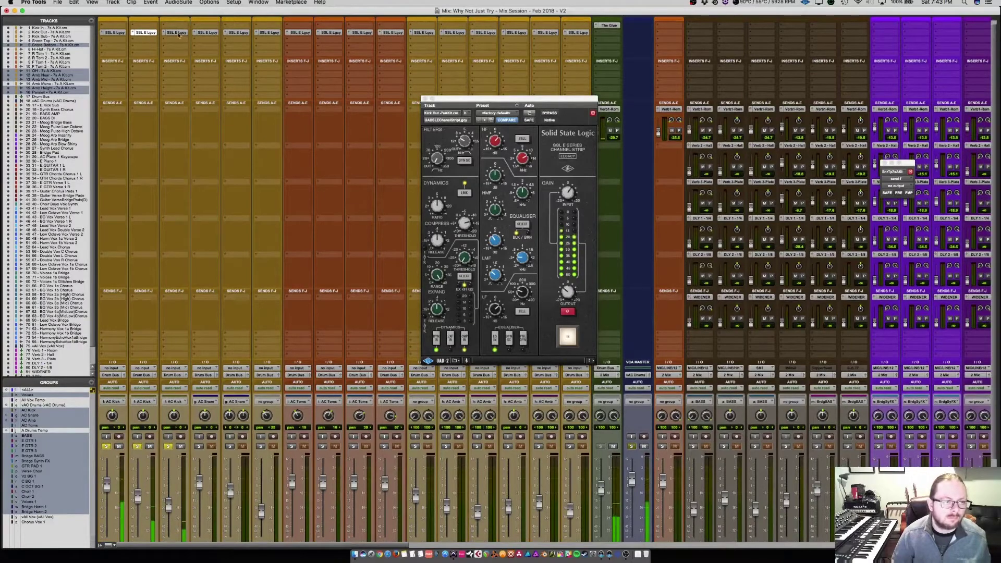
{"action": "scroll", "coordinate": [243, 273], "scroll_direction": "down", "scroll_amount": 1}
{"action": "scroll", "coordinate": [242, 272], "scroll_direction": "down", "scroll_amount": 5}
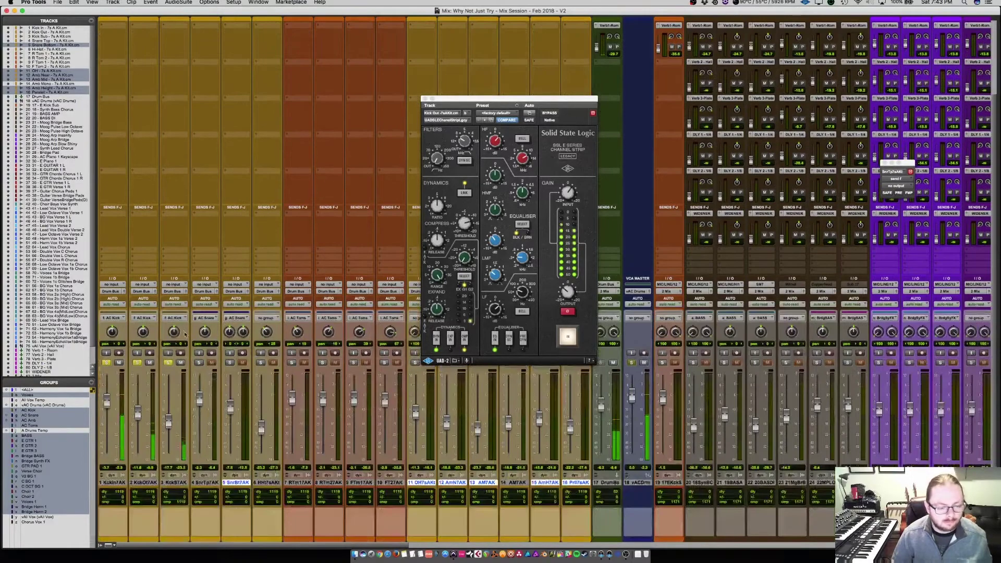
Clear the kick solos, audition Snare Top and Snare Bottom together, and leave only Snare Top soloed
{"action": "left_click", "coordinate": [169, 363], "text": "alt"}
{"action": "left_click", "coordinate": [229, 362]}
{"action": "left_click", "coordinate": [201, 363]}
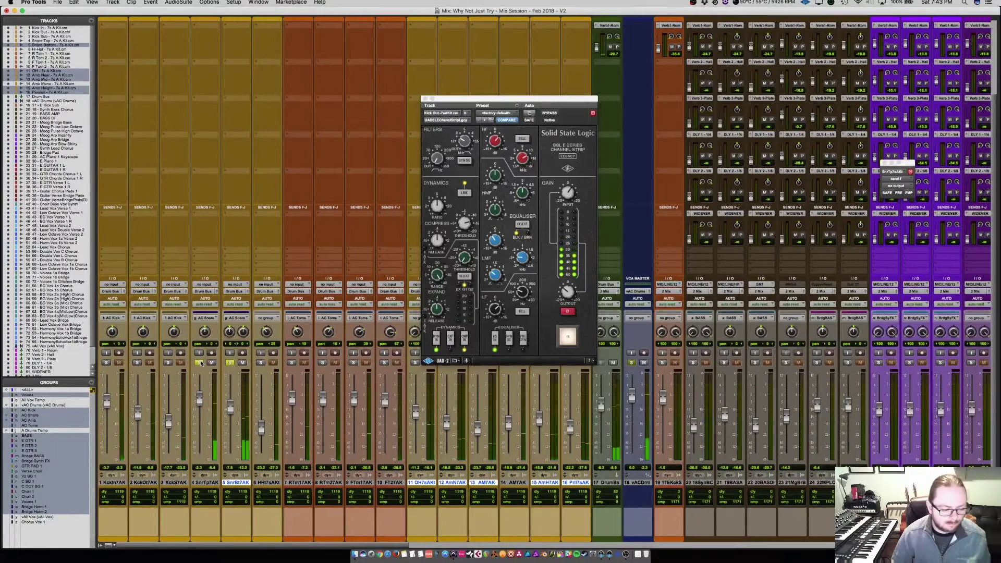
{"action": "scroll", "coordinate": [217, 416], "scroll_direction": "up", "scroll_amount": 6}
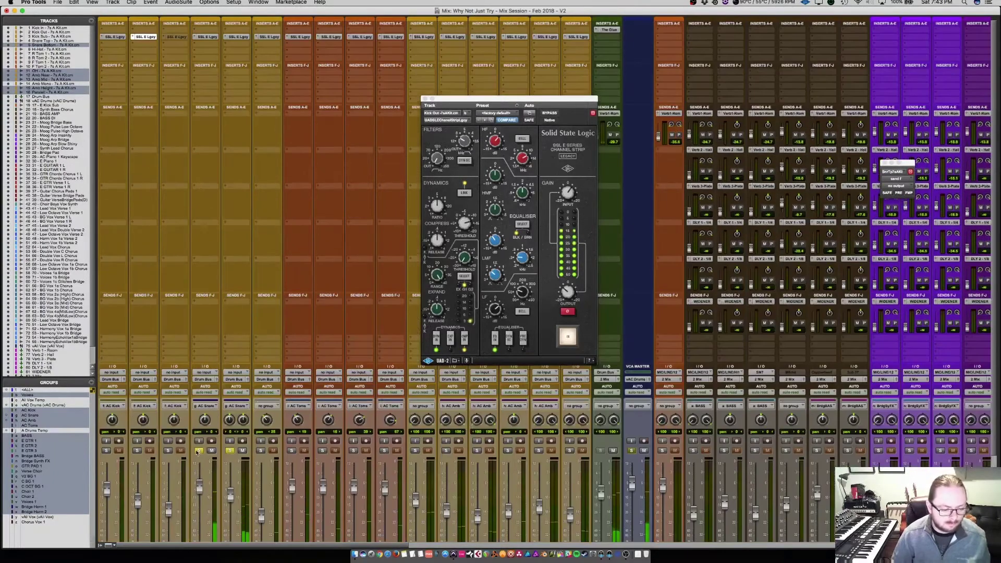
{"action": "left_click", "coordinate": [230, 450]}
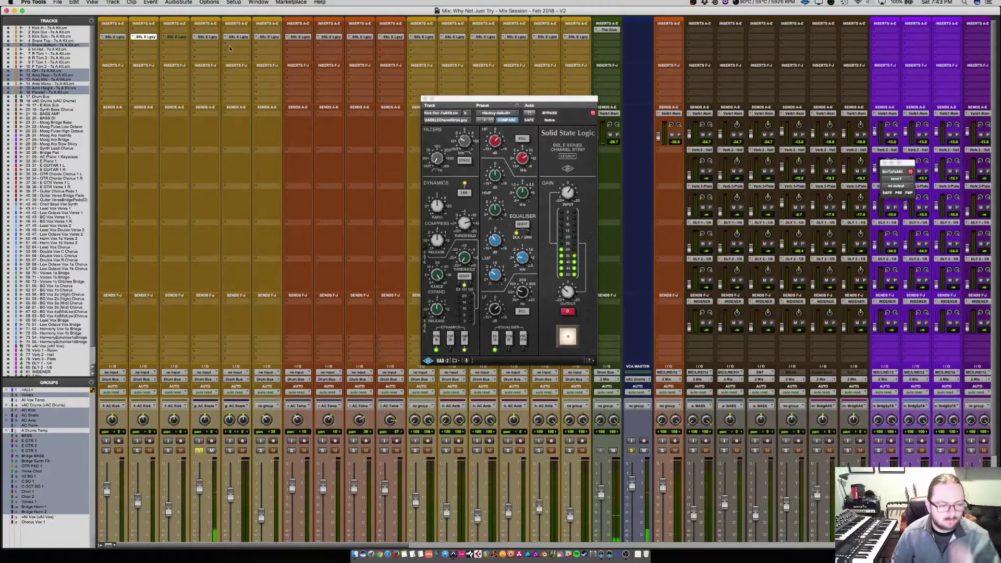
Shape Snare Top with its SSL channel strip: enable dynamics and EQ, and adjust the compressor threshold and midrange EQ
{"action": "left_click", "coordinate": [211, 37]}
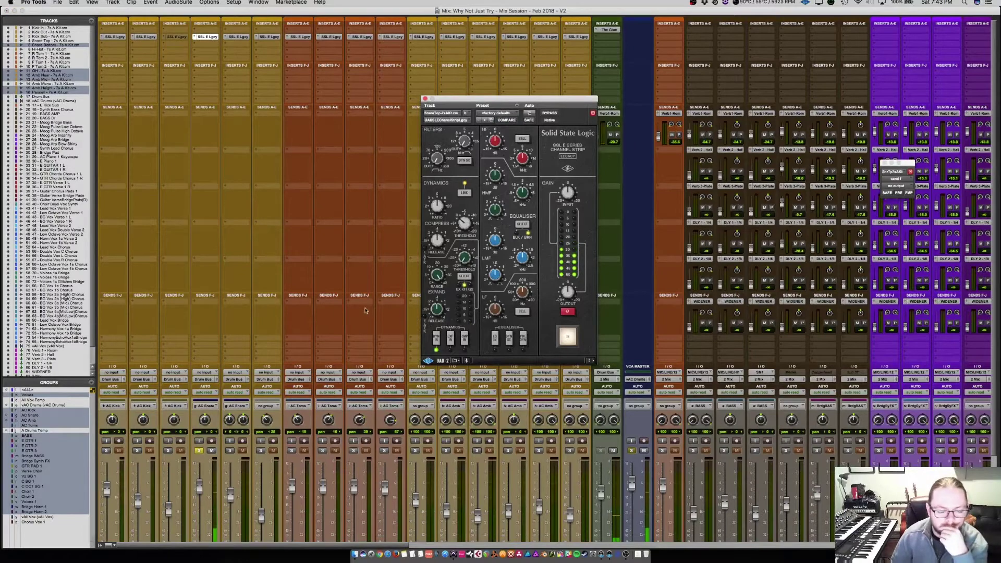
{"action": "left_click_drag", "start_coordinate": [462, 221], "coordinate": [478, 238]}
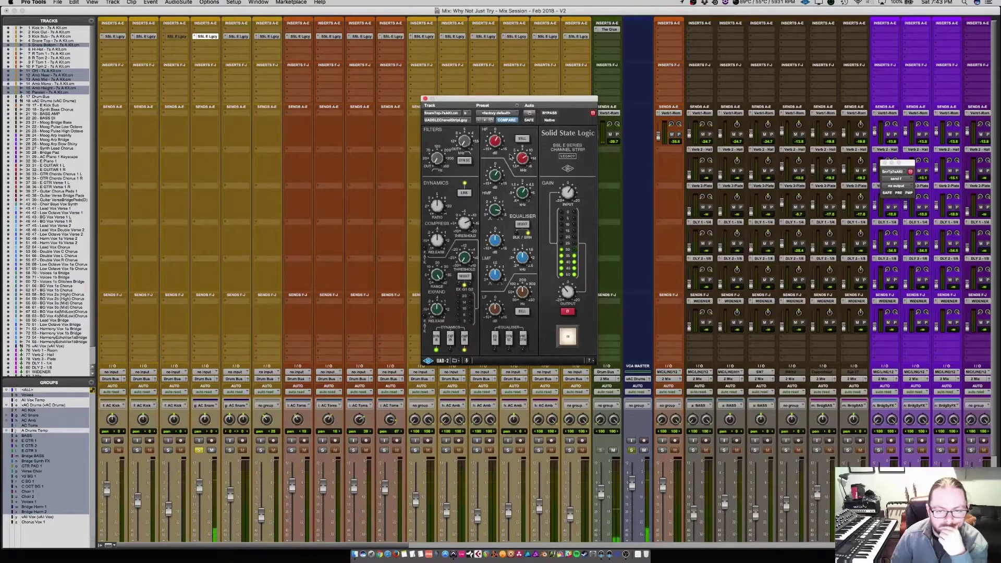
{"action": "left_click", "coordinate": [497, 344]}
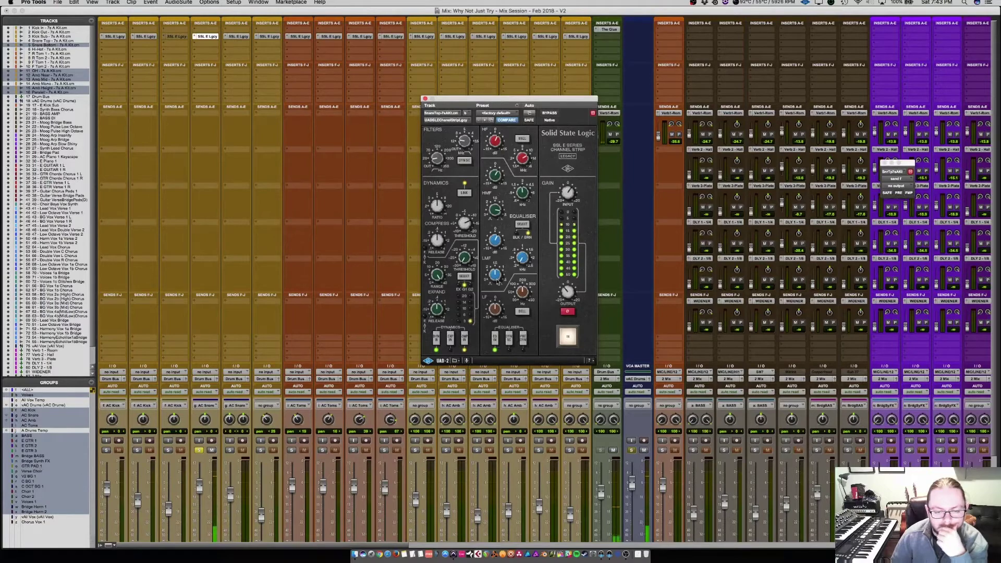
Solo all three kick tracks alongside Snare Top and adjust Snare Top's high-frequency EQ in context
{"action": "scroll", "coordinate": [139, 454], "scroll_direction": "down", "scroll_amount": 1}
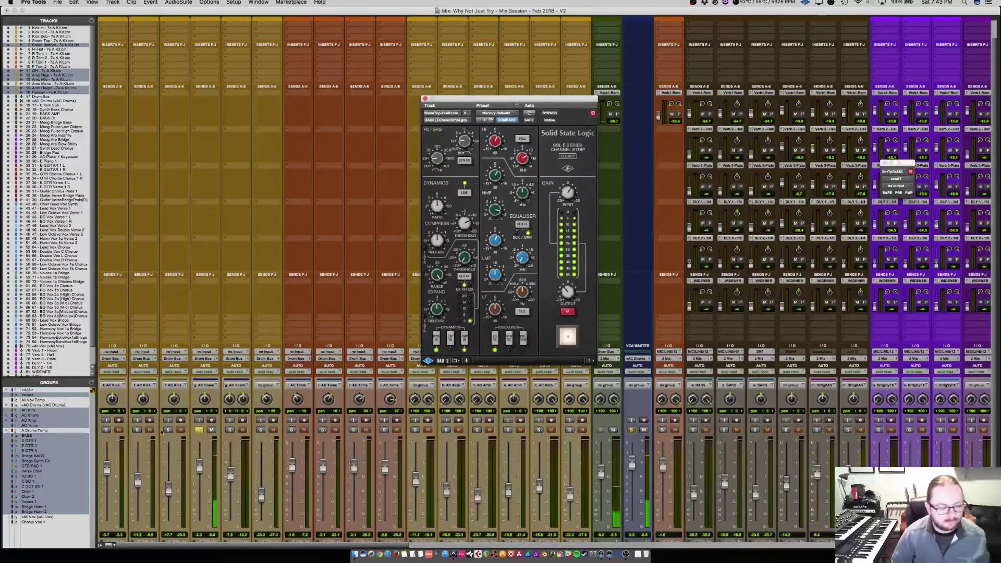
{"action": "left_click", "coordinate": [106, 430]}
{"action": "left_click", "coordinate": [137, 430]}
{"action": "left_click", "coordinate": [168, 430]}
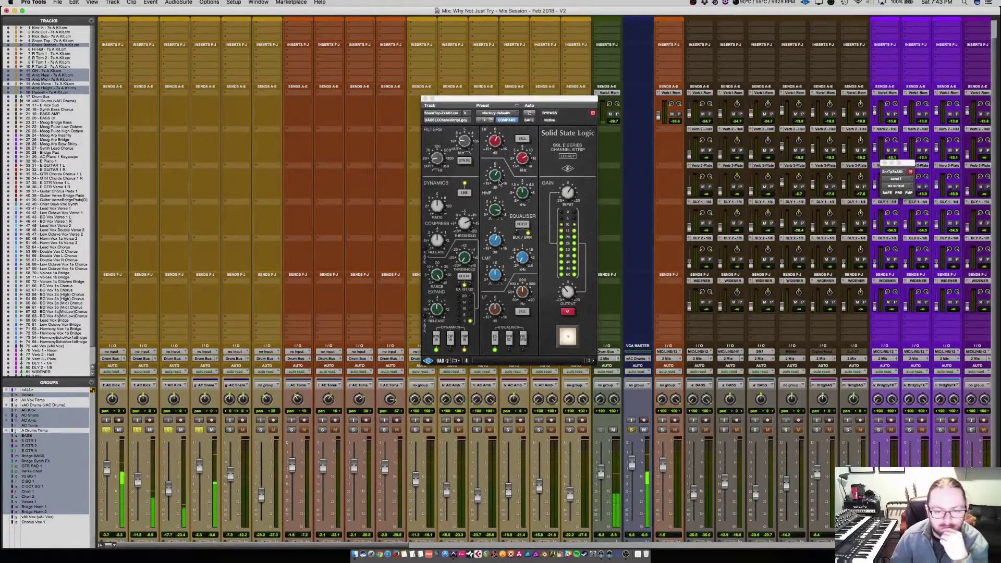
{"action": "left_click", "coordinate": [501, 187]}
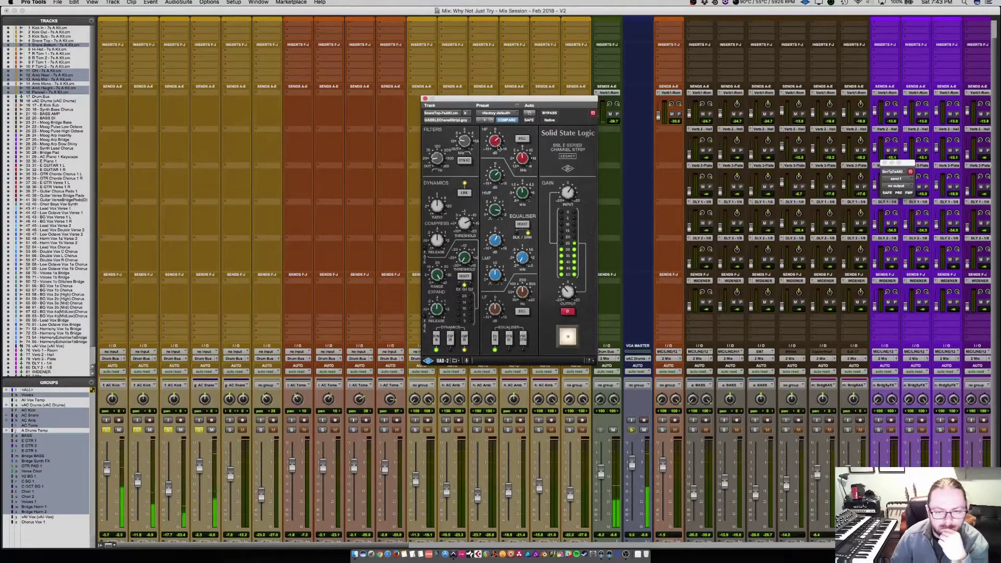
Add Snare Bottom to the solo and shape it with its SSL channel strip, enabling dynamics and EQ and adjusting threshold, midrange EQ and output
{"action": "left_click", "coordinate": [229, 429]}
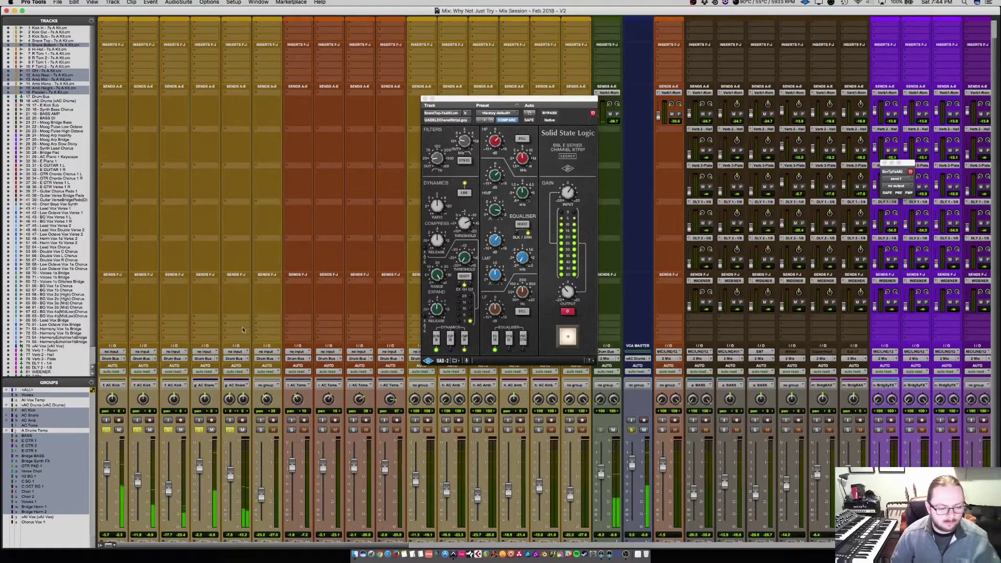
{"action": "scroll", "coordinate": [242, 329], "scroll_direction": "up", "scroll_amount": 2}
{"action": "left_click", "coordinate": [237, 36]}
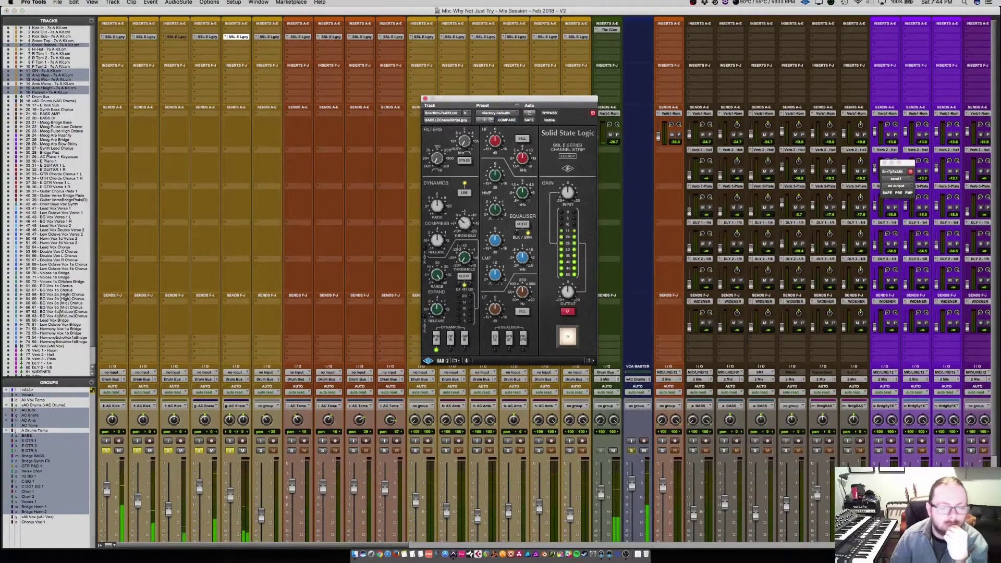
{"action": "left_click_drag", "start_coordinate": [567, 290], "coordinate": [565, 298]}
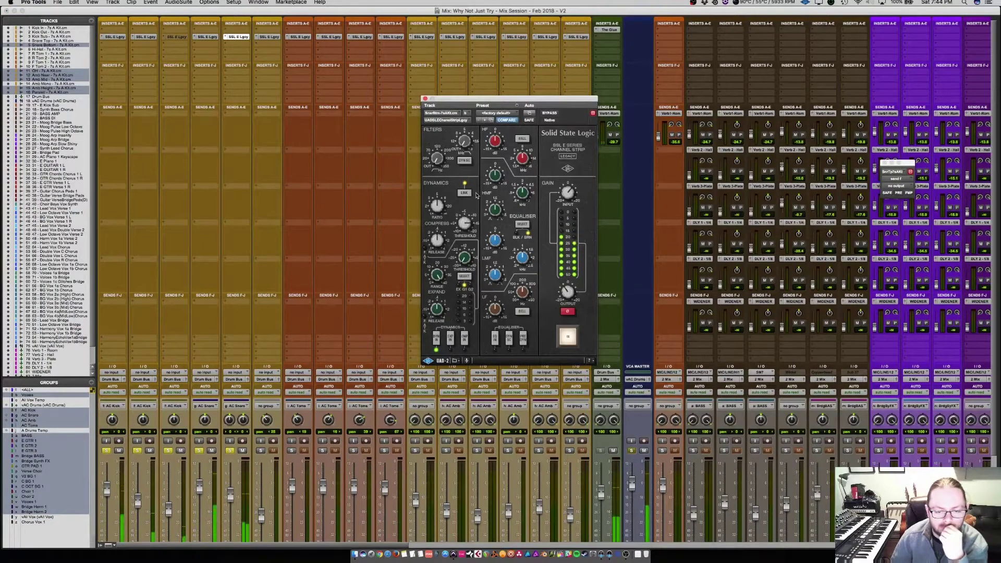
{"action": "left_click", "coordinate": [463, 339]}
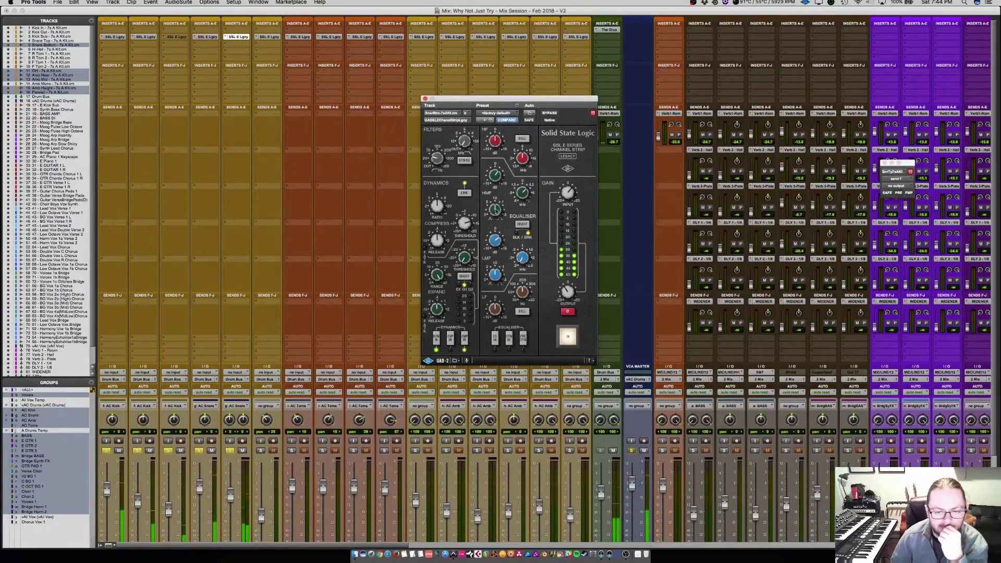
{"action": "left_click", "coordinate": [494, 338]}
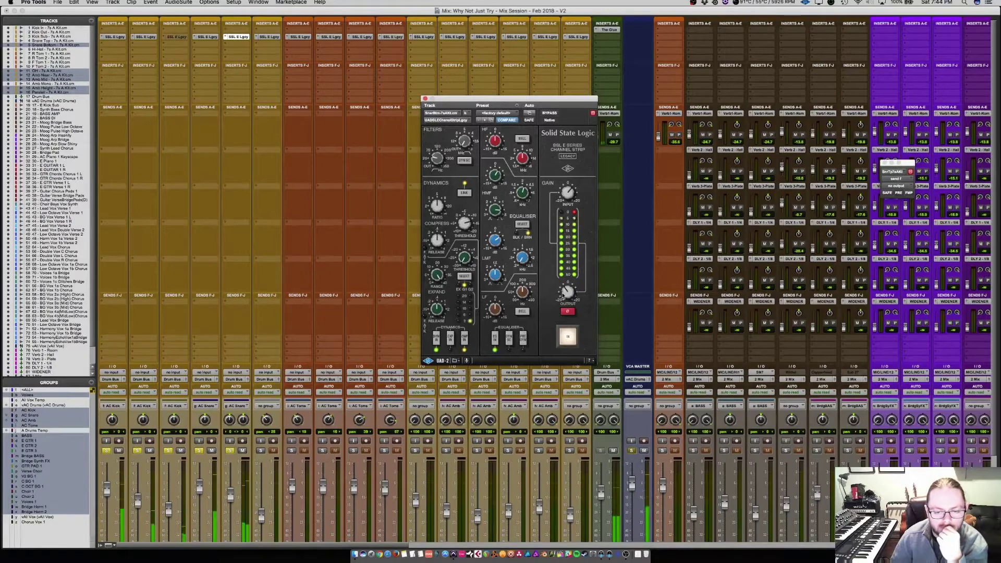
Lower the Snare Bottom fader slightly, and check Kick In's channel strip before closing it
{"action": "scroll", "coordinate": [271, 222], "scroll_direction": "down", "scroll_amount": 3}
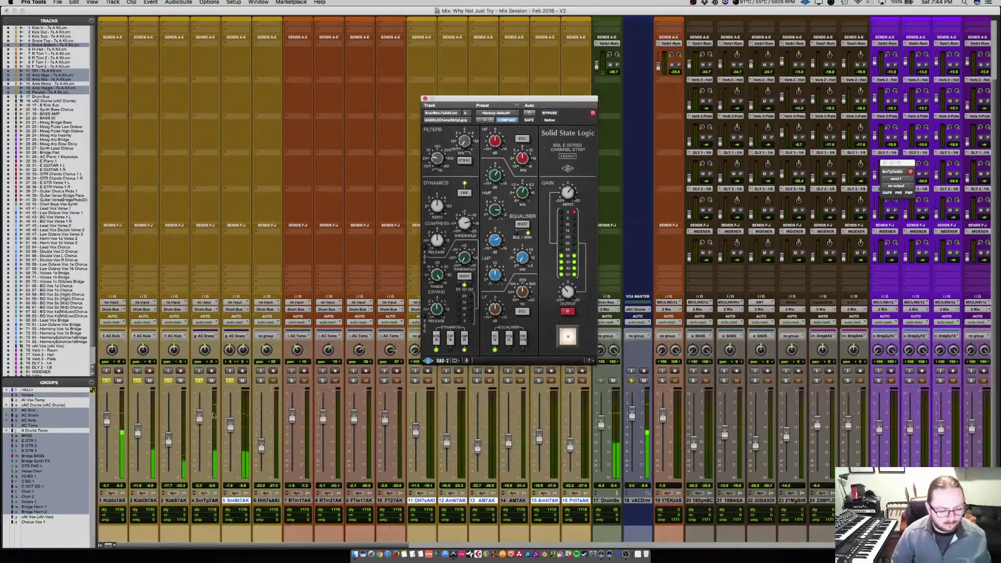
{"action": "left_click", "coordinate": [231, 428]}
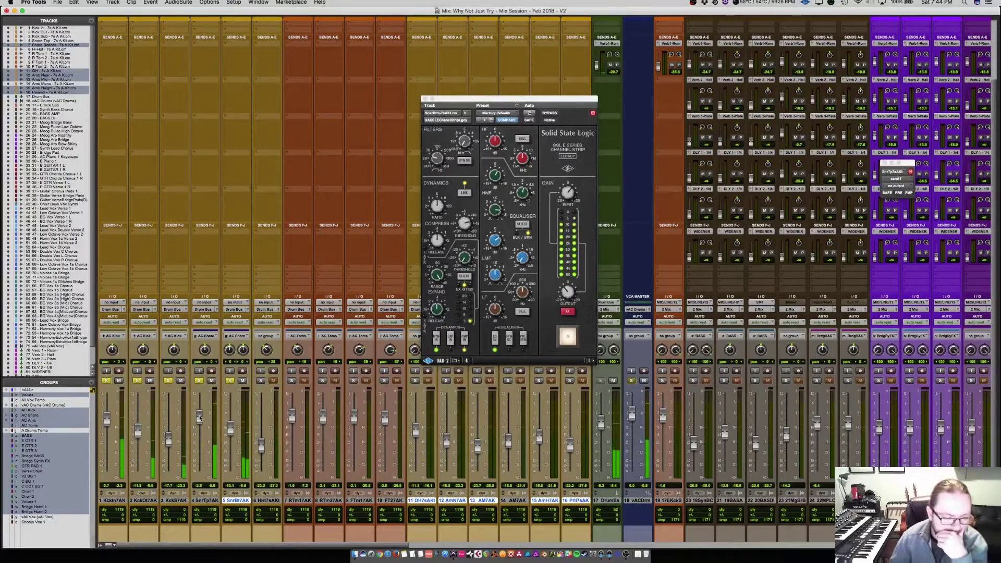
{"action": "scroll", "coordinate": [202, 228], "scroll_direction": "up", "scroll_amount": 3}
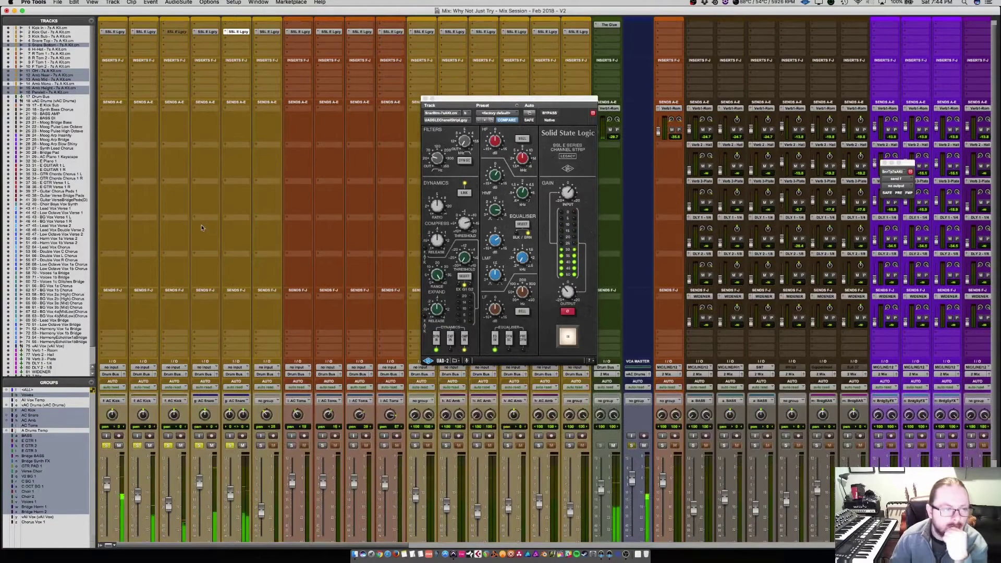
{"action": "left_click", "coordinate": [121, 33]}
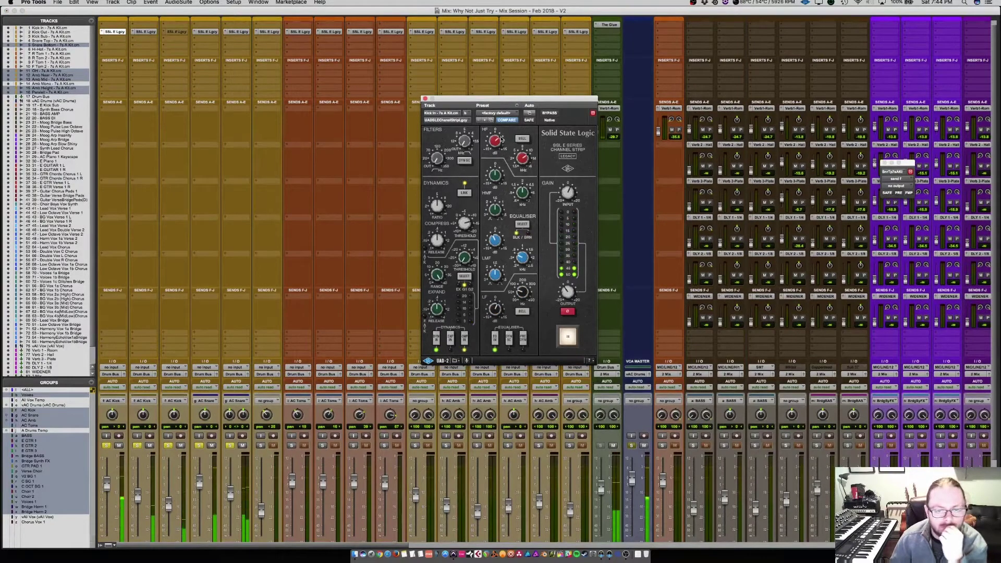
{"action": "left_click", "coordinate": [425, 99]}
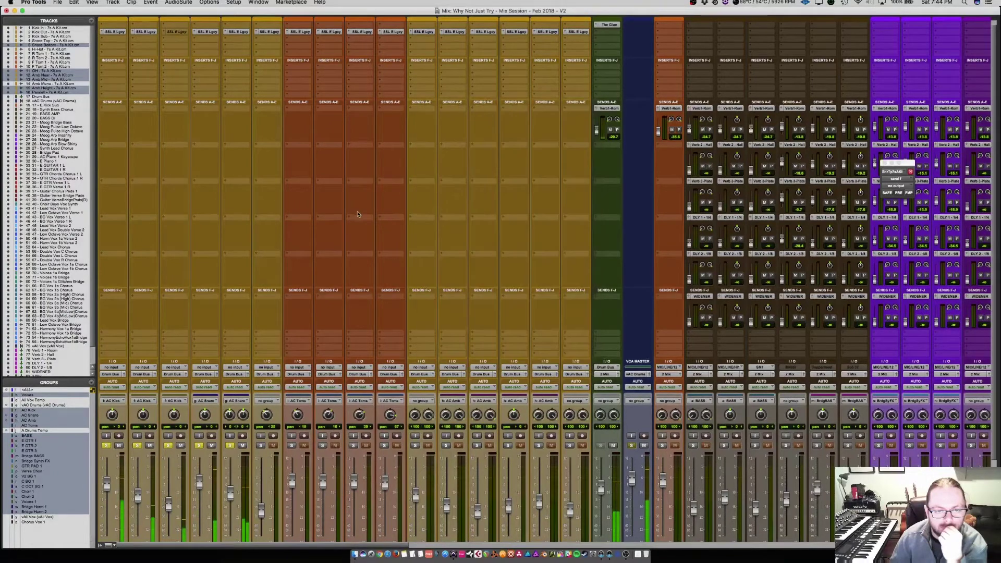
Add Hi-Hat to the solo, enable the EQ on its SSL channel strip and boost the high frequencies
{"action": "scroll", "coordinate": [358, 214], "scroll_direction": "down", "scroll_amount": 4}
{"action": "scroll", "coordinate": [358, 214], "scroll_direction": "up", "scroll_amount": 4}
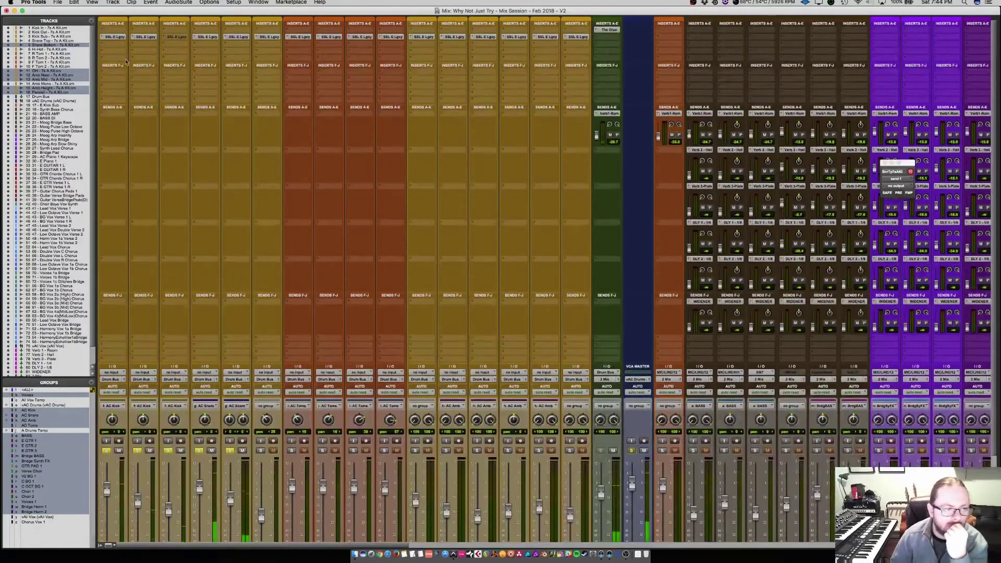
{"action": "scroll", "coordinate": [342, 231], "scroll_direction": "down", "scroll_amount": 2}
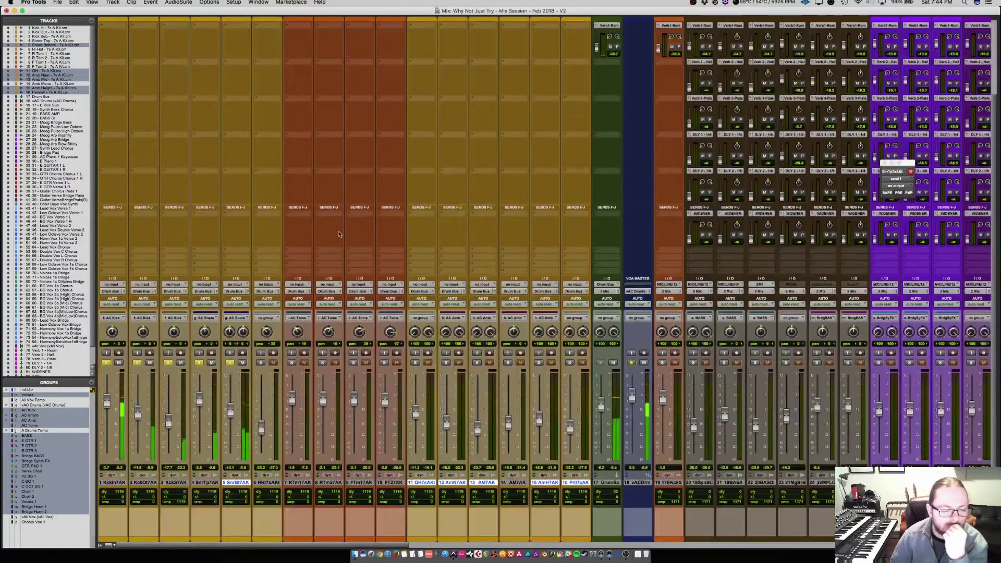
{"action": "left_click", "coordinate": [260, 363]}
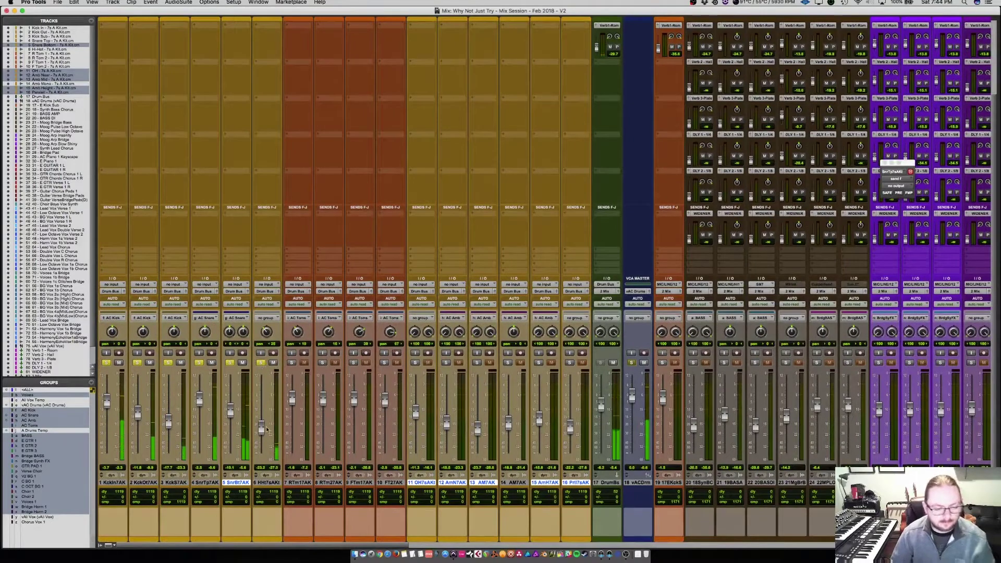
{"action": "scroll", "coordinate": [276, 377], "scroll_direction": "up", "scroll_amount": 2}
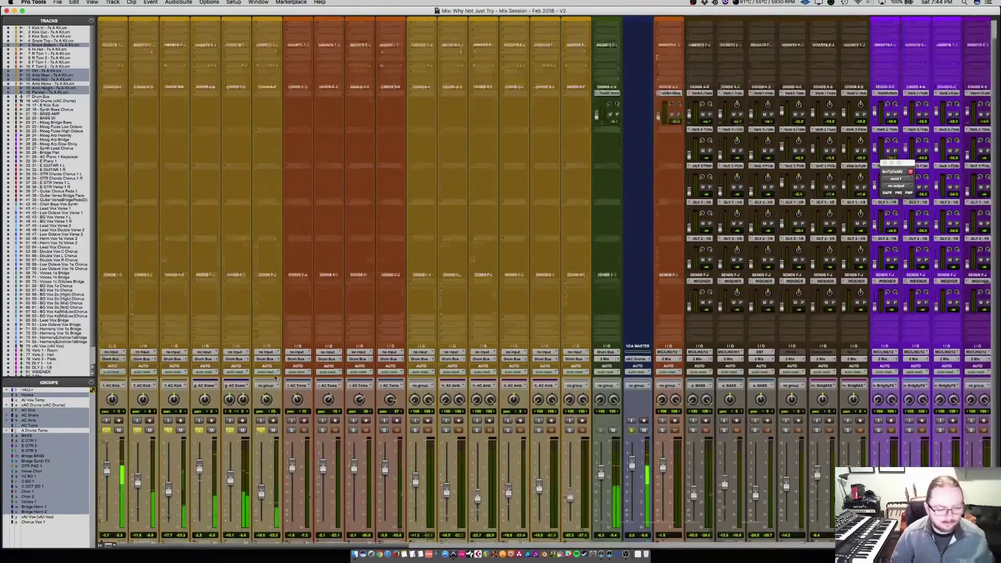
{"action": "left_click", "coordinate": [269, 38]}
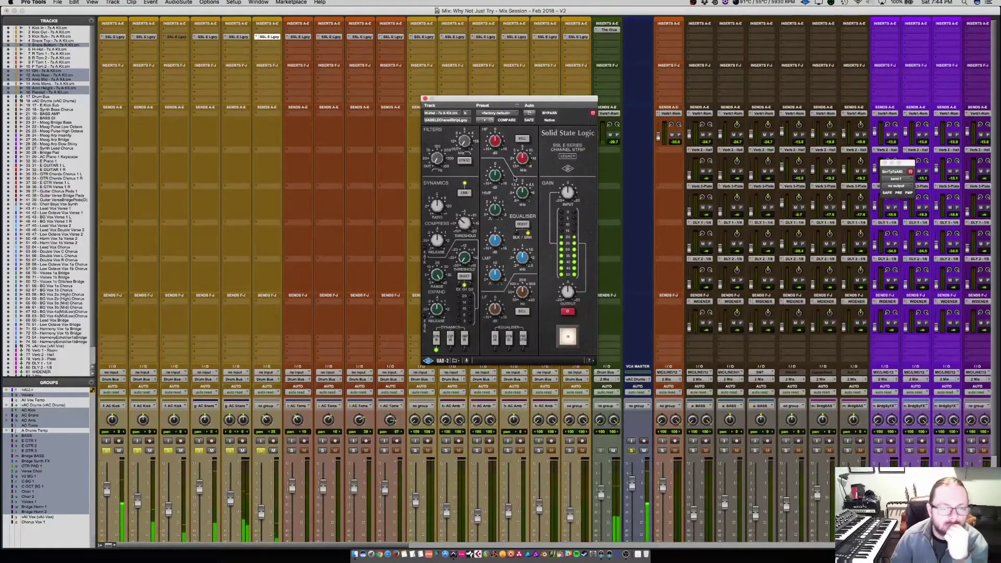
{"action": "left_click_drag", "start_coordinate": [499, 139], "coordinate": [500, 134]}
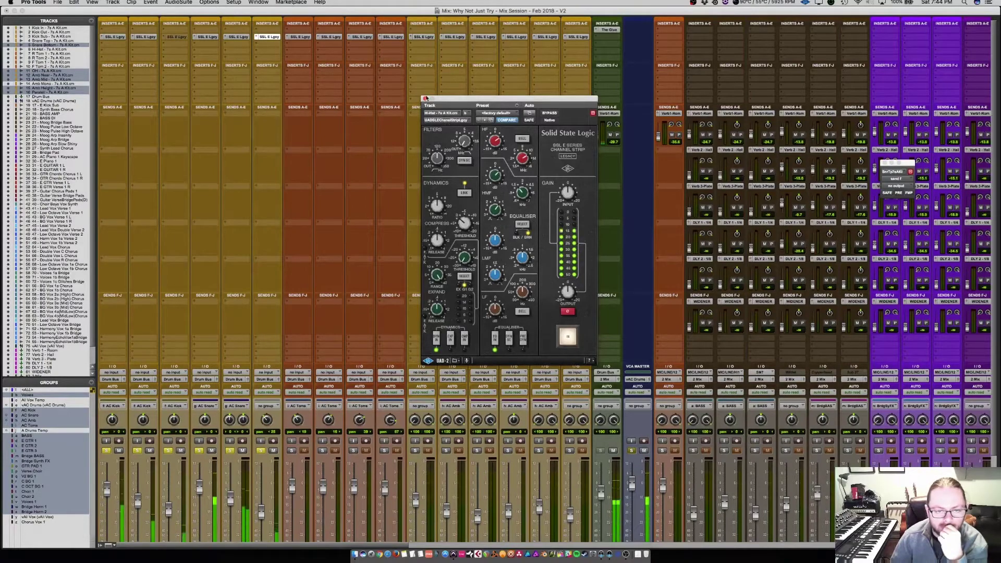
{"action": "left_click", "coordinate": [425, 98]}
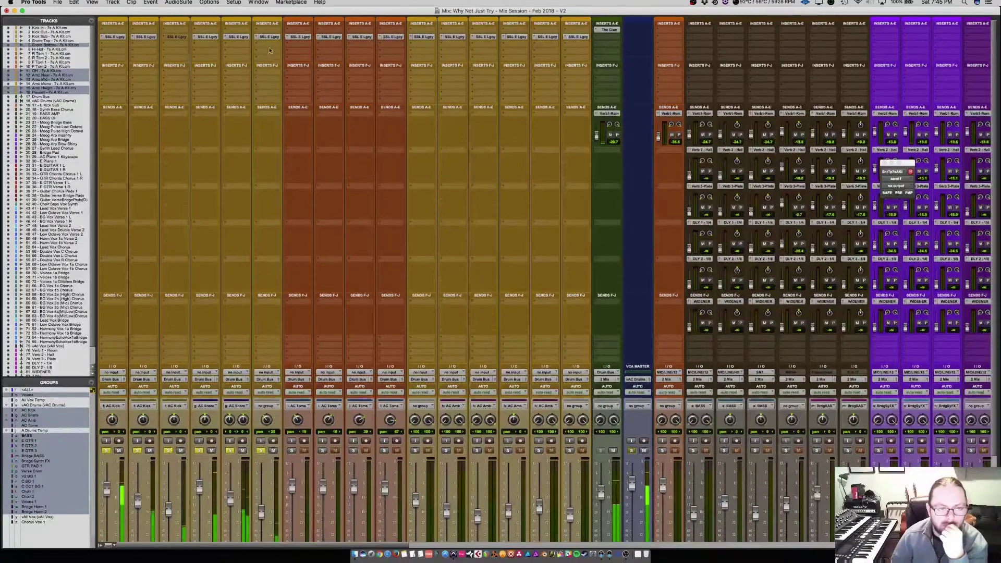
{"action": "left_click", "coordinate": [269, 37]}
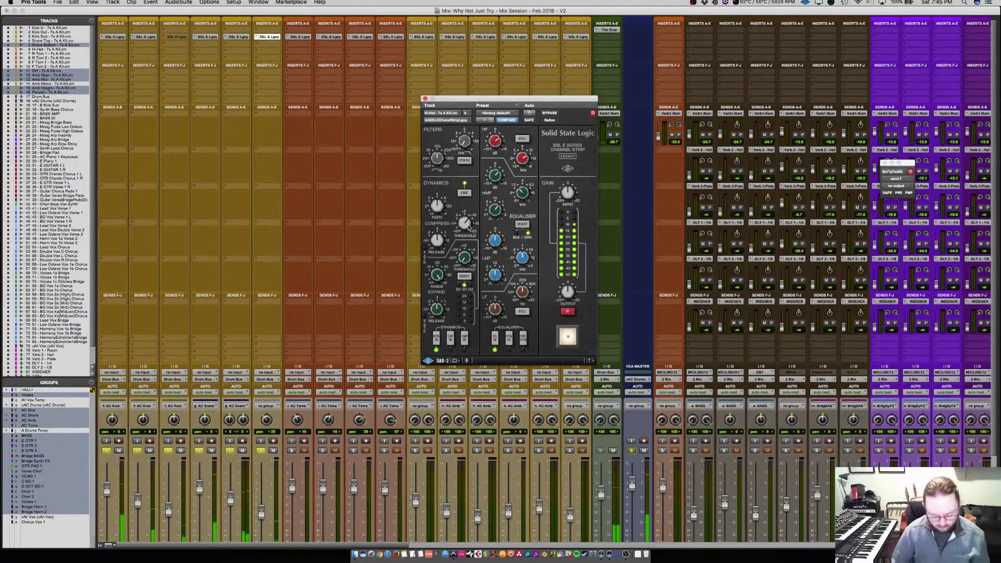
{"action": "key", "text": "super+KP_5"}
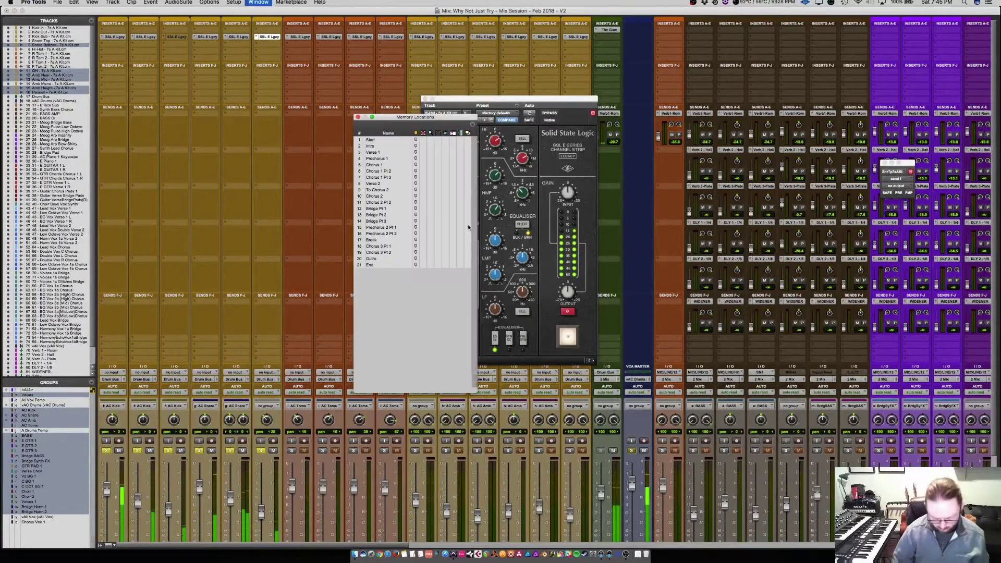
{"action": "left_click", "coordinate": [379, 186]}
{"action": "left_click_drag", "start_coordinate": [427, 126], "coordinate": [755, 128]}
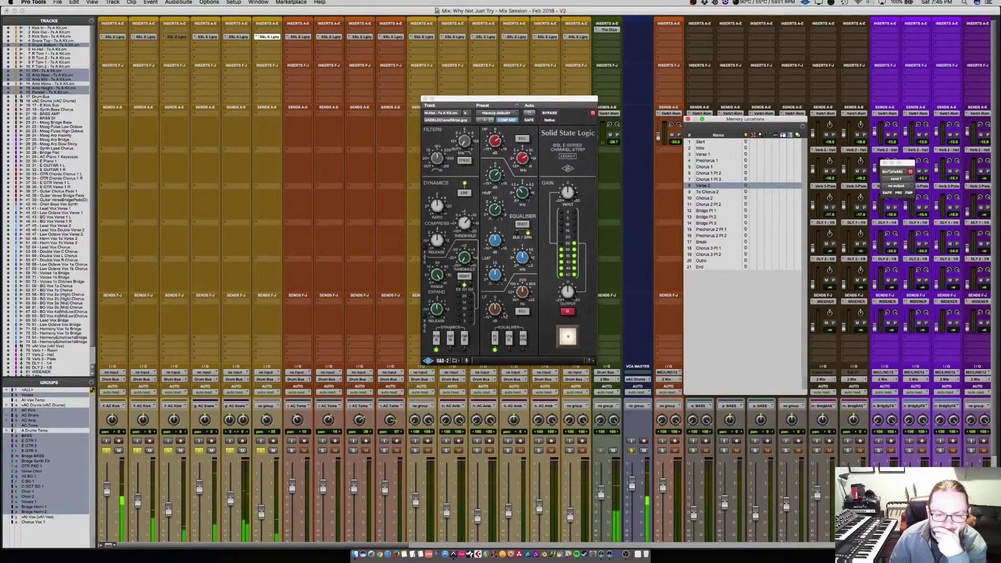
Adjust the input gain and dynamics on Hi-Hat's SSL channel strip, and close the plug-in
{"action": "left_click_drag", "start_coordinate": [568, 193], "coordinate": [572, 184]}
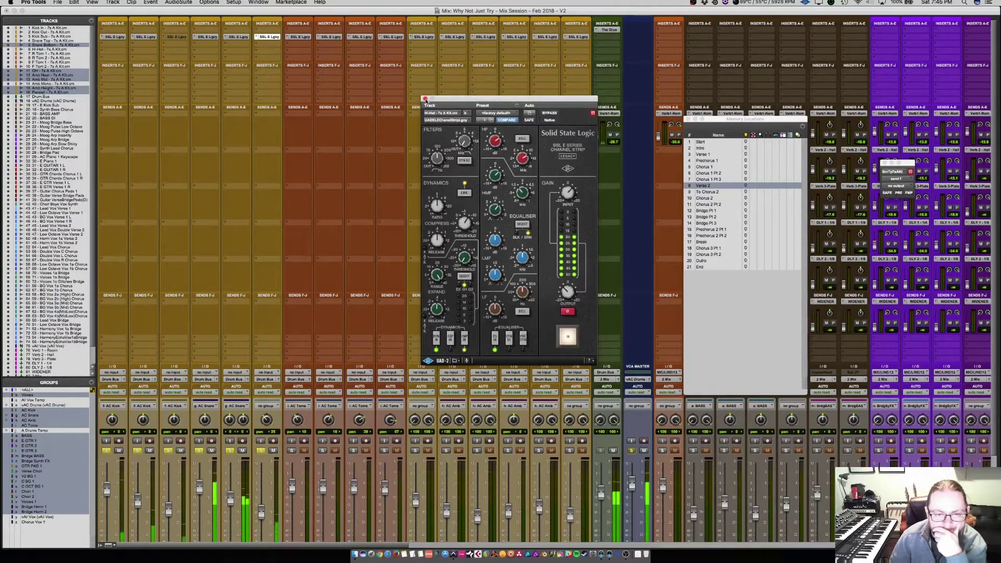
{"action": "left_click", "coordinate": [425, 98]}
{"action": "scroll", "coordinate": [424, 145], "scroll_direction": "down", "scroll_amount": 3}
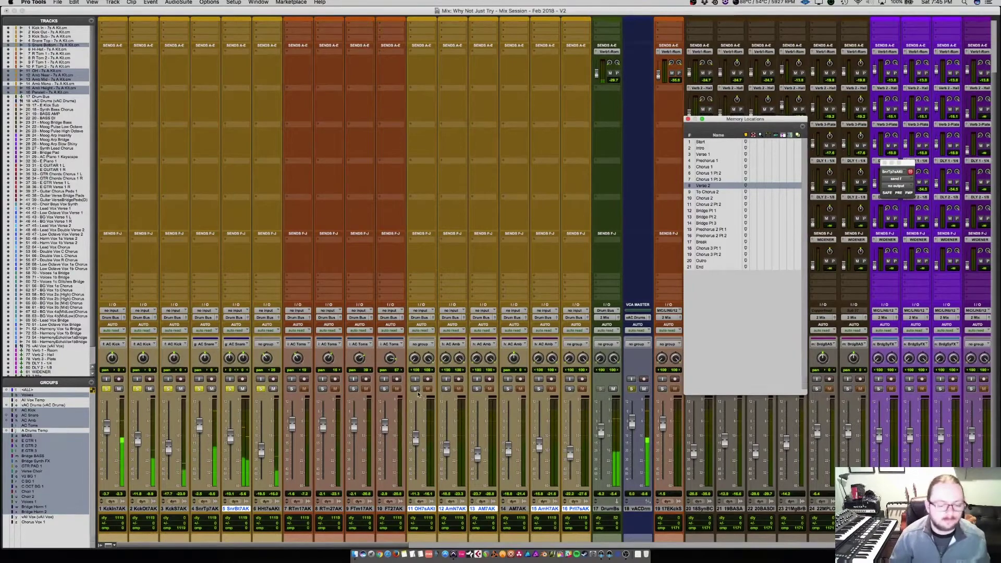
Close the Memory Locations list and audition the kicks with the snares, Hi-Hat and overheads switched in and out of solo, ending with those solos cleared
{"action": "left_click", "coordinate": [688, 120]}
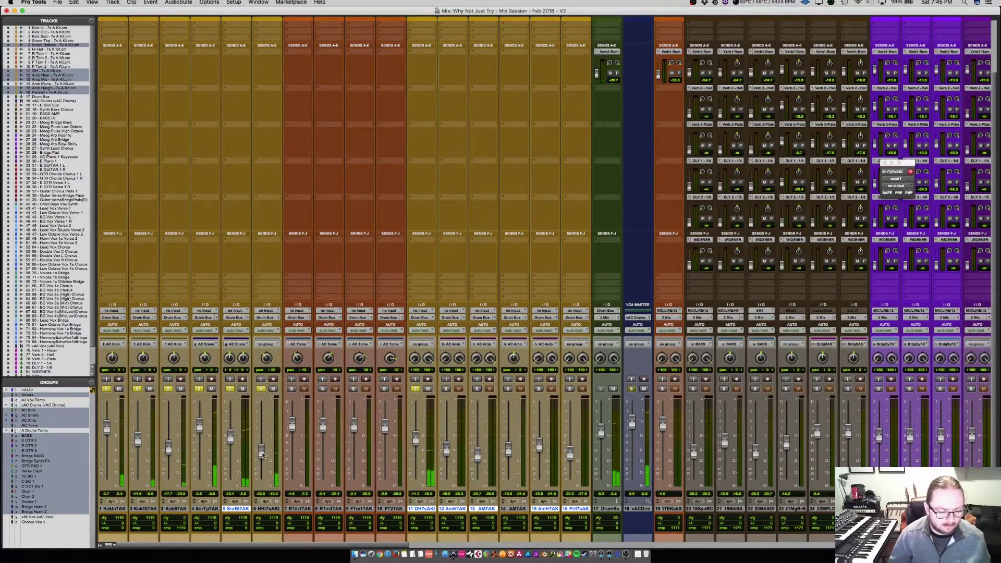
{"action": "left_click", "coordinate": [198, 389]}
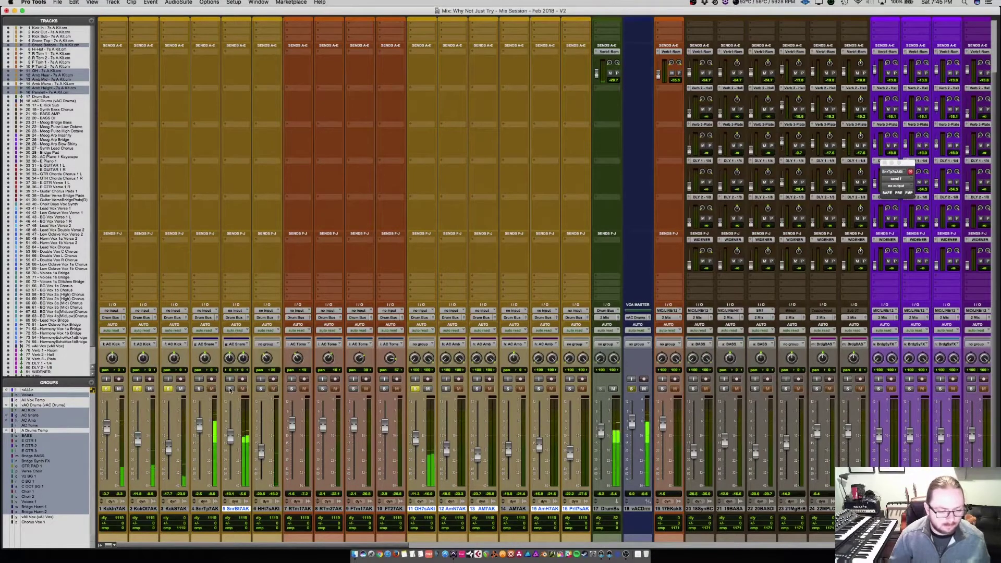
{"action": "left_click", "coordinate": [415, 389]}
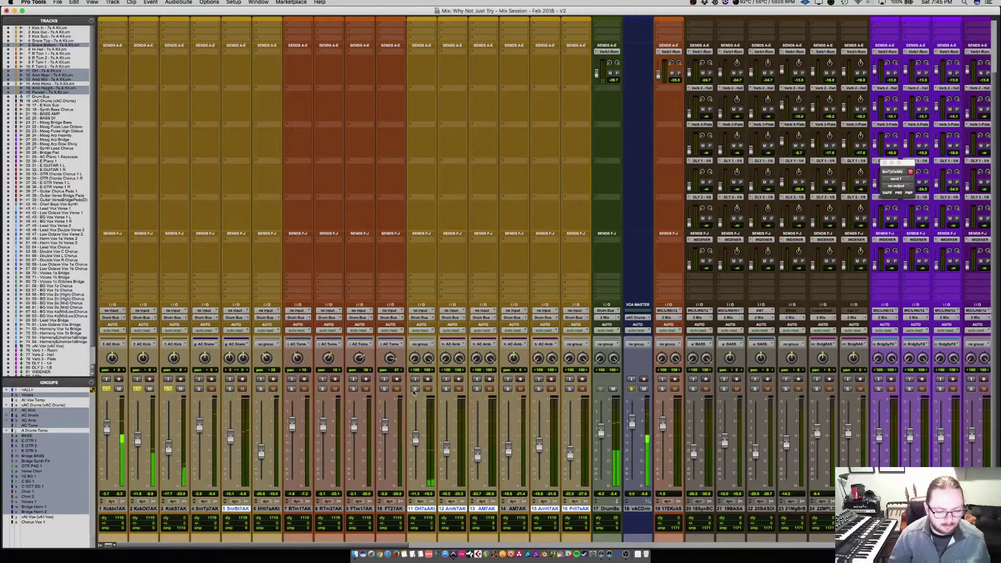
{"action": "left_click", "coordinate": [199, 389]}
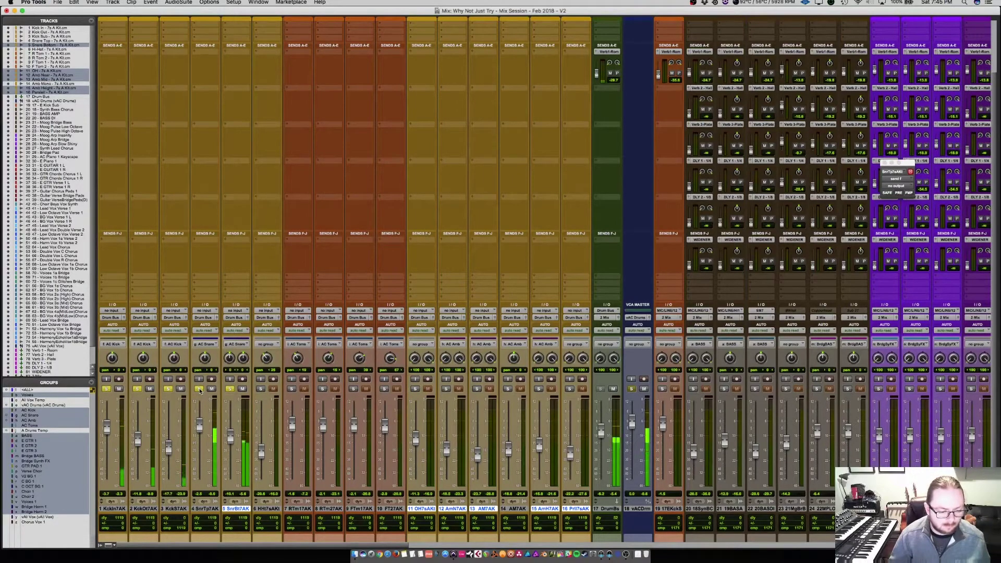
{"action": "left_click_drag", "start_coordinate": [228, 389], "coordinate": [107, 389]}
Solo Snare Top alone, adjust the expander release and dynamics settings on its SSL channel strip, and close the plug-in
{"action": "left_click", "coordinate": [199, 389]}
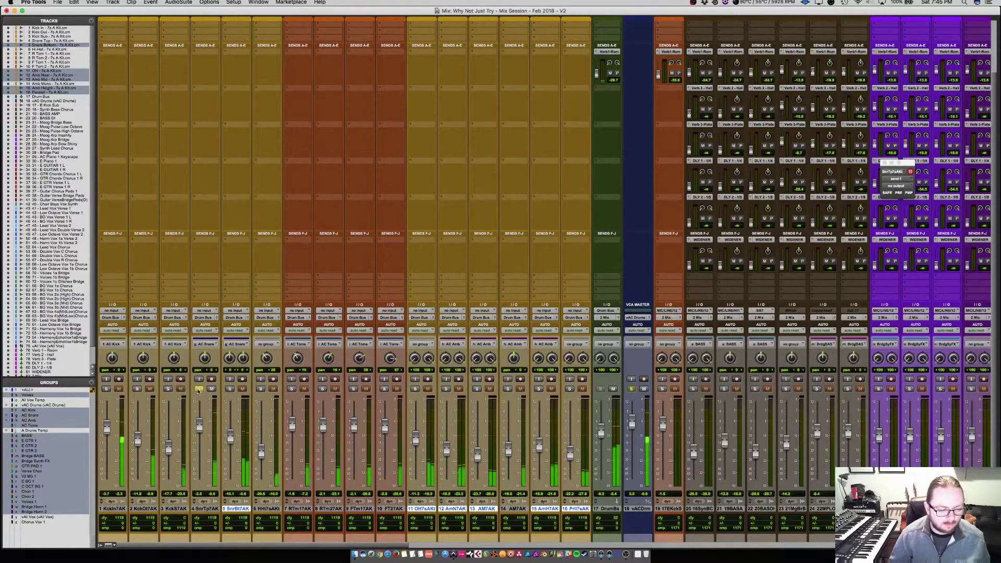
{"action": "scroll", "coordinate": [228, 187], "scroll_direction": "up", "scroll_amount": 3}
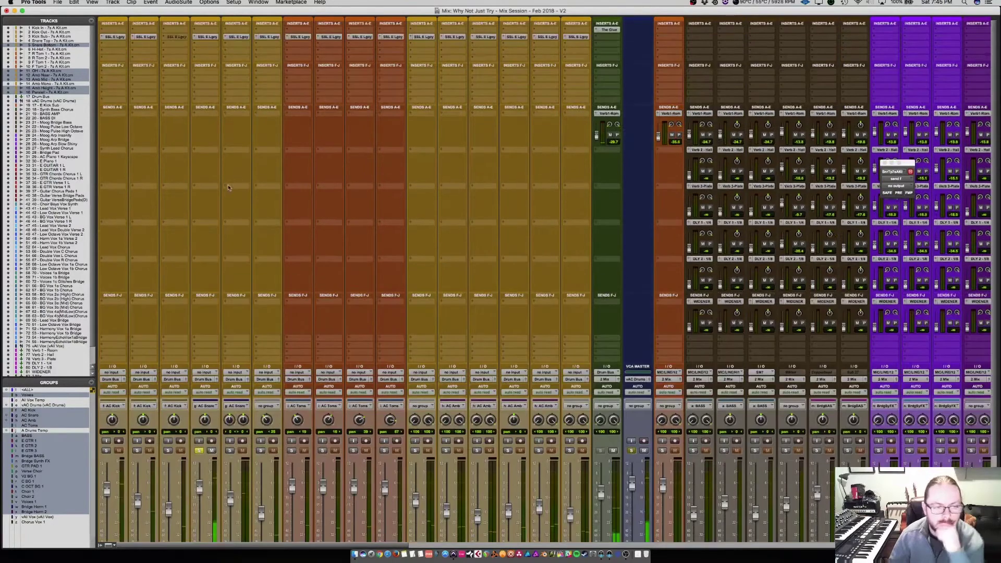
{"action": "left_click", "coordinate": [208, 37]}
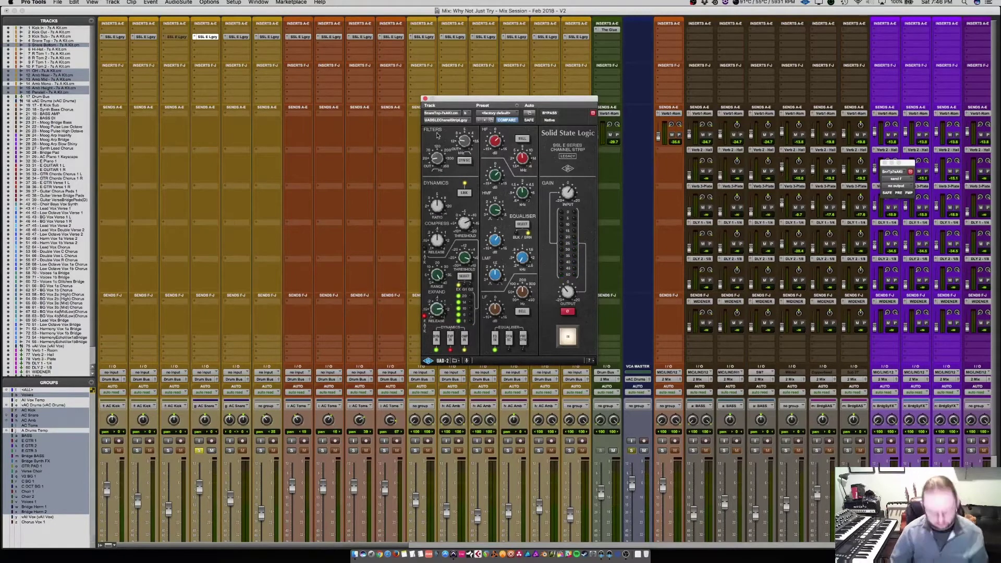
{"action": "key", "text": "super+KP_5"}
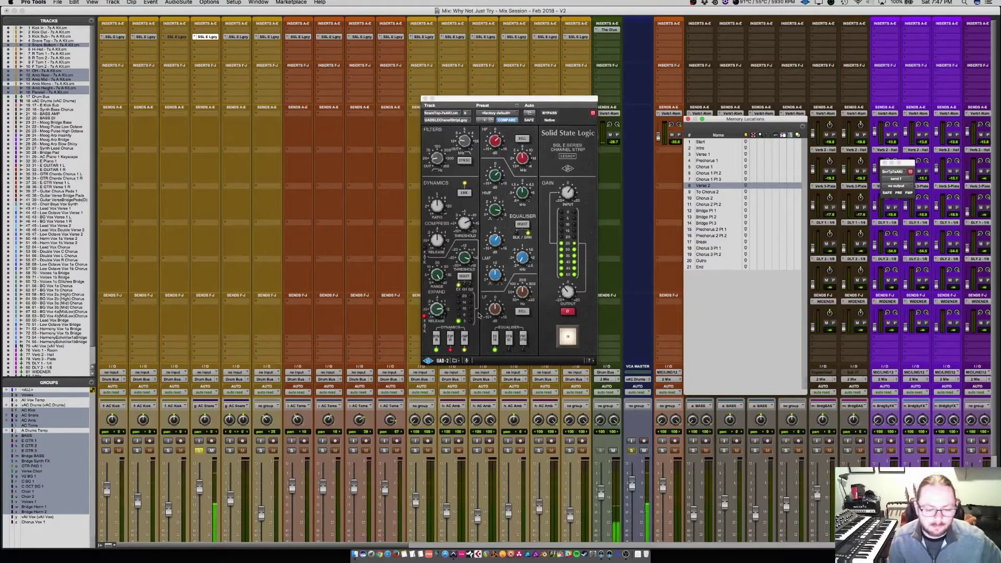
{"action": "left_click", "coordinate": [441, 311]}
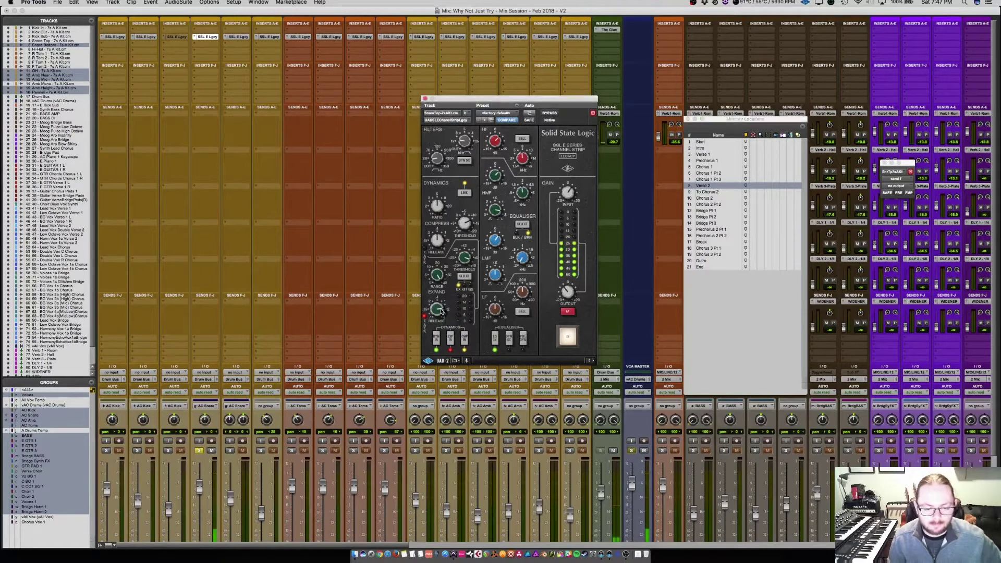
{"action": "left_click", "coordinate": [450, 337]}
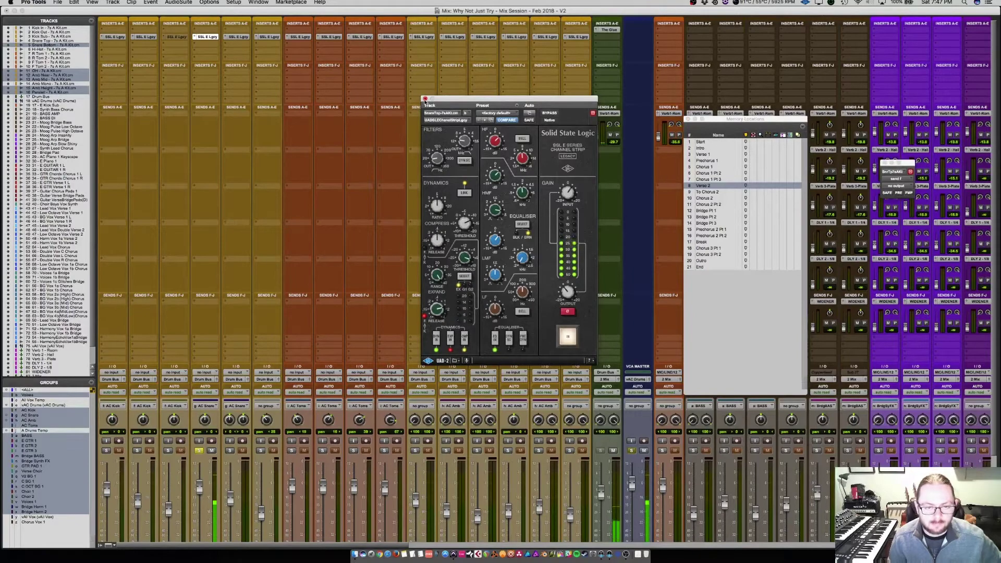
{"action": "left_click", "coordinate": [424, 98]}
Solo the kicks, snares and Hi-Hat together, raise the Hi-Hat fader slightly and save the session
{"action": "scroll", "coordinate": [224, 428], "scroll_direction": "down", "scroll_amount": 2}
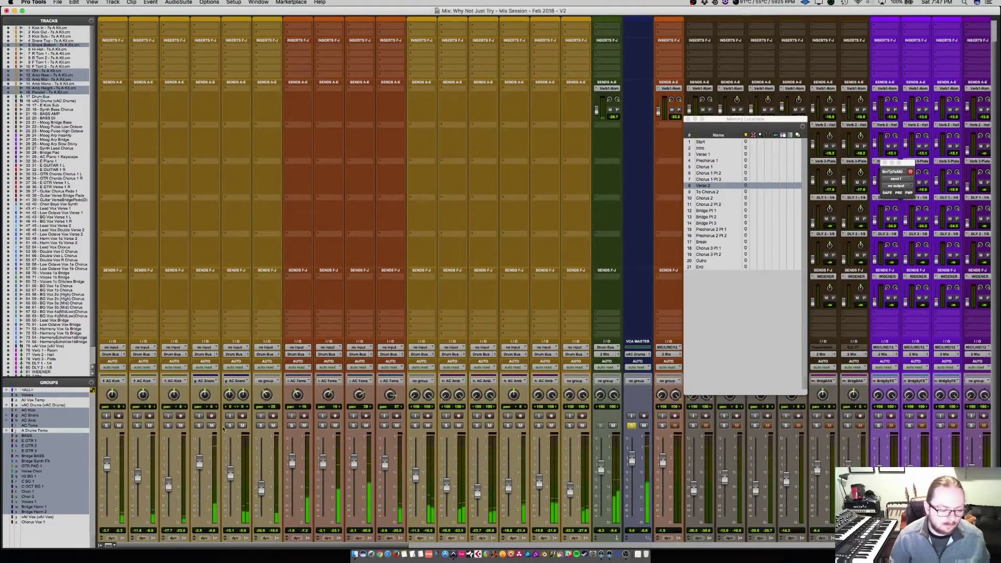
{"action": "left_click", "coordinate": [230, 425]}
{"action": "scroll", "coordinate": [251, 70], "scroll_direction": "up", "scroll_amount": 2}
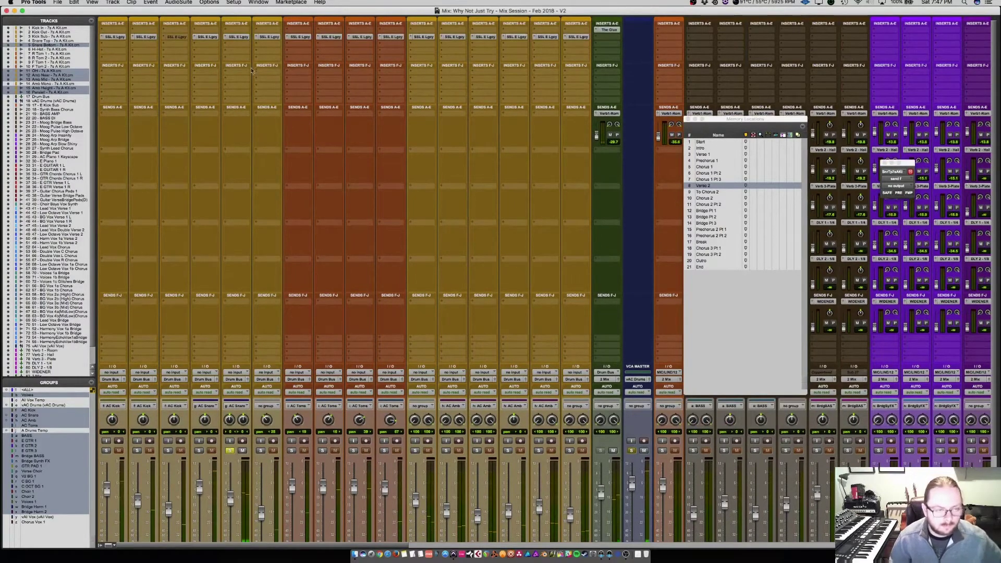
{"action": "scroll", "coordinate": [186, 366], "scroll_direction": "down", "scroll_amount": 7}
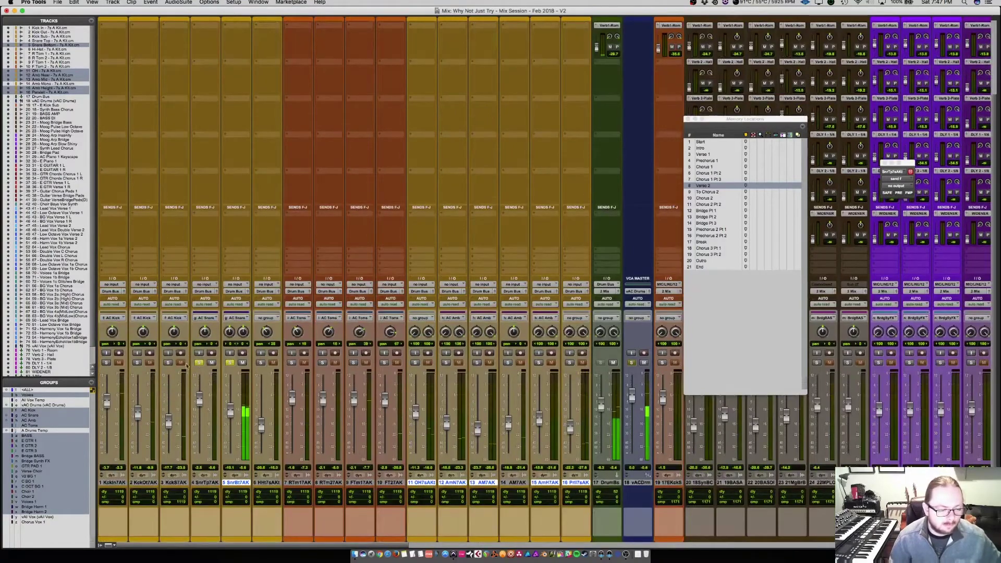
{"action": "left_click", "coordinate": [168, 363]}
{"action": "left_click", "coordinate": [261, 362]}
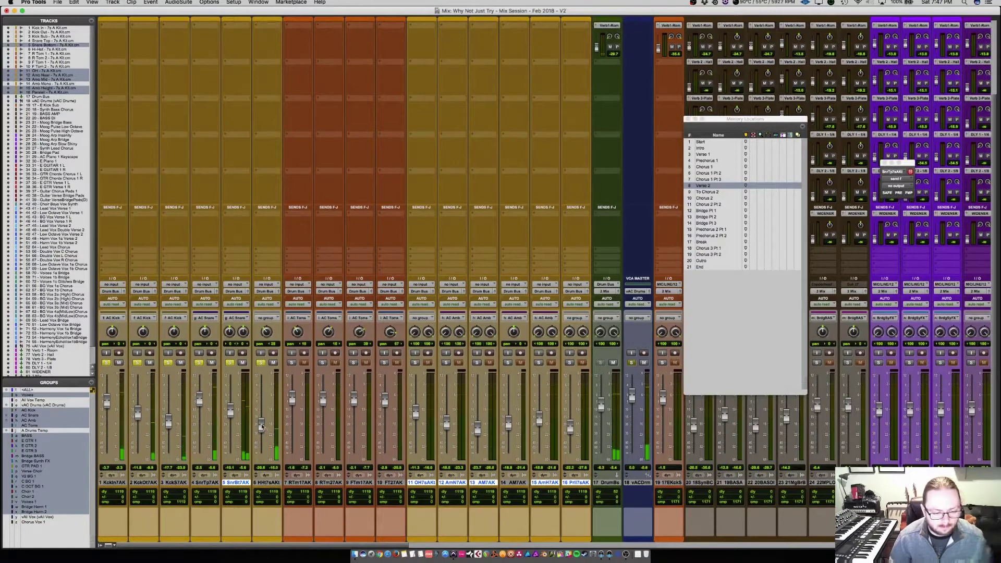
{"action": "left_click_drag", "start_coordinate": [262, 427], "coordinate": [263, 414]}
{"action": "key", "text": "super+s"}
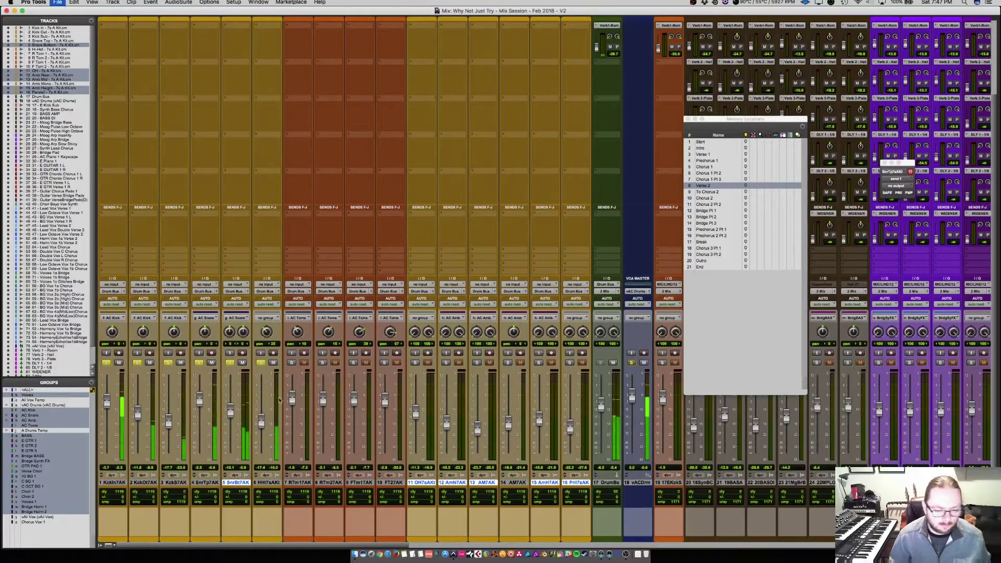
Clear all solos, solo the OH track alone and jump playback to the Chorus 1 memory location
{"action": "left_click", "coordinate": [261, 362], "text": "alt"}
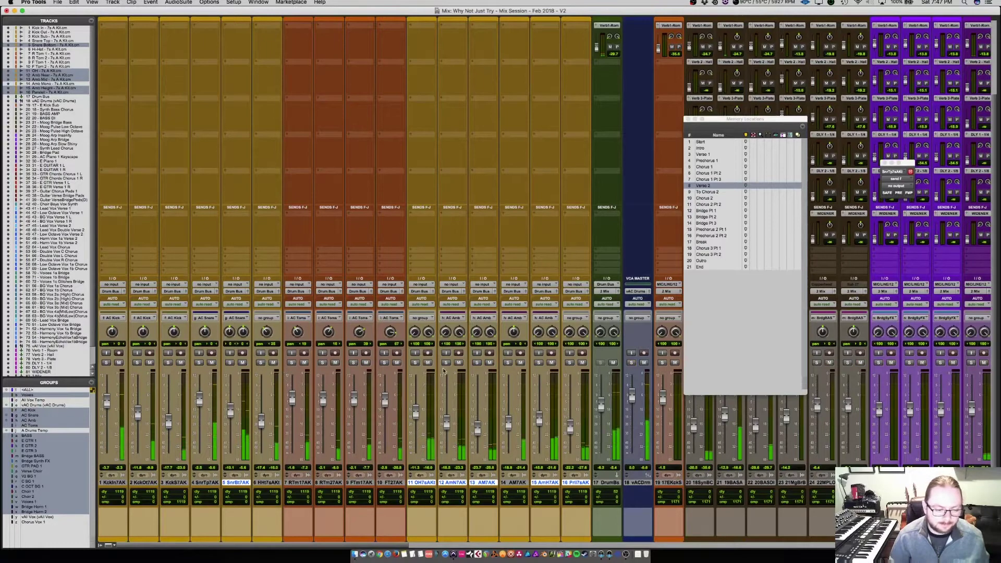
{"action": "left_click", "coordinate": [415, 363]}
{"action": "scroll", "coordinate": [461, 382], "scroll_direction": "up", "scroll_amount": 1}
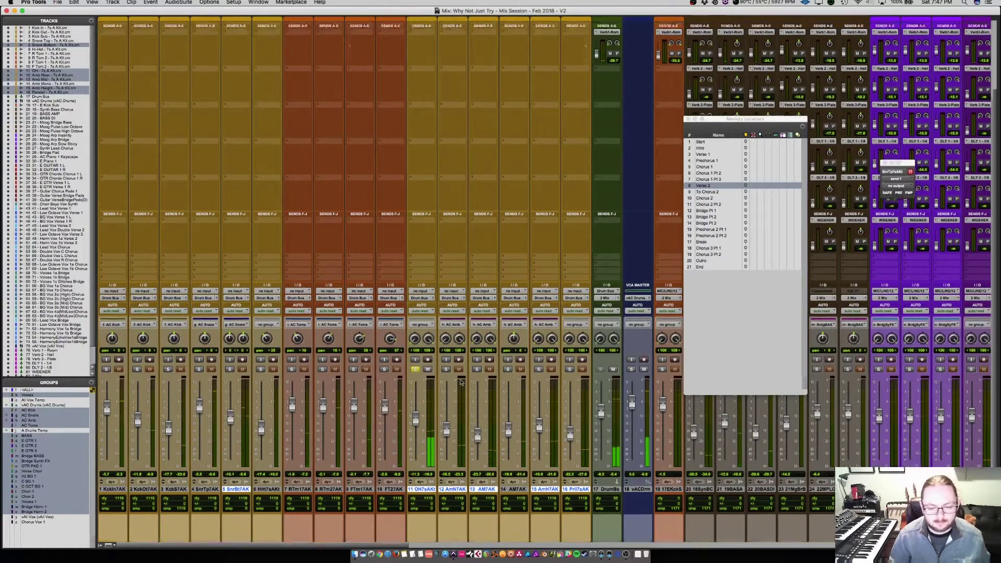
{"action": "scroll", "coordinate": [460, 382], "scroll_direction": "up", "scroll_amount": 5}
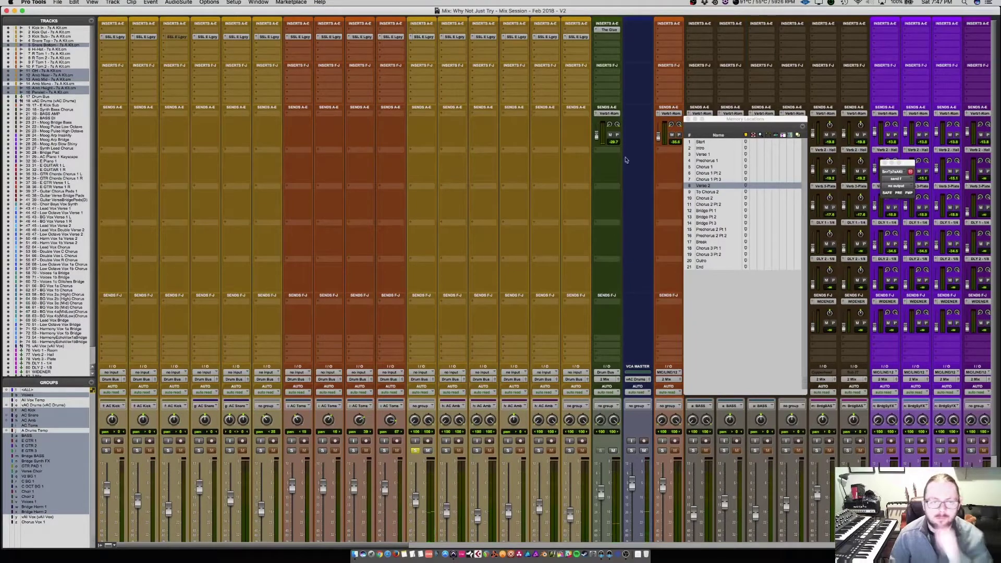
{"action": "left_click", "coordinate": [704, 168]}
Enable the EQ on OH's SSL channel strip, shape its EQ and compressor threshold, save the session and close the plug-in
{"action": "left_click", "coordinate": [422, 37]}
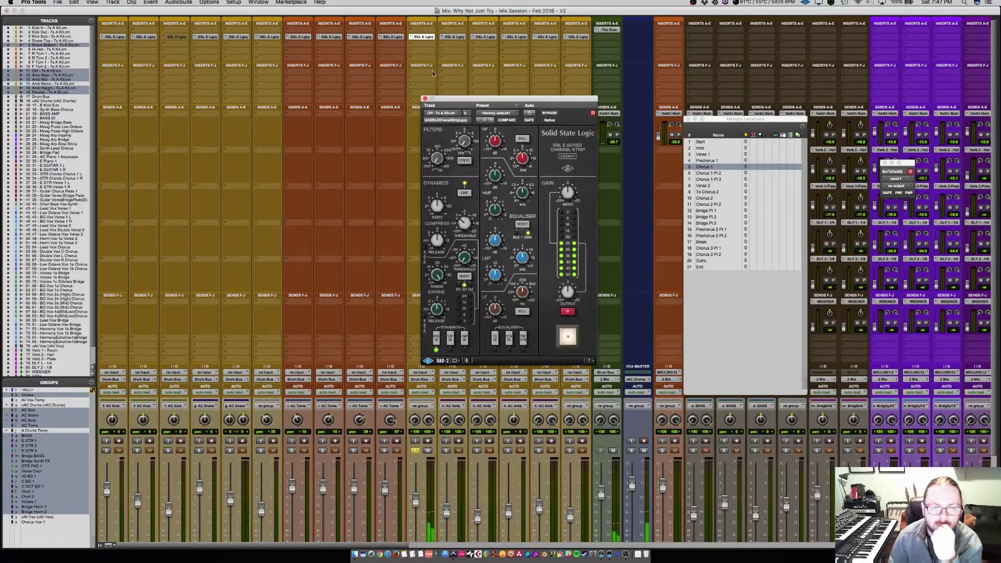
{"action": "left_click", "coordinate": [495, 338]}
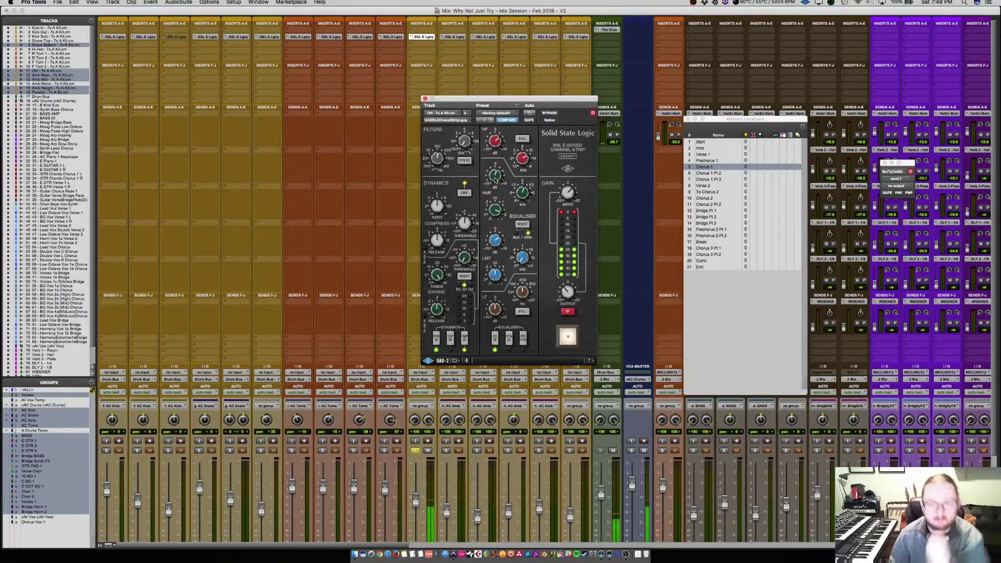
{"action": "key", "text": "super+s"}
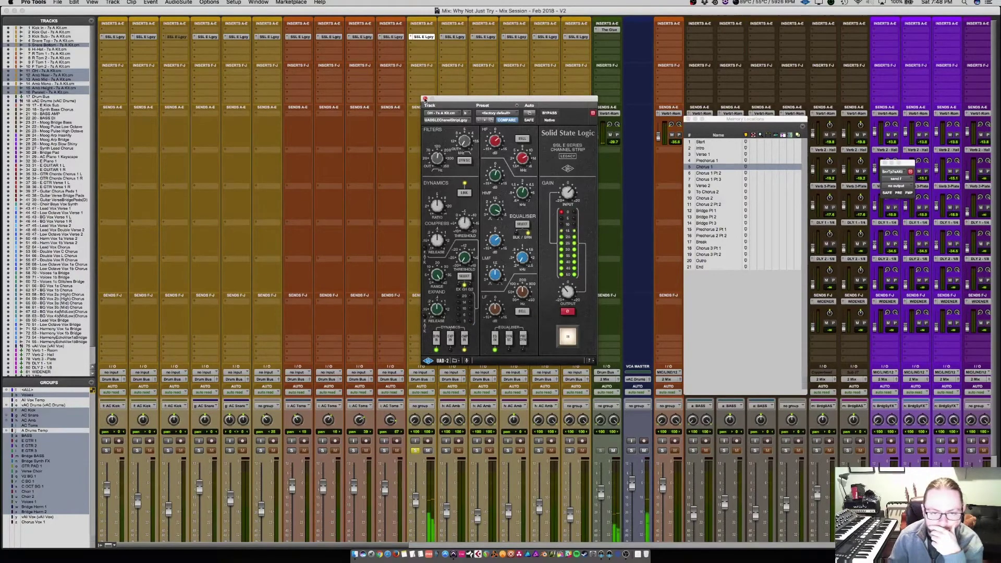
{"action": "left_click", "coordinate": [425, 98]}
Remove OH from the solo and solo the whole drum kit through its VCA master
{"action": "scroll", "coordinate": [432, 339], "scroll_direction": "down", "scroll_amount": 5}
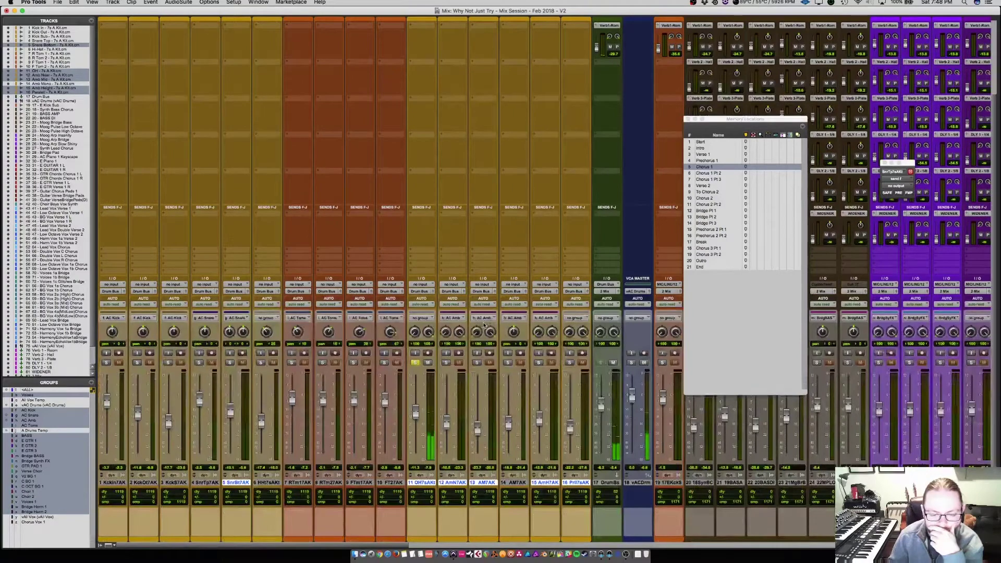
{"action": "left_click", "coordinate": [415, 362]}
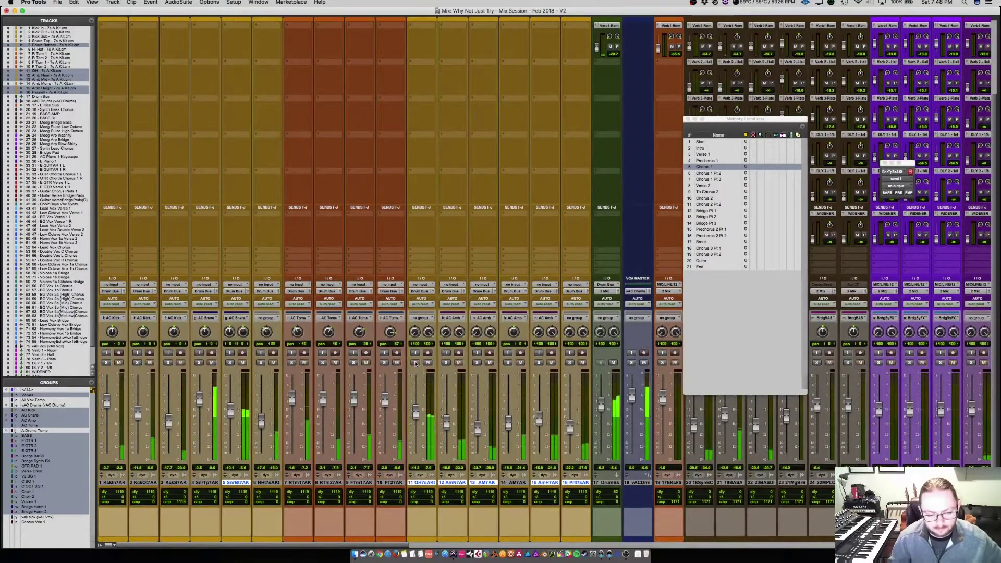
{"action": "left_click", "coordinate": [631, 363]}
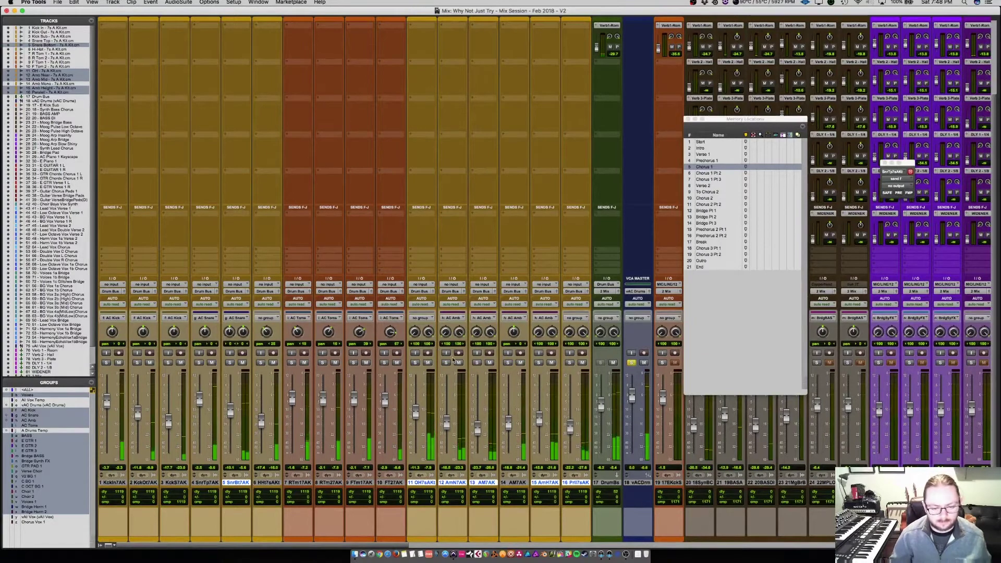
Select all sixteen acoustic drum tracks and toggle the bypass of their SSL channel strips together to compare the processing
{"action": "scroll", "coordinate": [452, 360], "scroll_direction": "up", "scroll_amount": 5}
{"action": "scroll", "coordinate": [453, 360], "scroll_direction": "down", "scroll_amount": 4}
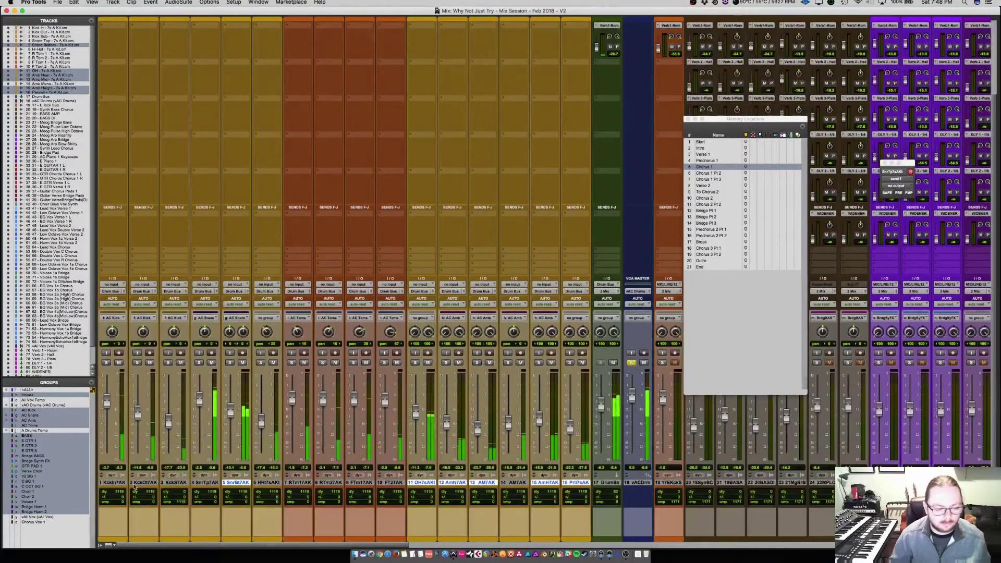
{"action": "left_click", "coordinate": [572, 483], "text": "shift"}
{"action": "scroll", "coordinate": [568, 477], "scroll_direction": "up", "scroll_amount": 5}
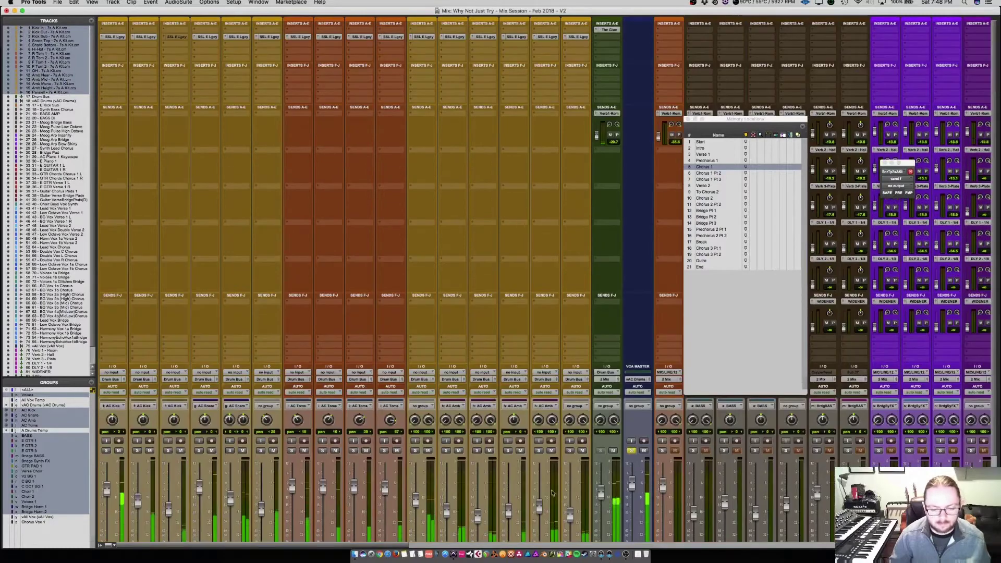
{"action": "left_click", "coordinate": [116, 37], "text": "alt+shift+super"}
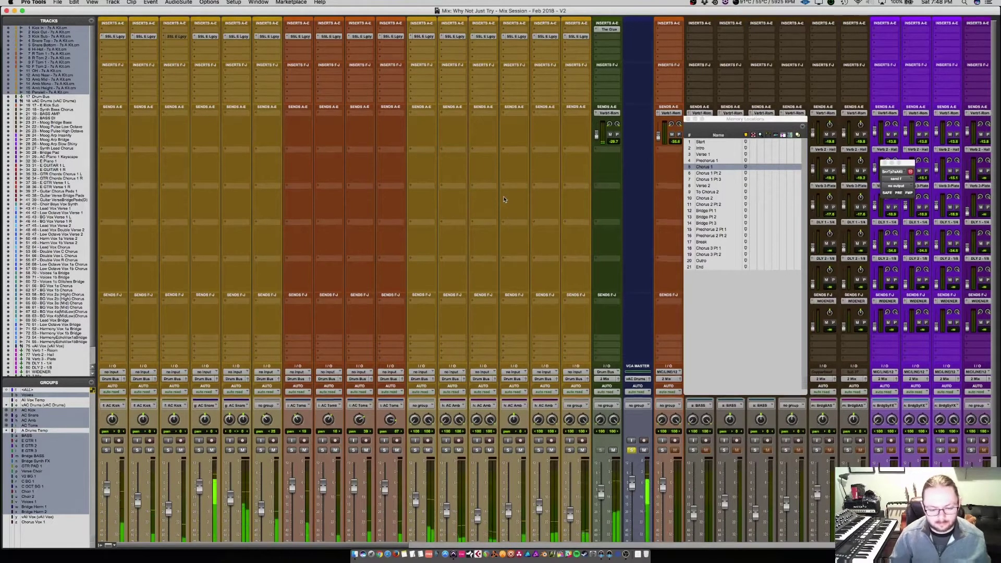
Solo the four tom tracks, then enlarge the drum tracks in the Edit window and zoom in on the timeline
{"action": "scroll", "coordinate": [289, 401], "scroll_direction": "down", "scroll_amount": 3}
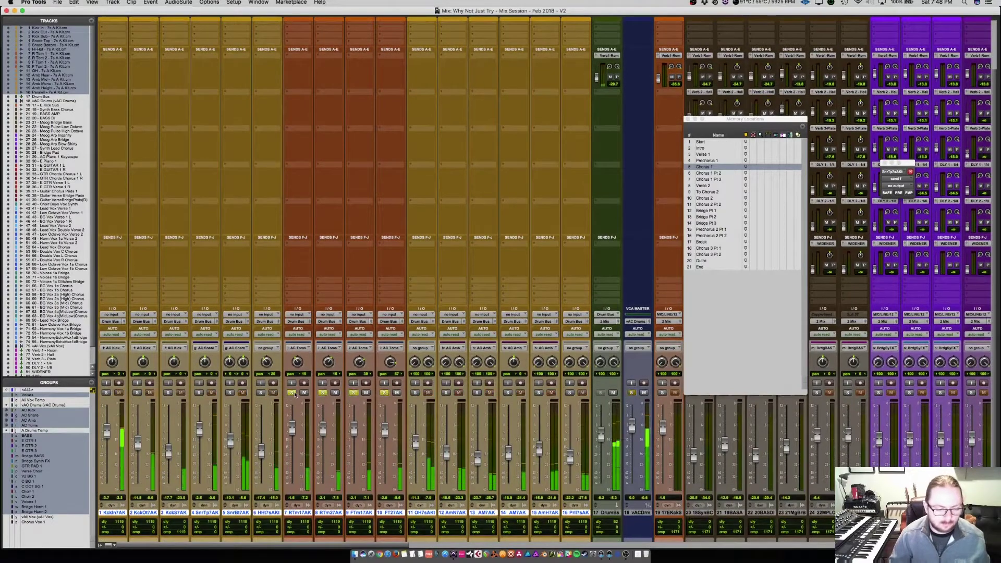
{"action": "key", "text": "super+equal"}
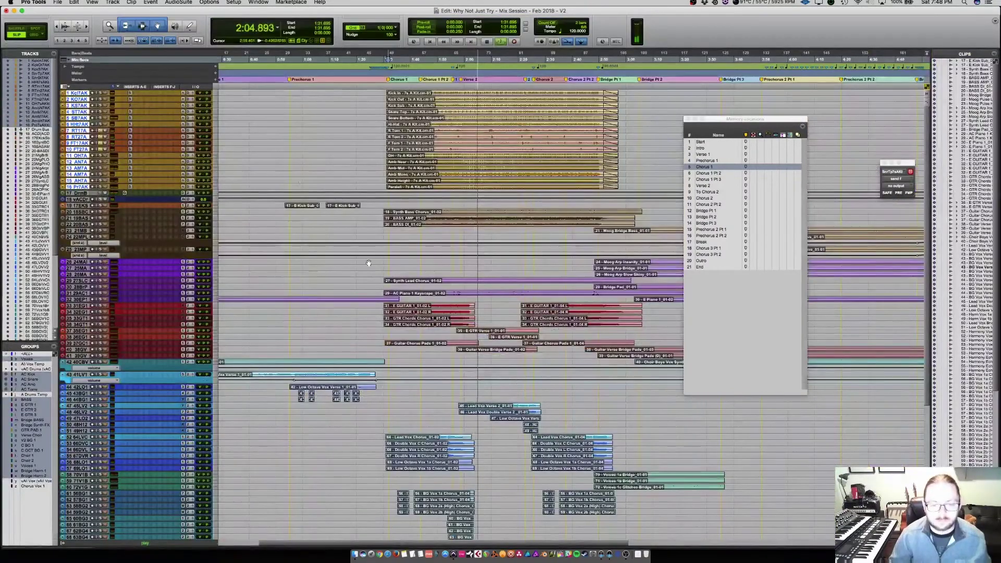
{"action": "key", "text": "ctrl+Up"}
{"action": "key", "text": "ctrl+Up"}
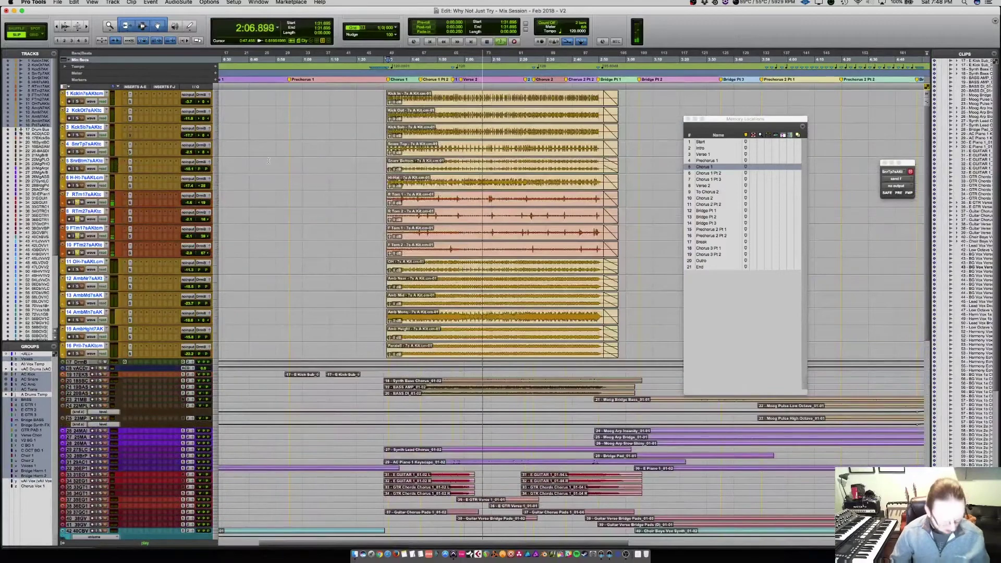
{"action": "key", "text": "t"}
{"action": "key", "text": "t"}
{"action": "key", "text": "t"}
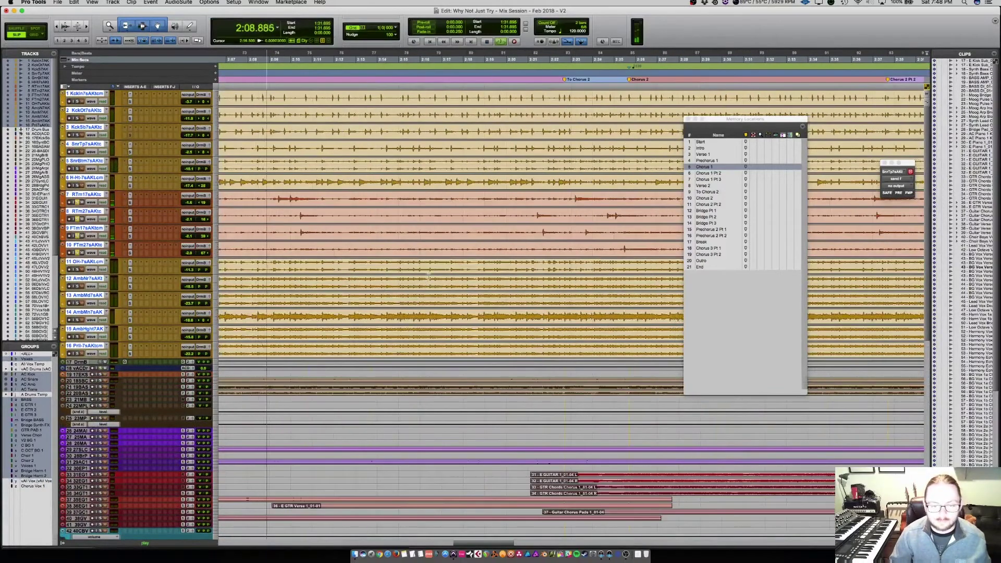
Select the tom fill around 2:09 across all four tom tracks and play that selection, checking the tom levels in the Mix window
{"action": "left_click", "coordinate": [351, 199]}
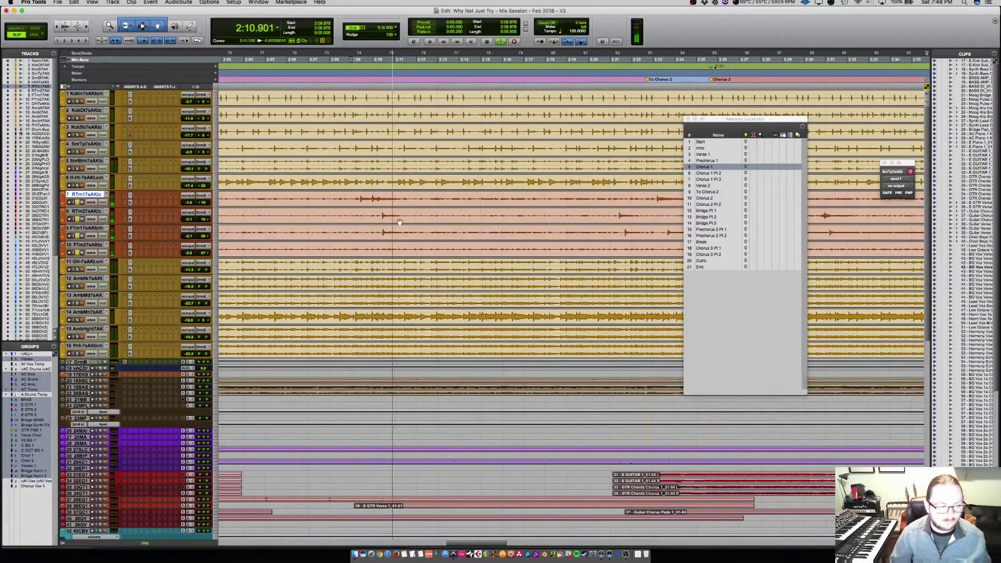
{"action": "left_click_drag", "start_coordinate": [354, 197], "coordinate": [429, 242]}
{"action": "key", "text": "space"}
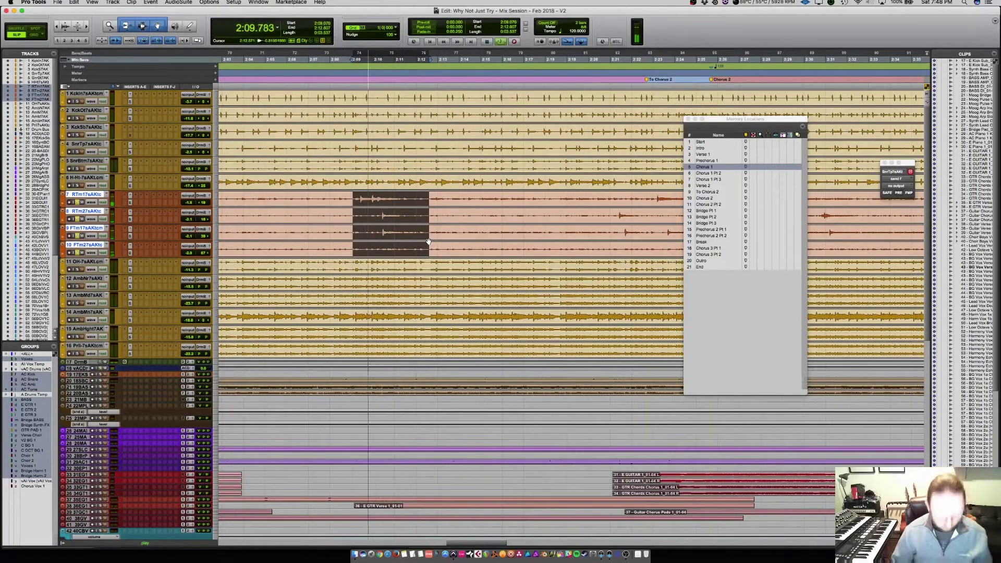
{"action": "key", "text": "super+equal"}
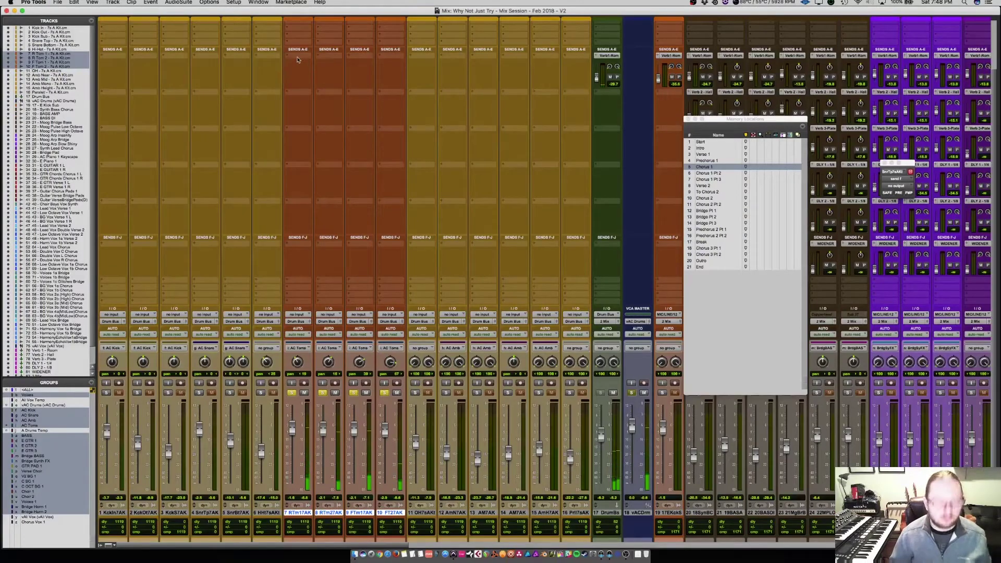
{"action": "key", "text": "super+equal"}
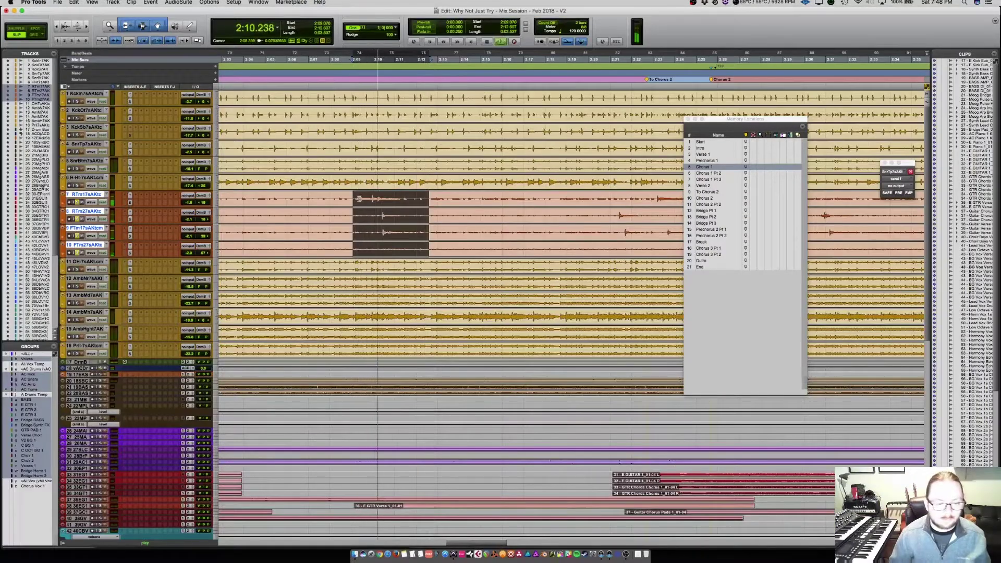
Tighten the selection around the tom fill at about 2:09 to 2:11 on the four tom tracks and open R Tom 1's SSL channel strip
{"action": "left_click_drag", "start_coordinate": [358, 198], "coordinate": [398, 247]}
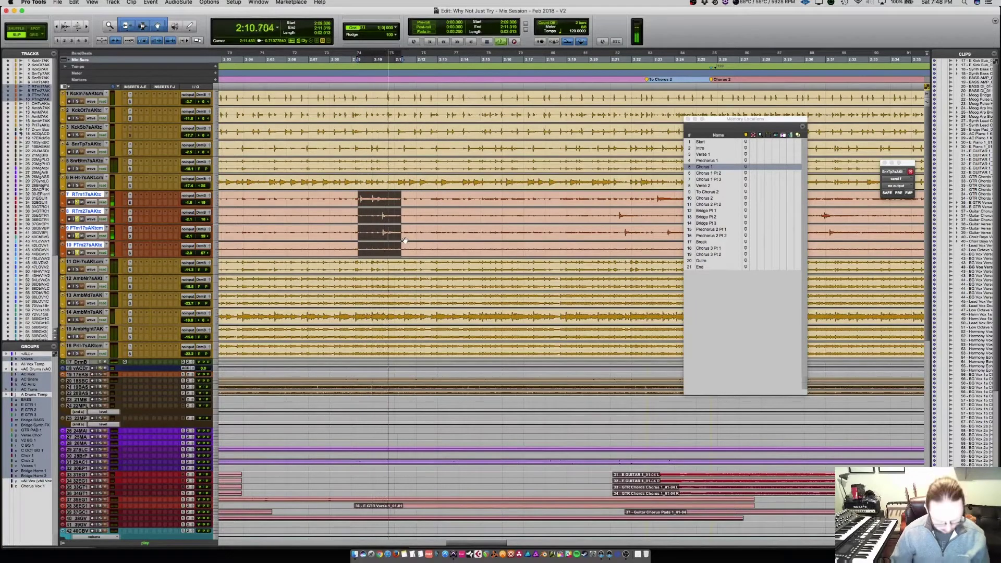
{"action": "key", "text": "super+equal"}
{"action": "scroll", "coordinate": [300, 55], "scroll_direction": "up", "scroll_amount": 3}
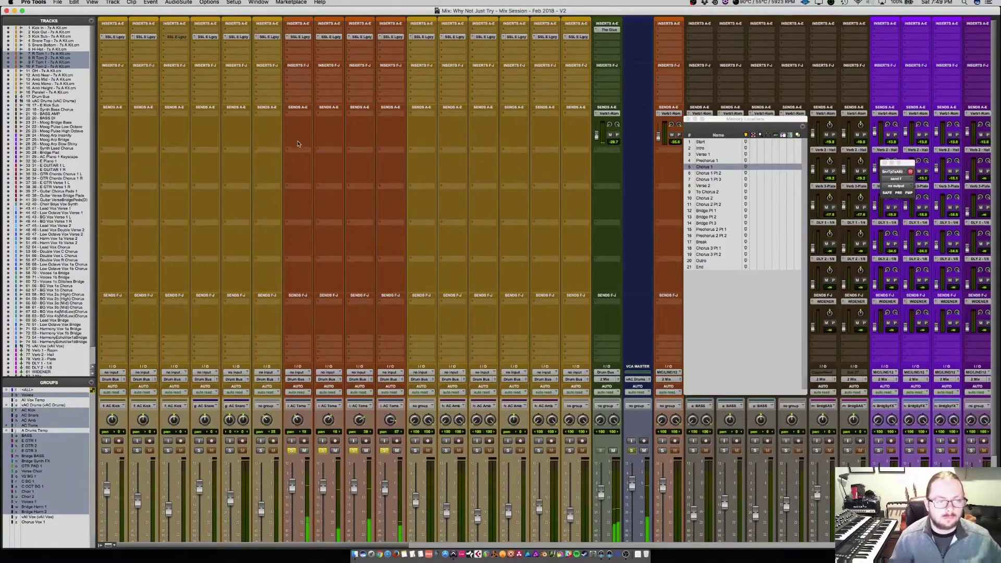
{"action": "left_click", "coordinate": [300, 37]}
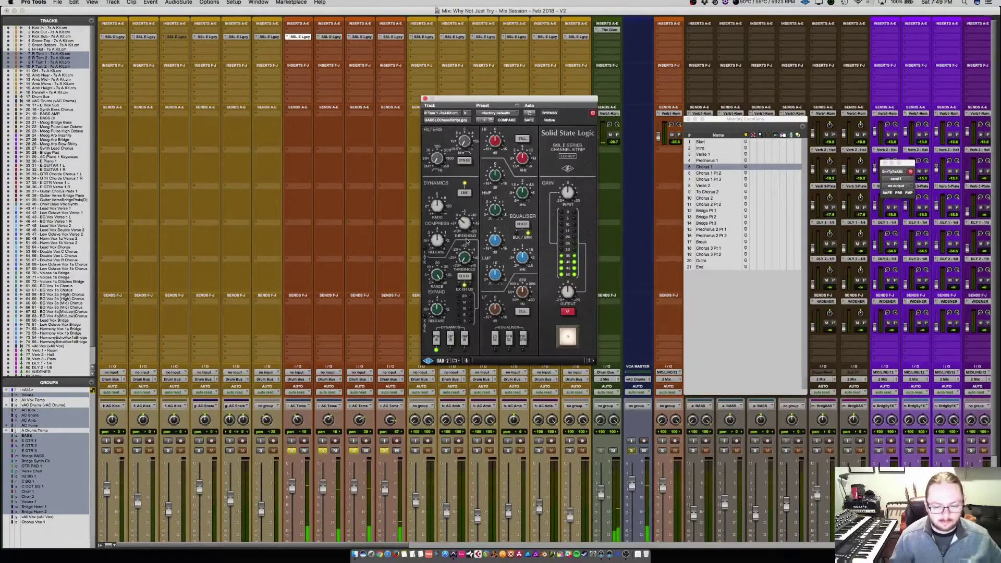
Adjust the compressor threshold on R Tom 1's channel strip and take the other toms out of solo
{"action": "left_click_drag", "start_coordinate": [463, 223], "coordinate": [474, 210]}
{"action": "left_click", "coordinate": [464, 339]}
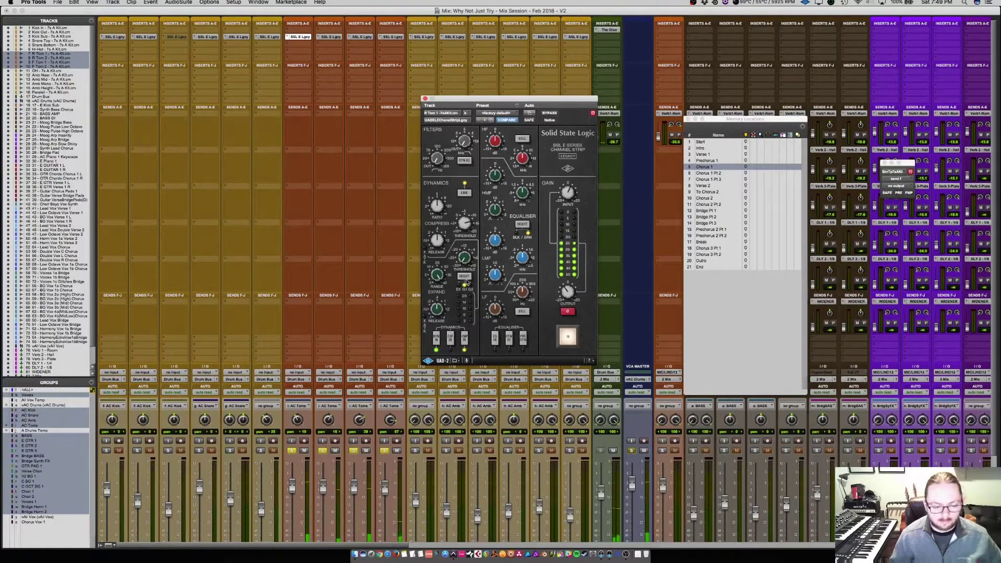
{"action": "left_click", "coordinate": [323, 451]}
{"action": "left_click", "coordinate": [354, 451]}
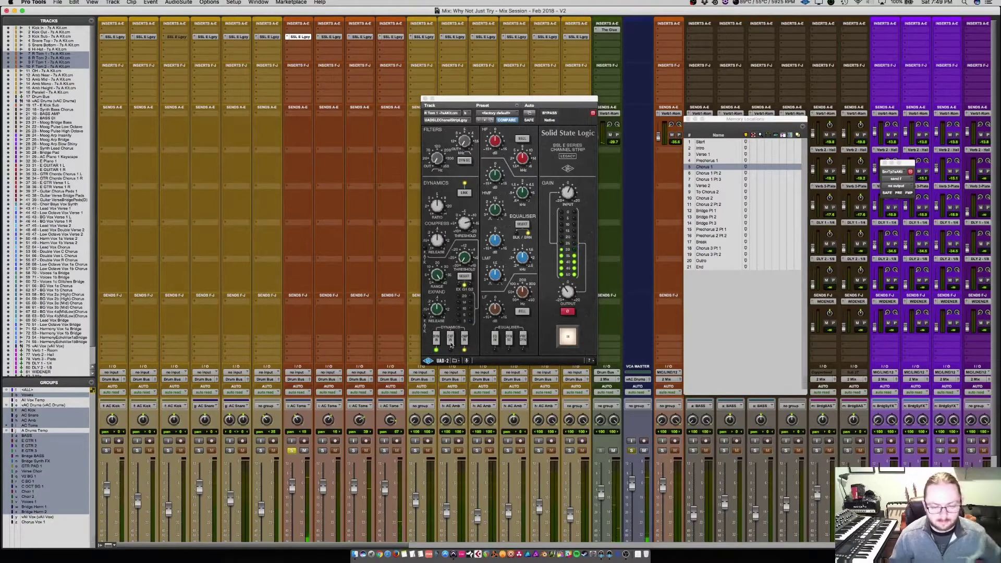
Finish the dynamics switching on R Tom 1, shape it with the equaliser in black mode, and close the channel strip
{"action": "left_click", "coordinate": [450, 341]}
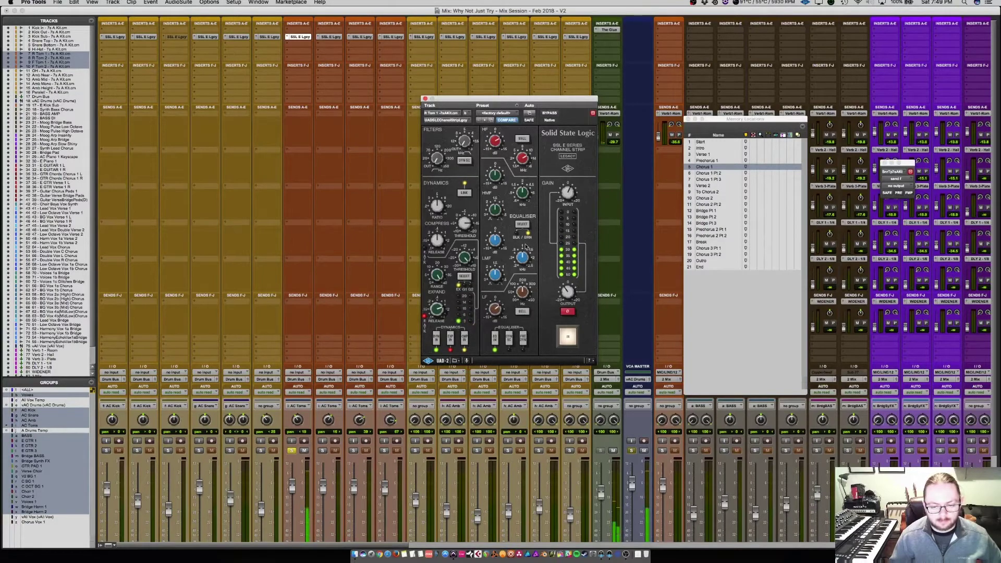
{"action": "left_click", "coordinate": [521, 237]}
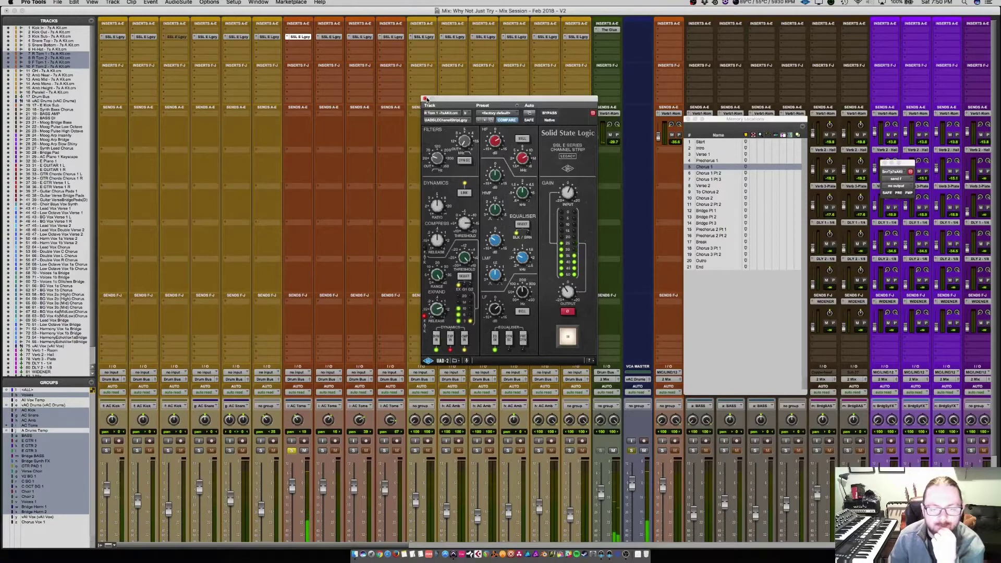
{"action": "left_click", "coordinate": [424, 99]}
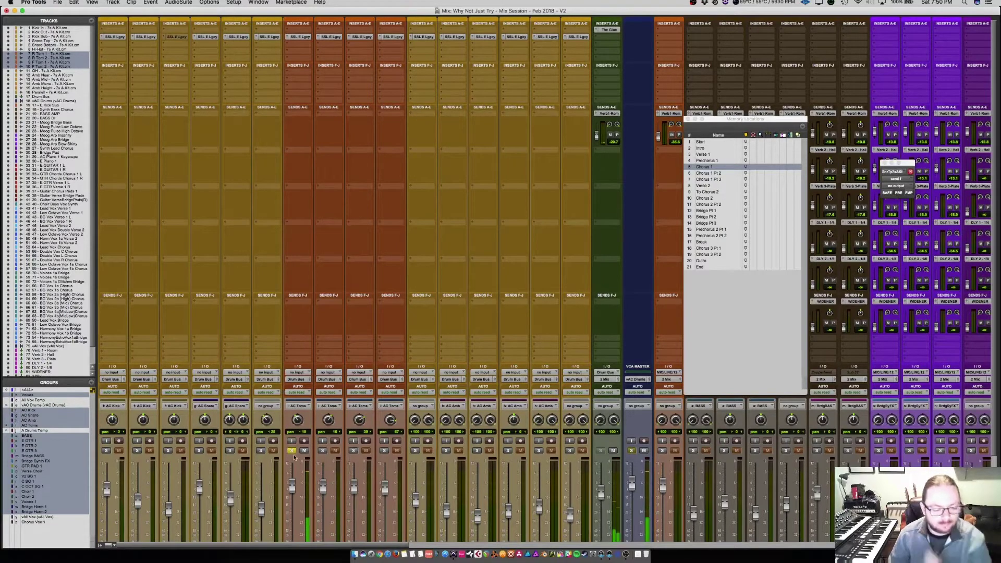
Solo R Tom 2 in place of R Tom 1 and copy R Tom 1's SSL channel strip settings to it
{"action": "scroll", "coordinate": [344, 385], "scroll_direction": "down", "scroll_amount": 1}
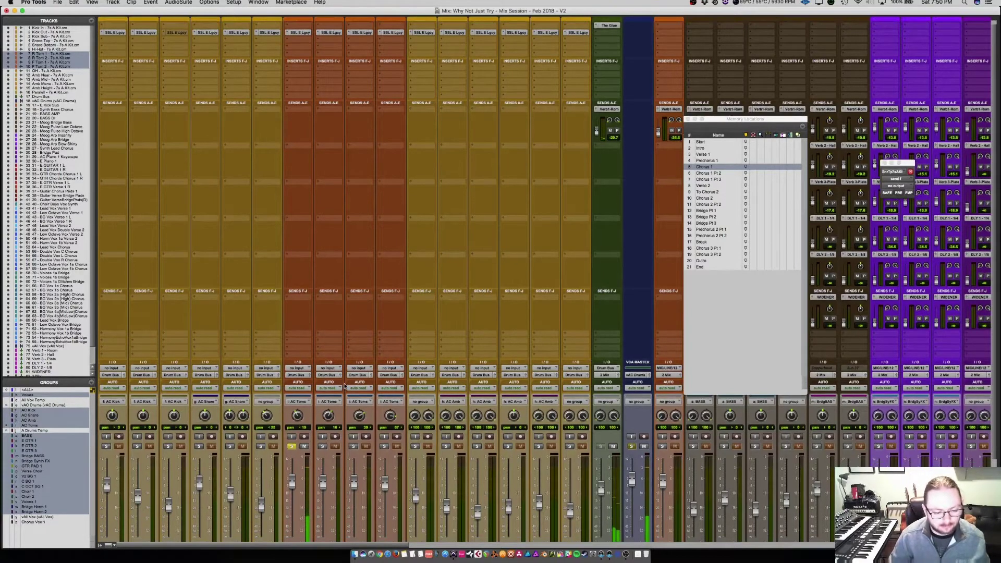
{"action": "left_click", "coordinate": [292, 446]}
{"action": "left_click", "coordinate": [322, 446]}
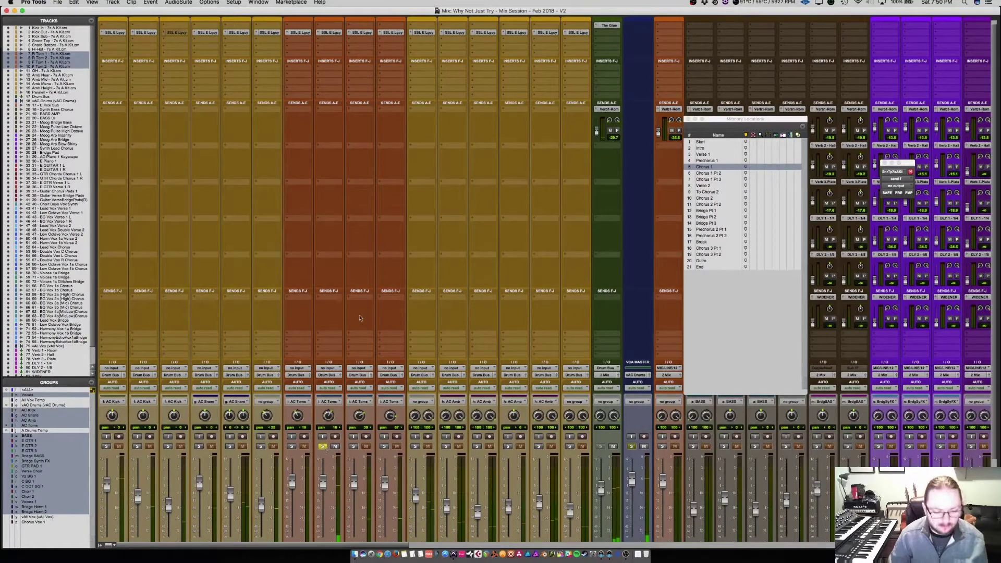
{"action": "left_click", "coordinate": [300, 32]}
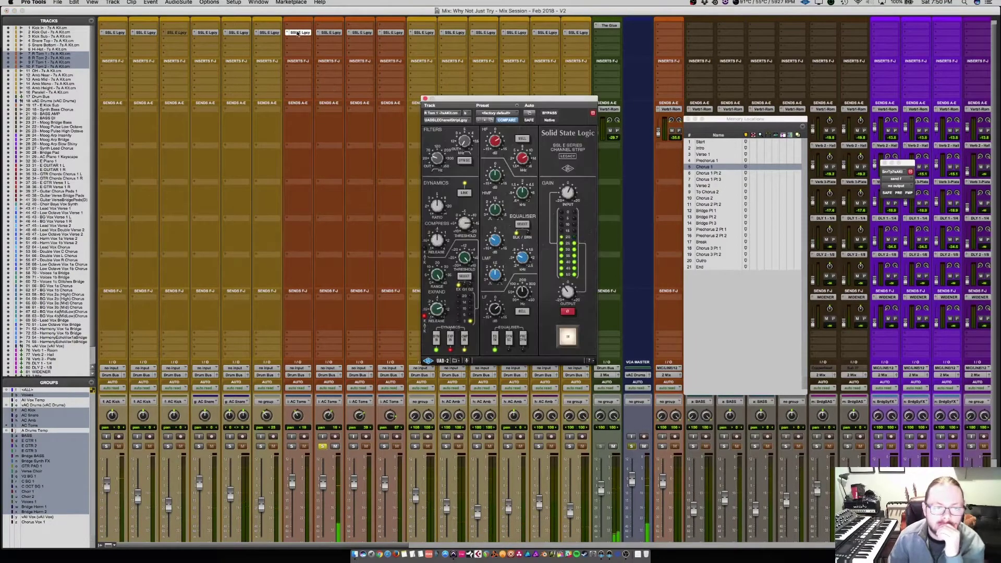
{"action": "left_click", "coordinate": [331, 32]}
{"action": "left_click", "coordinate": [307, 26]}
{"action": "left_click", "coordinate": [331, 32]}
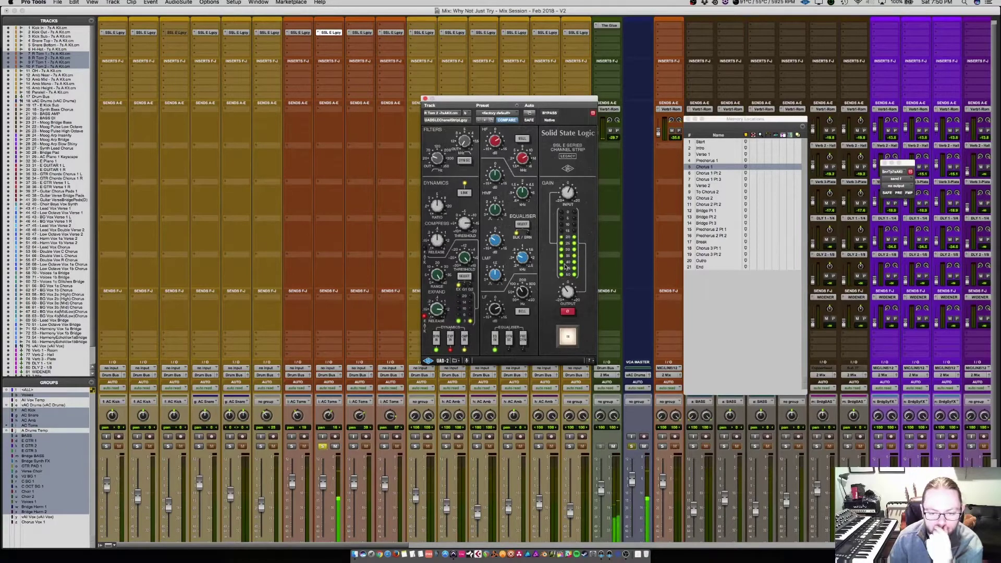
Add R Tom 1 to the solo and listen to both rack toms together while checking the looped fill in the Edit window
{"action": "left_click", "coordinate": [292, 447]}
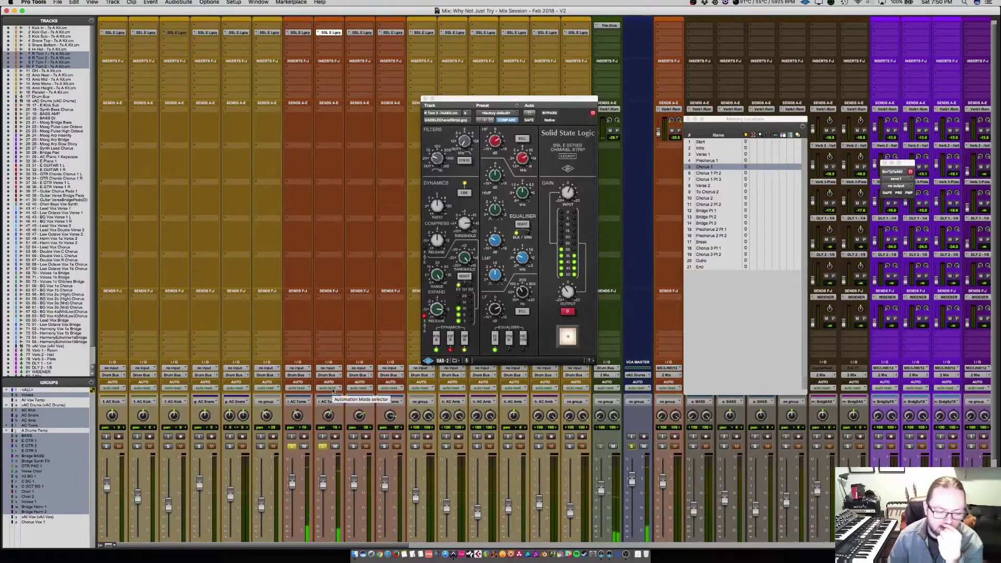
{"action": "key", "text": "super+equal"}
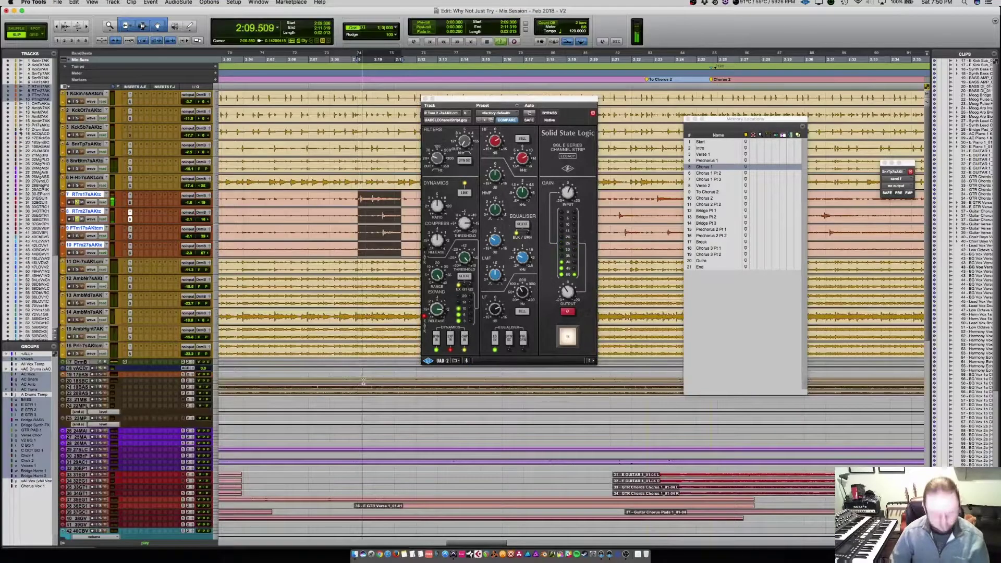
{"action": "key", "text": "super+equal"}
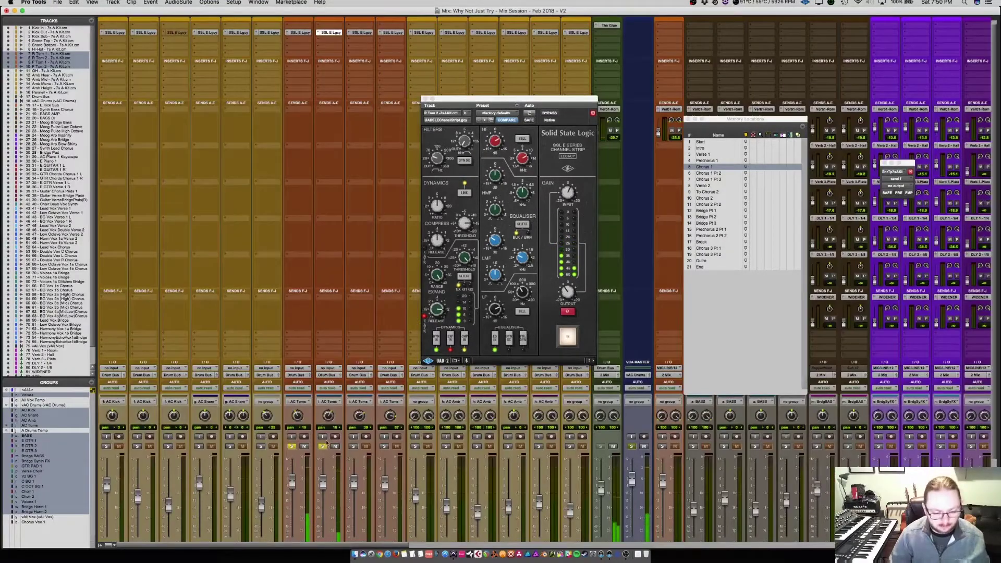
Solo only F Tom 1, copy R Tom 2's SSL channel strip settings to it, and close the plug-in window after listening
{"action": "left_click", "coordinate": [354, 446], "text": "super"}
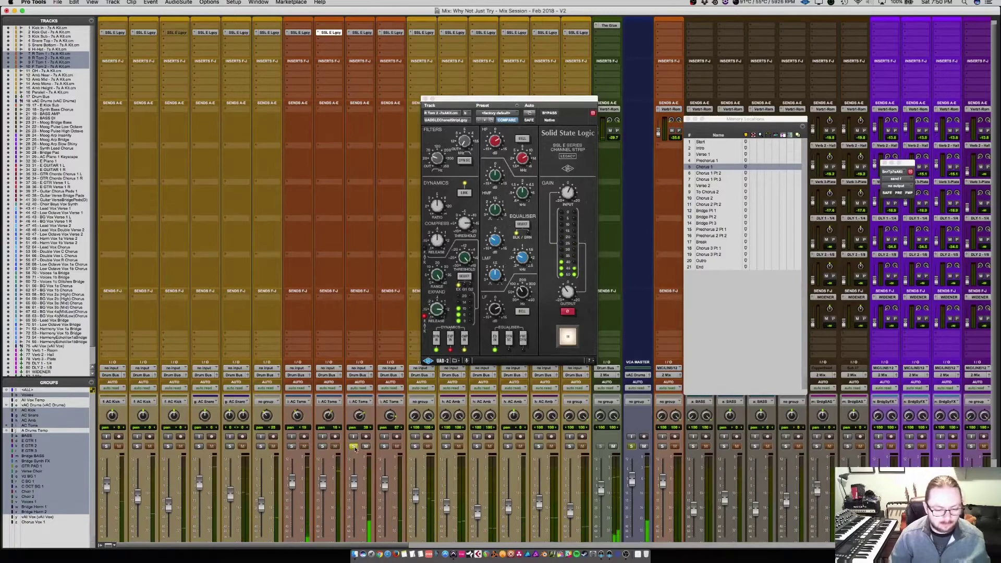
{"action": "left_click", "coordinate": [364, 33]}
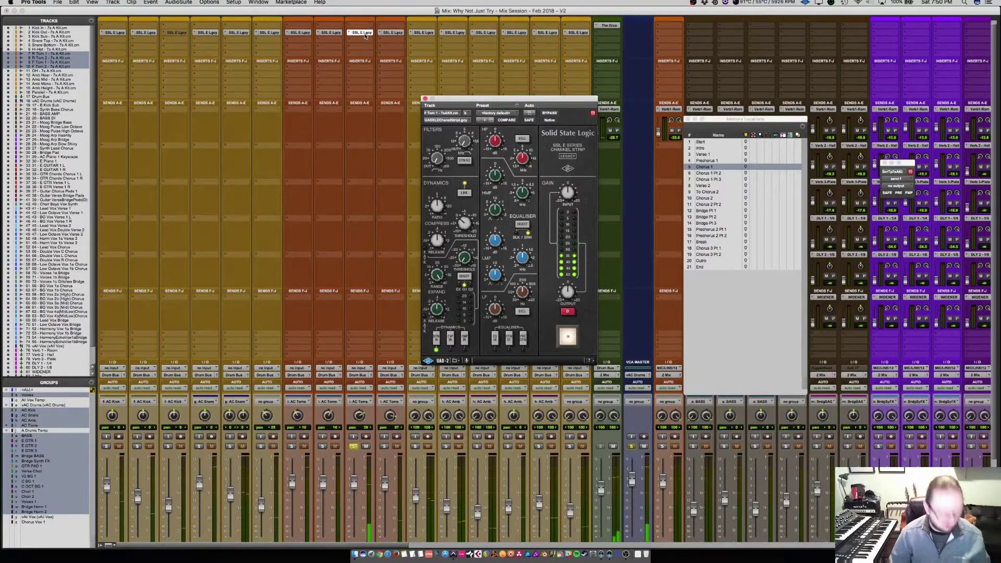
{"action": "left_click", "coordinate": [329, 33]}
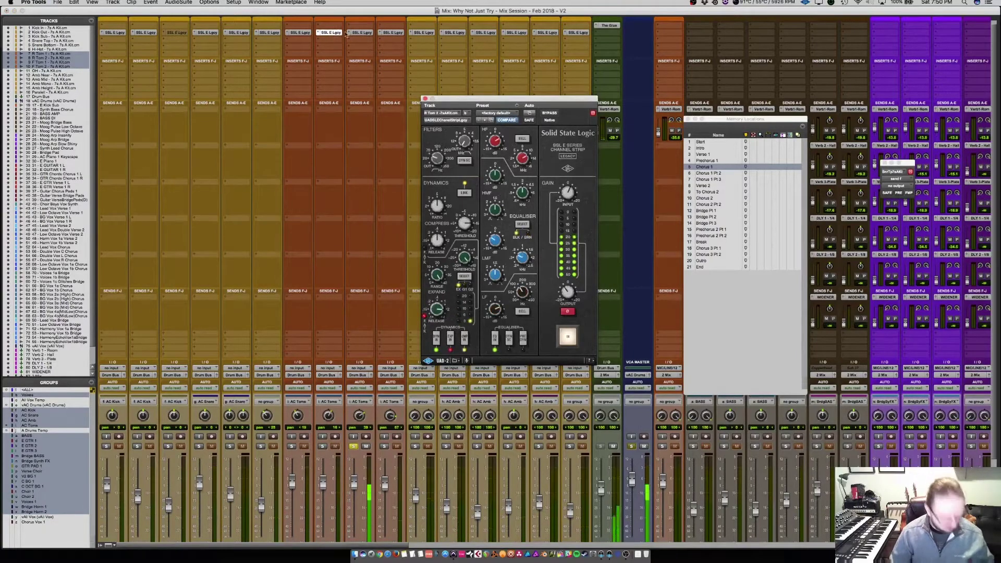
{"action": "left_click", "coordinate": [367, 33]}
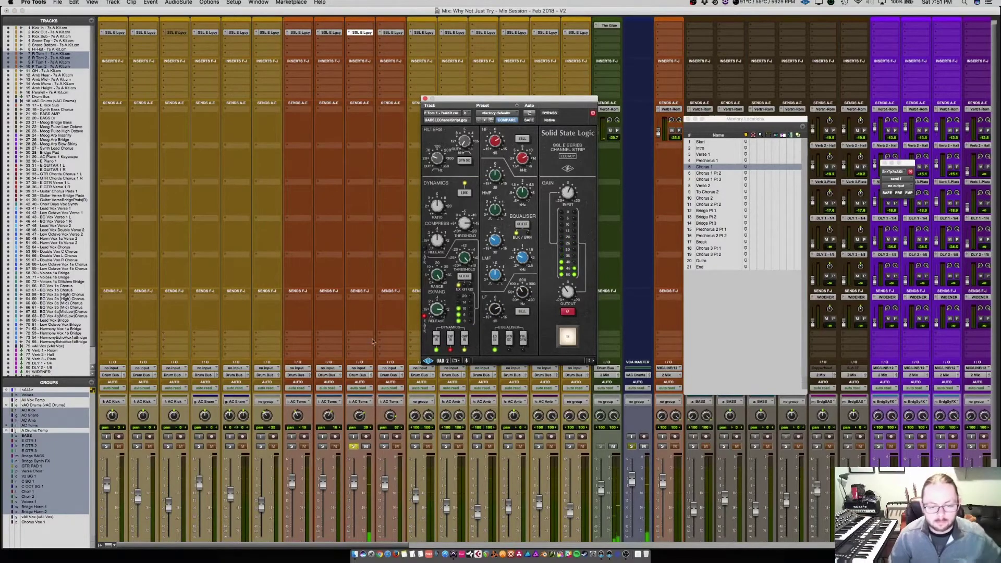
{"action": "scroll", "coordinate": [385, 394], "scroll_direction": "down", "scroll_amount": 3}
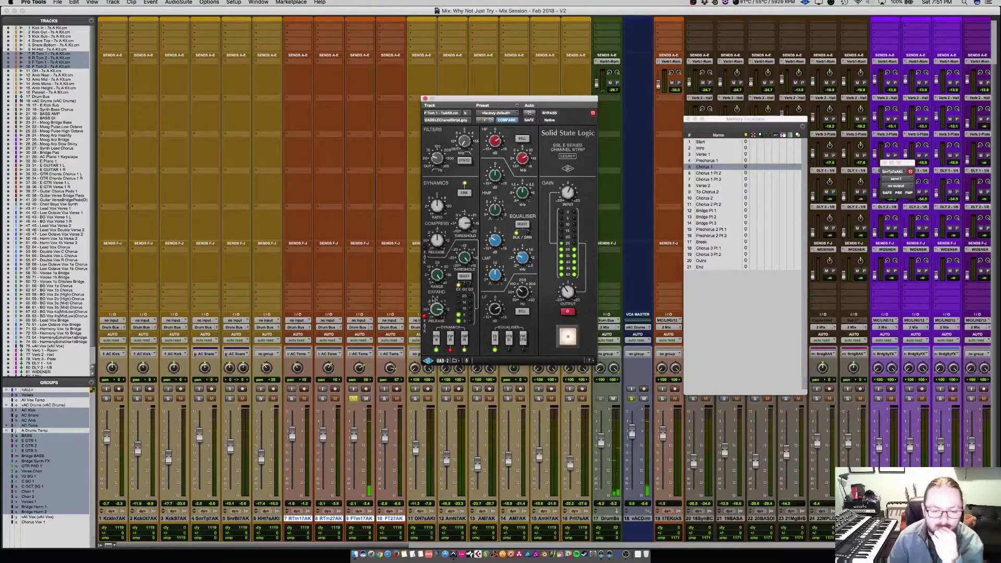
{"action": "left_click", "coordinate": [425, 98]}
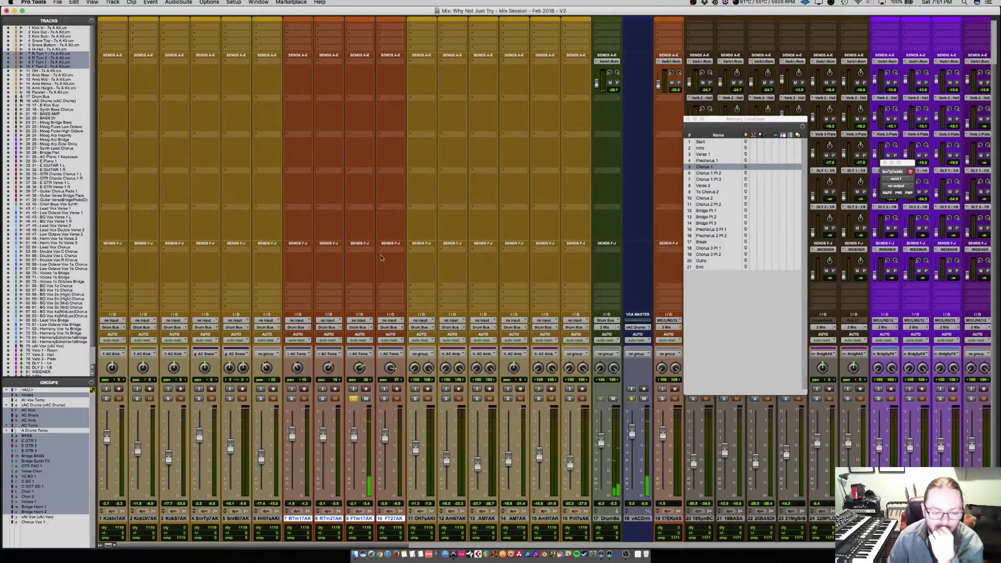
Add R Tom 2 and R Tom 1 to the solo alongside F Tom 1 to hear the three toms together
{"action": "left_click", "coordinate": [323, 399]}
{"action": "left_click", "coordinate": [291, 399]}
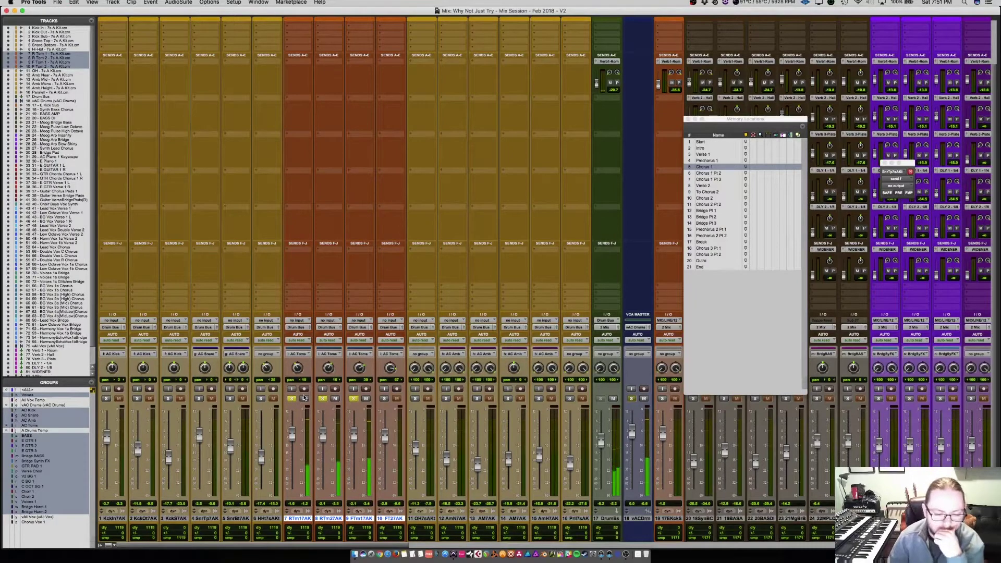
{"action": "scroll", "coordinate": [396, 365], "scroll_direction": "down", "scroll_amount": 4}
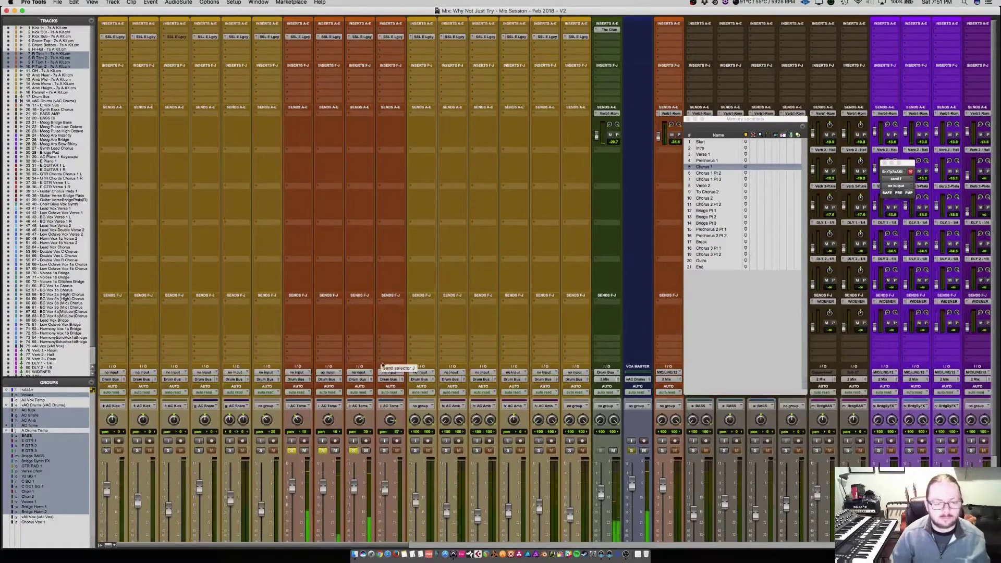
{"action": "scroll", "coordinate": [365, 280], "scroll_direction": "up", "scroll_amount": 5}
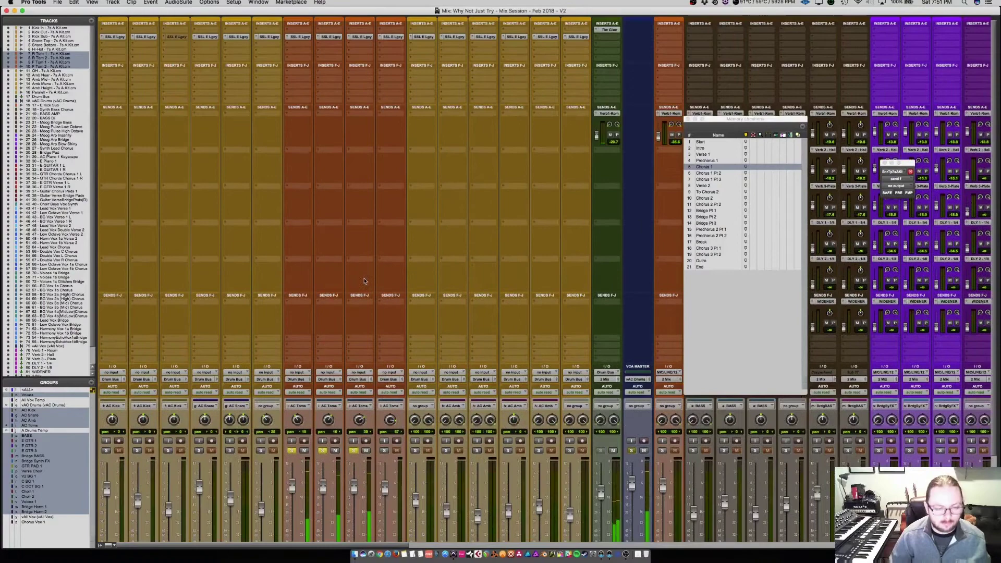
Turn off the expanded control views of Send F, Send E and Send D in the Mix window
{"action": "left_click", "coordinate": [328, 39], "text": "alt+shift+super"}
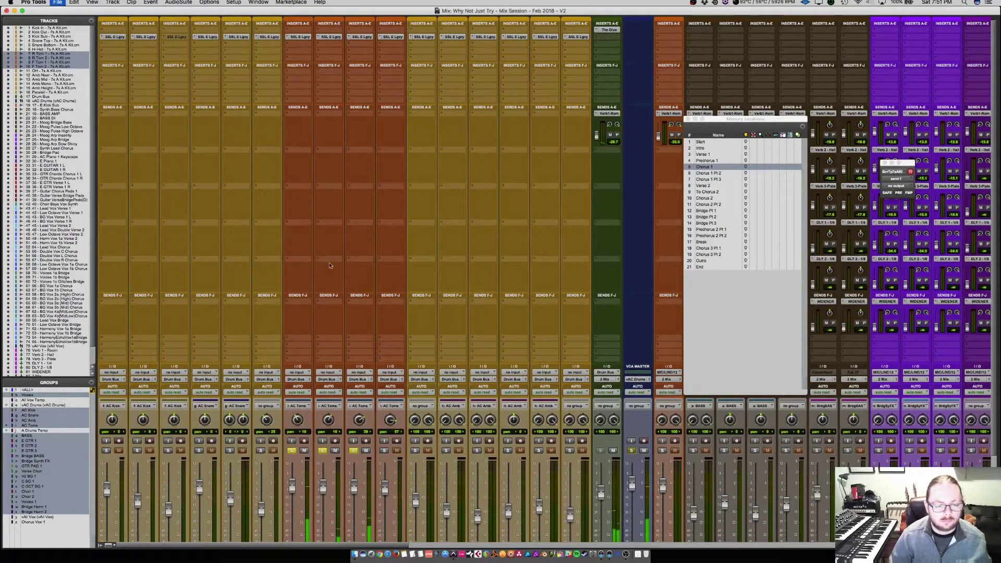
{"action": "left_click", "coordinate": [330, 107]}
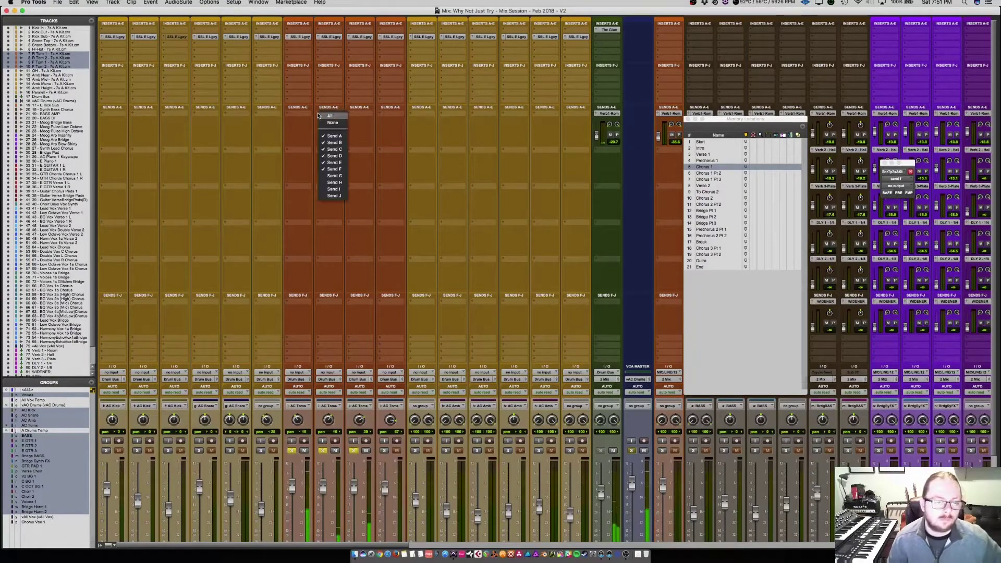
{"action": "left_click", "coordinate": [327, 169]}
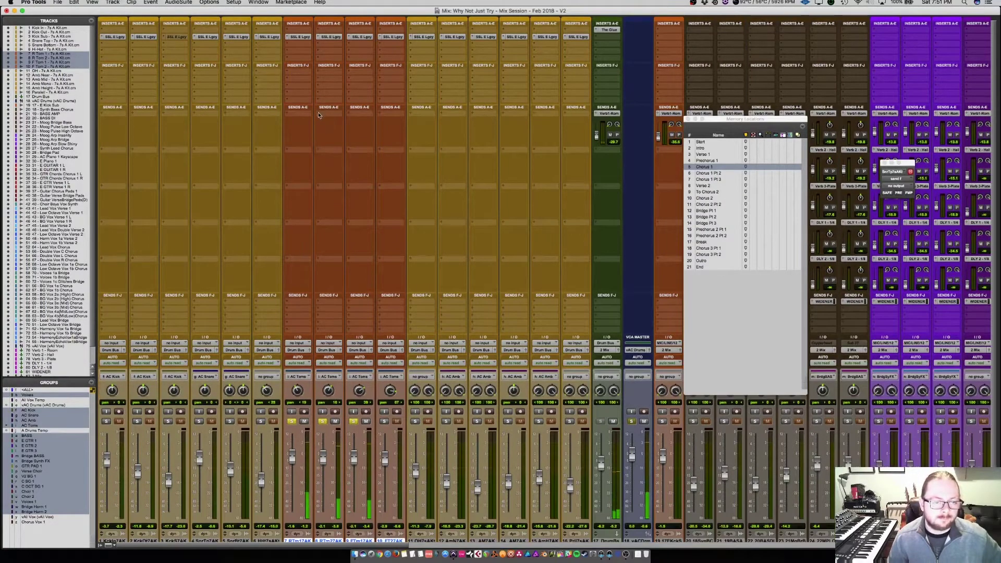
{"action": "left_click", "coordinate": [330, 107]}
{"action": "left_click", "coordinate": [329, 163]}
{"action": "left_click", "coordinate": [330, 108]}
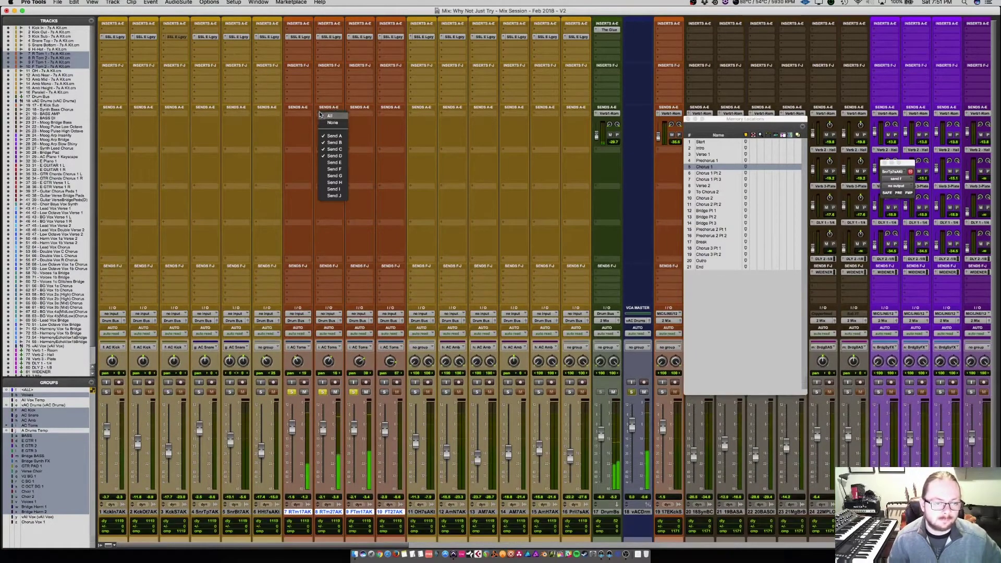
{"action": "left_click", "coordinate": [334, 157]}
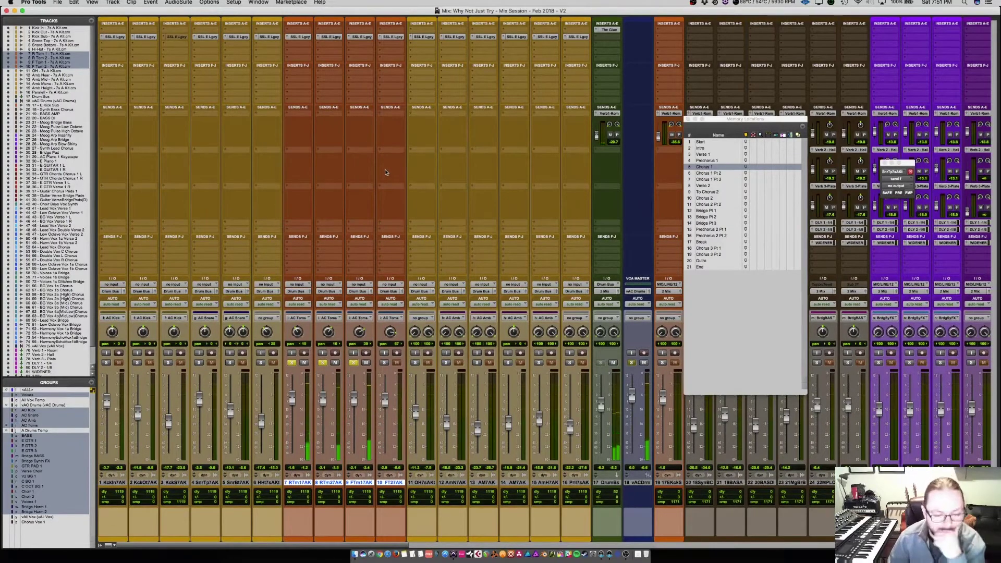
Select the floor tom hits around 2:49, just before Bridge Pt 1, on both floor tom tracks and play that selection
{"action": "key", "text": "super+equal"}
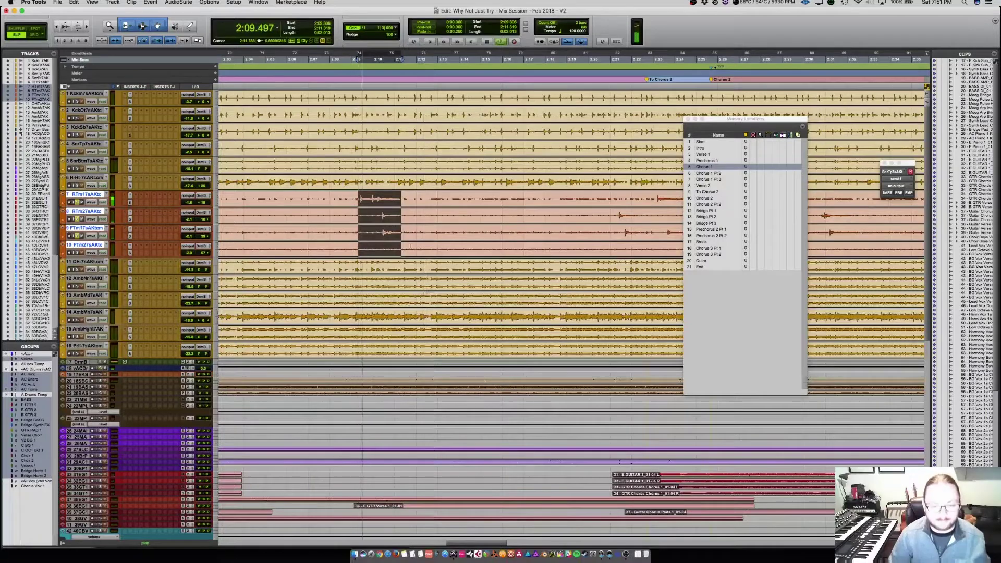
{"action": "scroll", "coordinate": [492, 236], "scroll_direction": "right", "scroll_amount": 5}
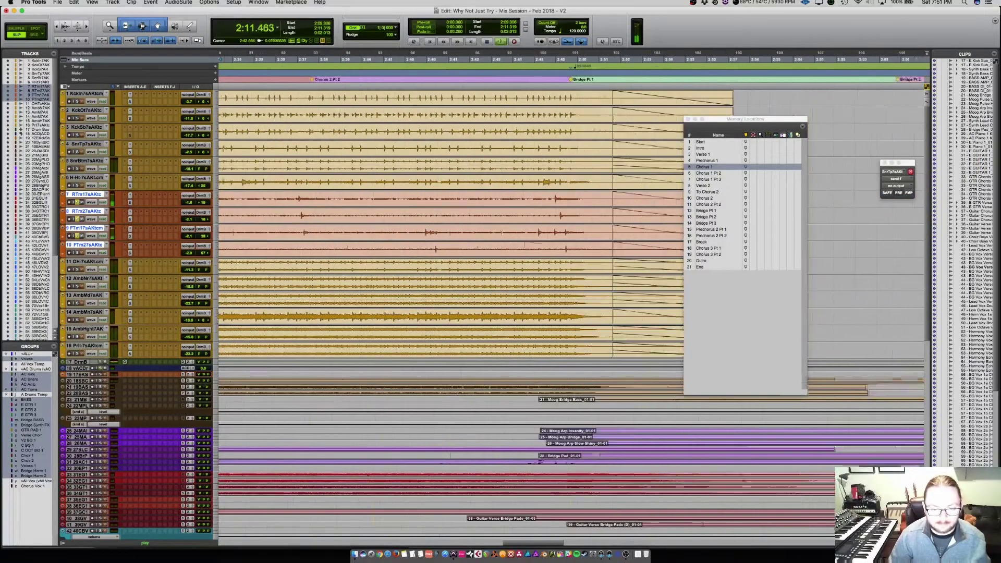
{"action": "left_click_drag", "start_coordinate": [463, 230], "coordinate": [500, 244]}
{"action": "key", "text": "space"}
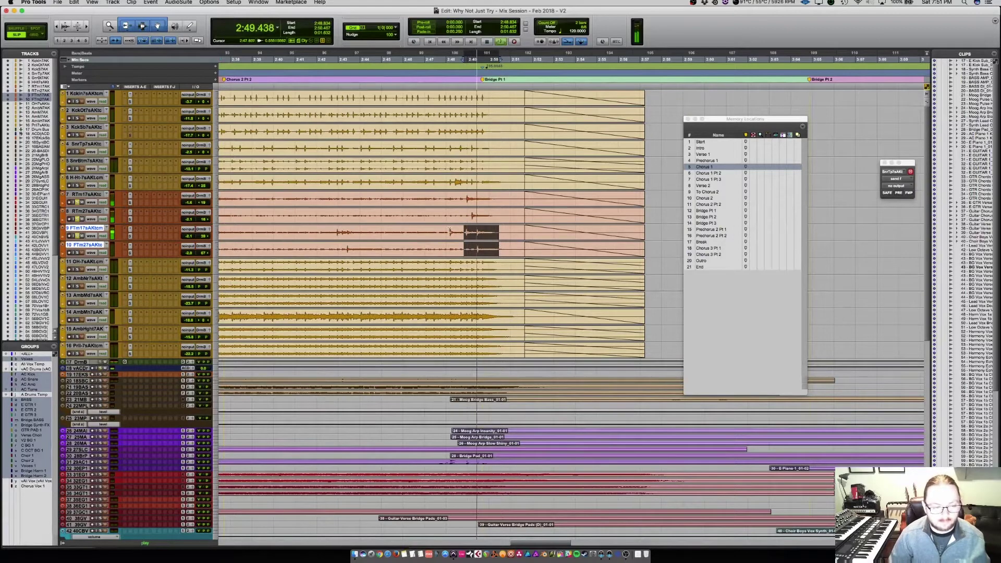
Switch to the Mix window and solo only F Tom 2, removing F Tom 1, R Tom 2 and R Tom 1 from the solo
{"action": "key", "text": "super+equal"}
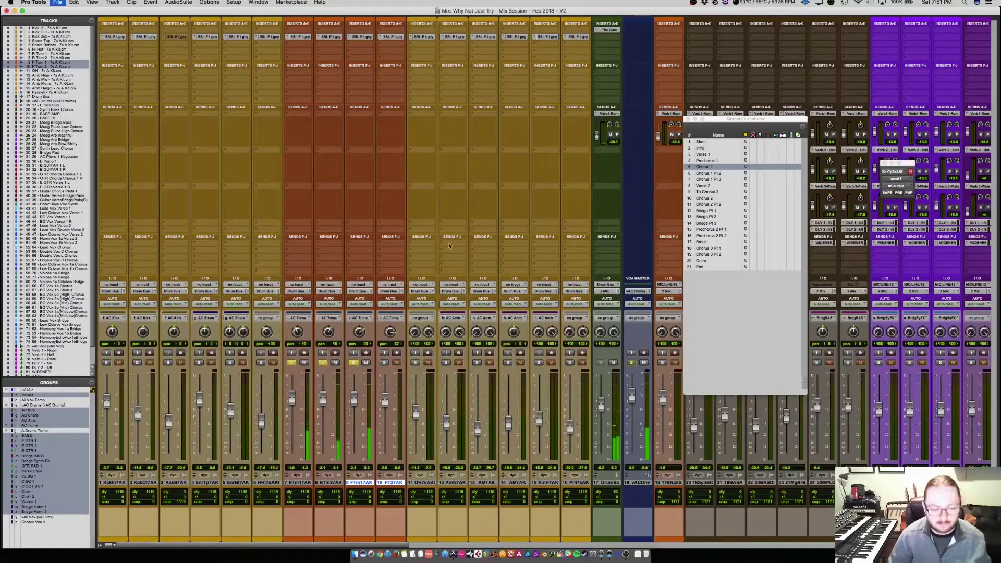
{"action": "left_click", "coordinate": [353, 363]}
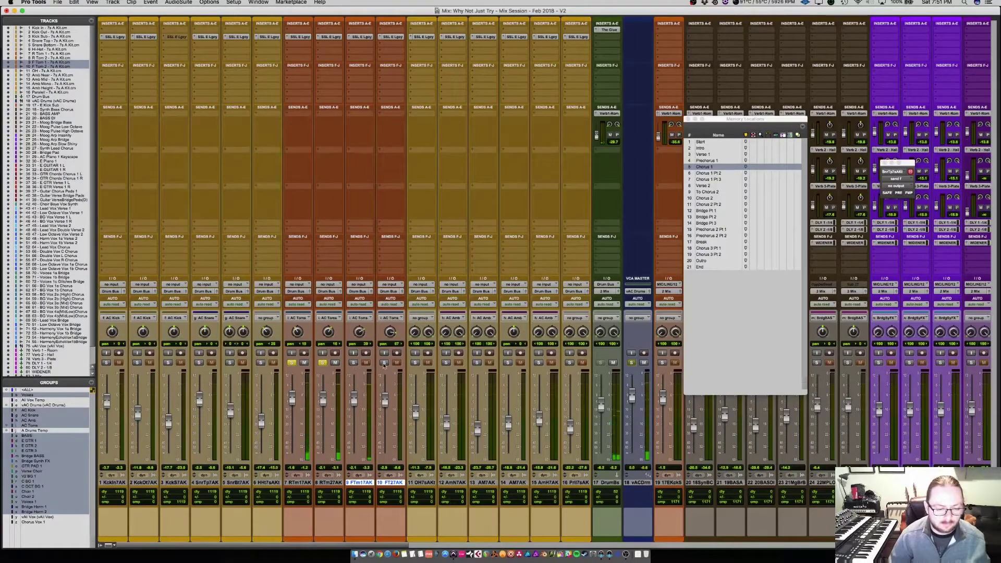
{"action": "key", "text": "shift+s"}
{"action": "left_click", "coordinate": [354, 362]}
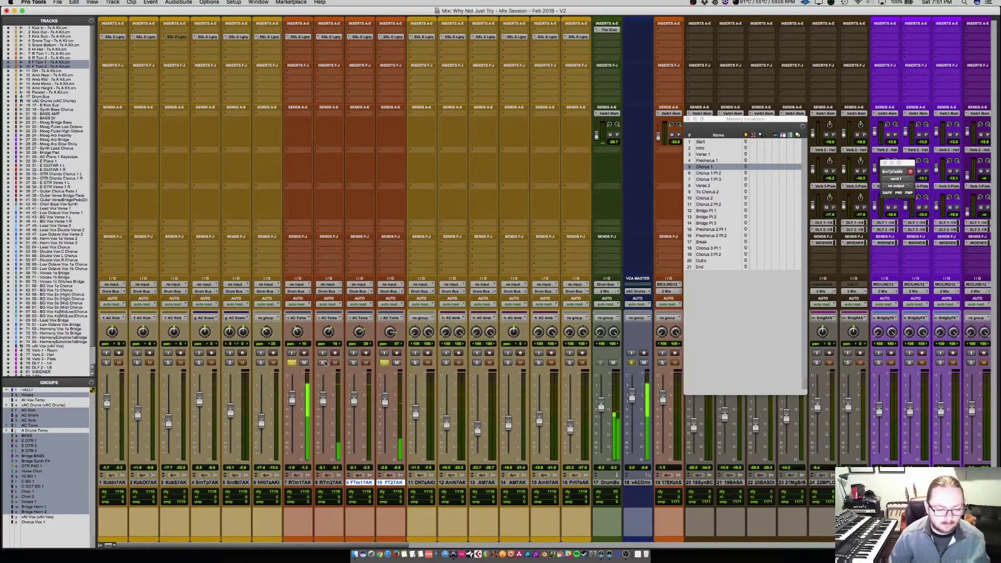
{"action": "left_click", "coordinate": [322, 362]}
{"action": "left_click", "coordinate": [291, 363]}
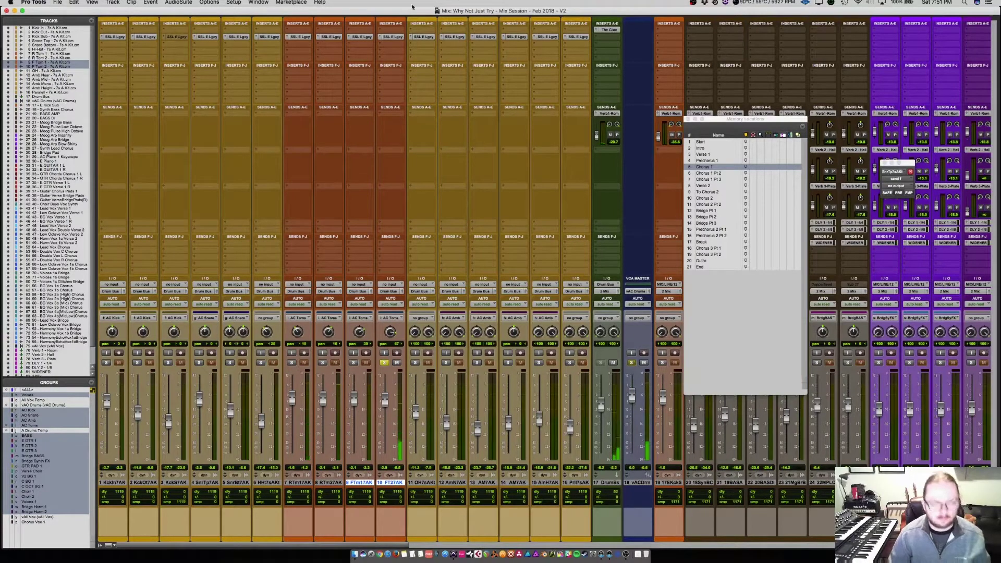
Copy F Tom 1's SSL channel strip settings to F Tom 2, then listen to all four toms soloed together and close the plug-in window
{"action": "left_click", "coordinate": [365, 37]}
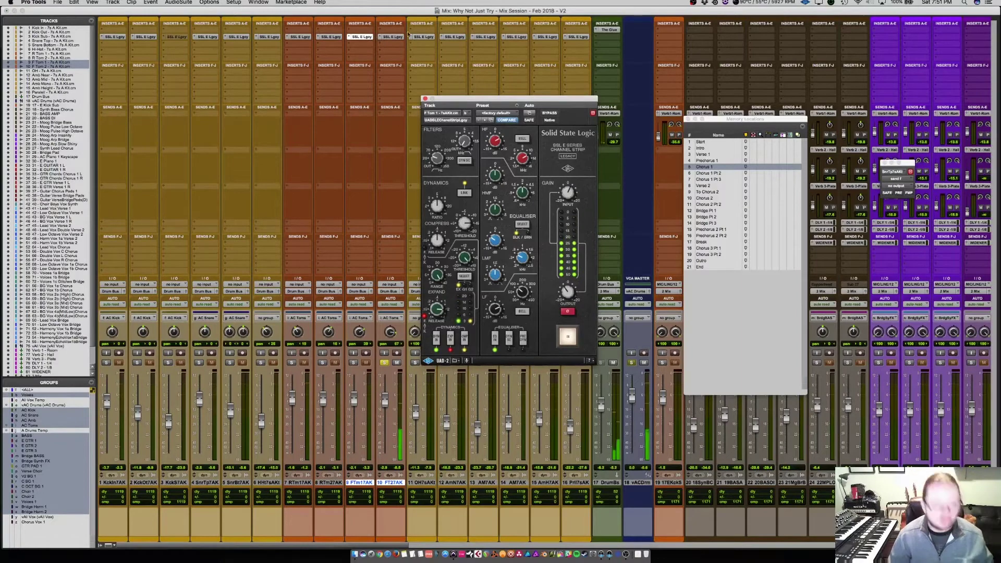
{"action": "left_click", "coordinate": [395, 38]}
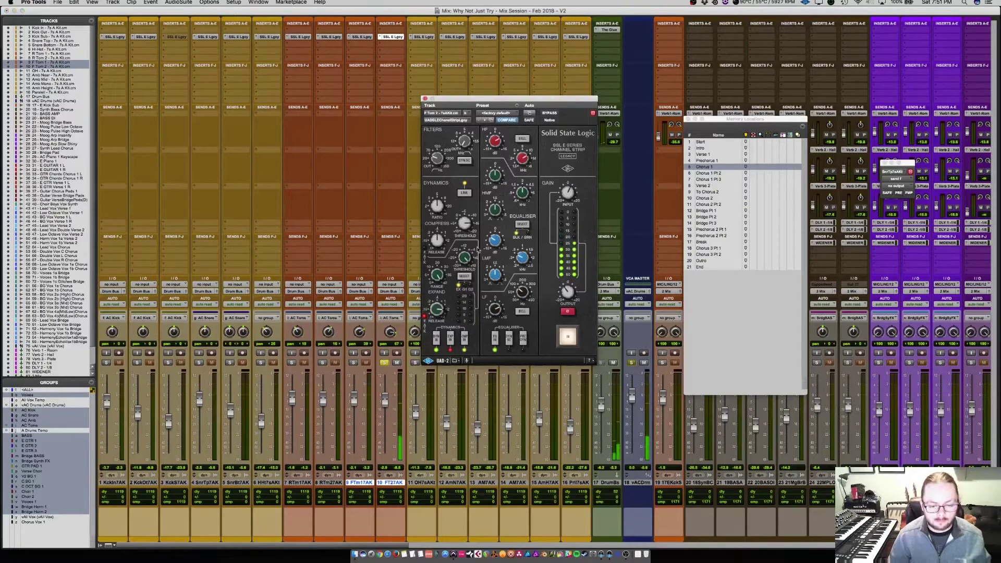
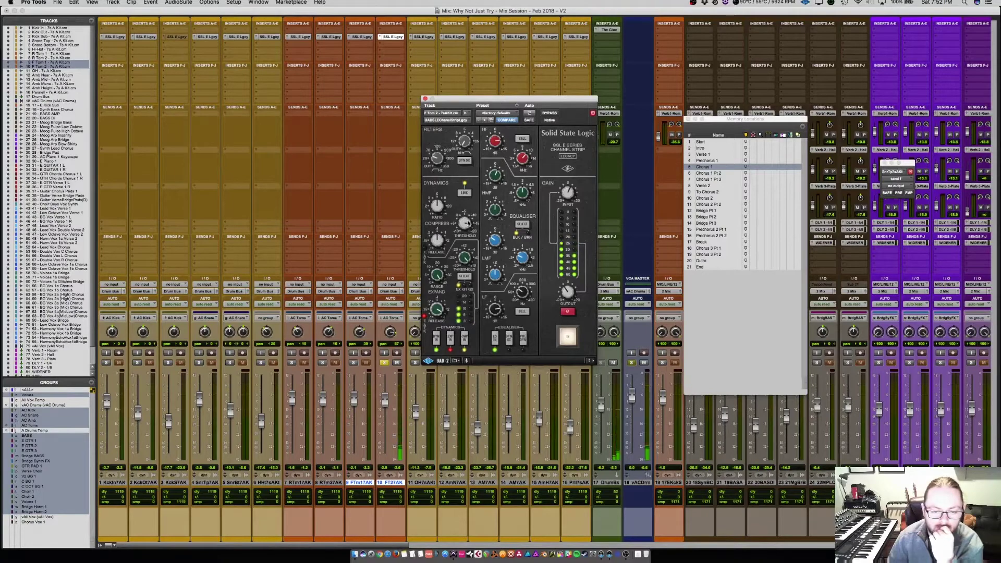
{"action": "left_click", "coordinate": [353, 363]}
{"action": "left_click", "coordinate": [323, 362]}
{"action": "left_click", "coordinate": [291, 362]}
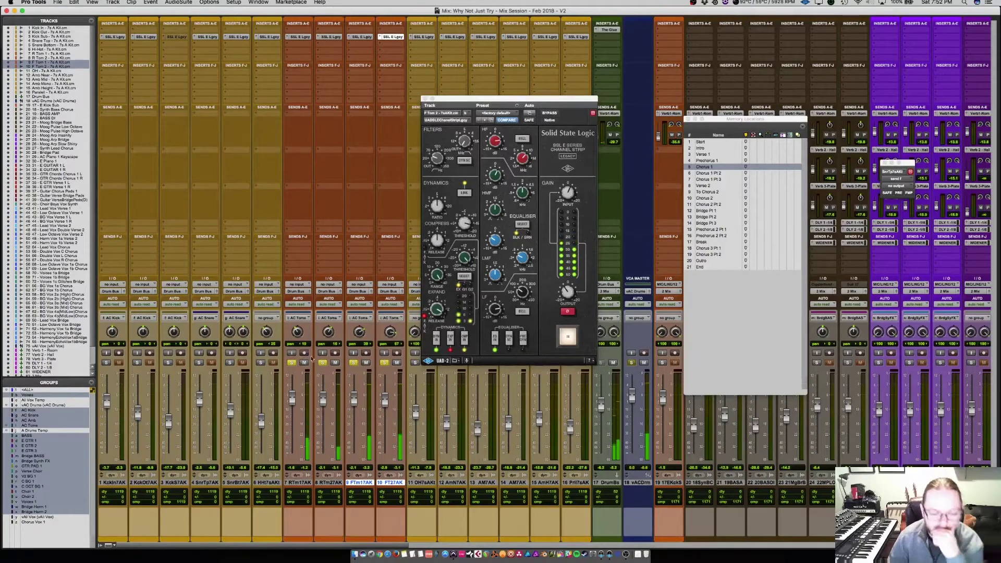
{"action": "left_click", "coordinate": [425, 99]}
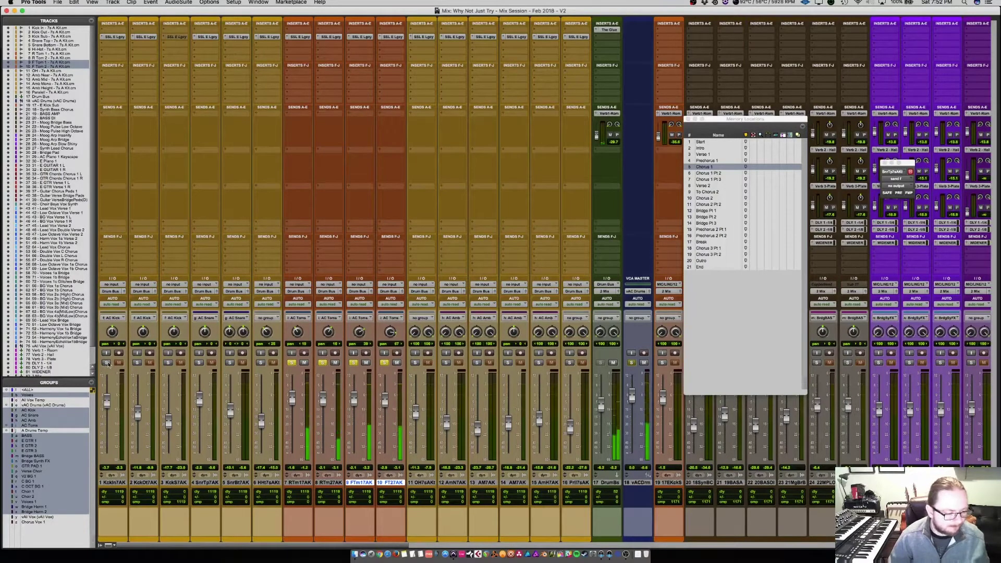
Add the kick, snare, hi-hat and overhead tracks to the tom solo to hear the kit together
{"action": "left_click", "coordinate": [168, 362]}
{"action": "left_click", "coordinate": [199, 363]}
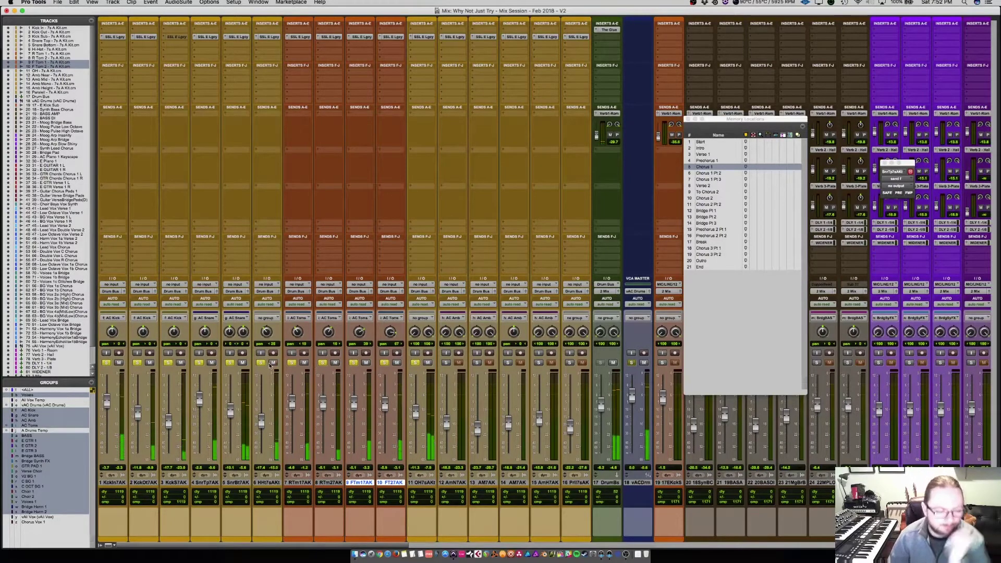
{"action": "key", "text": "super+equal"}
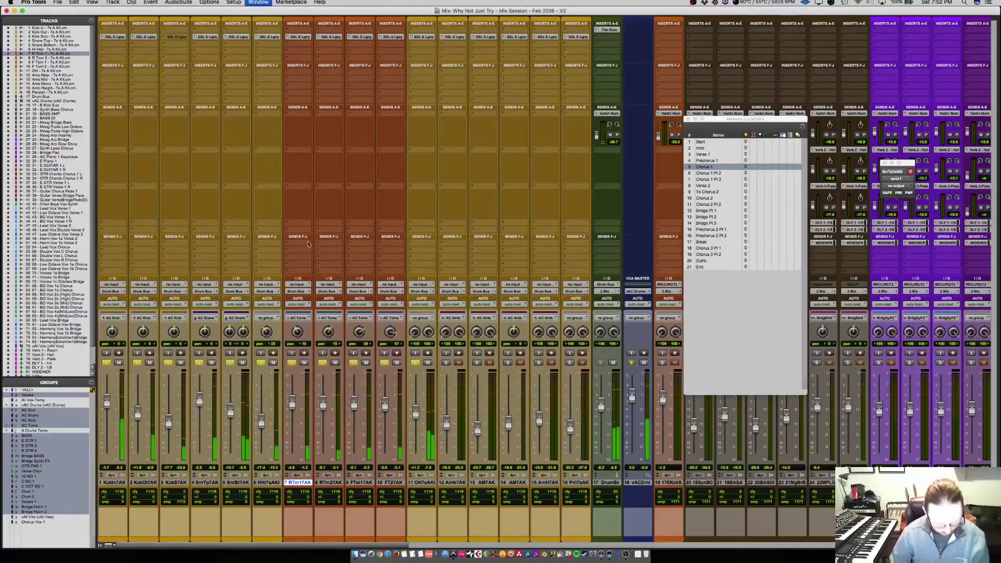
{"action": "key", "text": "super+equal"}
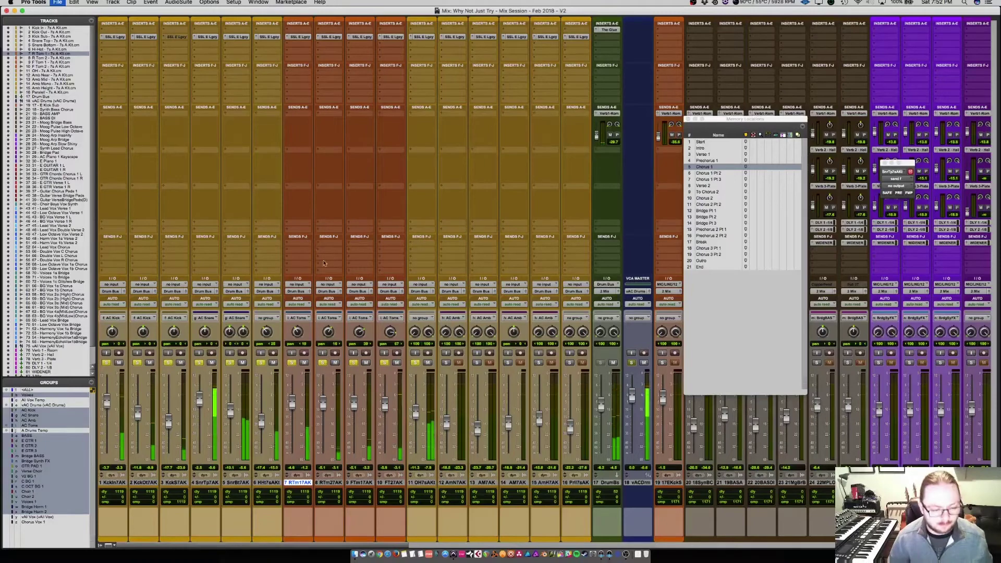
Change the dynamics switching in Snare Top's SSL channel strip, go over Snare Bottom's strip, and close the plug-in window
{"action": "left_click", "coordinate": [206, 37]}
{"action": "left_click", "coordinate": [450, 340]}
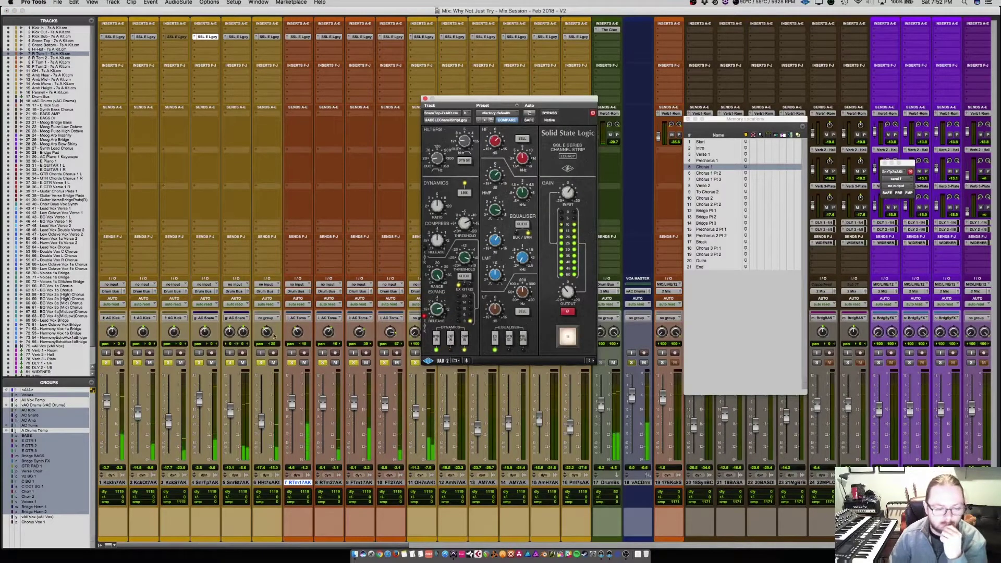
{"action": "left_click", "coordinate": [241, 37]}
{"action": "left_click", "coordinate": [241, 37]}
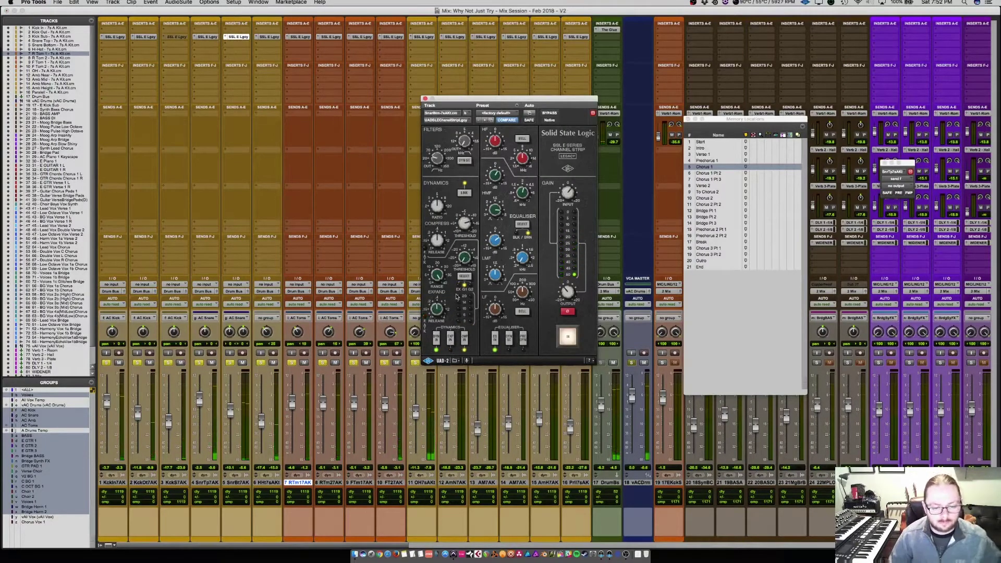
{"action": "left_click", "coordinate": [425, 99]}
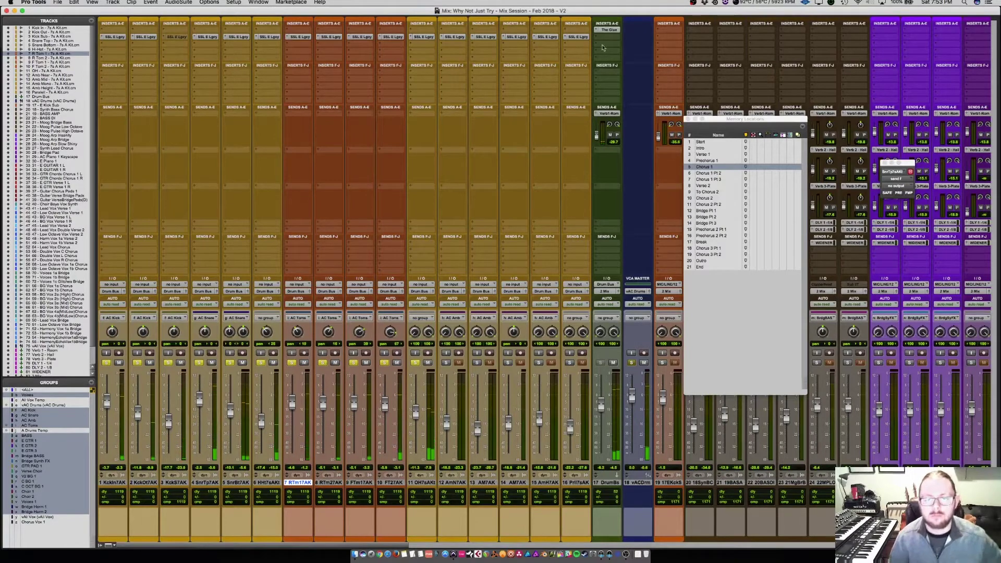
Set The Glue's threshold on the Drum Bus to about -6.4 dB, compare it bypassed and active, and close the plug-in
{"action": "left_click", "coordinate": [608, 30]}
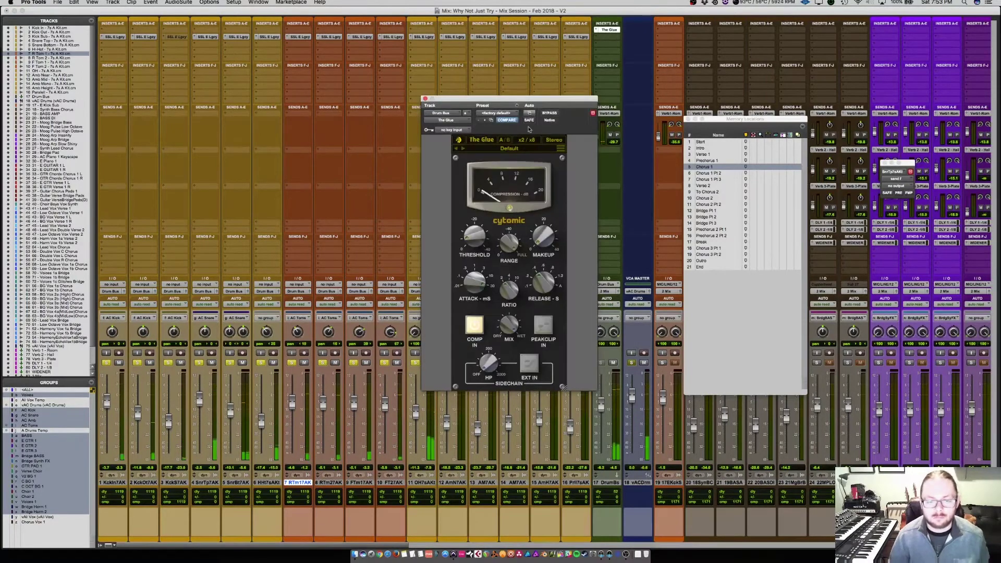
{"action": "left_click_drag", "start_coordinate": [477, 240], "coordinate": [478, 235]}
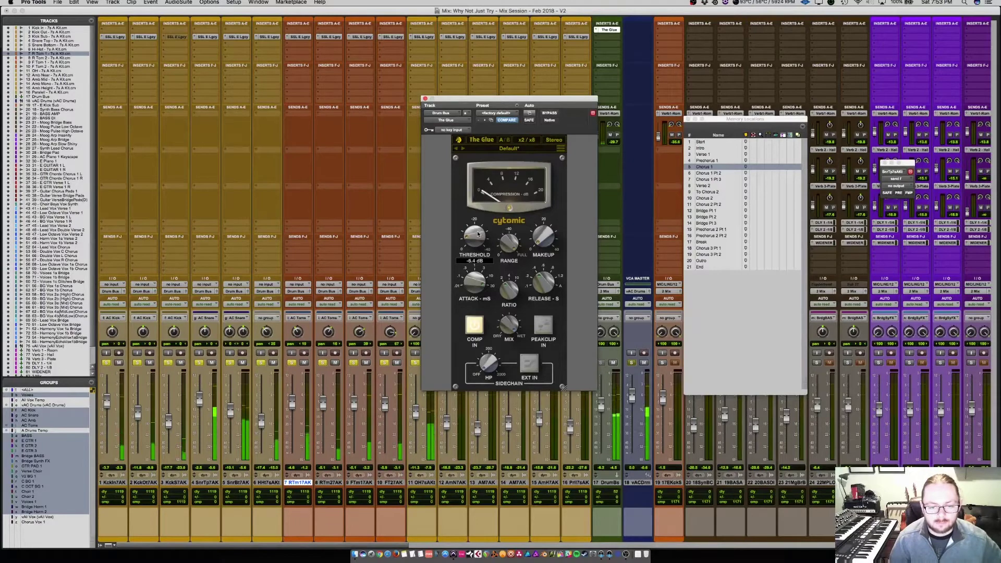
{"action": "left_click", "coordinate": [550, 113]}
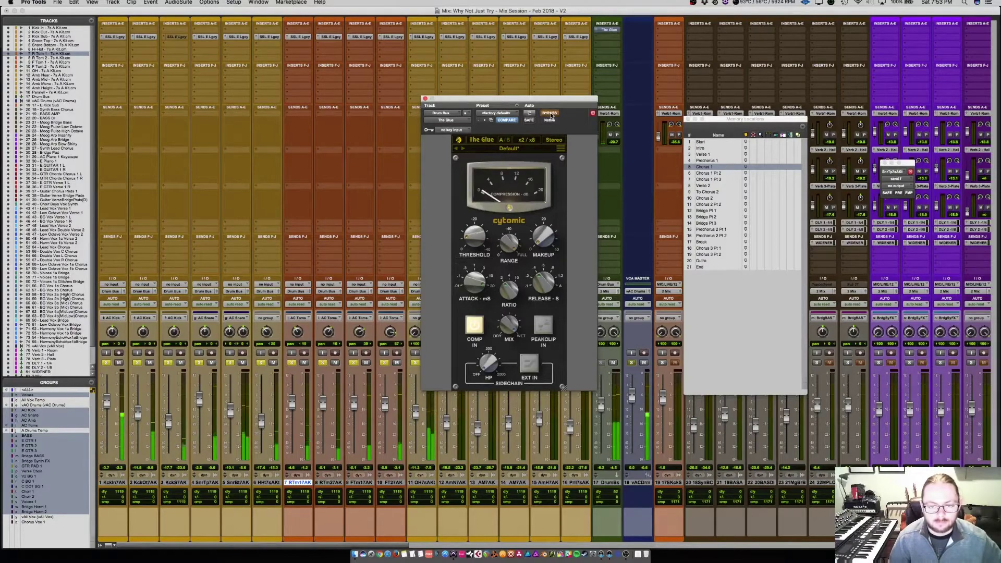
{"action": "left_click", "coordinate": [550, 113]}
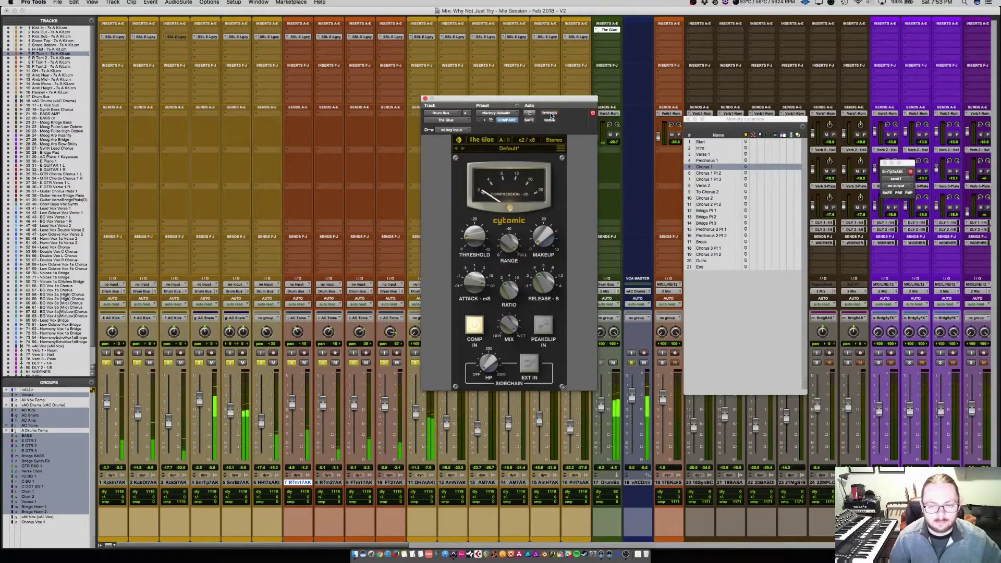
{"action": "left_click", "coordinate": [425, 99]}
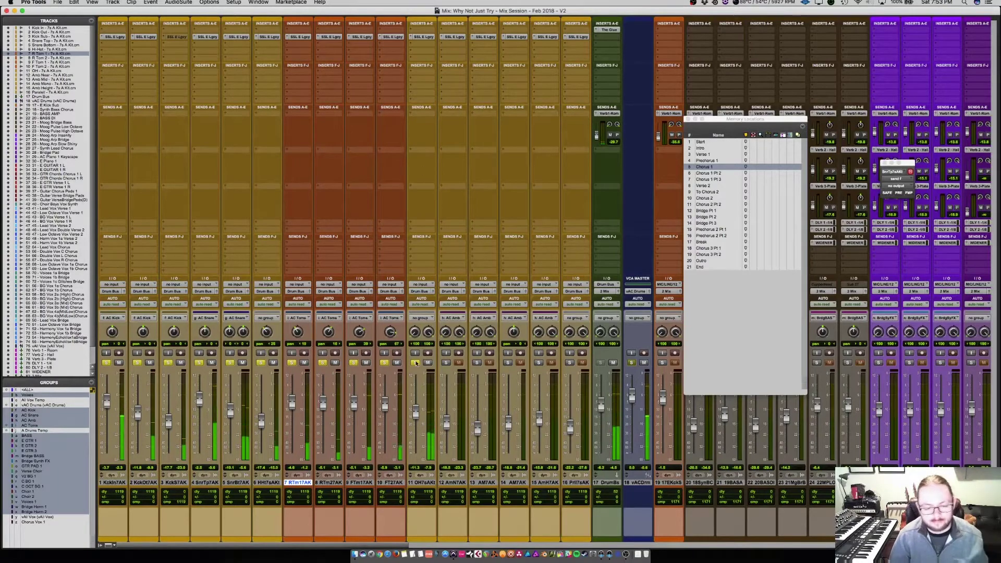
Listen to the grouped ambience mics and the parallel track in separate solos, ending with only Amb Near soloed
{"action": "left_click", "coordinate": [447, 363]}
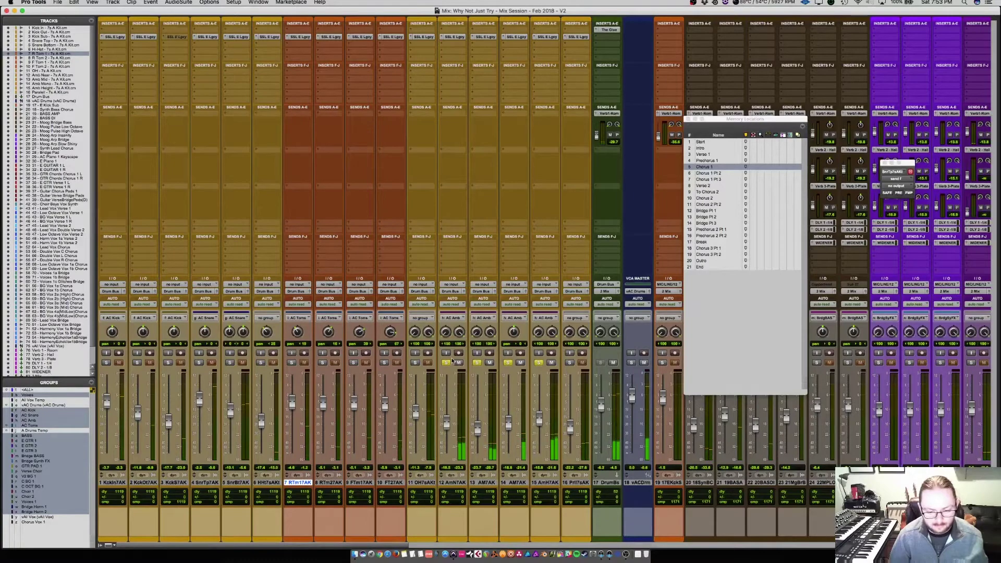
{"action": "left_click", "coordinate": [538, 363]}
{"action": "left_click", "coordinate": [569, 363]}
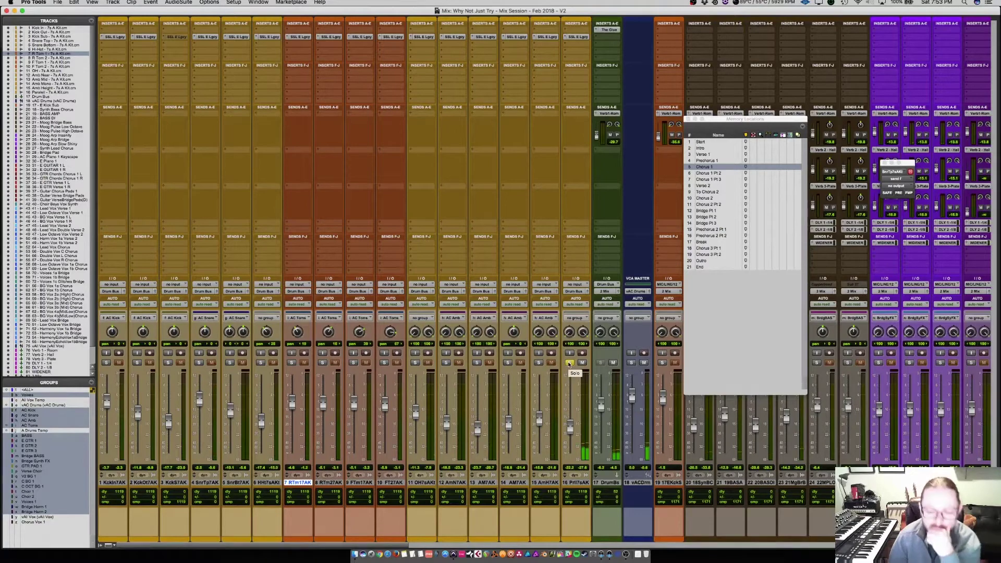
{"action": "left_click", "coordinate": [569, 363]}
{"action": "left_click", "coordinate": [445, 363]}
{"action": "left_click", "coordinate": [446, 362]}
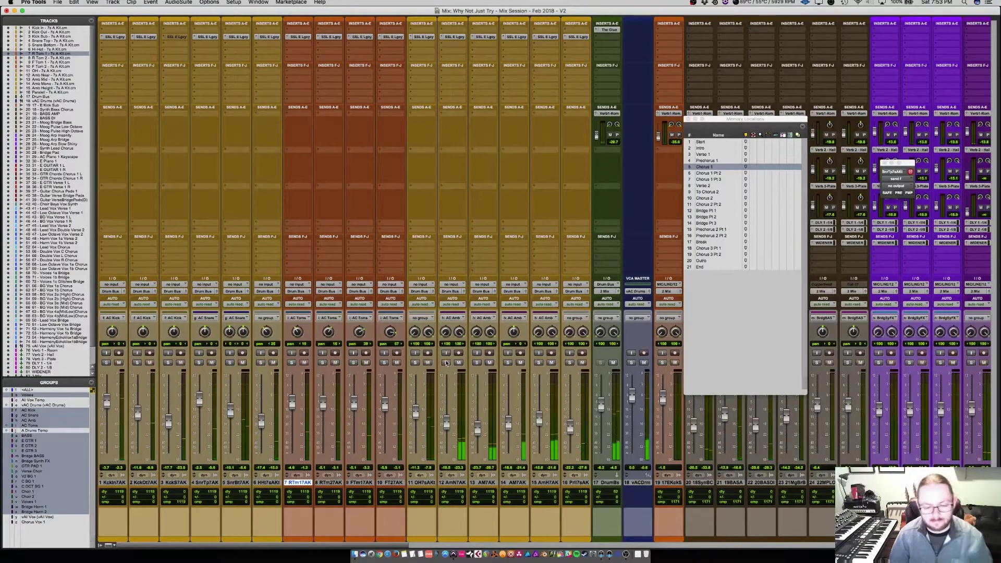
{"action": "left_click", "coordinate": [445, 363], "text": "ctrl"}
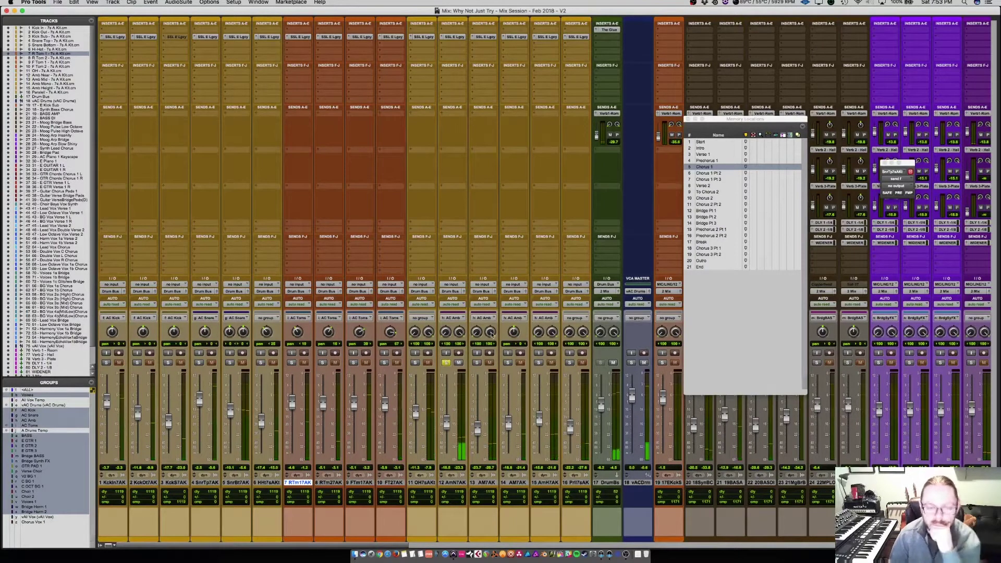
Play from Chorus 1 and open Amb Near's SSL channel strip, moving its window clear of the Memory Locations list
{"action": "left_click", "coordinate": [454, 42]}
{"action": "left_click", "coordinate": [457, 38]}
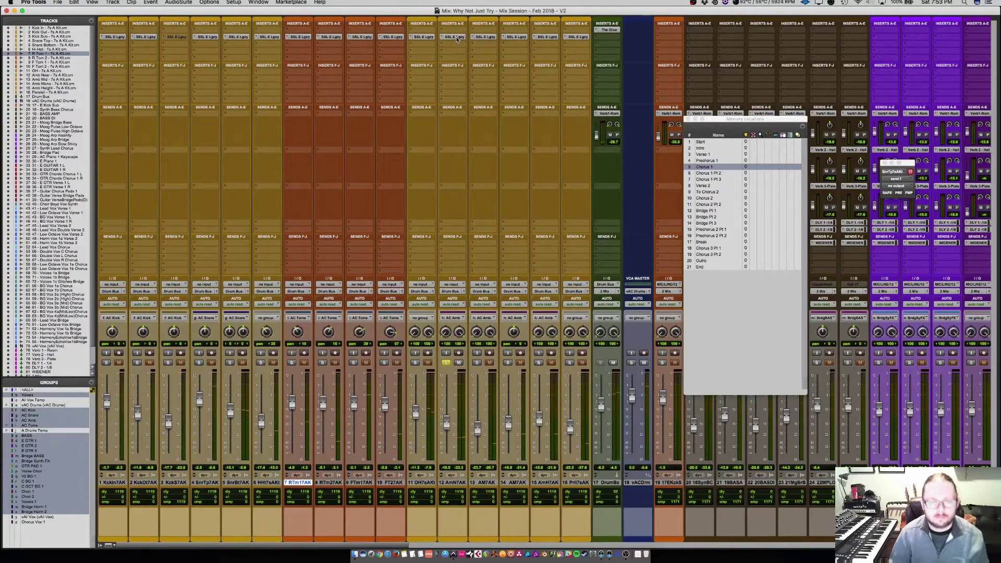
{"action": "left_click", "coordinate": [704, 155]}
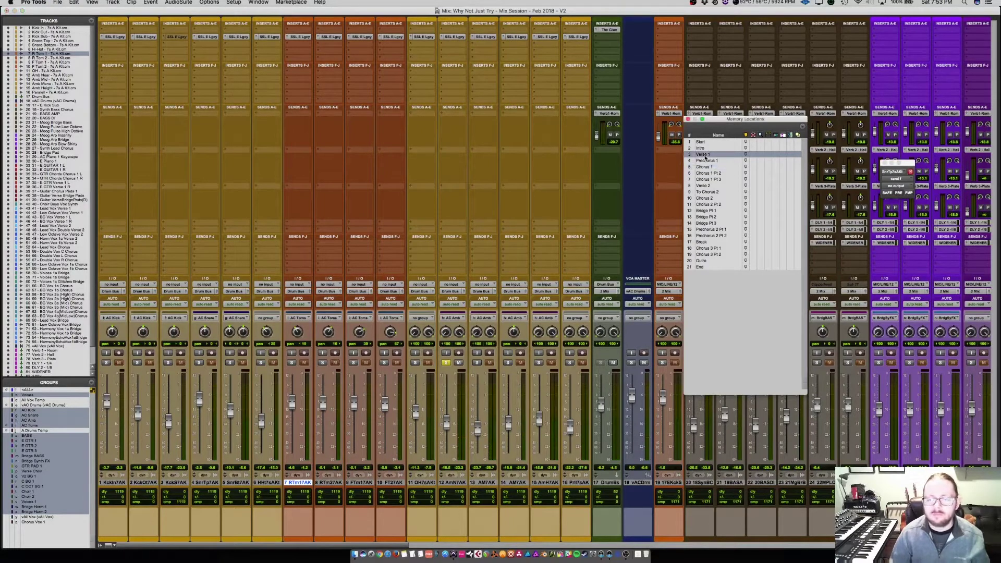
{"action": "left_click", "coordinate": [708, 167]}
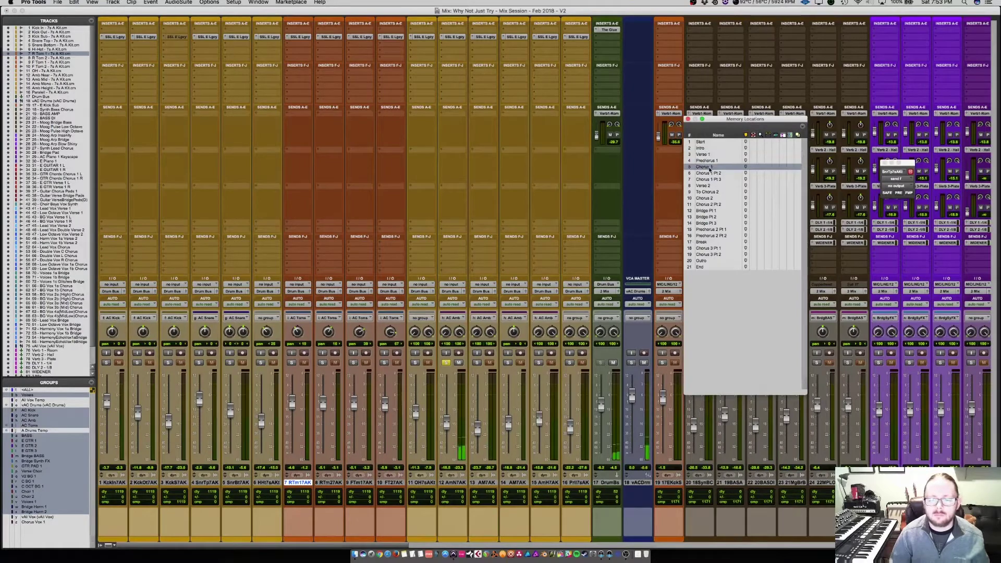
{"action": "left_click", "coordinate": [454, 37]}
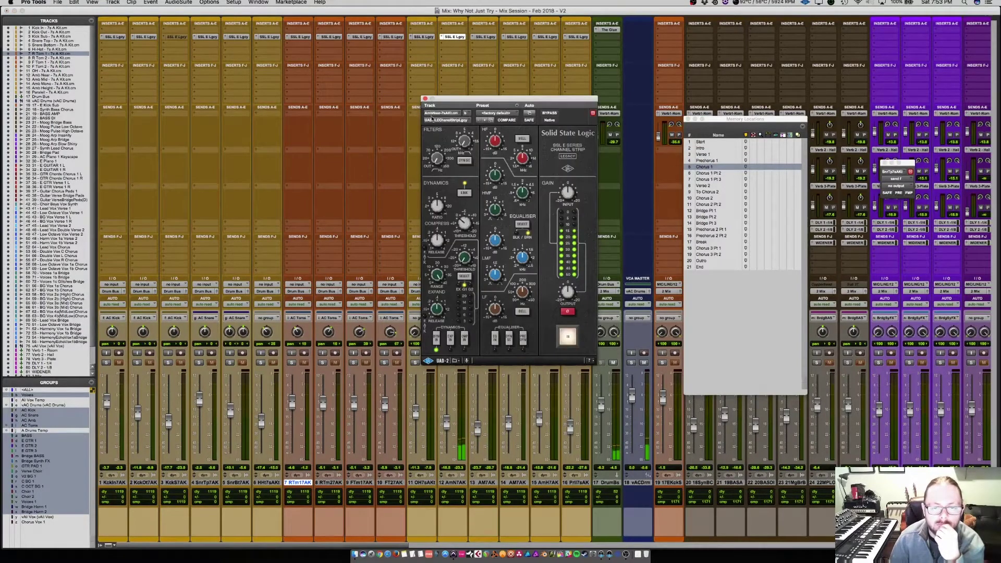
{"action": "left_click_drag", "start_coordinate": [431, 119], "coordinate": [347, 135]}
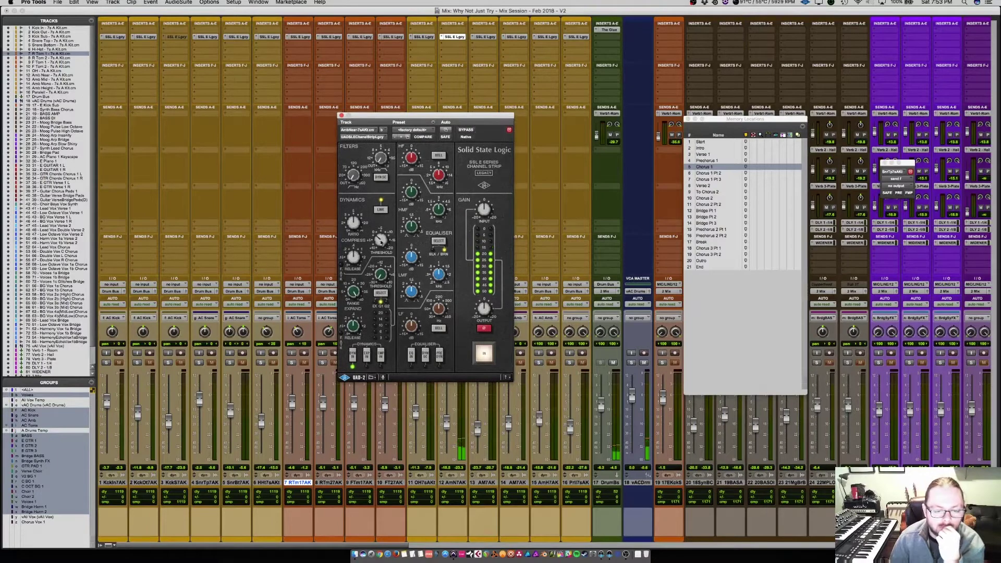
Lower the compressor threshold, boost the high frequencies and switch in the equaliser on Amb Near's SSL channel strip
{"action": "left_click_drag", "start_coordinate": [381, 240], "coordinate": [385, 229]}
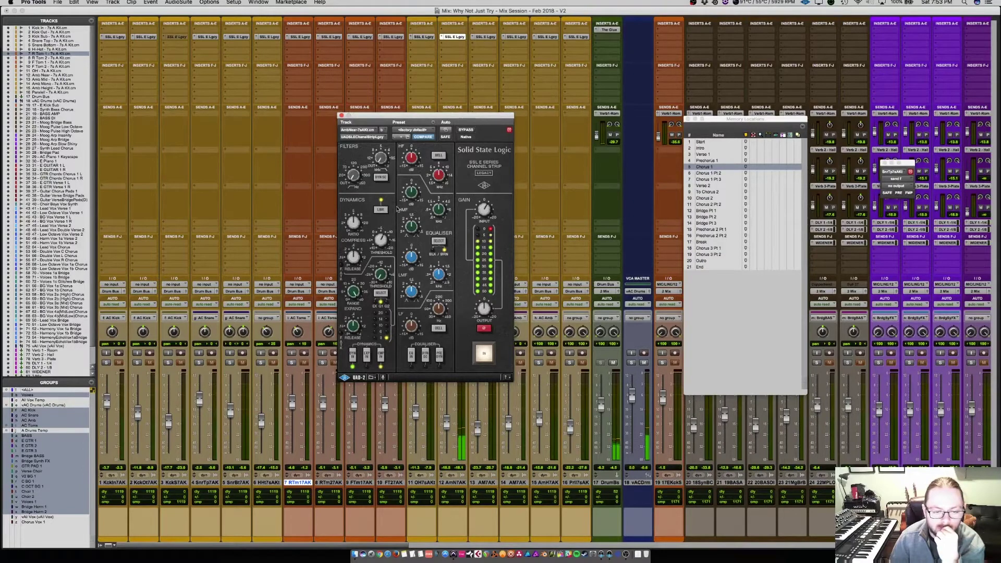
{"action": "left_click_drag", "start_coordinate": [413, 160], "coordinate": [415, 156]}
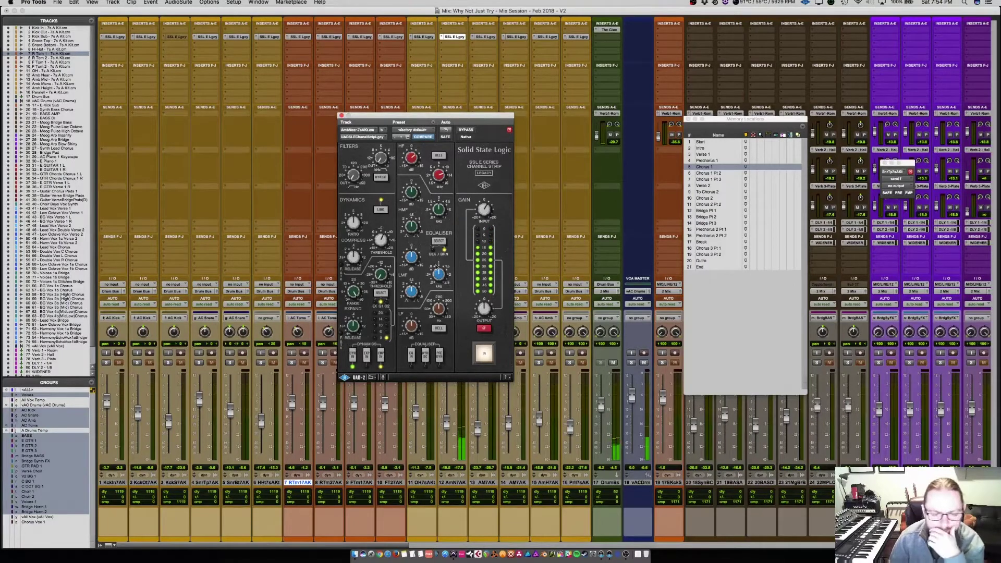
{"action": "left_click", "coordinate": [411, 356]}
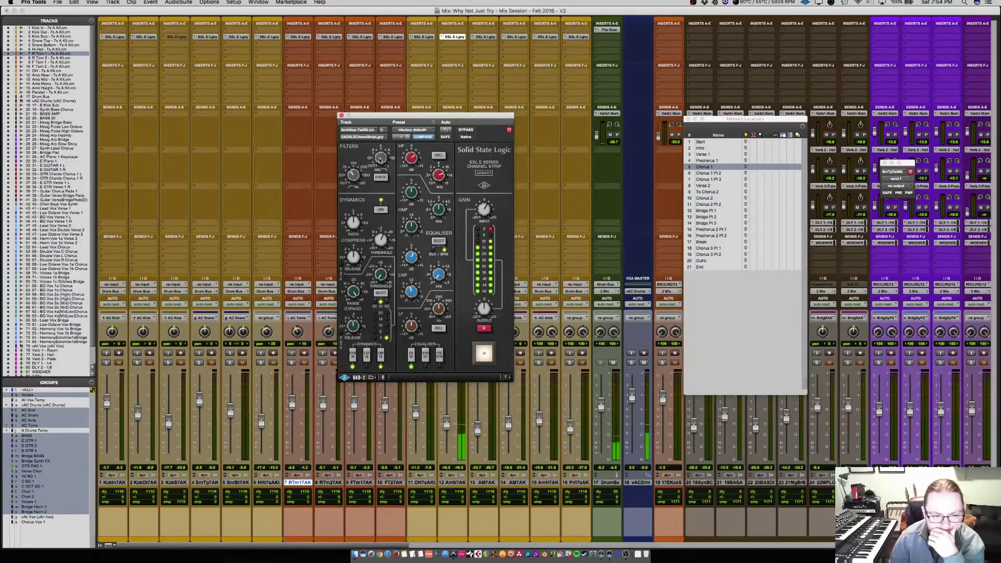
{"action": "left_click", "coordinate": [360, 136]}
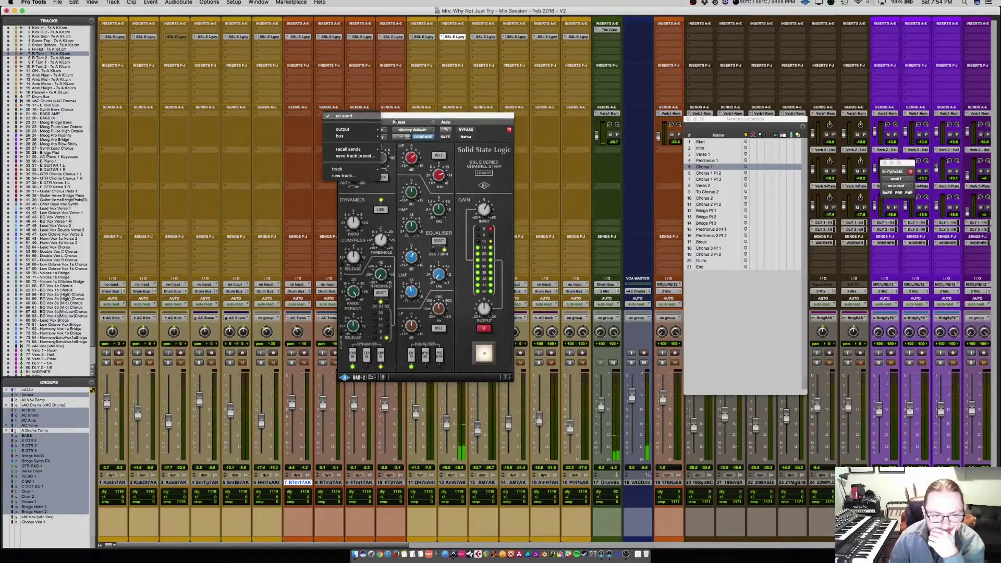
{"action": "left_click", "coordinate": [355, 121]}
{"action": "left_click", "coordinate": [341, 115]}
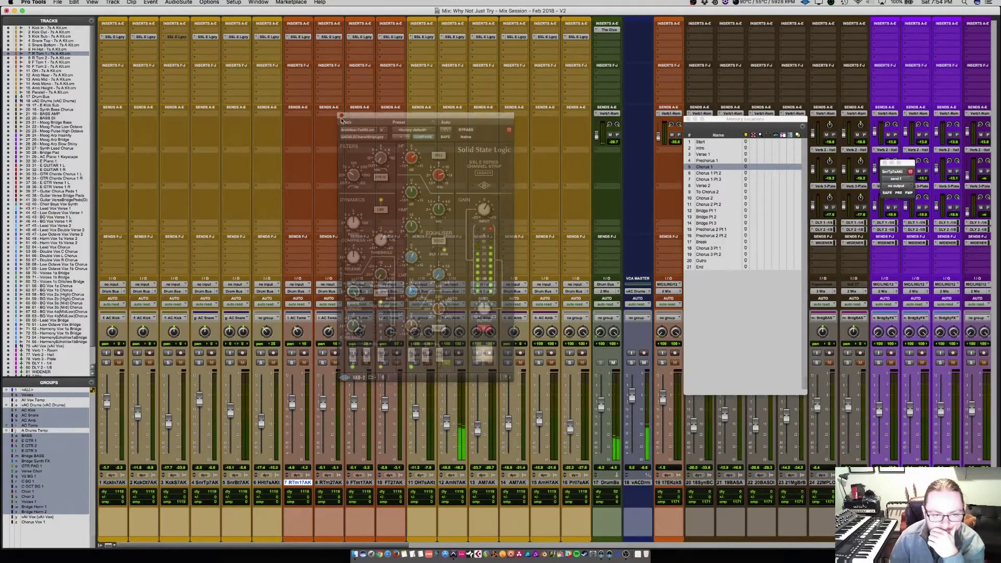
{"action": "left_click", "coordinate": [415, 362]}
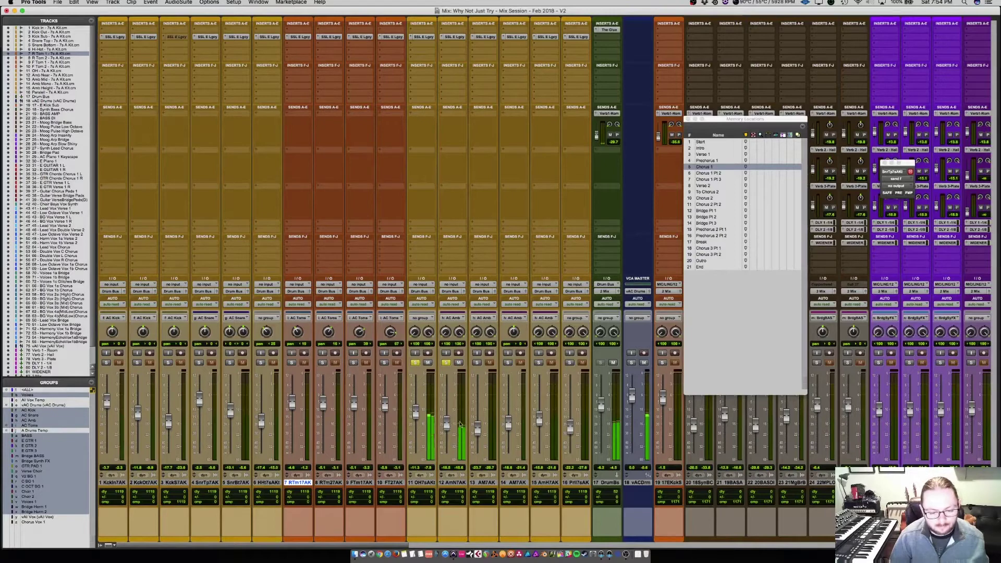
Audition the close mics from Kick In through F Tom 2 with the overheads, then unsolo them so only Amb Near stays soloed
{"action": "left_click", "coordinate": [390, 482]}
{"action": "left_click", "coordinate": [111, 483], "text": "shift"}
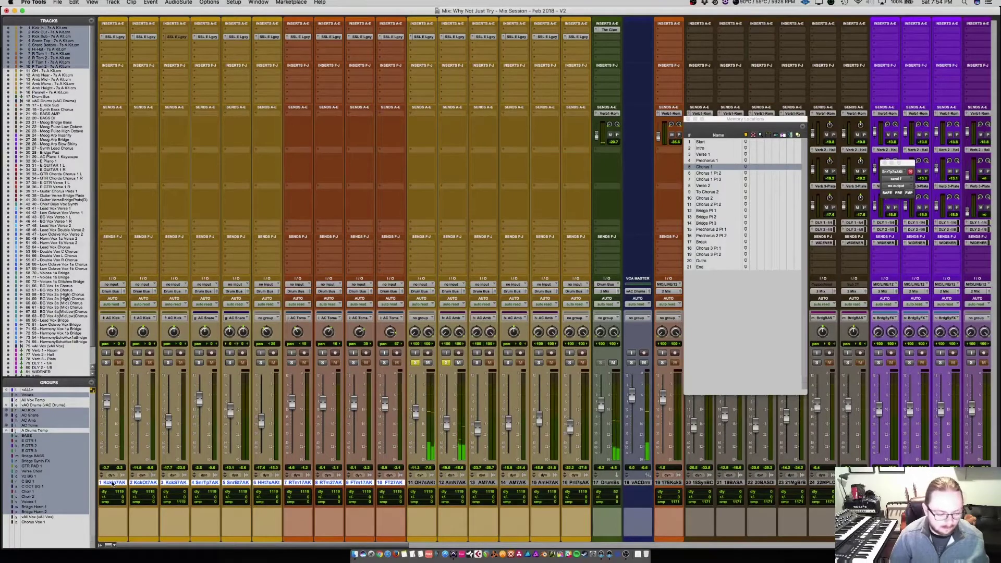
{"action": "key", "text": "shift+s"}
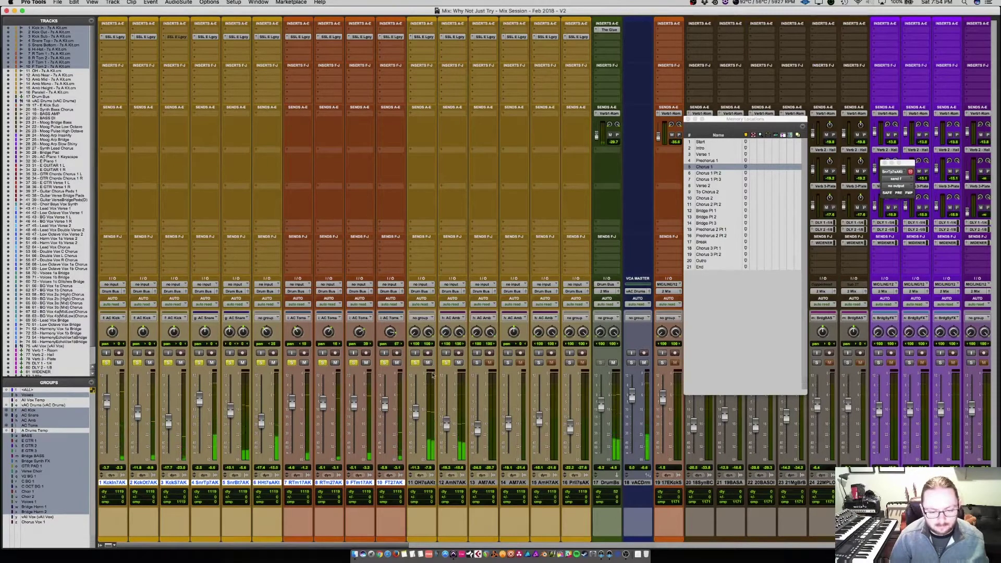
{"action": "left_click", "coordinate": [420, 482], "text": "shift"}
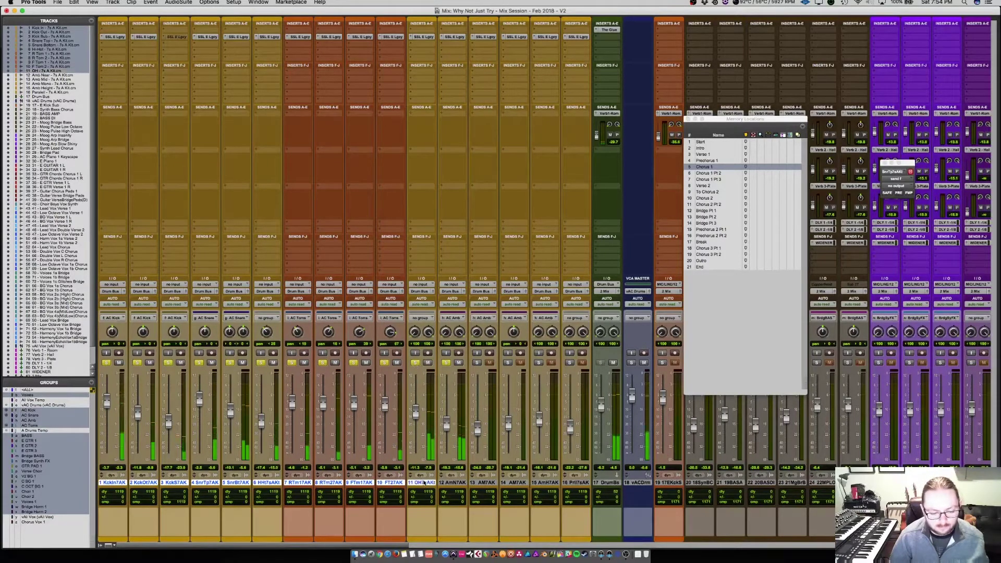
{"action": "left_click", "coordinate": [416, 363], "text": "alt+shift"}
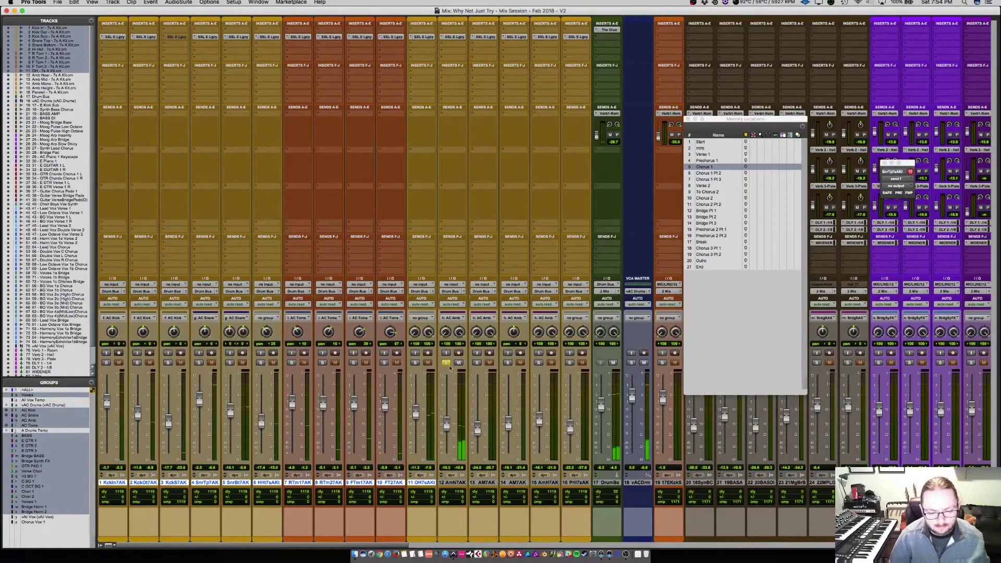
Solo Amb Mid in place of Amb Near, adjust its SSL compressor threshold and switch in the dynamics and equaliser
{"action": "left_click", "coordinate": [446, 363]}
{"action": "left_click", "coordinate": [477, 363]}
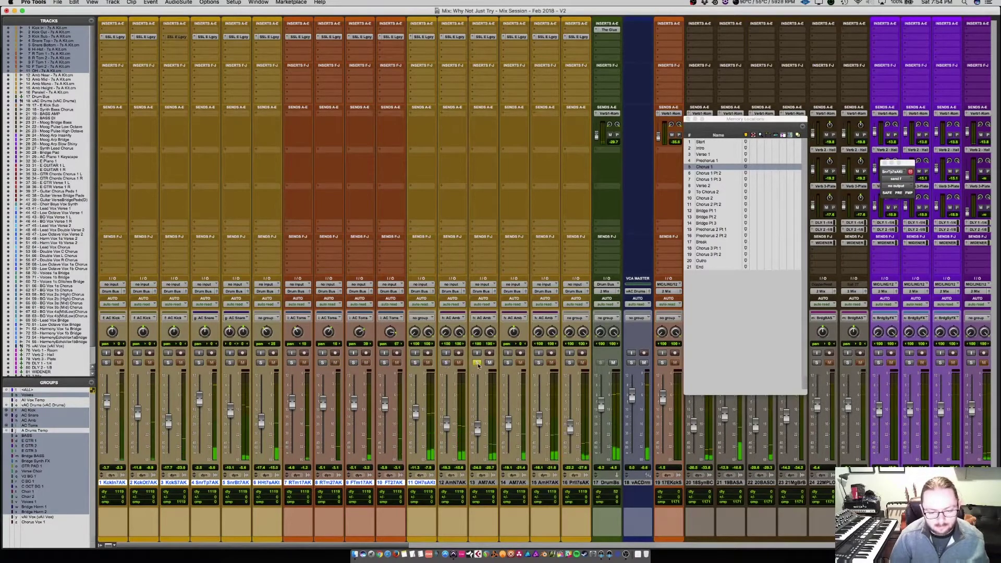
{"action": "left_click", "coordinate": [490, 37]}
{"action": "left_click_drag", "start_coordinate": [386, 237], "coordinate": [388, 231]}
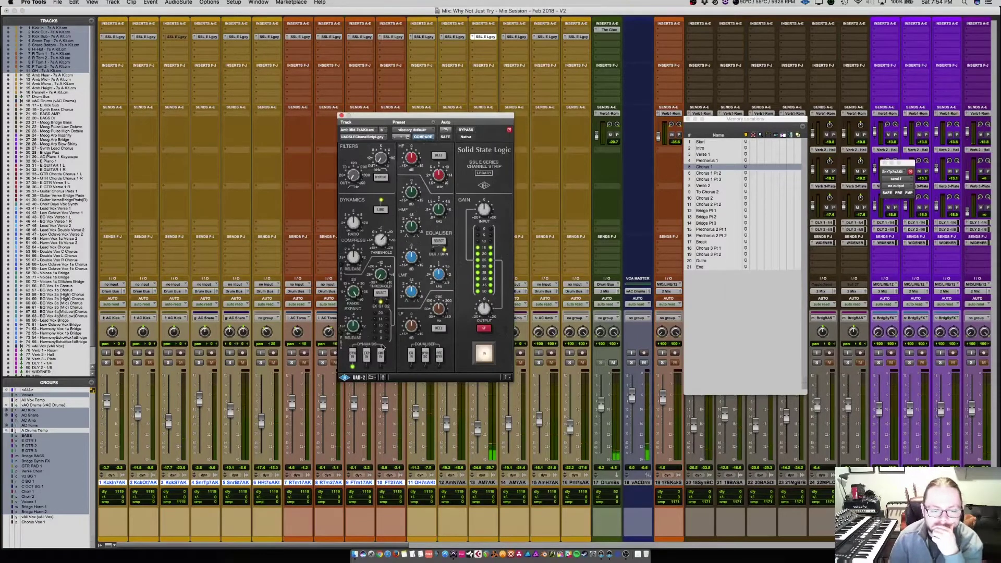
{"action": "left_click", "coordinate": [381, 357]}
{"action": "left_click", "coordinate": [412, 355]}
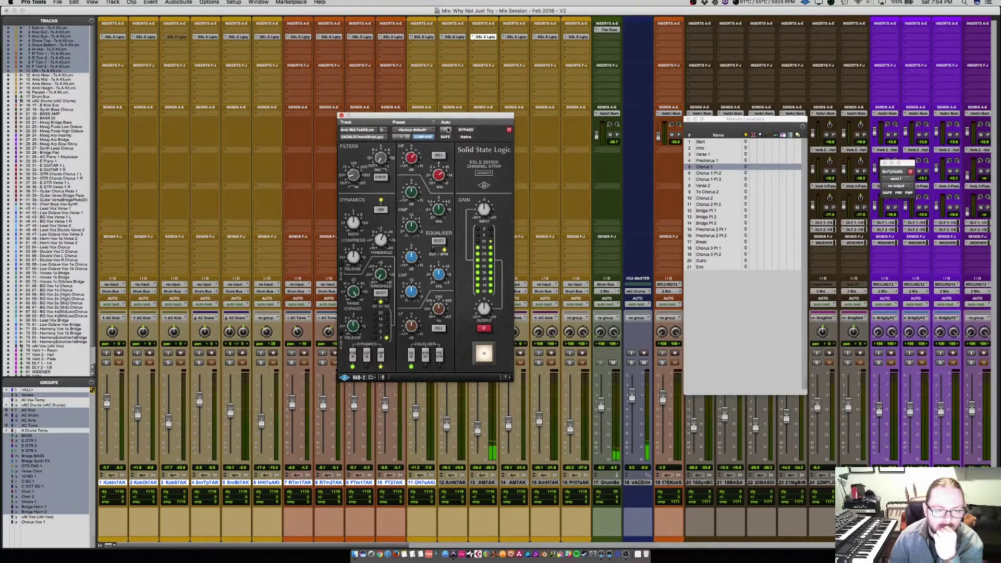
Compare Amb Mid with its SSL channel strip bypassed and active, and close the plug-in window
{"action": "left_click", "coordinate": [474, 131]}
{"action": "left_click", "coordinate": [474, 131]}
{"action": "left_click", "coordinate": [341, 115]}
Add Amb Near to the solo and compare the SSL channel strip settings of Amb Mid and Amb Near
{"action": "left_click", "coordinate": [446, 362]}
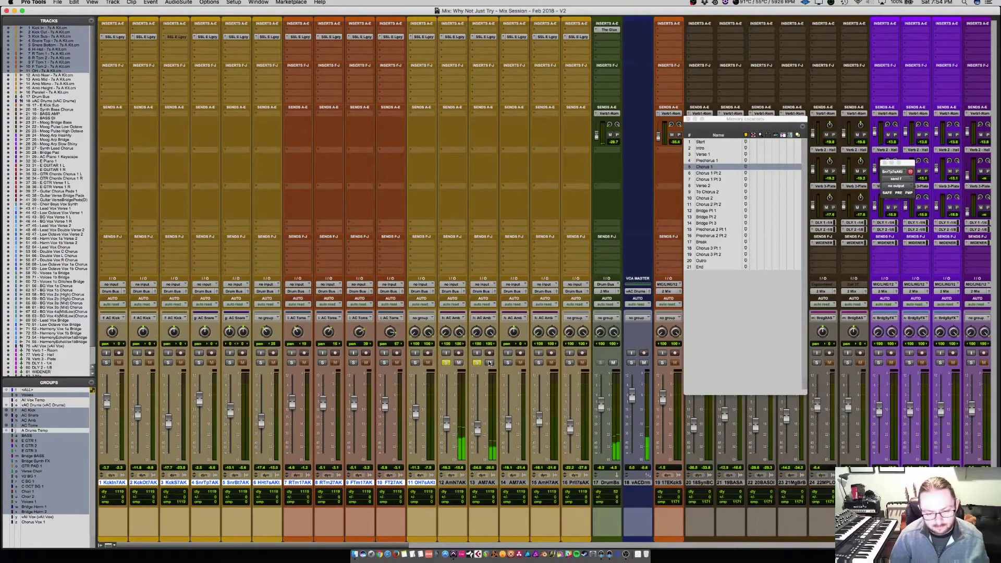
{"action": "left_click", "coordinate": [484, 37]}
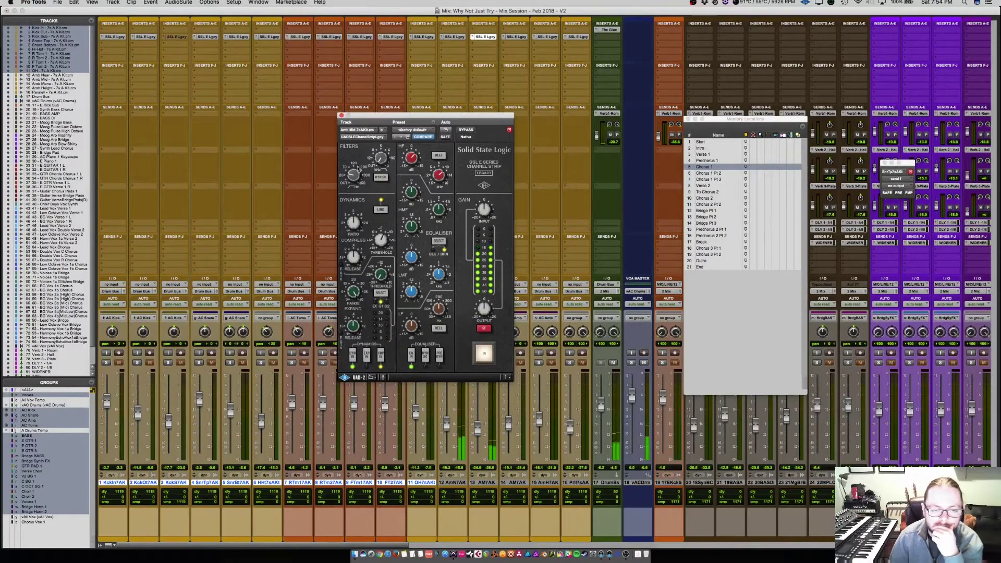
{"action": "left_click", "coordinate": [454, 37]}
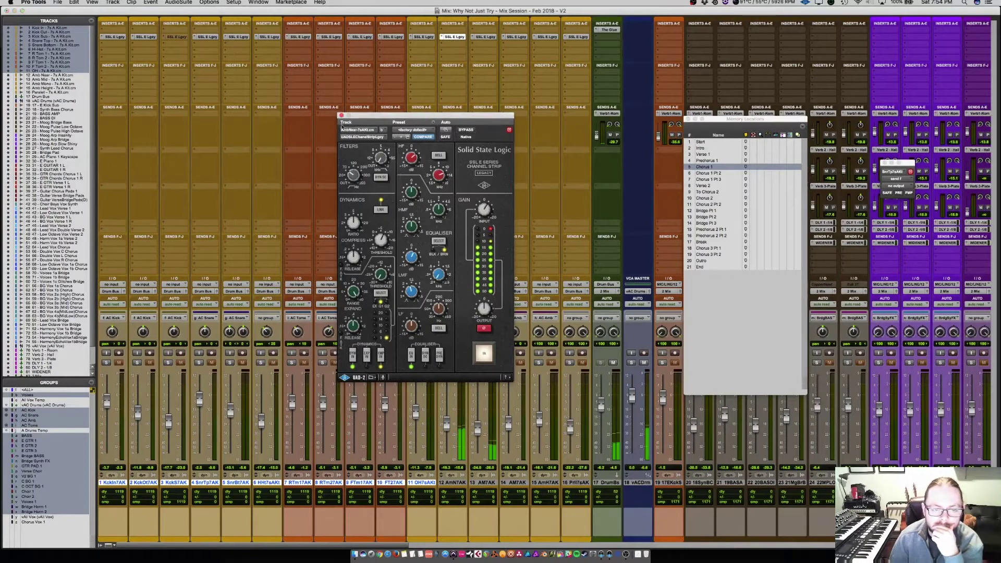
{"action": "left_click", "coordinate": [341, 116]}
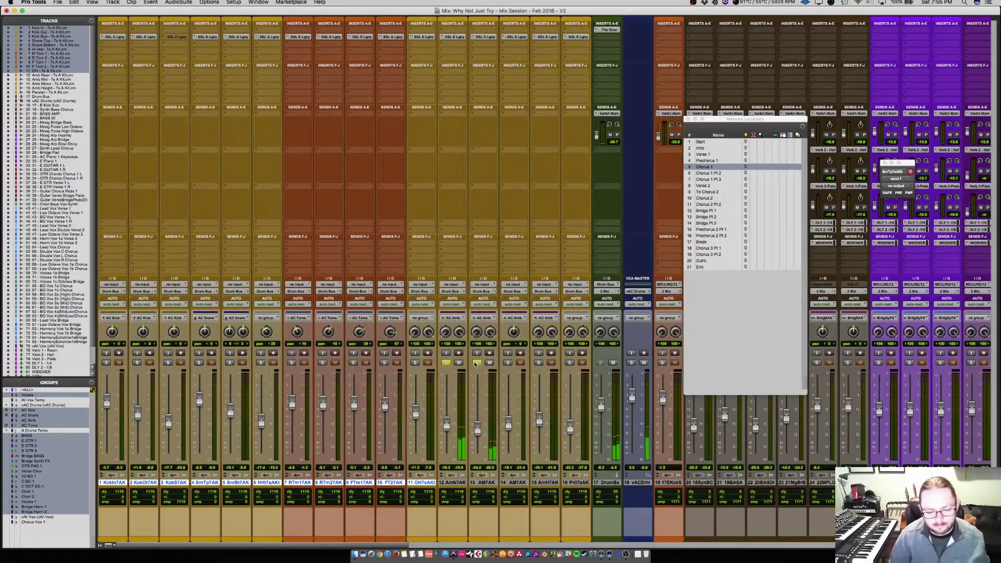
{"action": "left_click", "coordinate": [484, 37]}
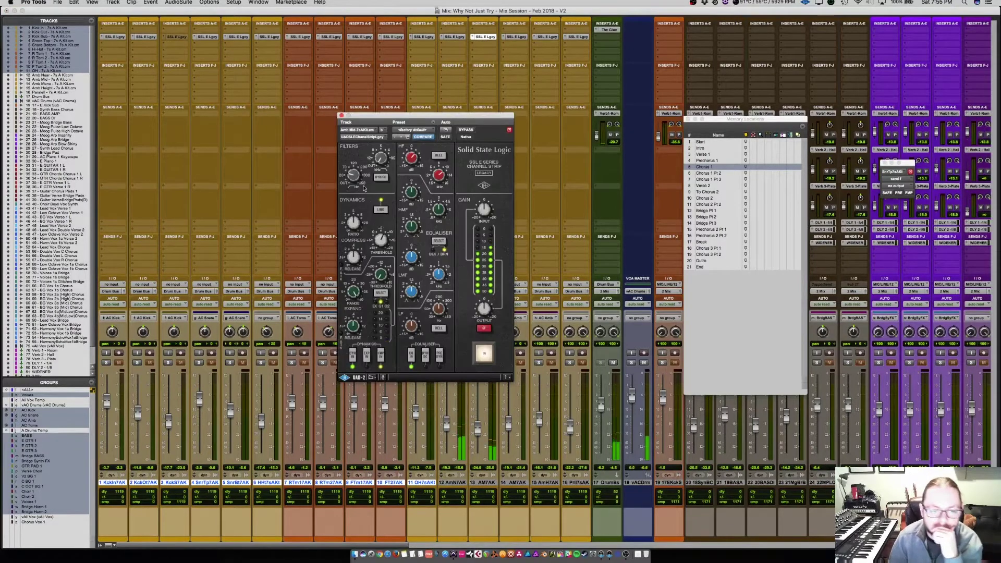
{"action": "left_click", "coordinate": [342, 116]}
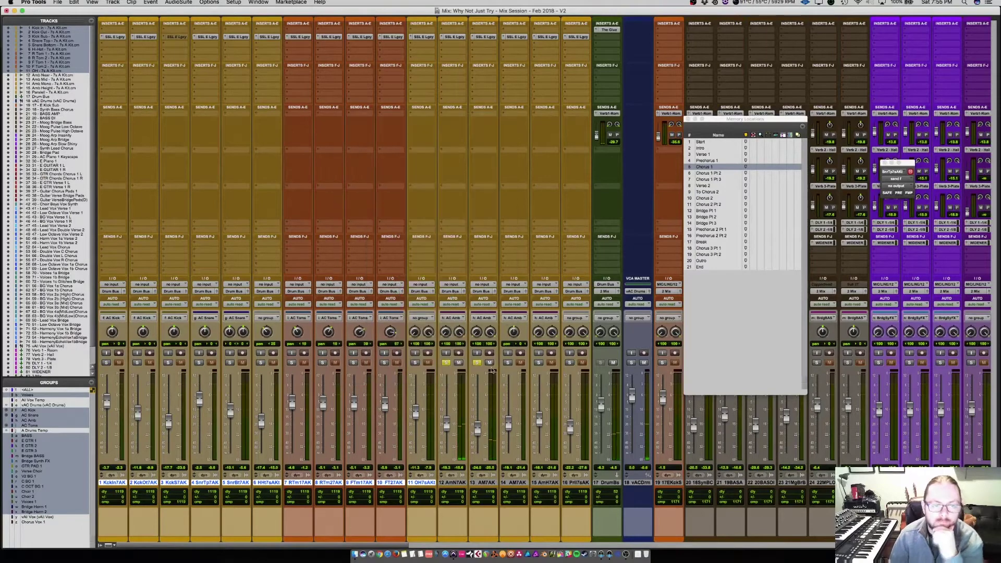
Solo only Amb Mono in place of Amb Near and Amb Mid, and save the session
{"action": "left_click", "coordinate": [478, 363], "text": "alt"}
{"action": "left_click", "coordinate": [508, 364]}
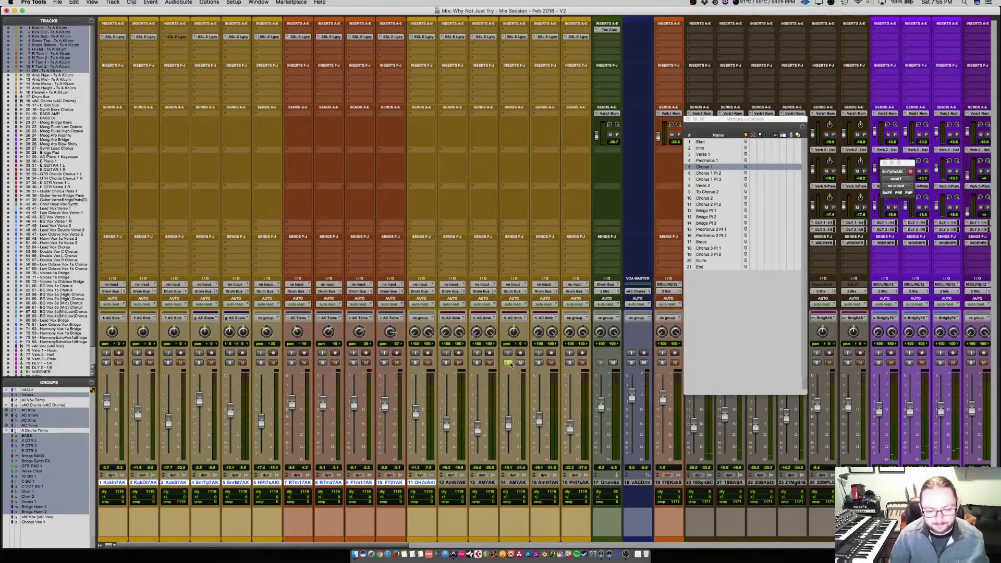
{"action": "key", "text": "super+s"}
Shape Amb Mono with compression and equalisation on its SSL channel strip, and close the plug-in window
{"action": "left_click", "coordinate": [516, 483]}
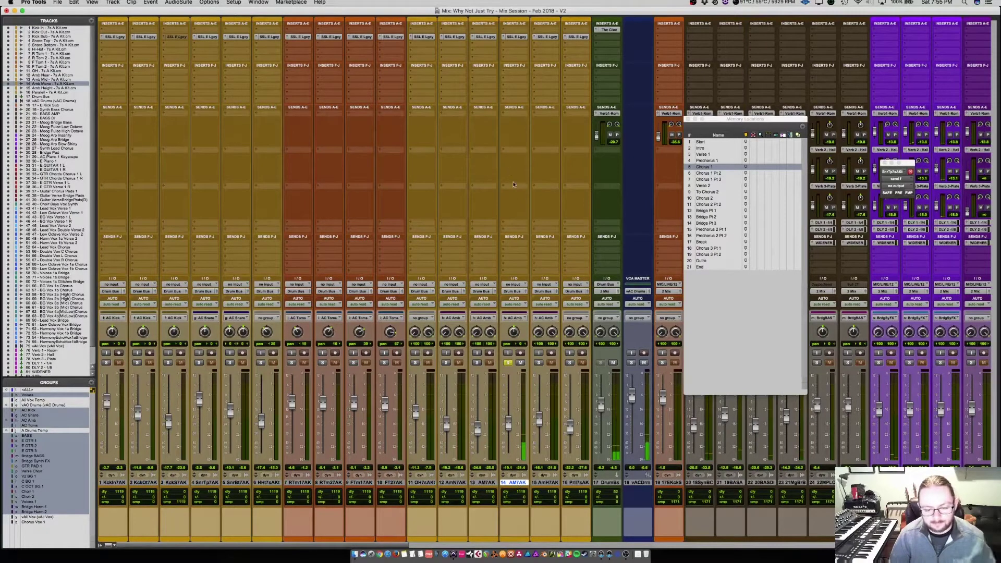
{"action": "left_click", "coordinate": [507, 37]}
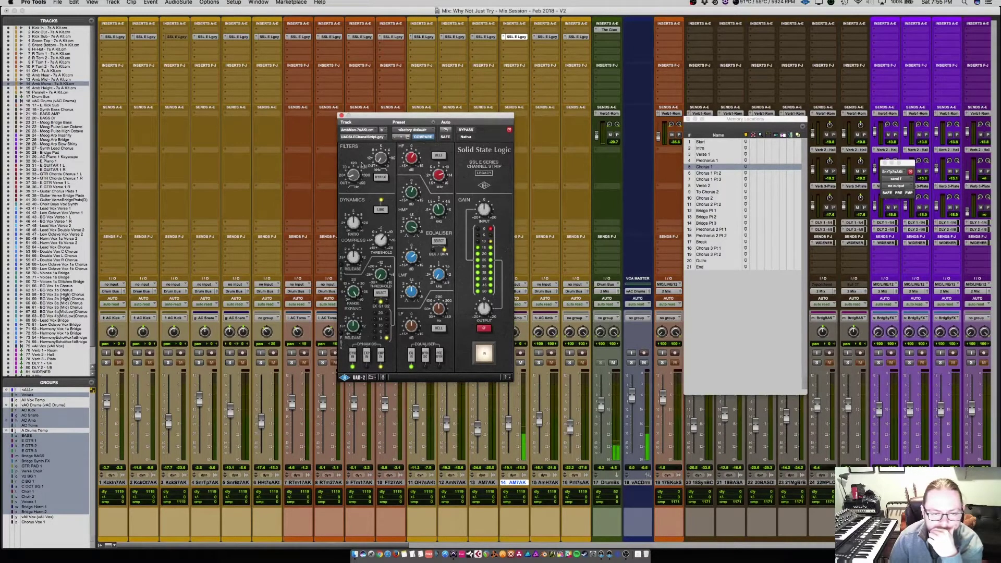
{"action": "left_click", "coordinate": [340, 115]}
Add Amb Mid, Amb Near and the overheads to the solo, and lower Amb Mono's fader slightly against them
{"action": "left_click", "coordinate": [477, 362]}
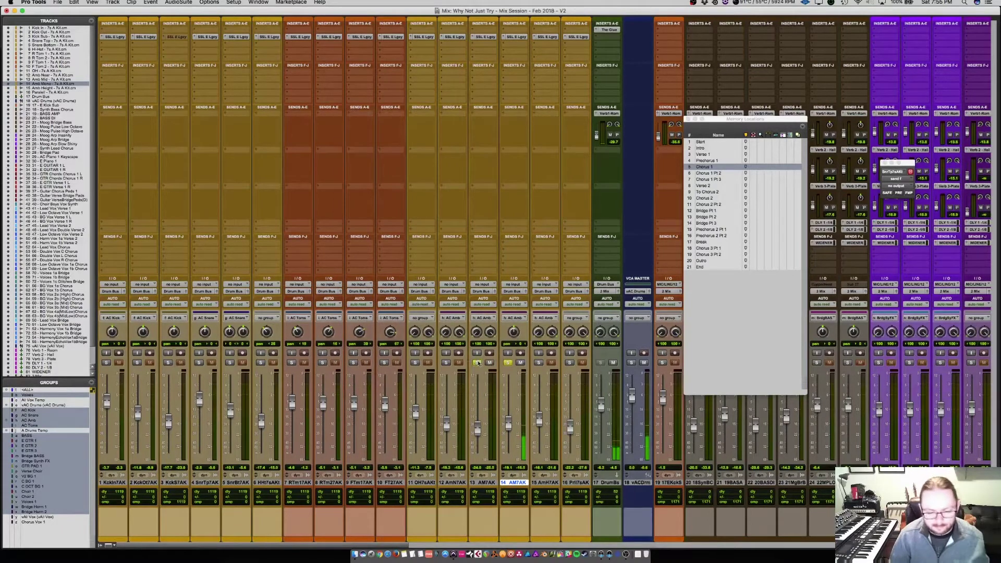
{"action": "left_click", "coordinate": [446, 362]}
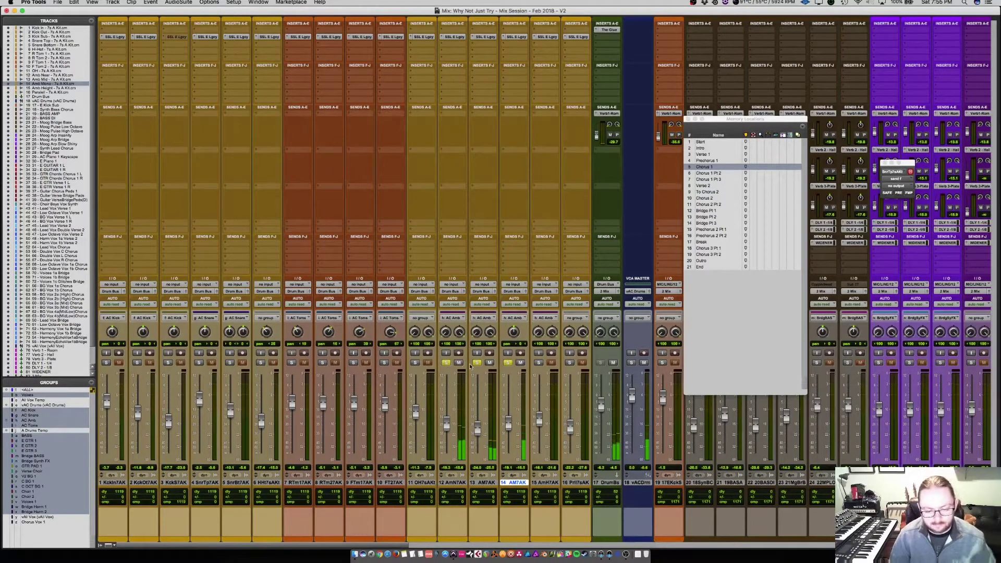
{"action": "left_click_drag", "start_coordinate": [508, 425], "coordinate": [509, 430]}
{"action": "left_click", "coordinate": [414, 362]}
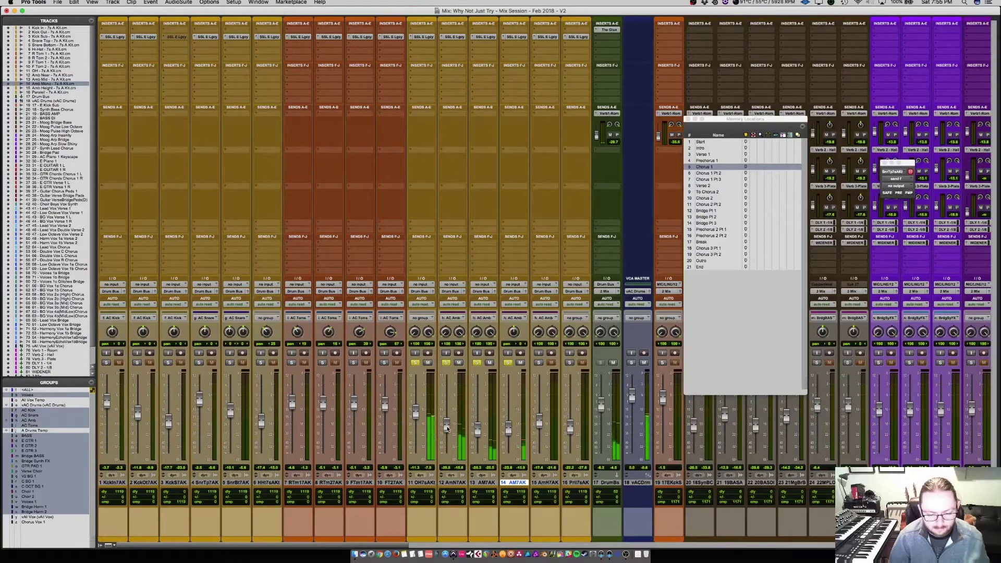
Unsolo Amb Mono, Amb Mid and Amb Near, and solo Amb Height alongside the overheads
{"action": "left_click", "coordinate": [507, 362]}
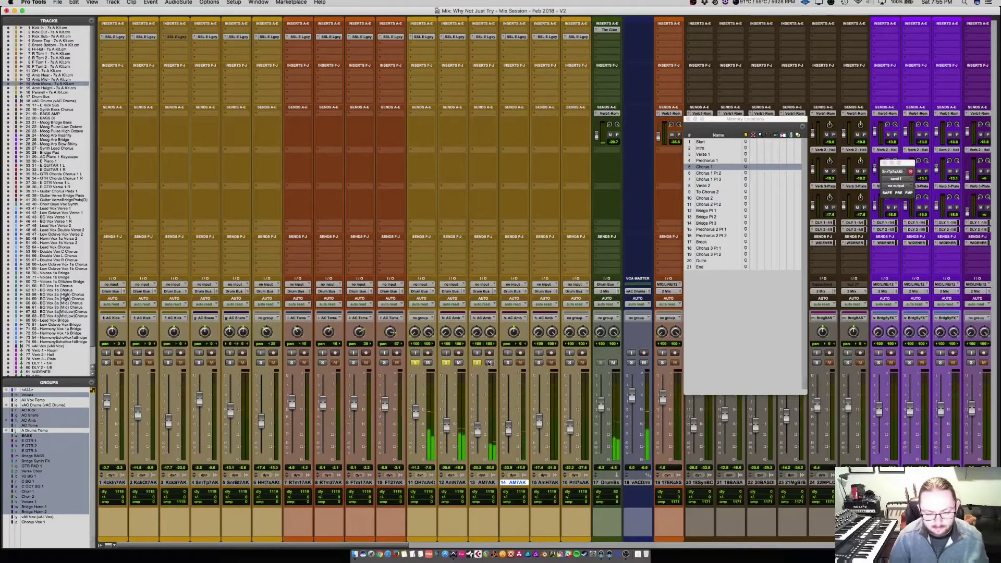
{"action": "left_click", "coordinate": [477, 363]}
{"action": "left_click", "coordinate": [446, 362]}
{"action": "left_click", "coordinate": [538, 362]}
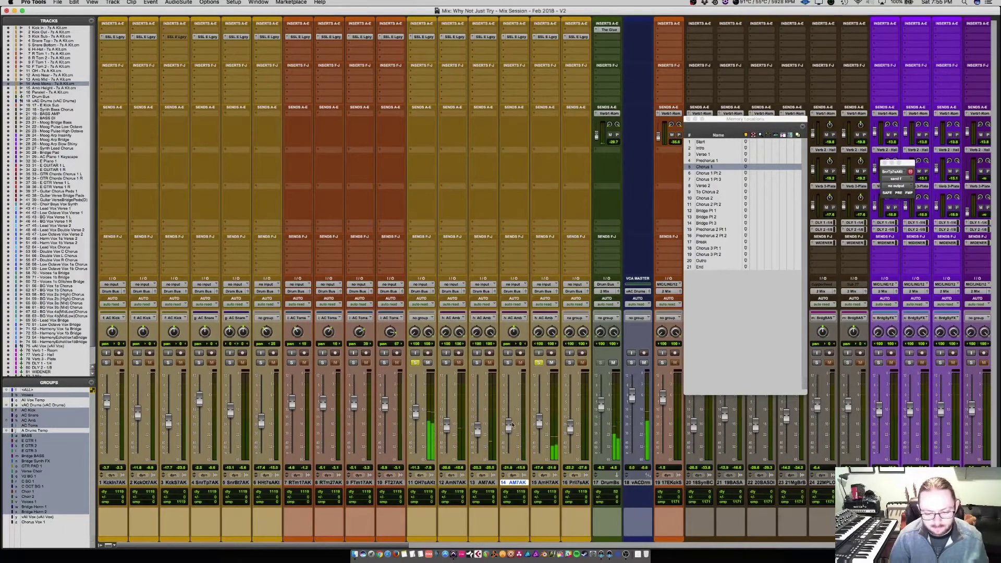
Boost the high frequencies and switch in the equaliser and dynamics on Amb Height's SSL channel strip, and close its window
{"action": "left_click", "coordinate": [543, 35]}
{"action": "left_click", "coordinate": [412, 353]}
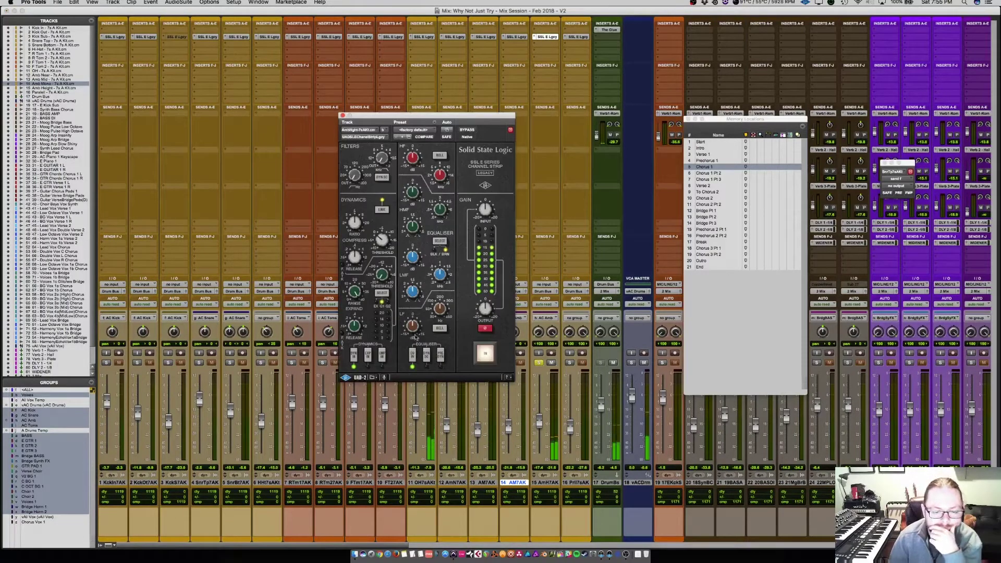
{"action": "mouse_move", "coordinate": [423, 159]}
{"action": "left_mouse_down"}
{"action": "mouse_move", "coordinate": [417, 152]}
{"action": "mouse_move", "coordinate": [442, 165]}
{"action": "left_mouse_up"}
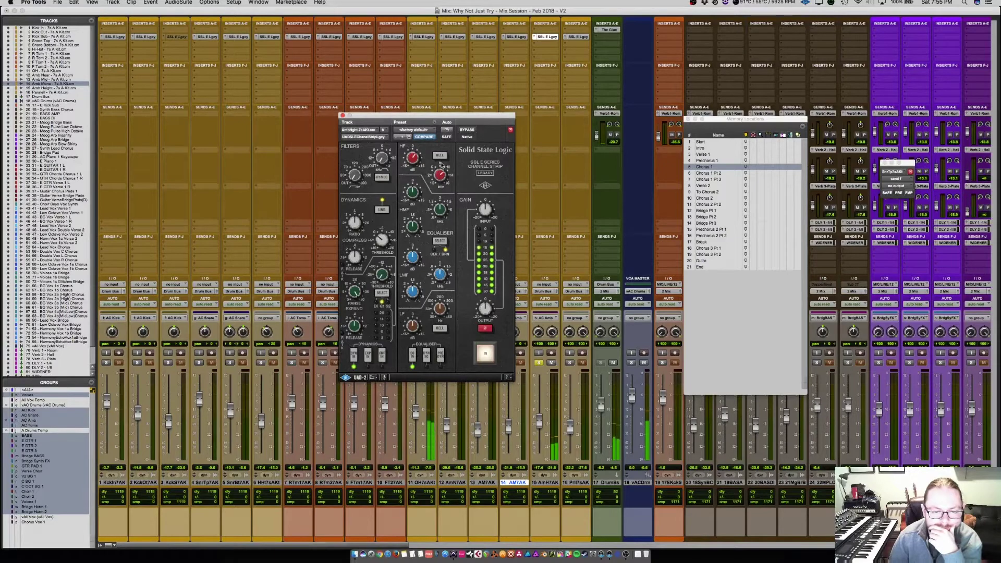
{"action": "left_click", "coordinate": [381, 357]}
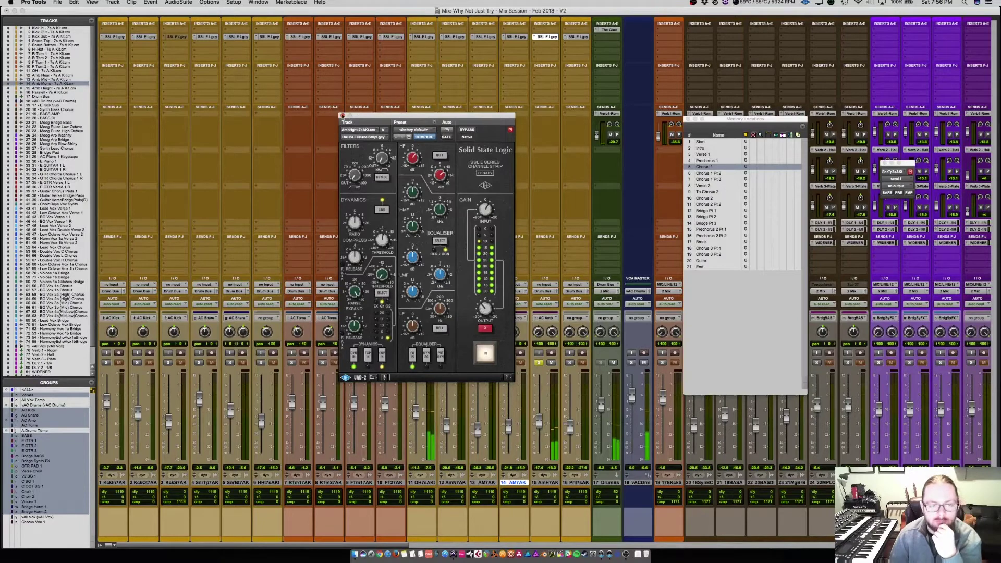
{"action": "left_click", "coordinate": [342, 115]}
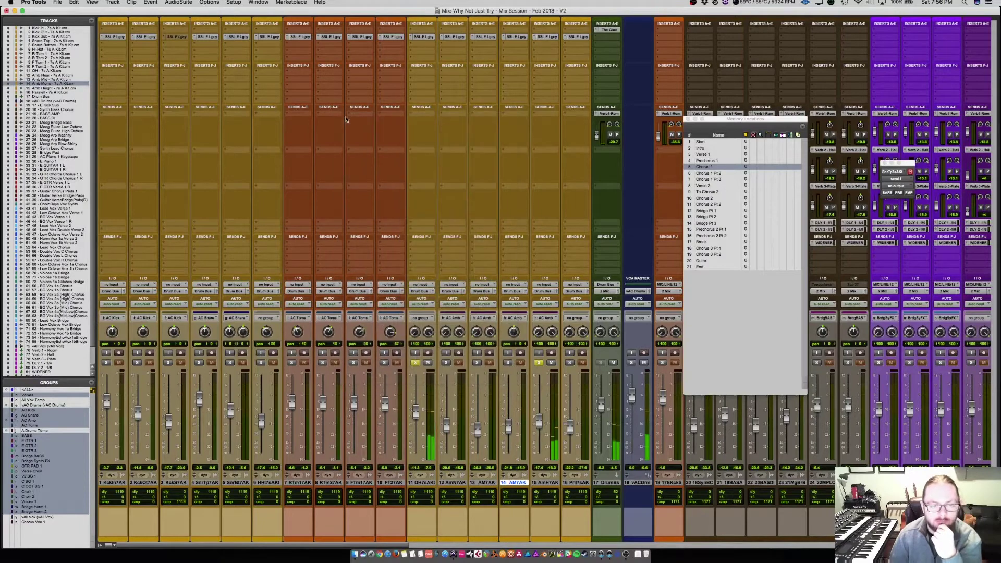
Listen to all the ambience mics with the overheads, then unsolo every ambience mic
{"action": "left_click", "coordinate": [446, 363]}
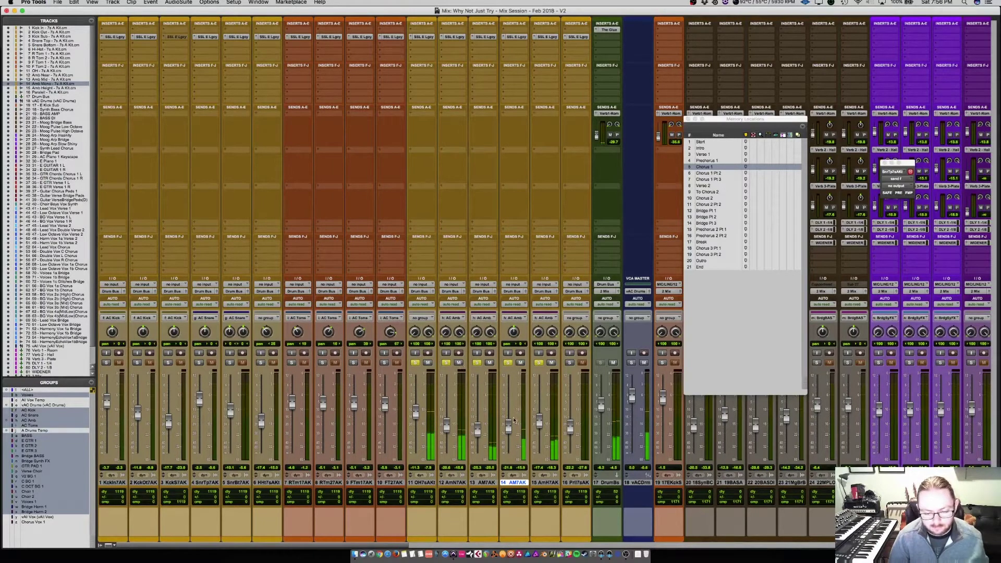
{"action": "left_click", "coordinate": [539, 363]}
{"action": "left_click", "coordinate": [507, 362]}
{"action": "left_click", "coordinate": [476, 363]}
{"action": "left_click", "coordinate": [446, 362]}
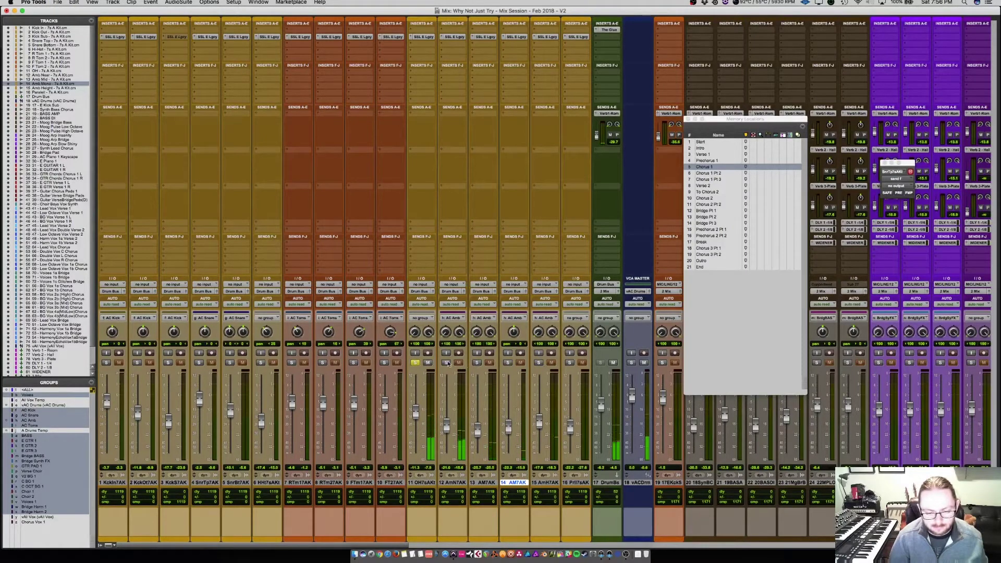
Solo the parallel track, check its full name, and remove the overheads from the solo
{"action": "left_click", "coordinate": [570, 362]}
{"action": "left_click", "coordinate": [574, 483]}
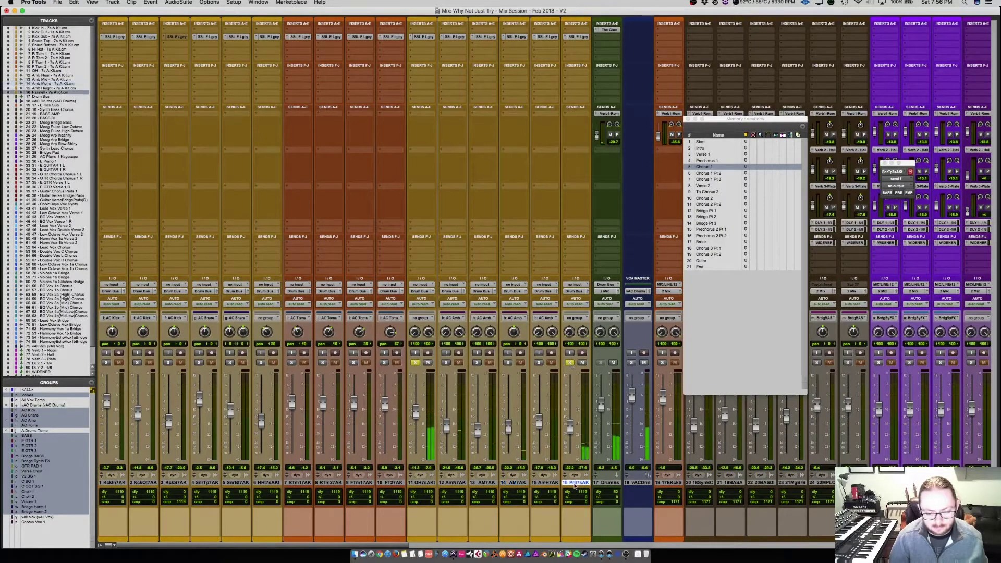
{"action": "double_click", "coordinate": [575, 482]}
{"action": "left_click", "coordinate": [560, 255]}
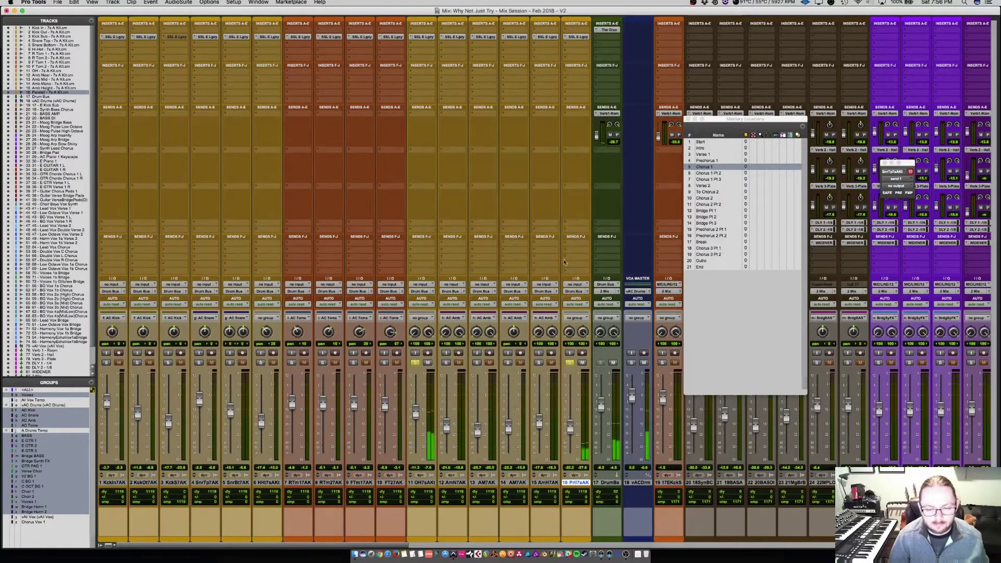
{"action": "left_click", "coordinate": [415, 362]}
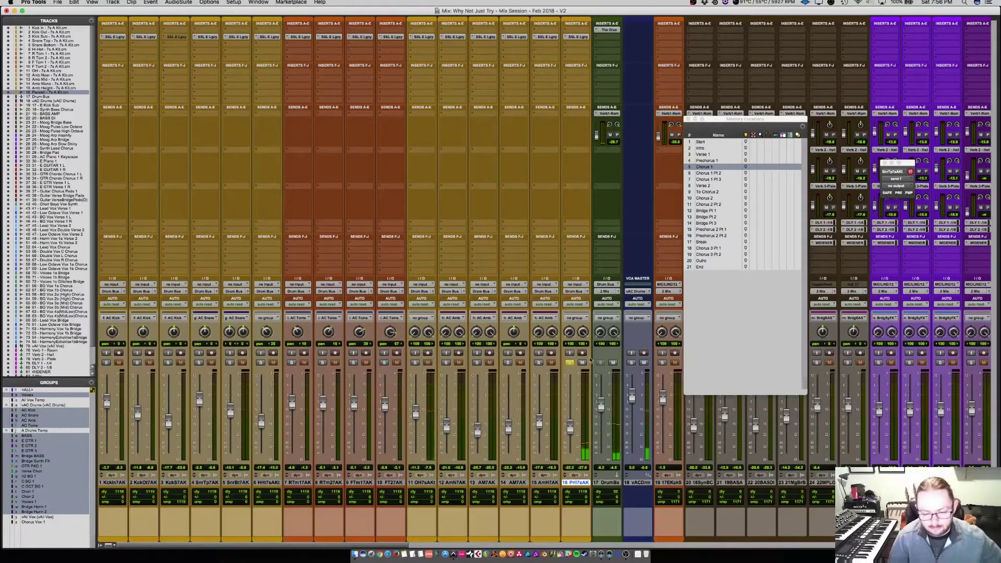
Adjust the filter and switch in the equaliser on the parallel track's SSL channel strip, and close its window
{"action": "left_click", "coordinate": [577, 37]}
{"action": "left_click_drag", "start_coordinate": [361, 172], "coordinate": [360, 177]}
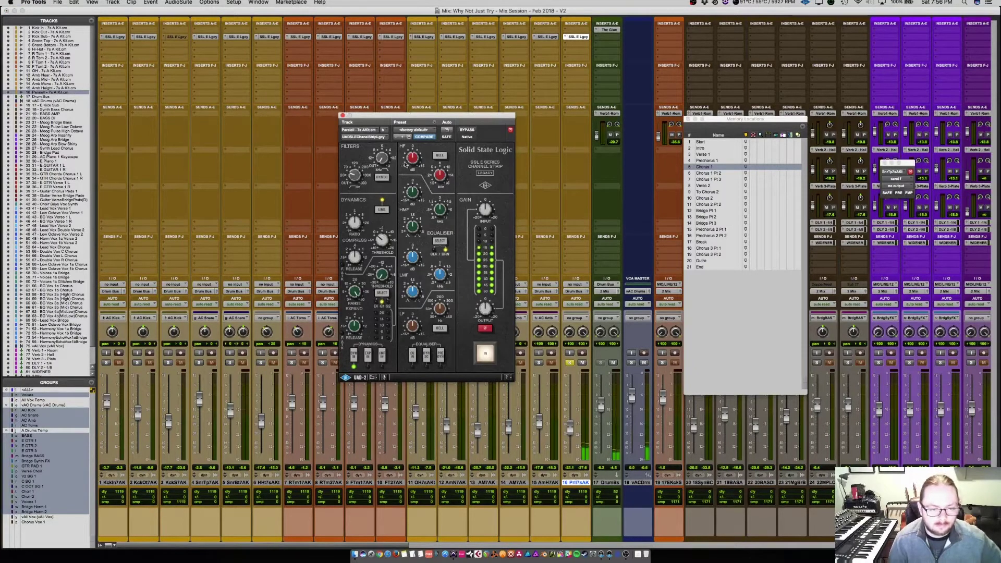
{"action": "left_click", "coordinate": [412, 356]}
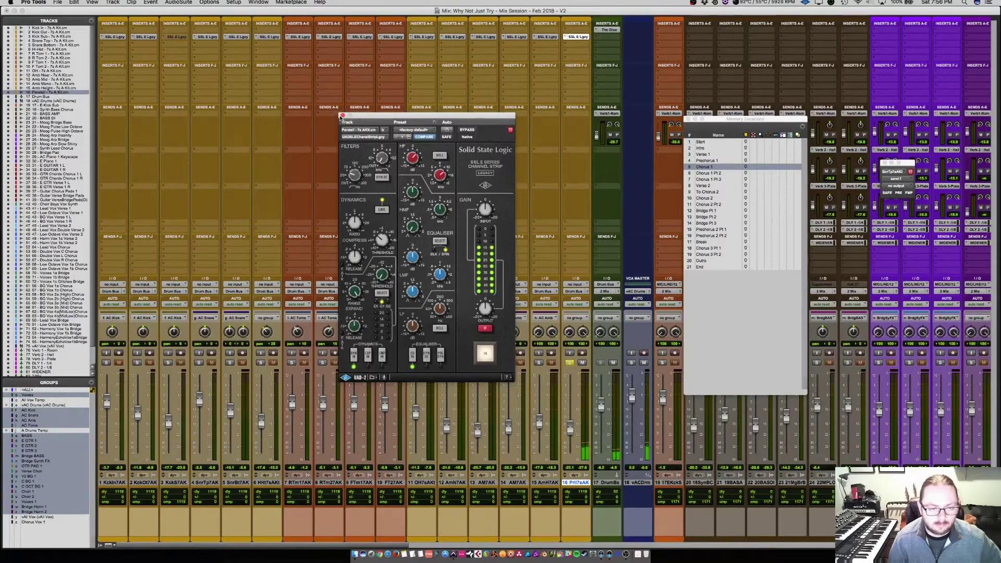
{"action": "left_click", "coordinate": [342, 116]}
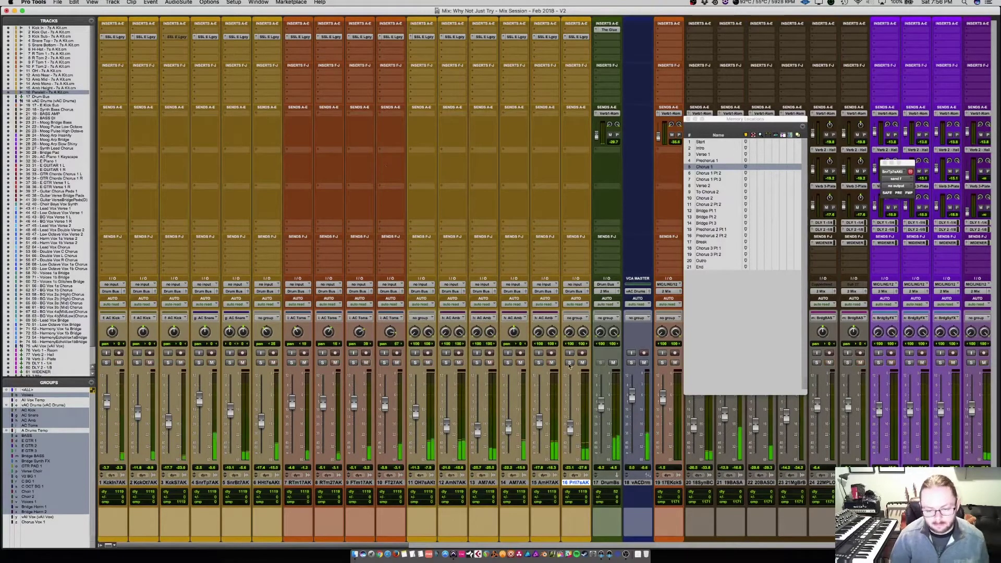
Solo the whole kit through the drum VCA and raise Amb Mono's fader slightly
{"action": "left_click", "coordinate": [631, 363]}
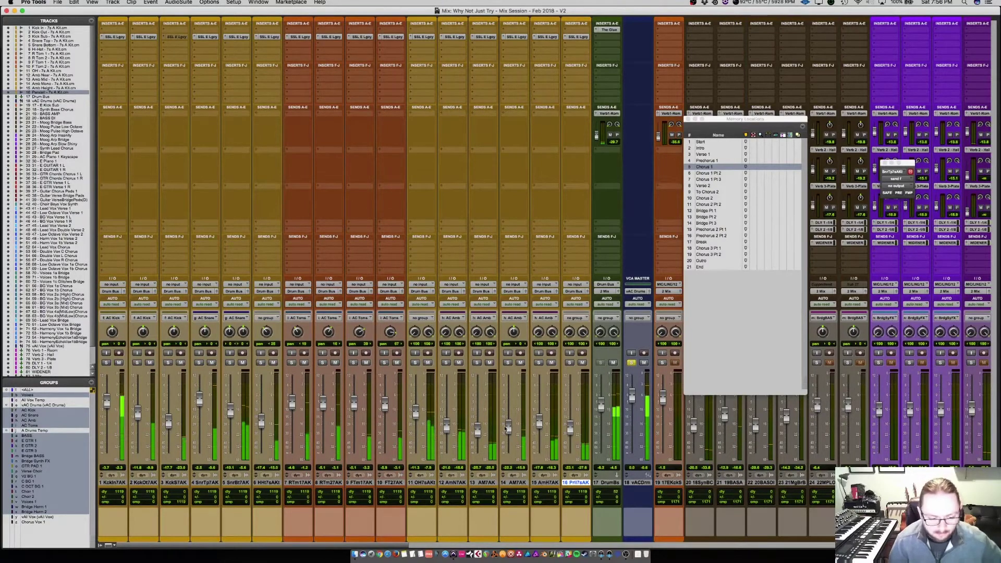
{"action": "left_click_drag", "start_coordinate": [509, 428], "coordinate": [511, 423]}
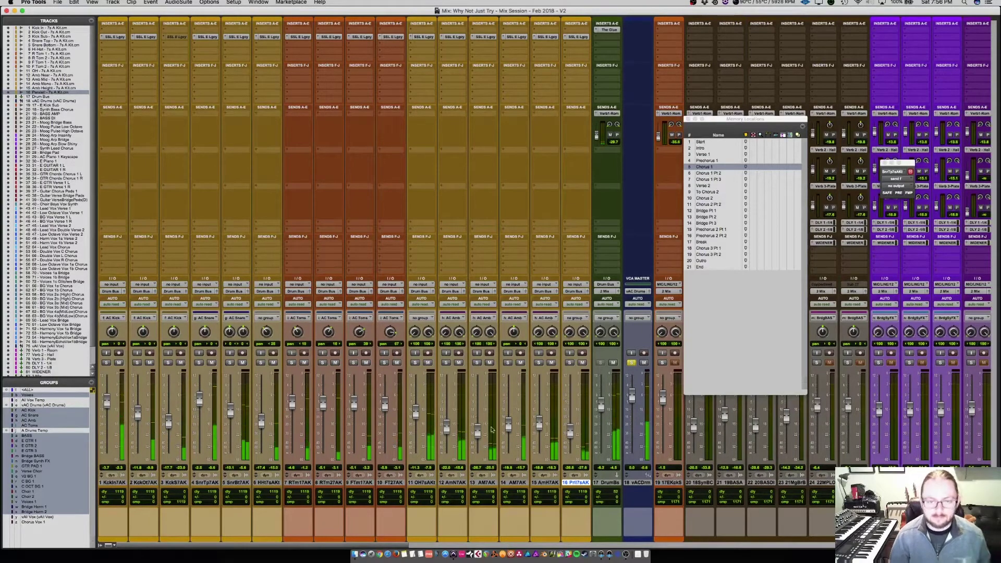
Select all the drum tracks from Kick In through Parallel, switch to the Edit window and restart playback from Chorus 1
{"action": "left_click", "coordinate": [113, 483], "text": "shift"}
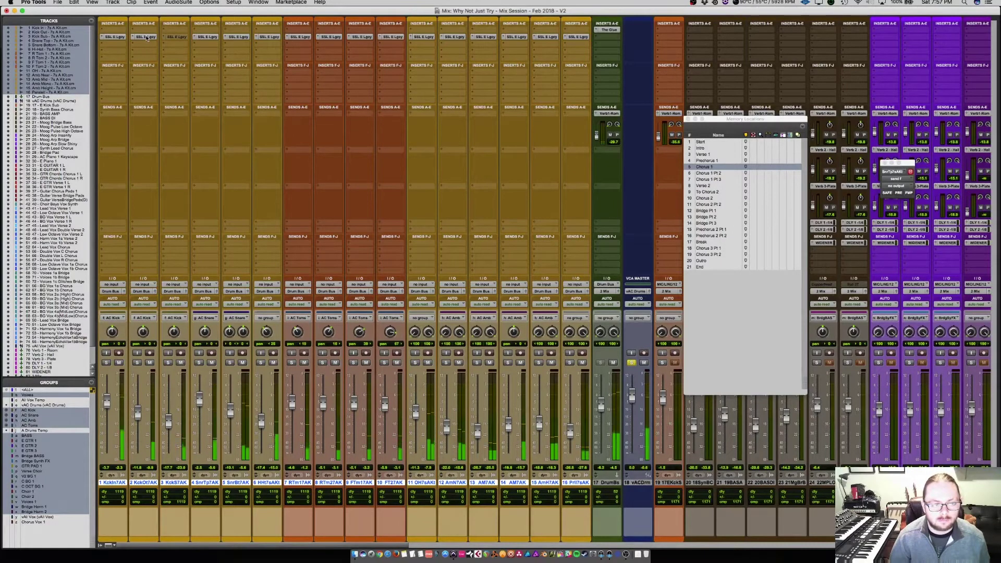
{"action": "scroll", "coordinate": [413, 223], "scroll_direction": "right", "scroll_amount": 2}
{"action": "scroll", "coordinate": [413, 222], "scroll_direction": "right", "scroll_amount": 1}
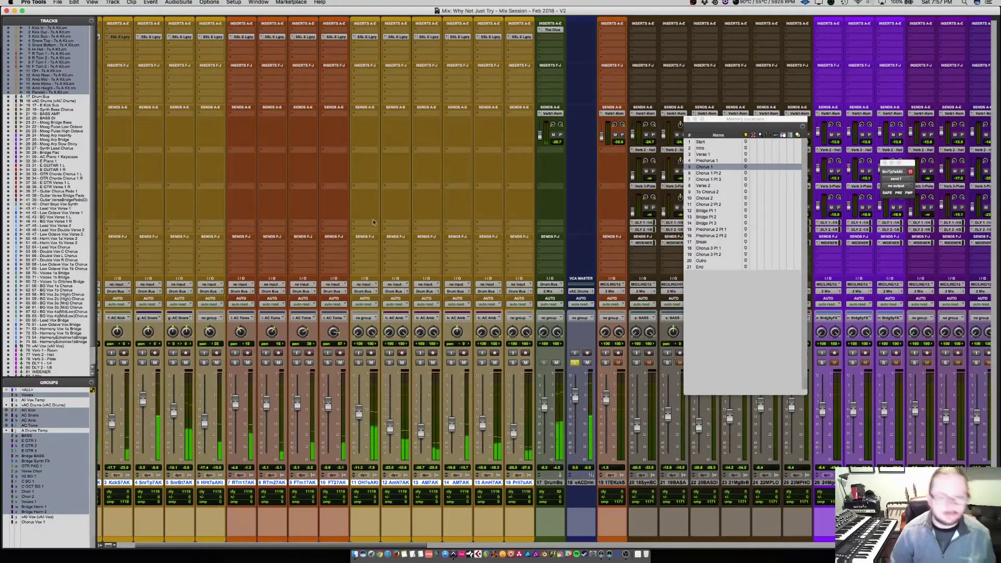
{"action": "scroll", "coordinate": [416, 217], "scroll_direction": "right", "scroll_amount": 6}
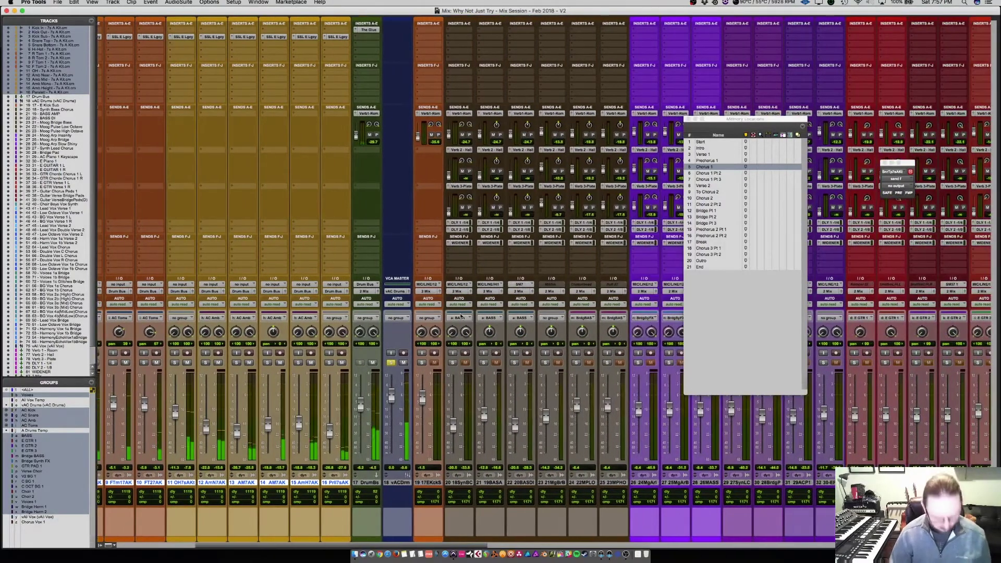
{"action": "key", "text": "super+equal"}
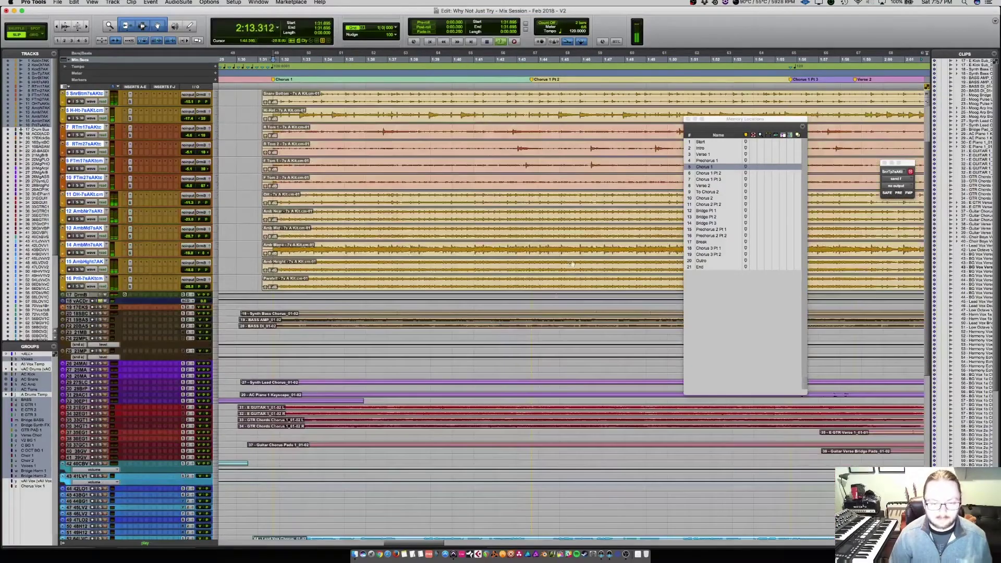
{"action": "key", "text": "space"}
{"action": "key", "text": "space"}
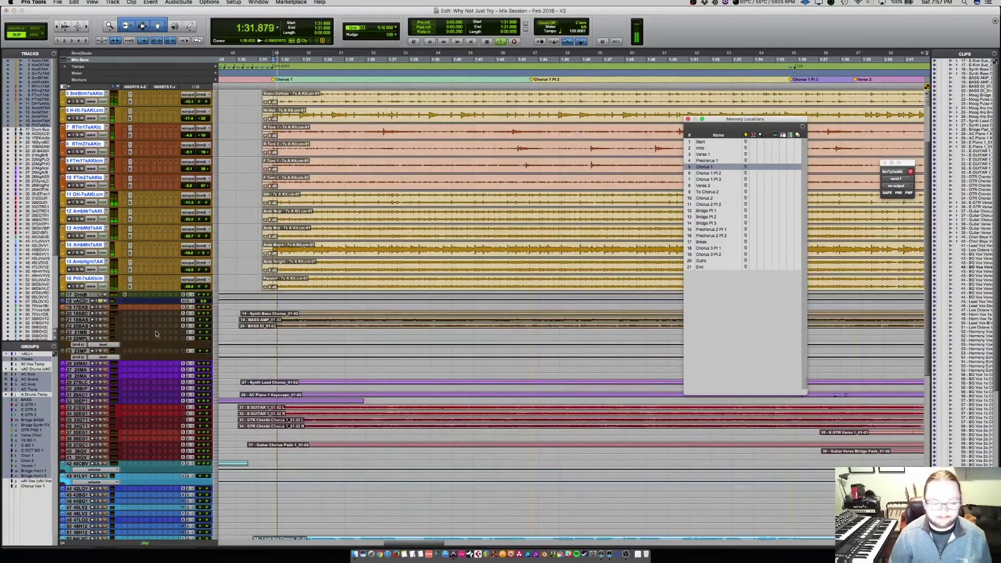
Solo the three chorus bass tracks, then remove BASS DI and BASS AMP so only Synth Bass Chorus stays soloed in the Mix window
{"action": "left_click", "coordinate": [100, 313]}
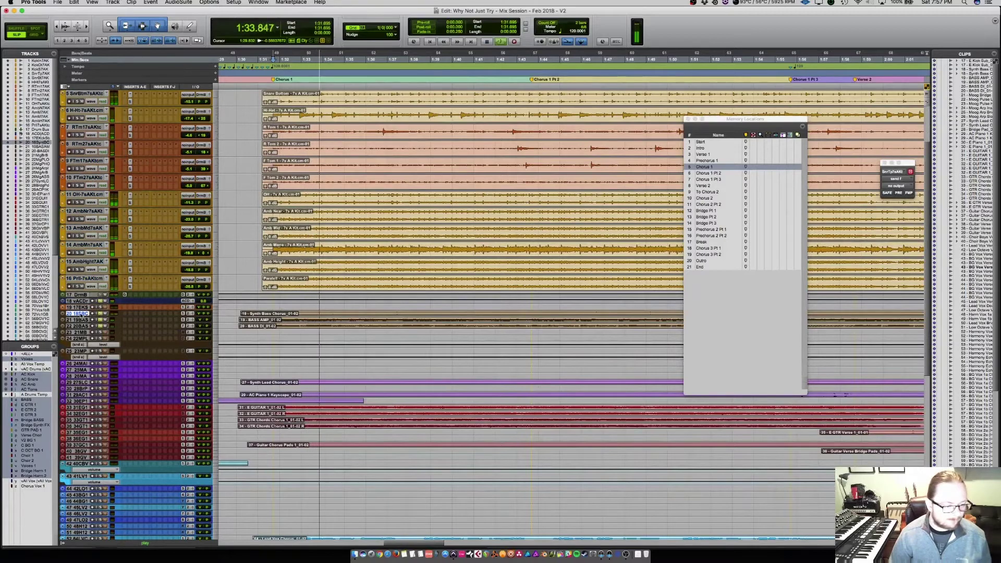
{"action": "left_click", "coordinate": [78, 313]}
{"action": "left_click", "coordinate": [81, 326], "text": "shift"}
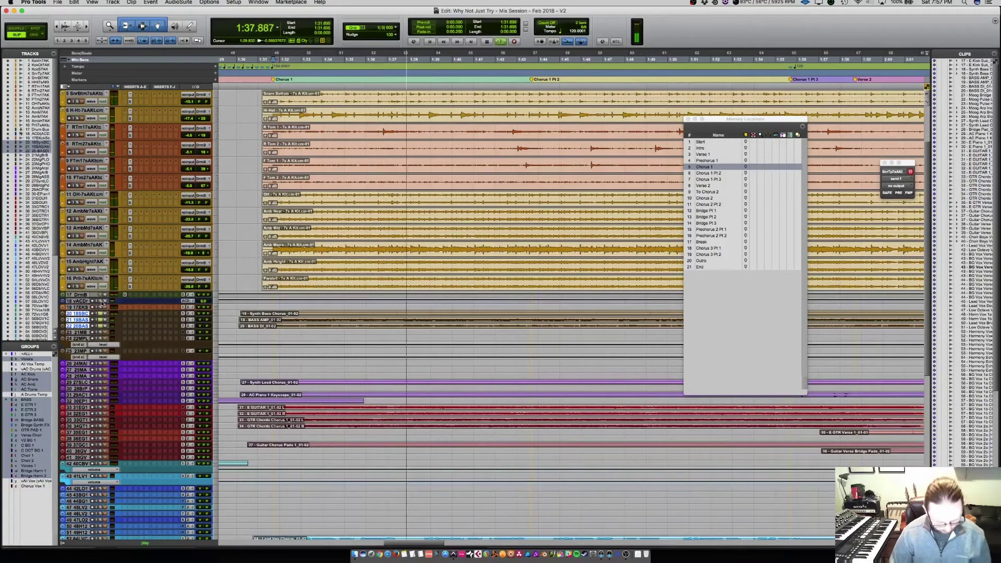
{"action": "key", "text": "super+equal"}
{"action": "left_click", "coordinate": [513, 364]}
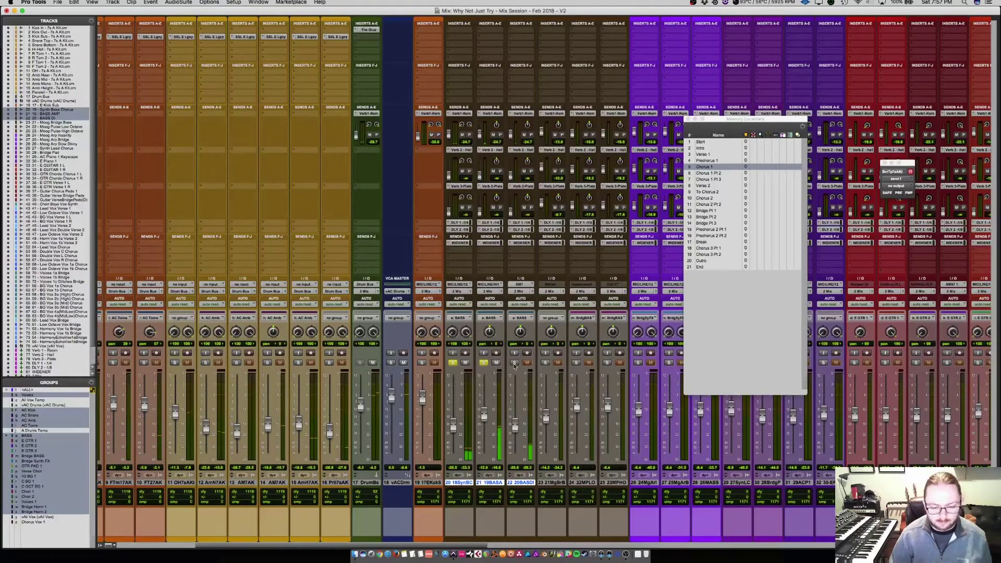
{"action": "left_click", "coordinate": [484, 363]}
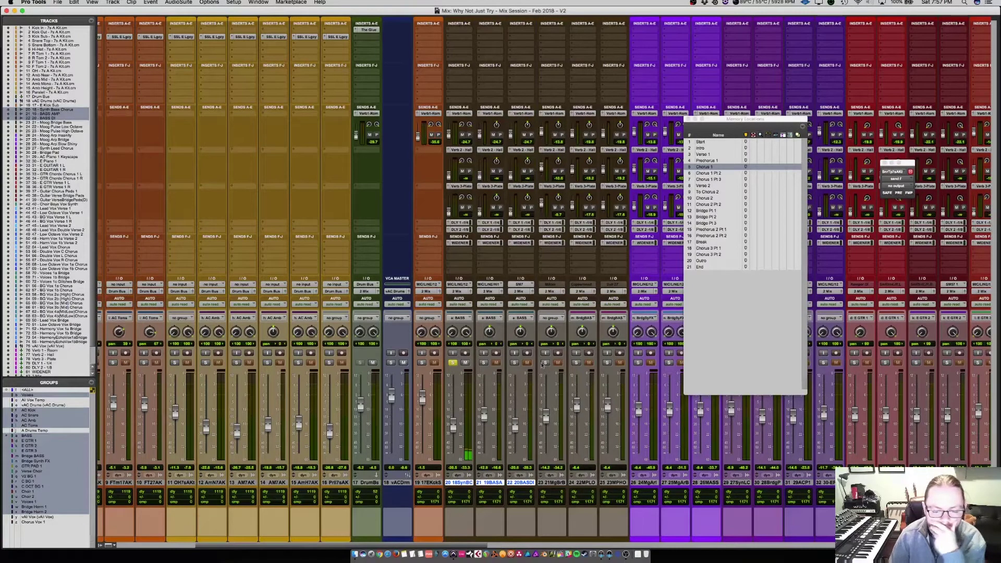
Open the Verb 1 - Room send of Synth Bass Chorus and raise its level to -17.4 dB
{"action": "scroll", "coordinate": [465, 546], "scroll_direction": "right", "scroll_amount": 15}
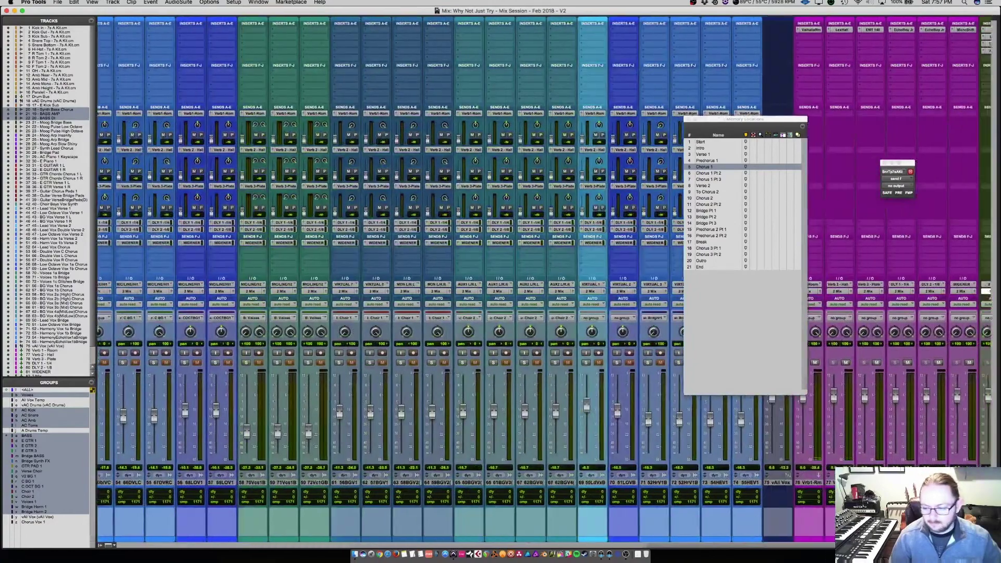
{"action": "scroll", "coordinate": [516, 511], "scroll_direction": "left", "scroll_amount": 15}
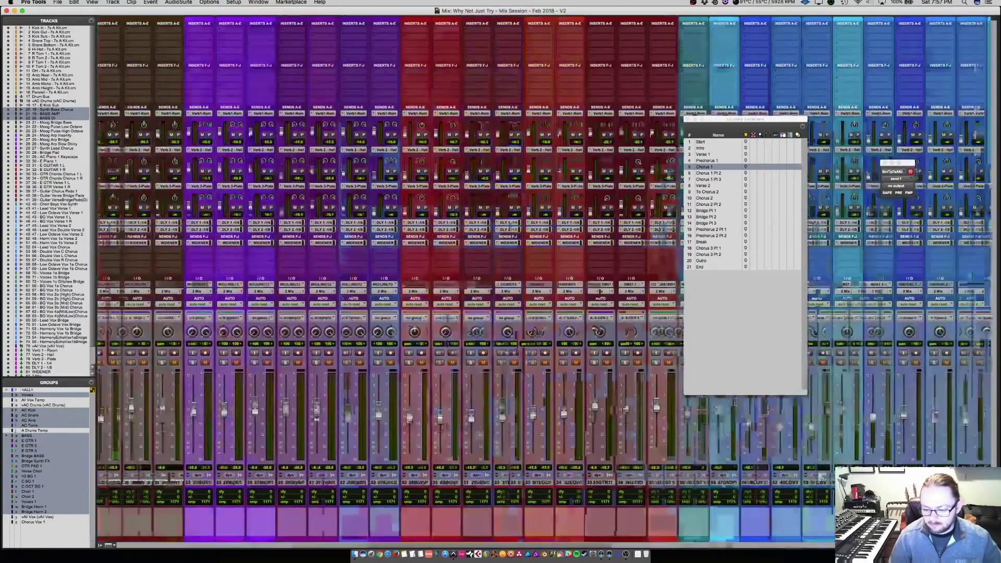
{"action": "scroll", "coordinate": [516, 511], "scroll_direction": "left", "scroll_amount": 3}
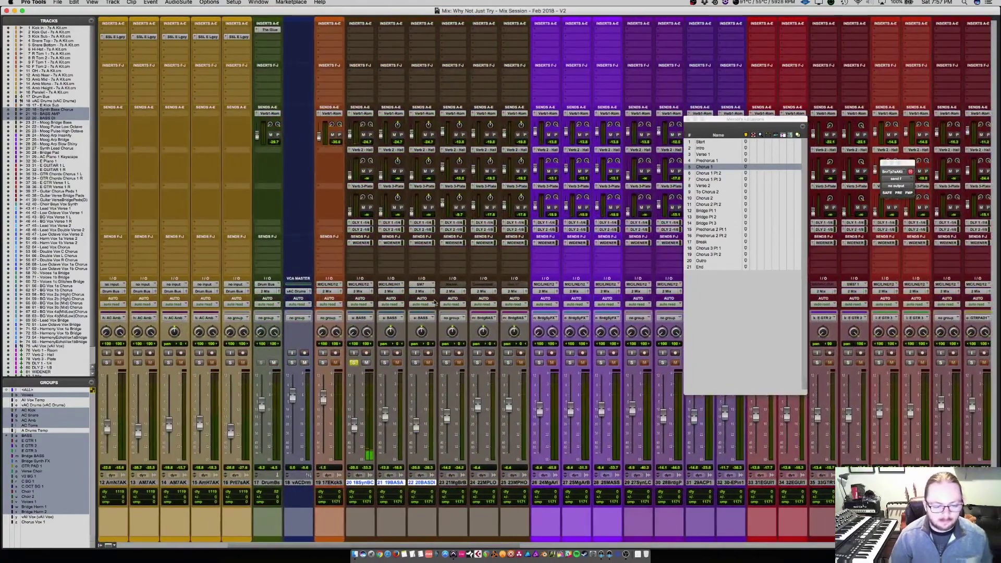
{"action": "left_click", "coordinate": [365, 114]}
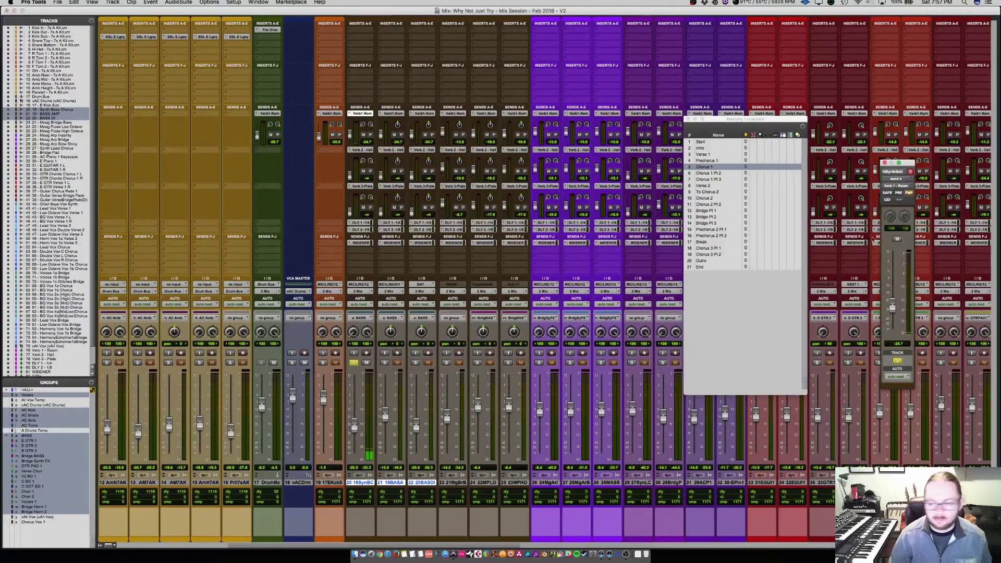
{"action": "mouse_move", "coordinate": [895, 308]}
{"action": "left_mouse_down"}
{"action": "mouse_move", "coordinate": [900, 264]}
{"action": "mouse_move", "coordinate": [899, 299]}
{"action": "left_mouse_up"}
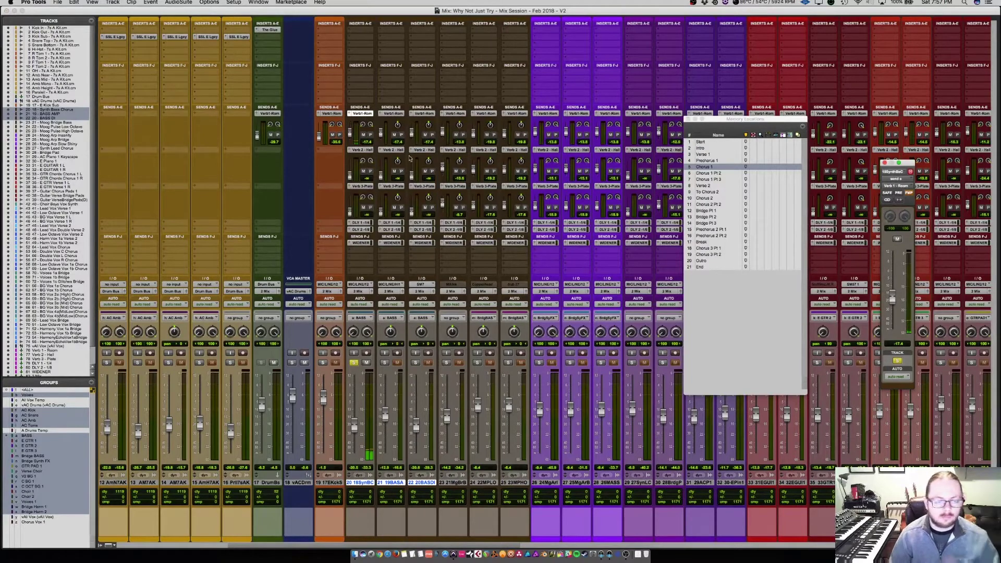
Insert bx_console E on Synth Bass Chorus and assign it a random console channel pair
{"action": "left_click", "coordinate": [361, 39]}
{"action": "left_click", "coordinate": [377, 58]}
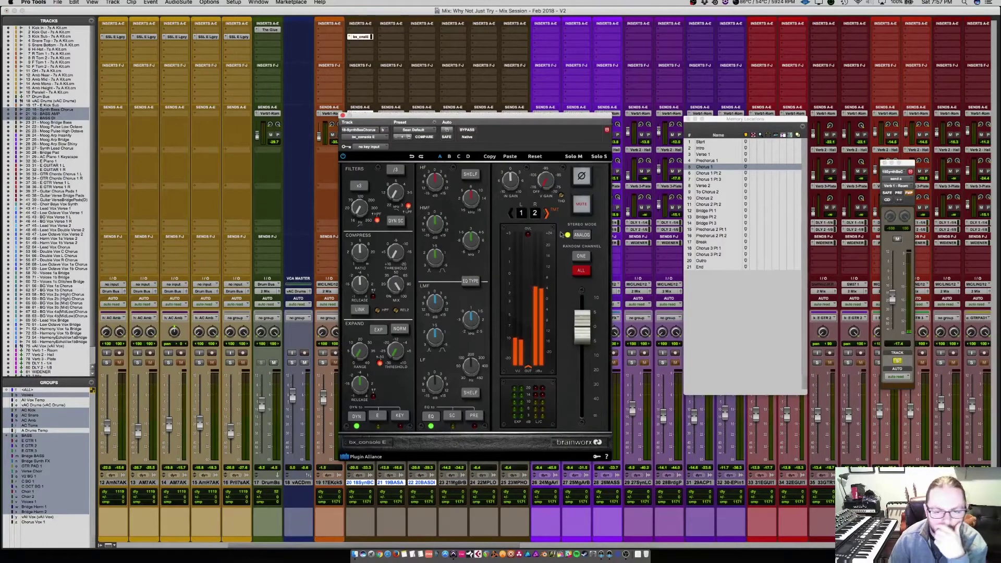
{"action": "left_click", "coordinate": [581, 255]}
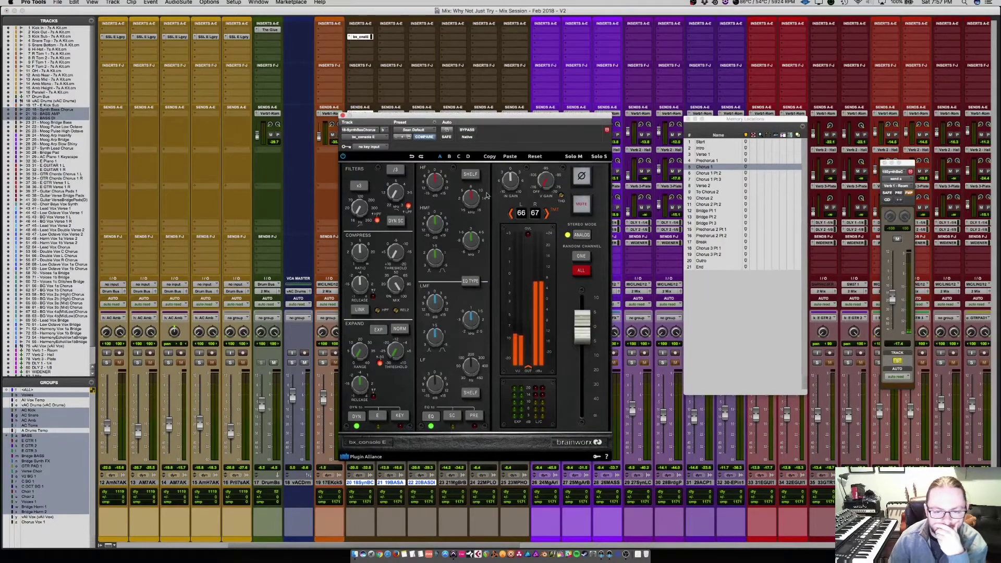
{"action": "left_click_drag", "start_coordinate": [562, 197], "coordinate": [565, 186]}
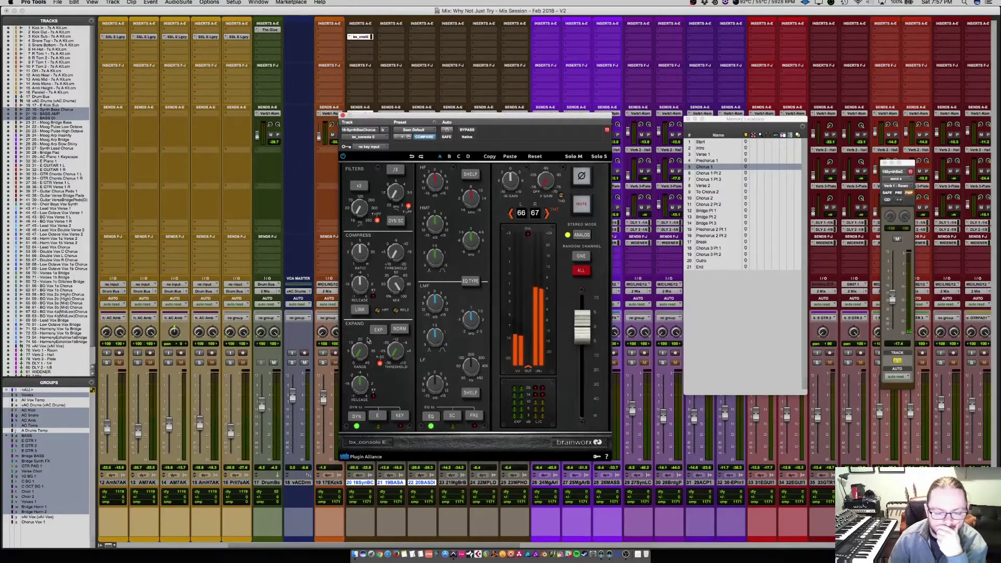
Adjust the compressor threshold, filter and LF band on Synth Bass Chorus, switch the LF band to bell, and close the plug-in
{"action": "mouse_move", "coordinate": [395, 253]}
{"action": "left_mouse_down"}
{"action": "mouse_move", "coordinate": [402, 231]}
{"action": "mouse_move", "coordinate": [397, 257]}
{"action": "left_mouse_up"}
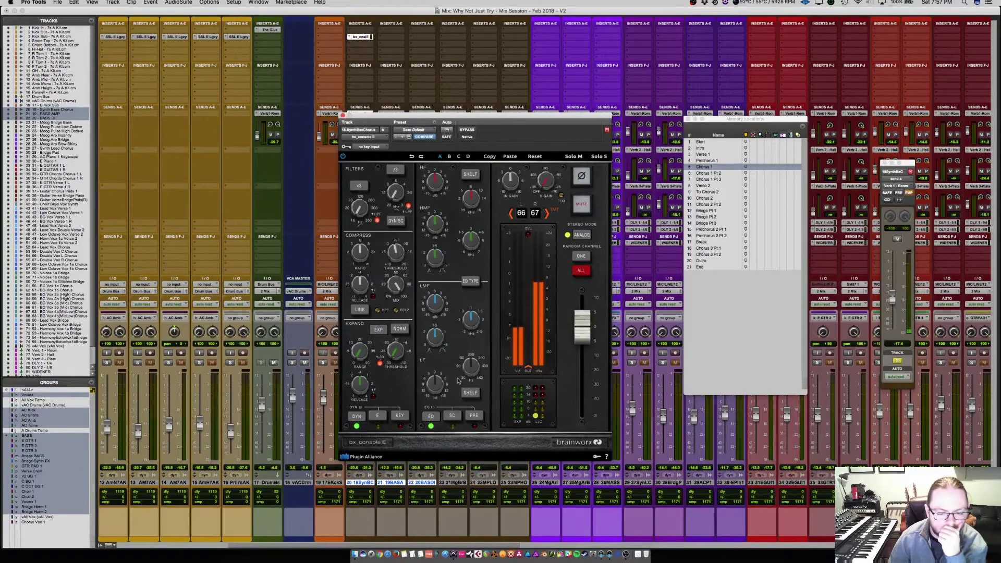
{"action": "left_click_drag", "start_coordinate": [443, 384], "coordinate": [469, 384]}
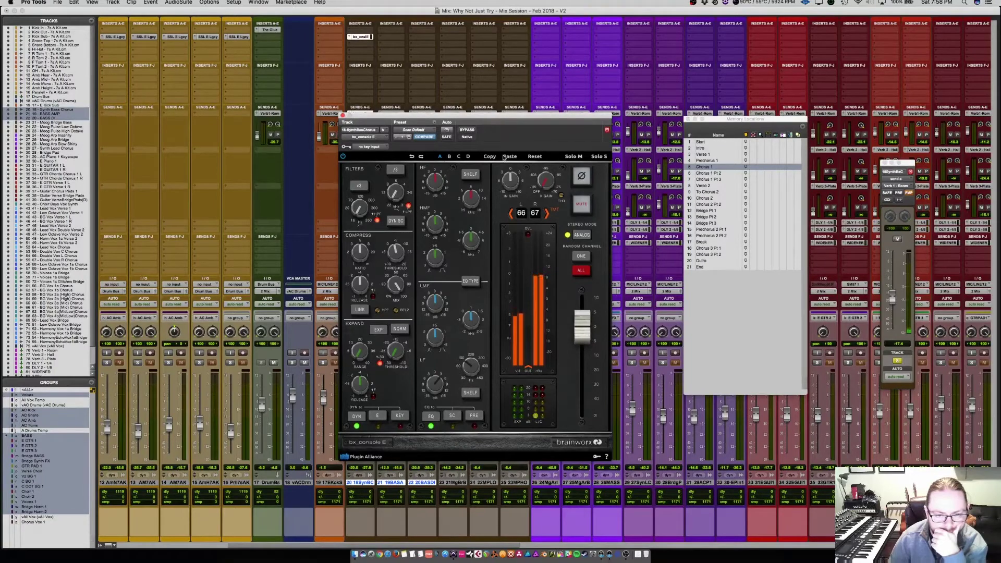
{"action": "left_click_drag", "start_coordinate": [396, 192], "coordinate": [399, 190]}
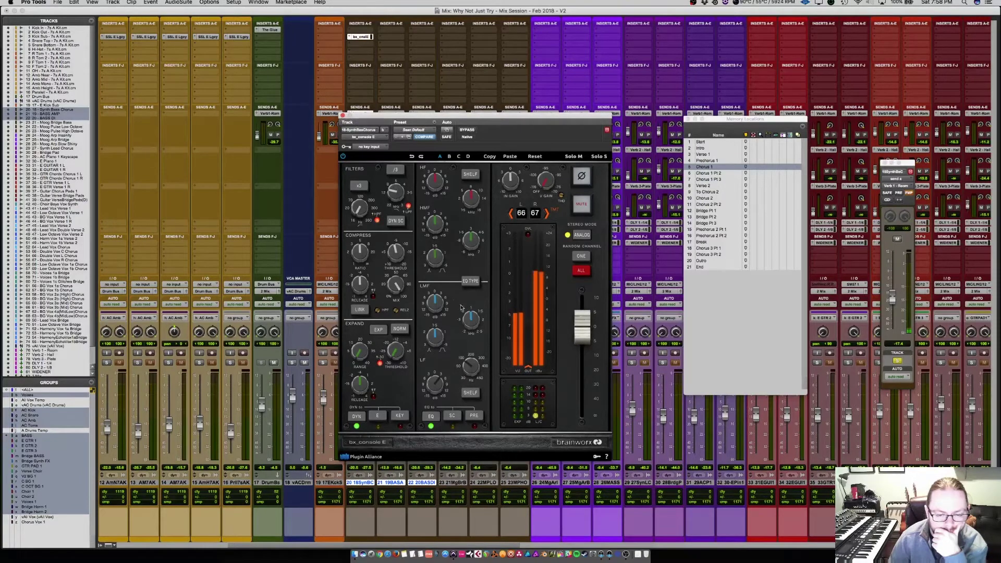
{"action": "left_click_drag", "start_coordinate": [469, 369], "coordinate": [472, 365]}
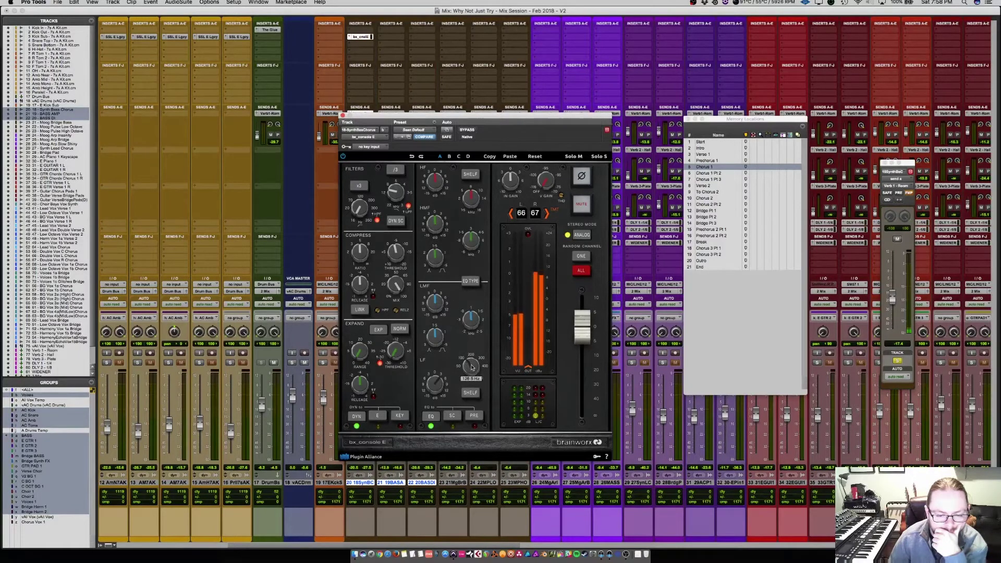
{"action": "left_click", "coordinate": [472, 394]}
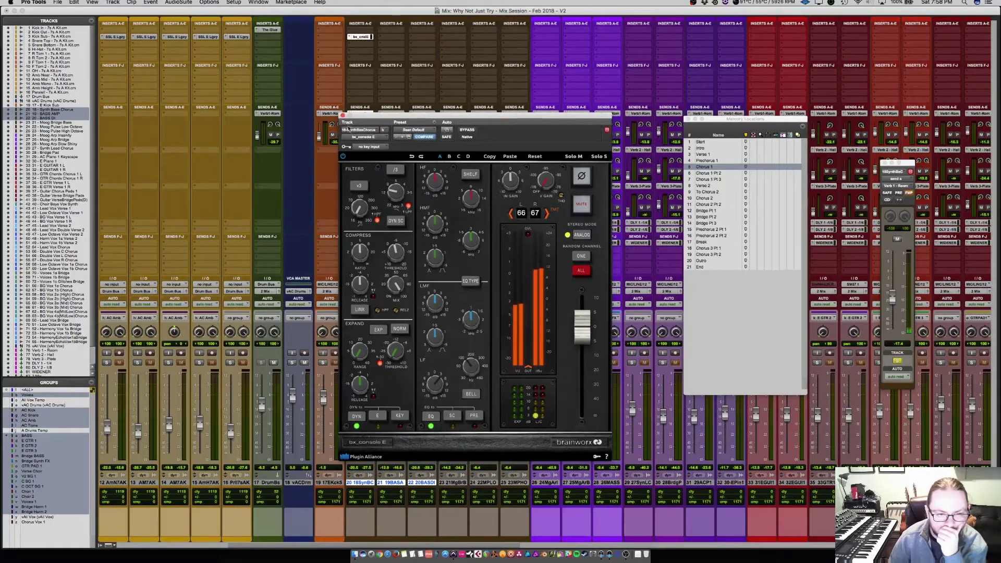
{"action": "left_click", "coordinate": [343, 115]}
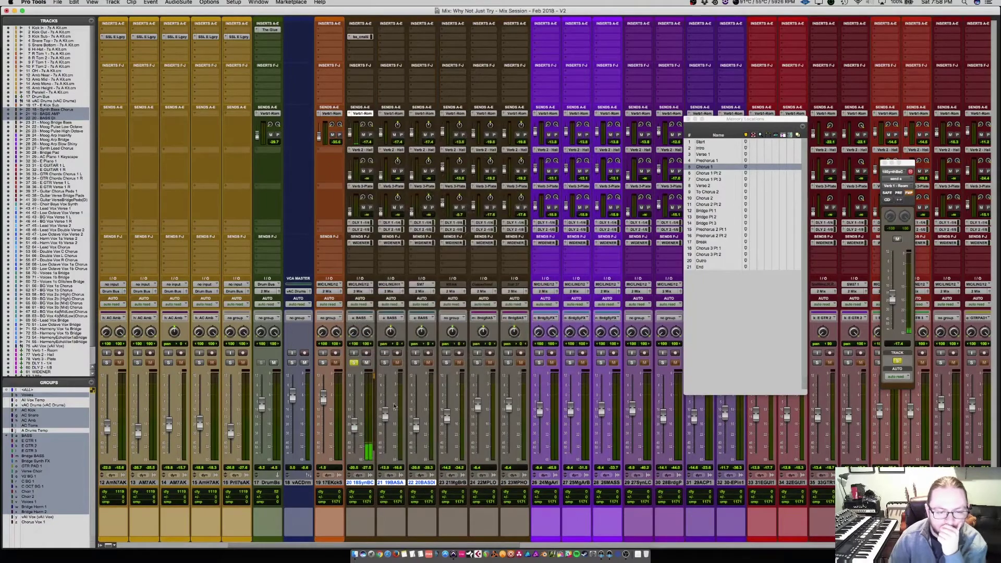
Unsolo Synth Bass Chorus, solo BASS AMP and insert bx_console G on it
{"action": "left_click", "coordinate": [354, 362]}
{"action": "left_click", "coordinate": [384, 362]}
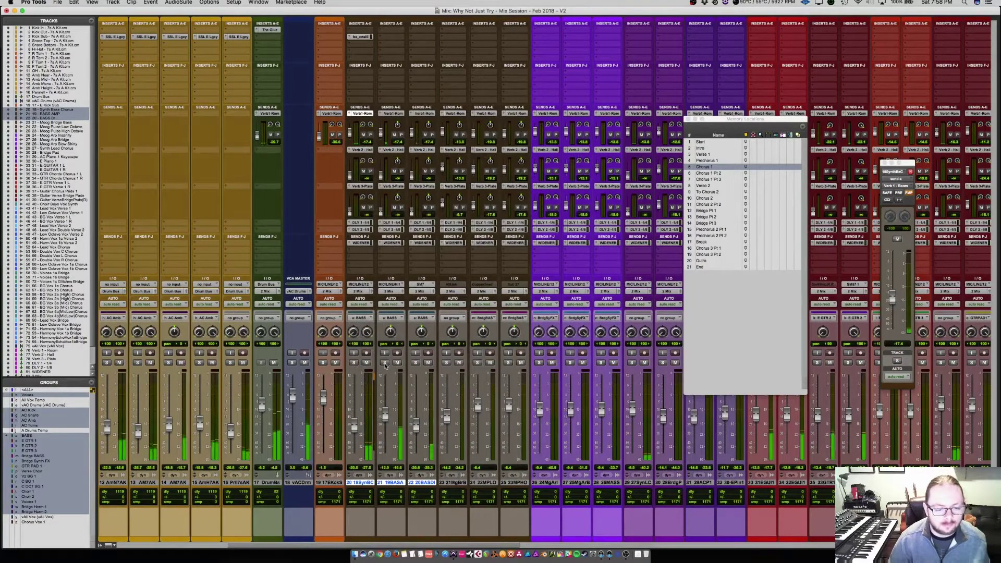
{"action": "left_click", "coordinate": [392, 37]}
{"action": "left_click", "coordinate": [415, 157]}
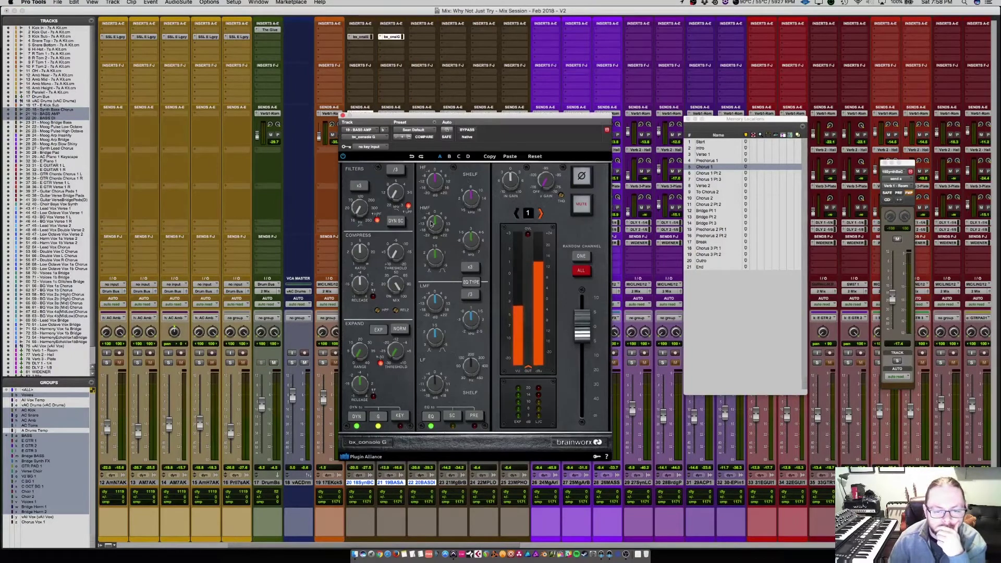
Shape BASS AMP's HMF and LF bands and compressor threshold, and give its console strip a random channel
{"action": "left_click_drag", "start_coordinate": [431, 223], "coordinate": [436, 234]}
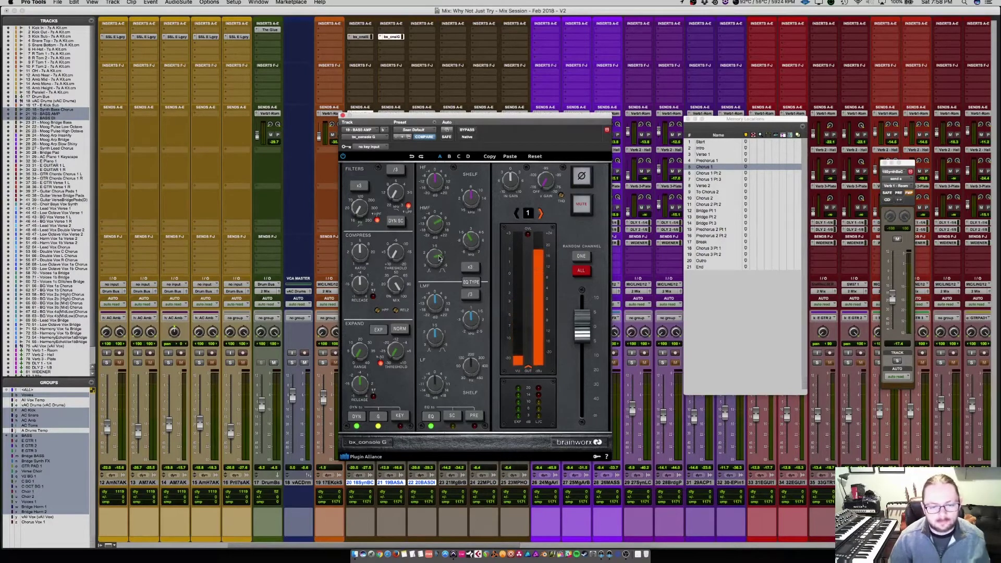
{"action": "left_click", "coordinate": [582, 256]}
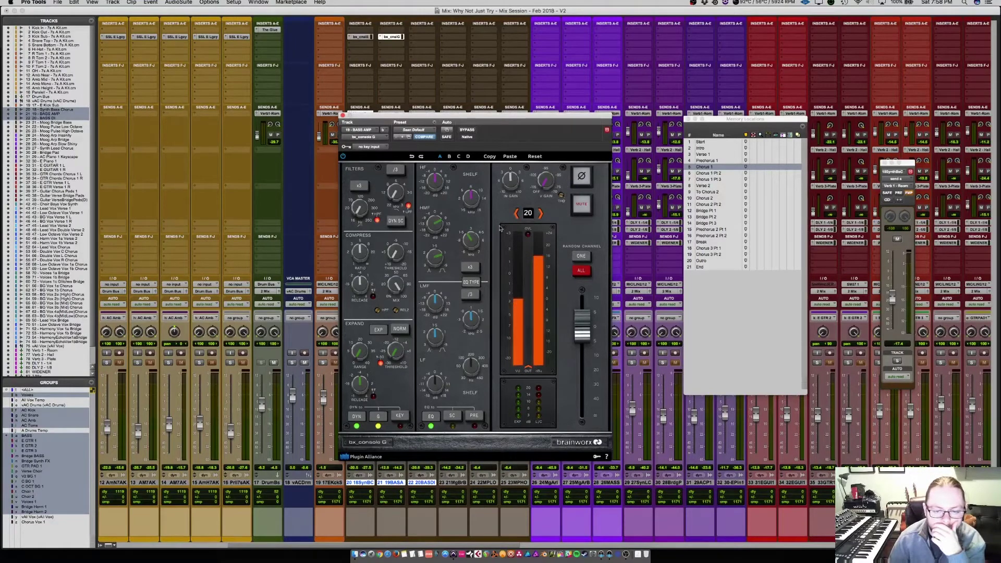
{"action": "left_click_drag", "start_coordinate": [435, 378], "coordinate": [467, 375]}
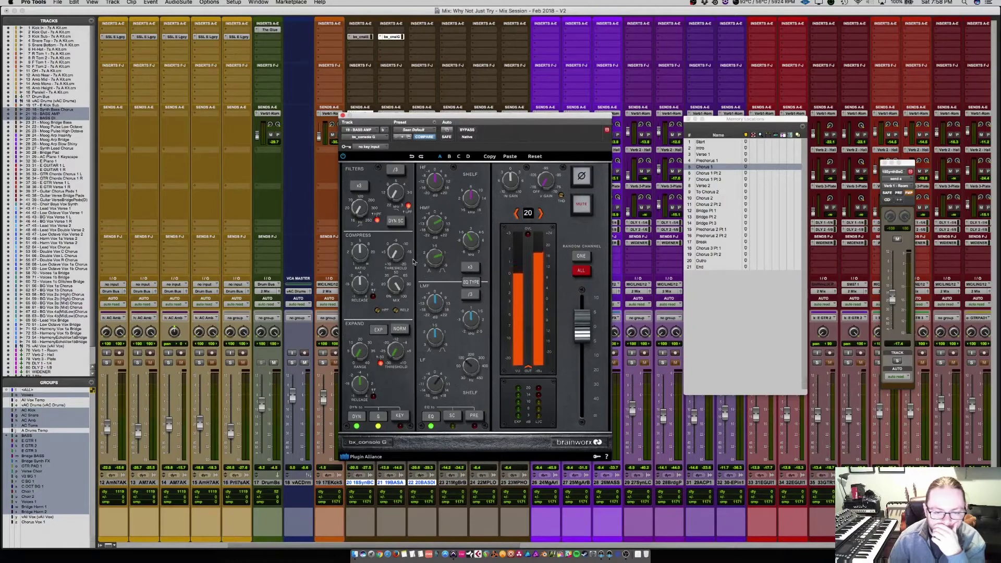
{"action": "left_click_drag", "start_coordinate": [400, 254], "coordinate": [405, 230]}
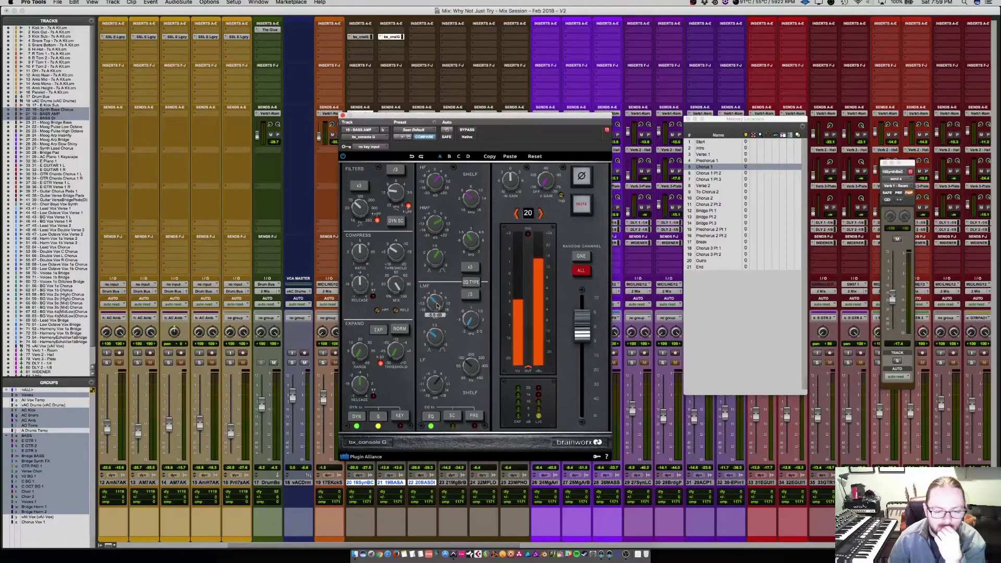
Tune the gain, frequency and Q of BASS AMP's LMF band, and close the plug-in window
{"action": "scroll", "coordinate": [436, 306], "scroll_direction": "up", "scroll_amount": 5}
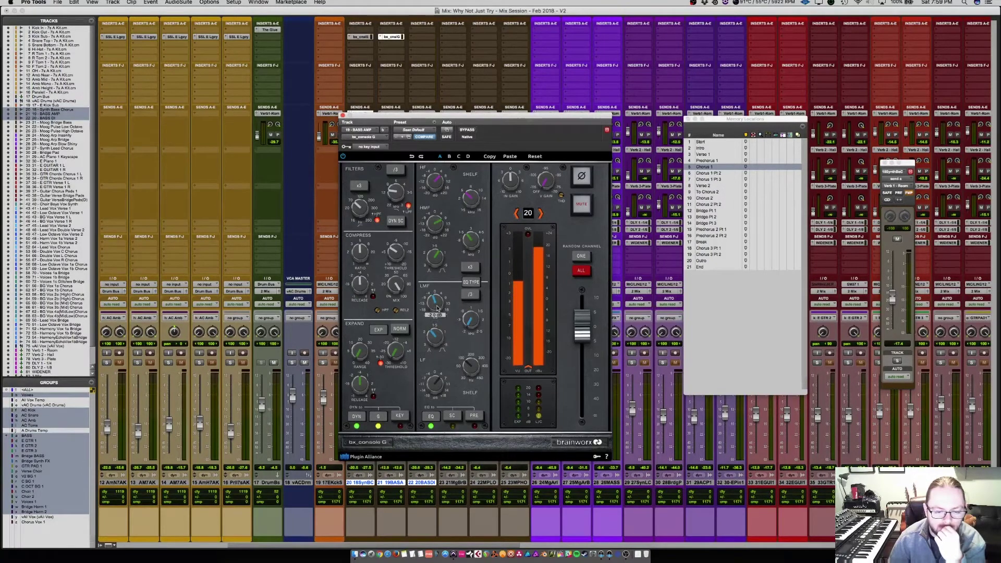
{"action": "mouse_move", "coordinate": [469, 311]}
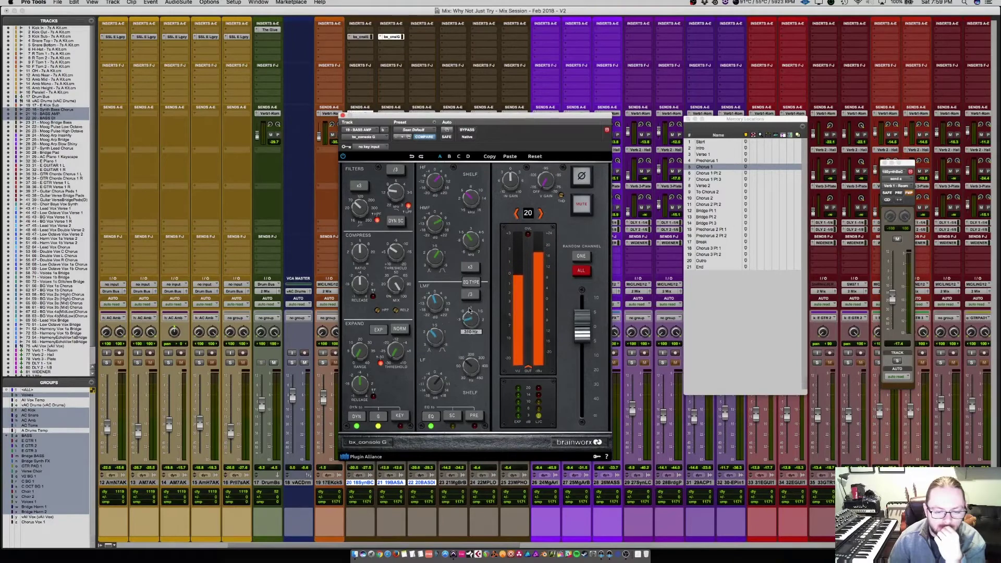
{"action": "left_click_drag", "start_coordinate": [470, 310], "coordinate": [470, 306]}
{"action": "scroll", "coordinate": [441, 309], "scroll_direction": "down", "scroll_amount": 4}
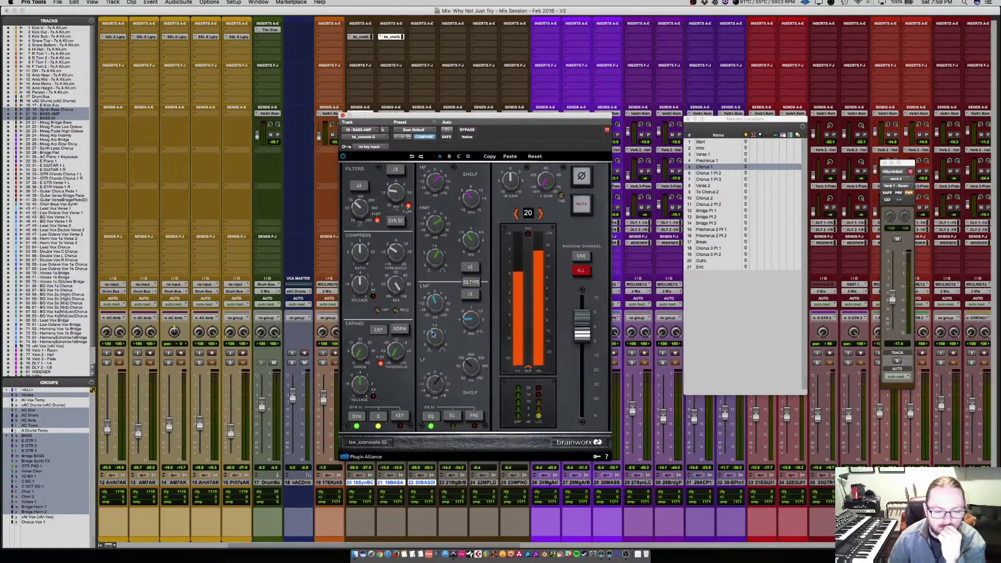
{"action": "left_click_drag", "start_coordinate": [432, 340], "coordinate": [430, 355]}
{"action": "scroll", "coordinate": [438, 305], "scroll_direction": "down", "scroll_amount": 3}
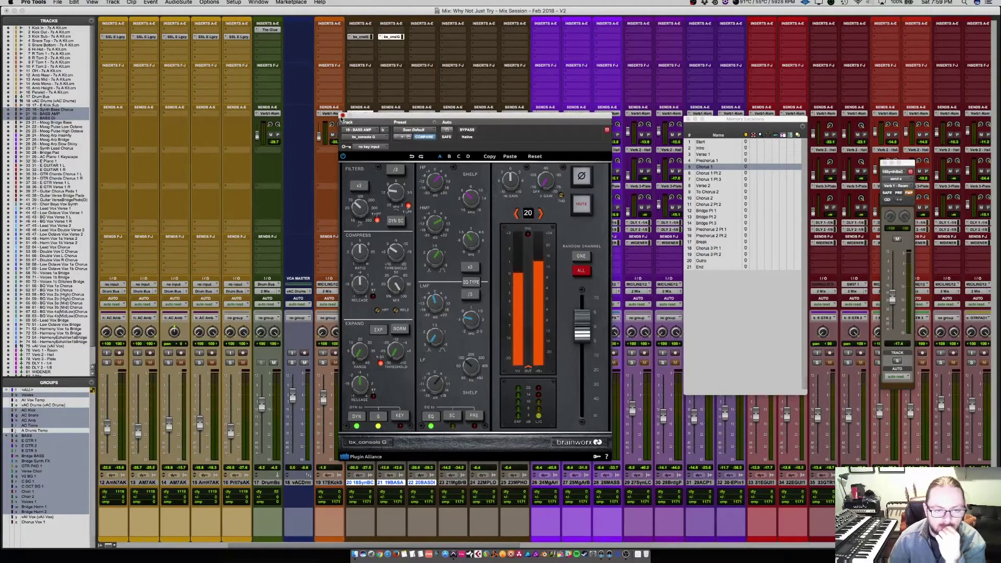
{"action": "left_click", "coordinate": [343, 115]}
Listen to Synth Bass Chorus together with BASS AMP, then remove the synth bass from the solo
{"action": "left_click", "coordinate": [354, 362]}
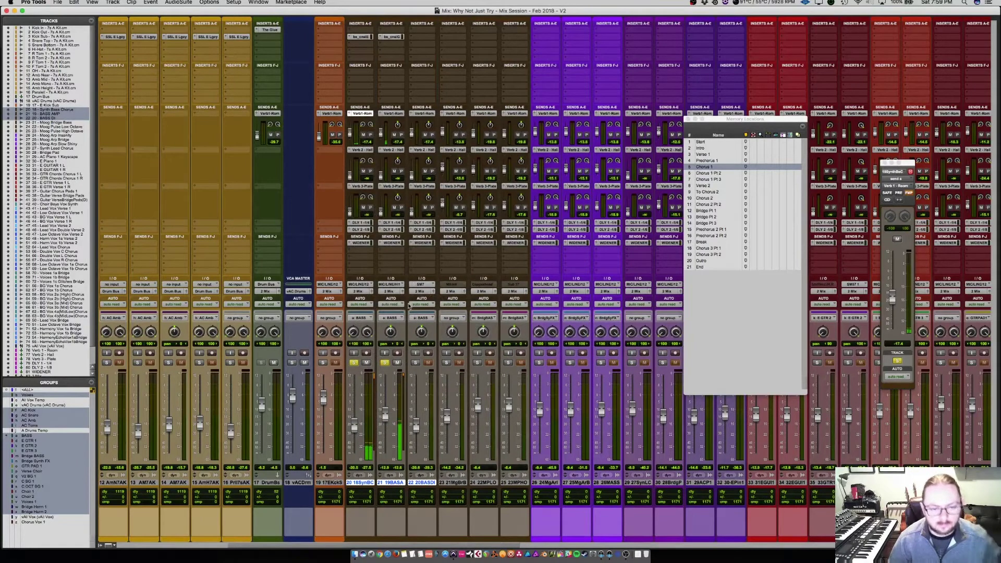
{"action": "left_click", "coordinate": [354, 362]}
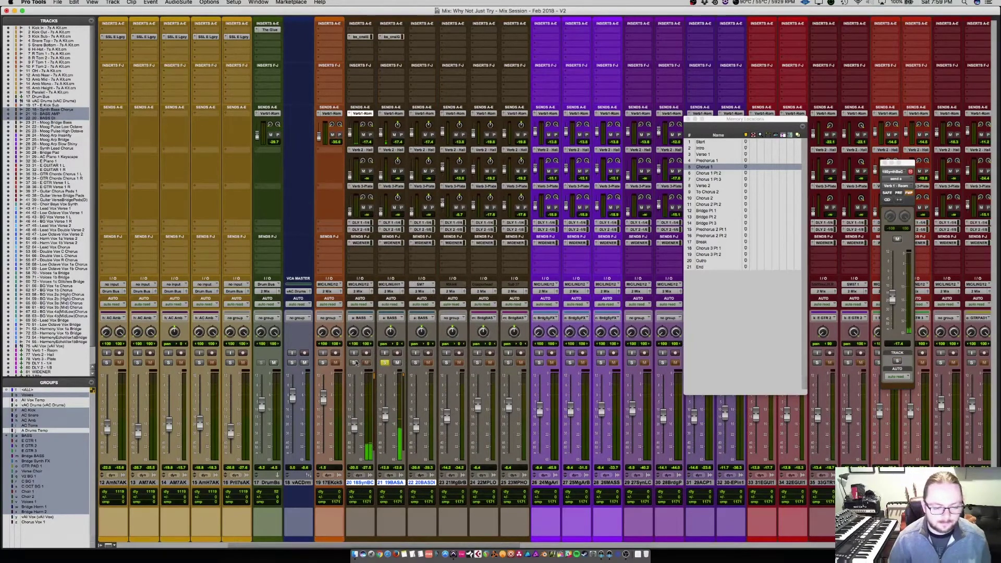
Unsolo BASS AMP, solo BASS DI, insert bx_console E on it and give the console strip a random channel
{"action": "left_click", "coordinate": [384, 363]}
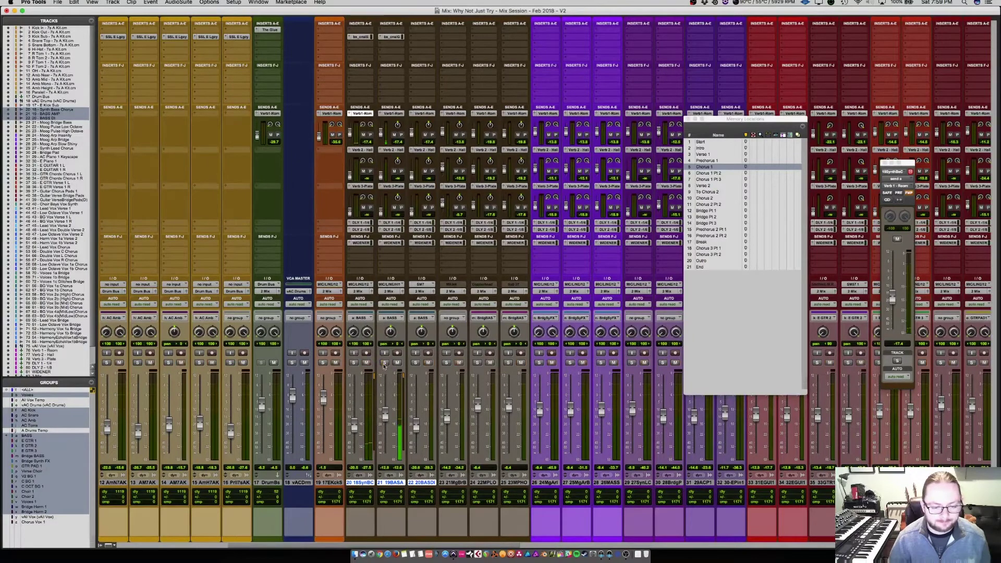
{"action": "left_click", "coordinate": [416, 362]}
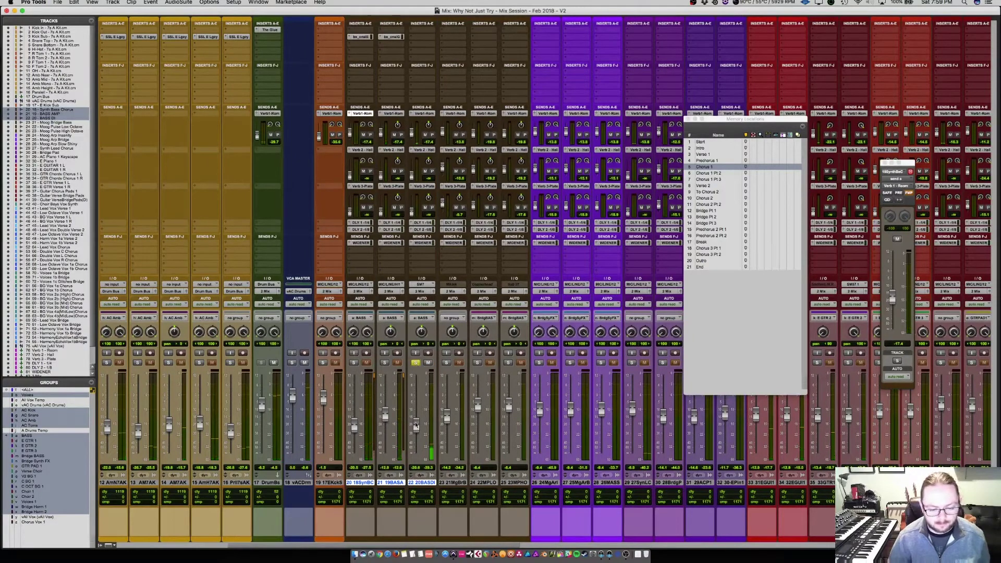
{"action": "left_click", "coordinate": [425, 40]}
{"action": "left_click", "coordinate": [431, 59]}
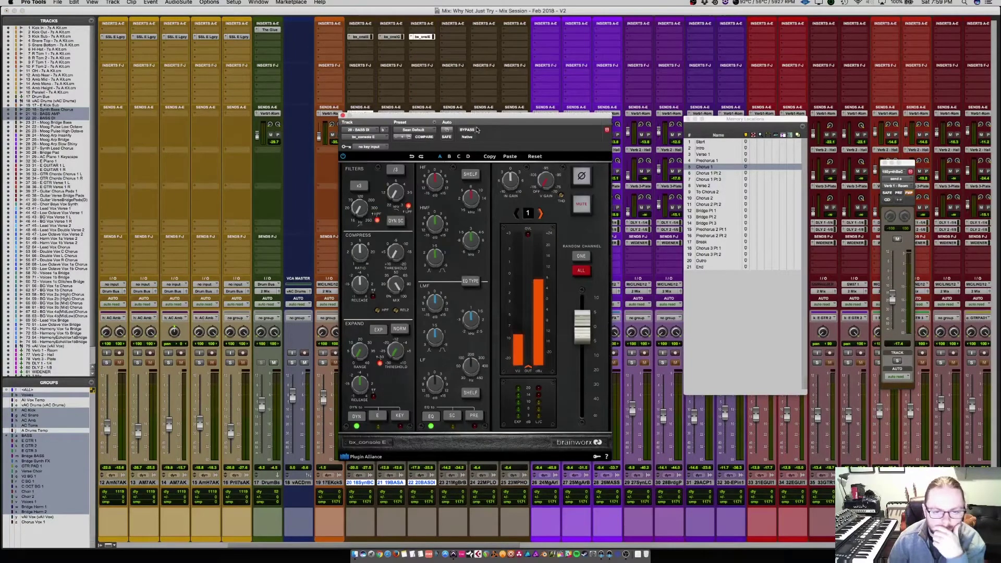
{"action": "left_click", "coordinate": [576, 255]}
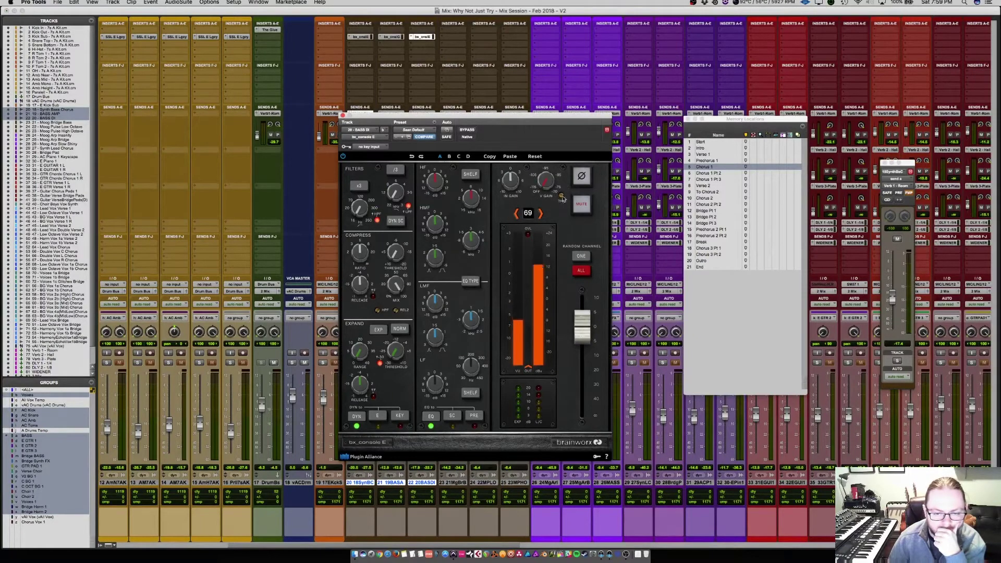
{"action": "mouse_move", "coordinate": [563, 202]}
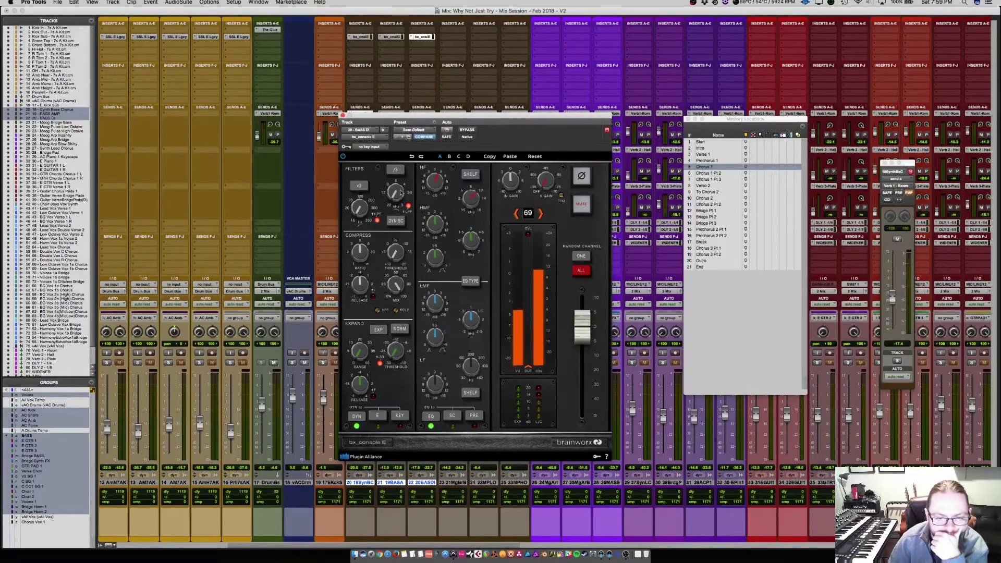
Adjust the low-pass filter, LF gain and compressor threshold of BASS DI's console strip
{"action": "left_click_drag", "start_coordinate": [398, 195], "coordinate": [399, 180]}
{"action": "left_click_drag", "start_coordinate": [436, 383], "coordinate": [438, 371]}
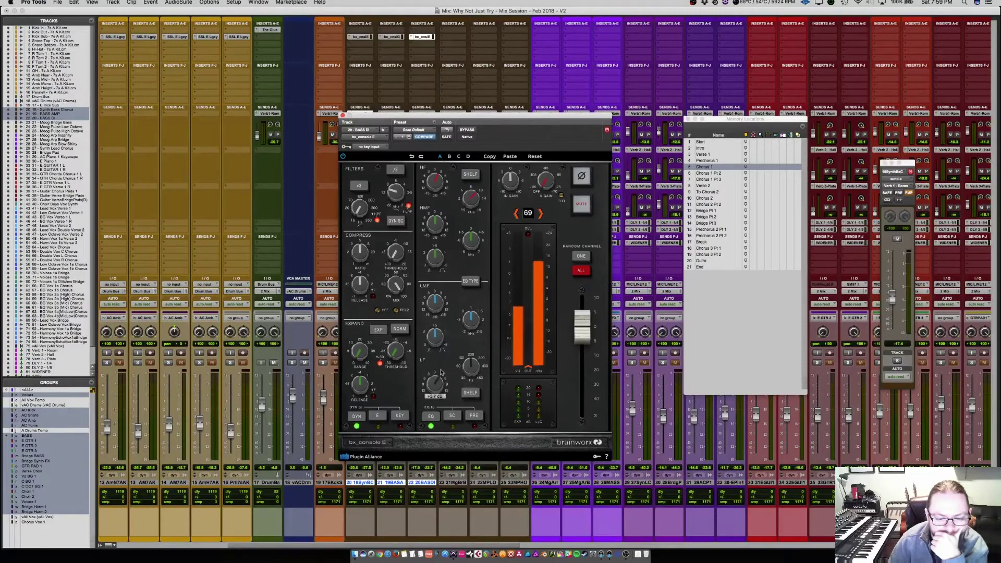
{"action": "left_click_drag", "start_coordinate": [400, 244], "coordinate": [400, 222]}
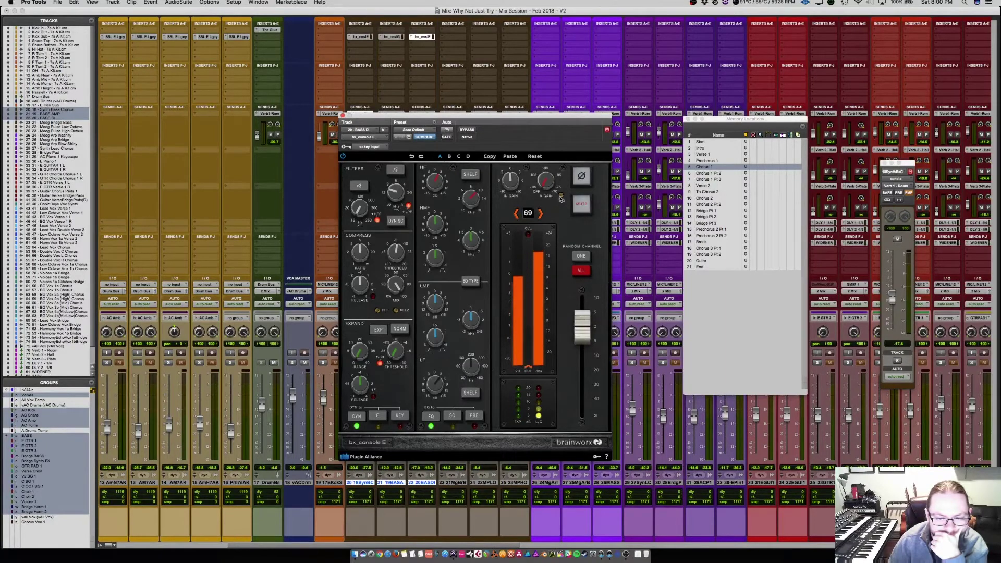
Tune the HMF and LMF bands on BASS DI, compare the dynamics section's E and G modes, and close the plug-in window
{"action": "left_click_drag", "start_coordinate": [436, 226], "coordinate": [471, 255]}
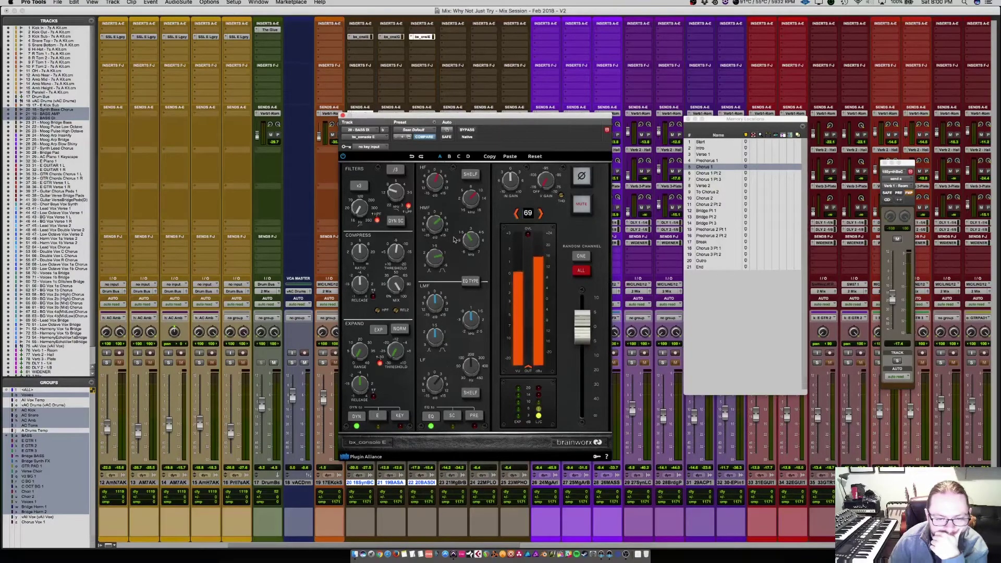
{"action": "left_click_drag", "start_coordinate": [470, 319], "coordinate": [468, 332]}
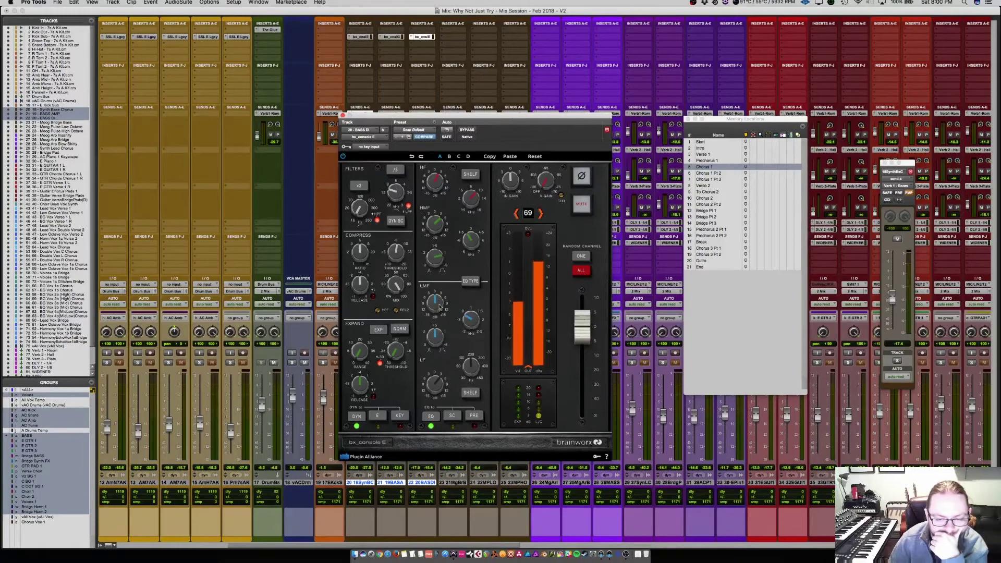
{"action": "left_click_drag", "start_coordinate": [438, 304], "coordinate": [443, 286]}
{"action": "left_click_drag", "start_coordinate": [470, 319], "coordinate": [440, 336]}
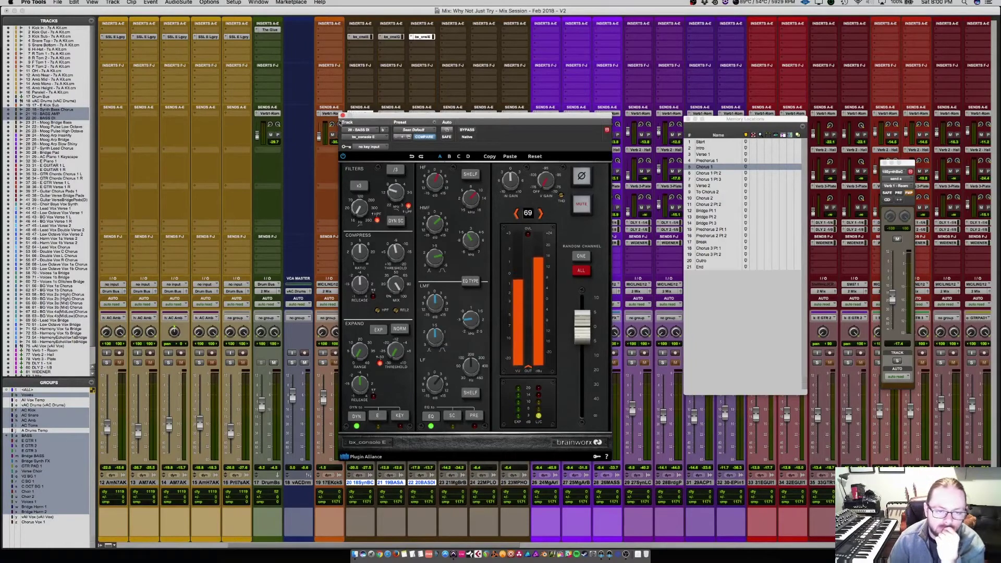
{"action": "left_click", "coordinate": [378, 417]}
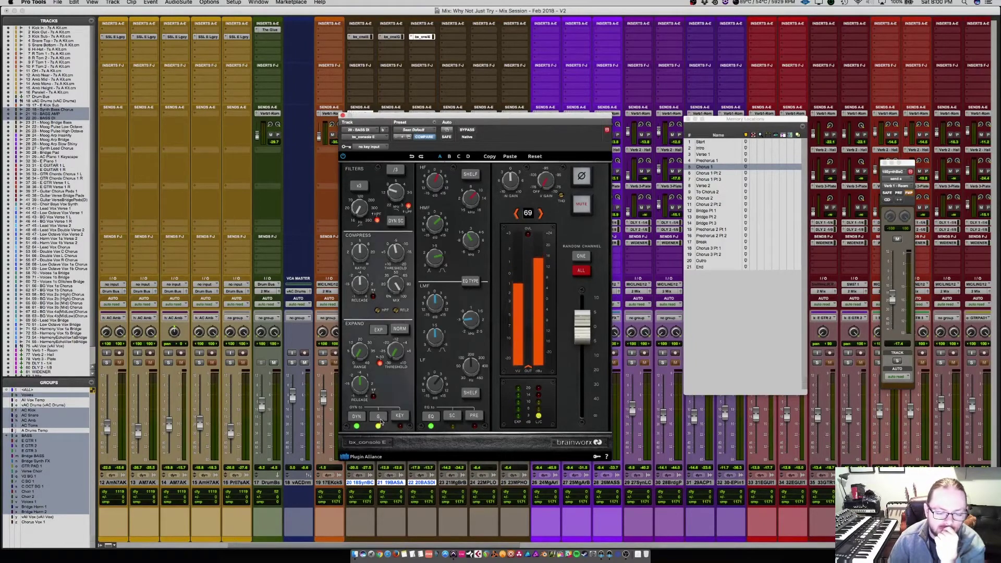
{"action": "left_click", "coordinate": [379, 416]}
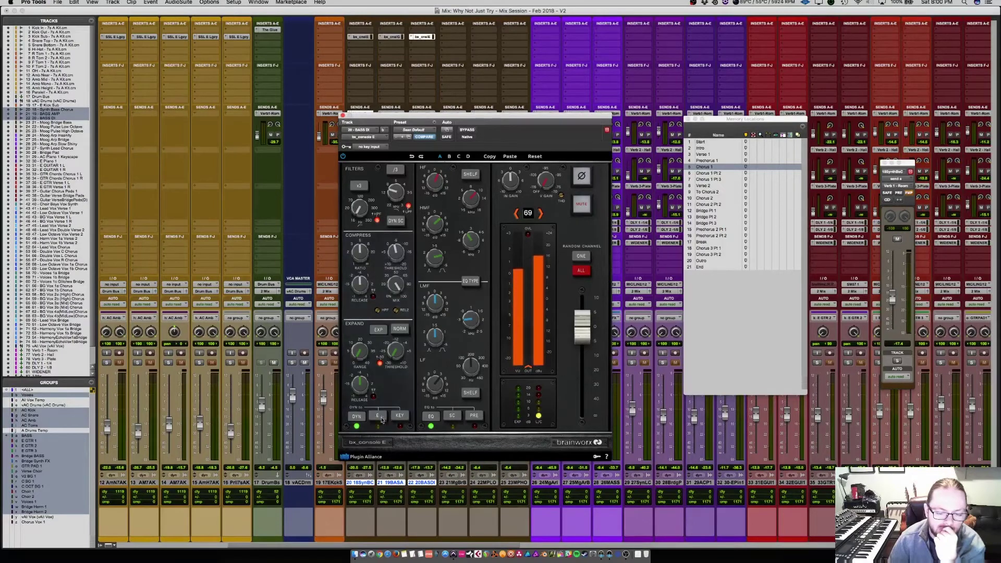
{"action": "left_click", "coordinate": [343, 115]}
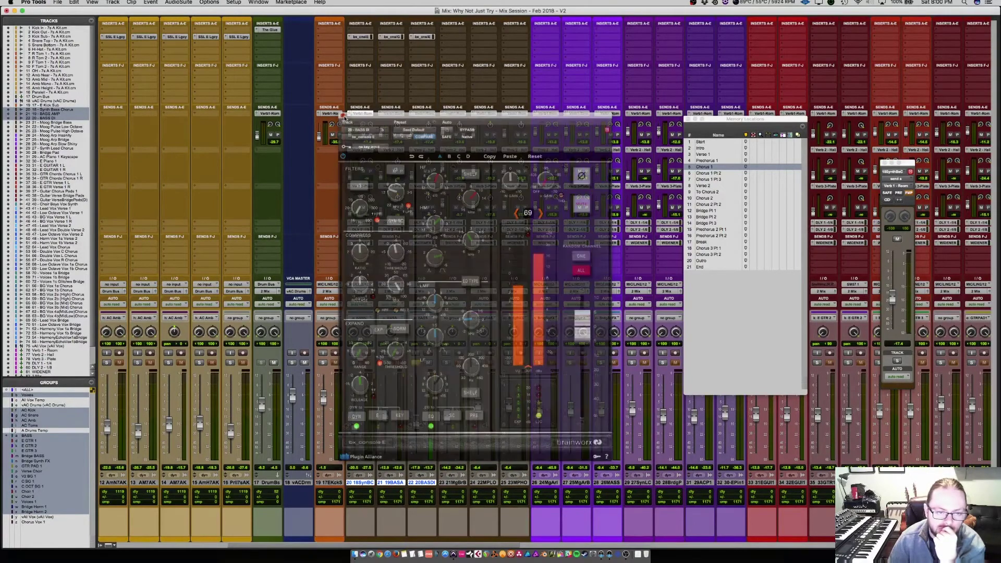
Solo all three bass tracks together with the drum VCA, and retune the HMF band in BASS AMP's bx_console G
{"action": "left_click", "coordinate": [385, 363]}
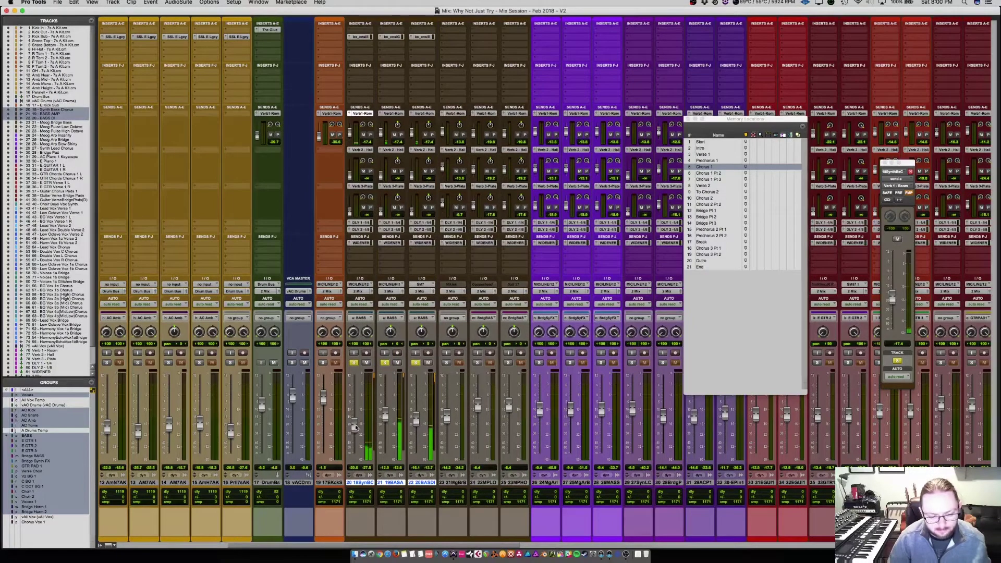
{"action": "left_click", "coordinate": [292, 362]}
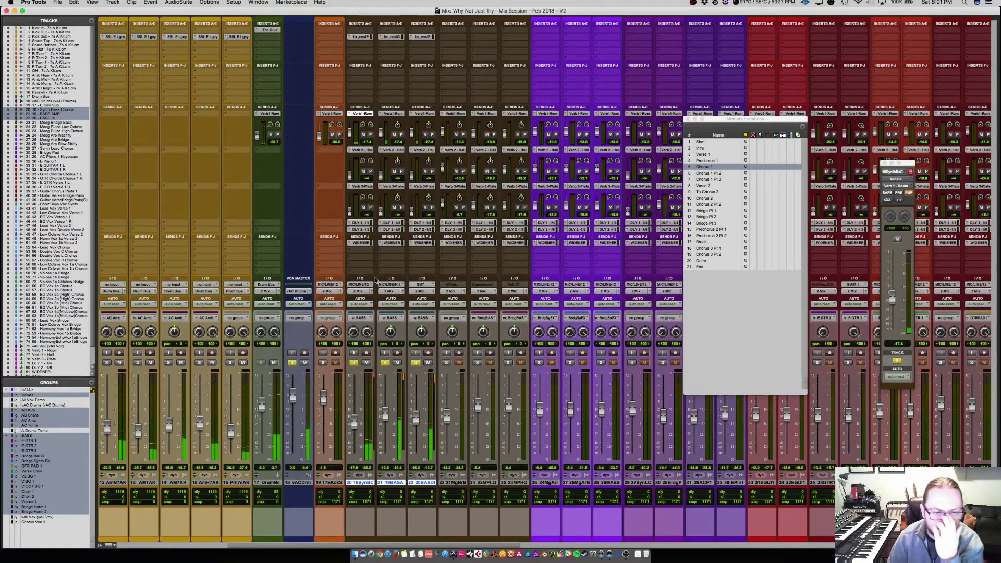
{"action": "left_click", "coordinate": [392, 37]}
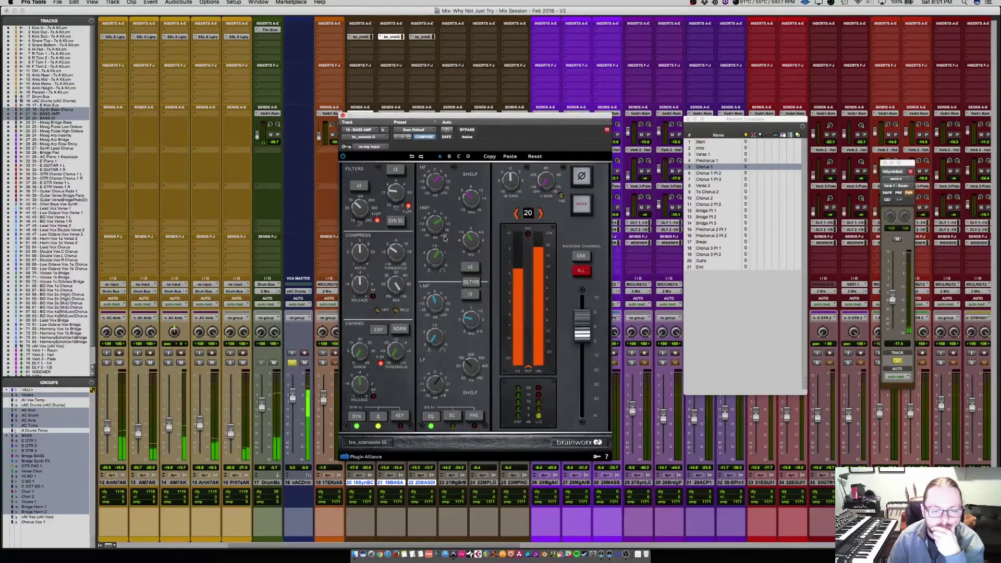
{"action": "left_click_drag", "start_coordinate": [469, 237], "coordinate": [439, 272]}
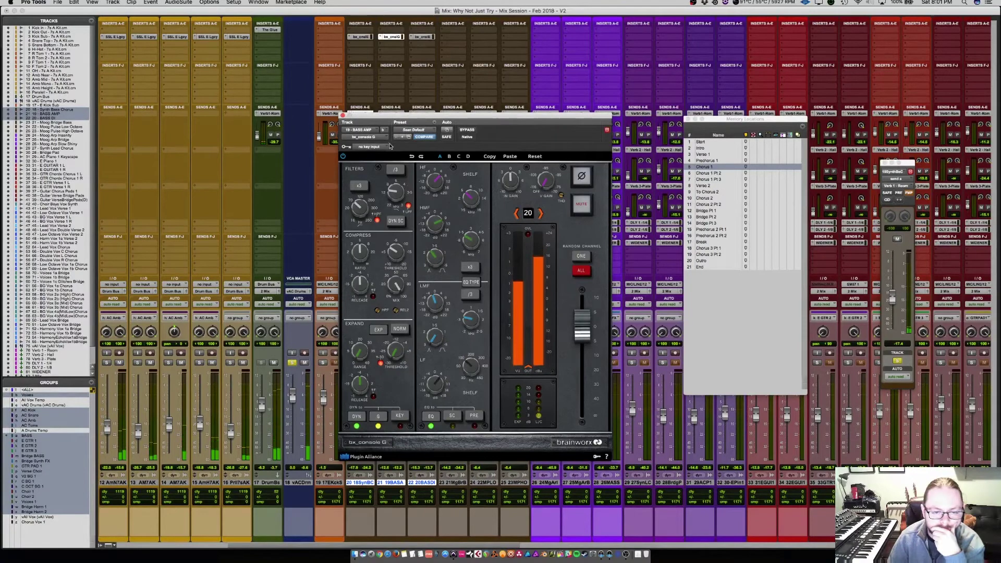
{"action": "left_click", "coordinate": [343, 115]}
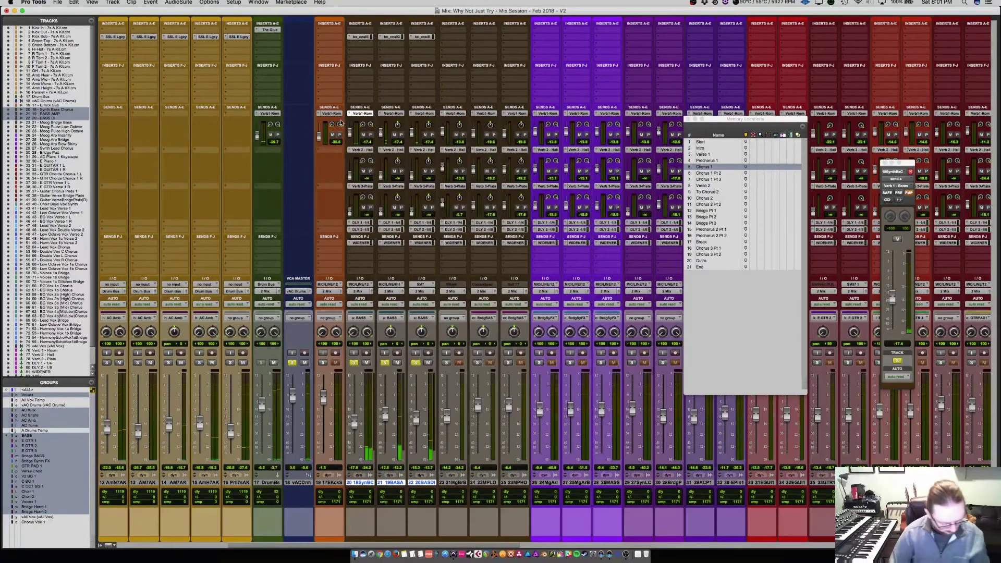
Raise Synth Bass Chorus's Verb 1 - Room send to -13.1 dB, and check the session in the Edit window
{"action": "mouse_move", "coordinate": [350, 134]}
{"action": "left_mouse_down"}
{"action": "mouse_move", "coordinate": [352, 119]}
{"action": "mouse_move", "coordinate": [350, 131]}
{"action": "left_mouse_up"}
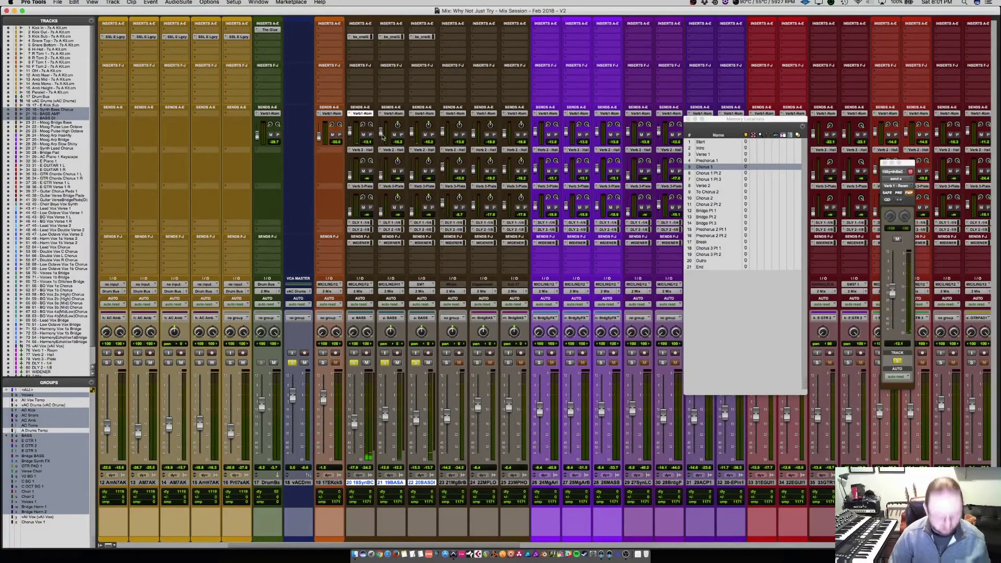
{"action": "key", "text": "super+equal"}
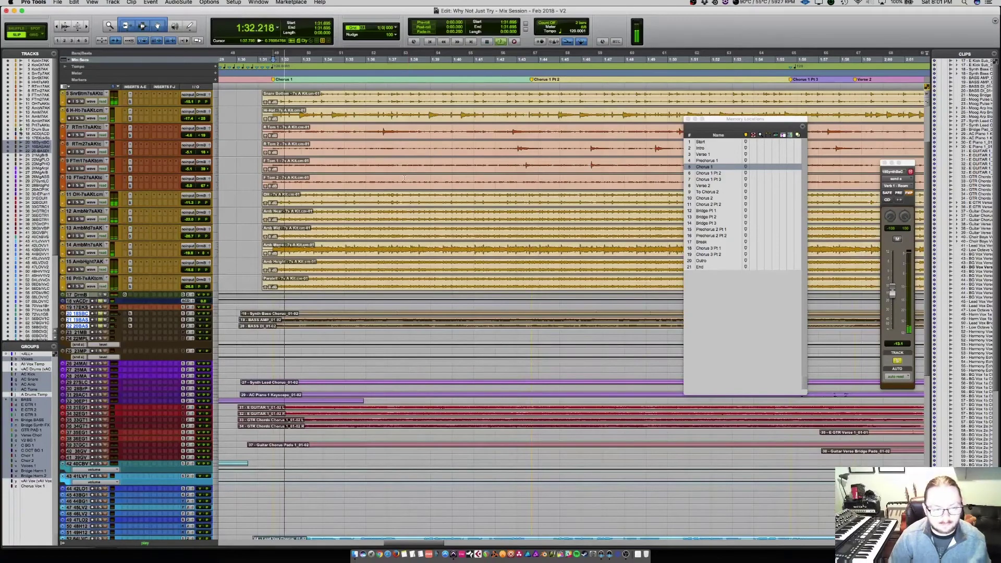
{"action": "key", "text": "super+equal"}
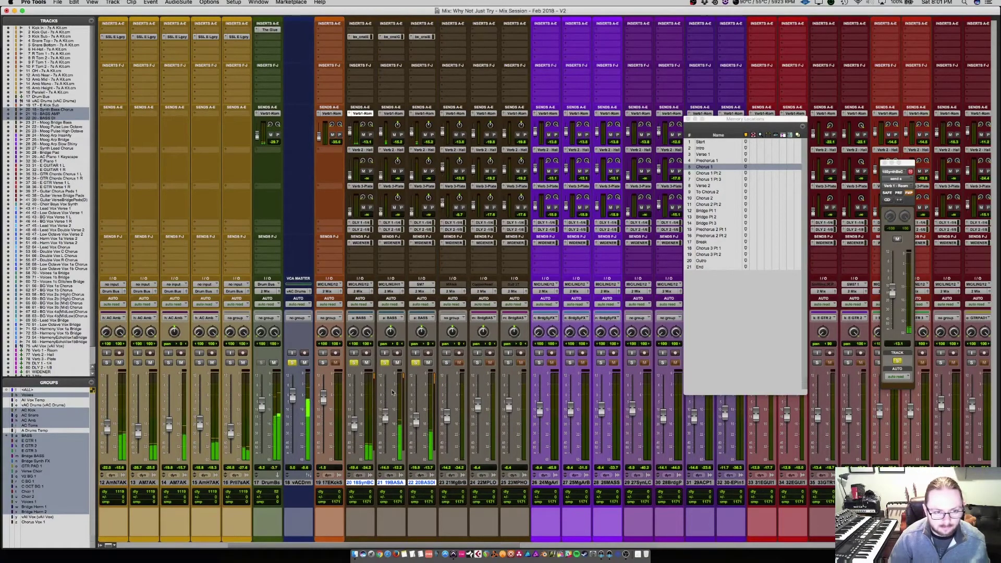
Insert the stereo Saturation Knob on Drum Bus, adjust its saturation slightly, and close the plug-in window
{"action": "left_click", "coordinate": [270, 38]}
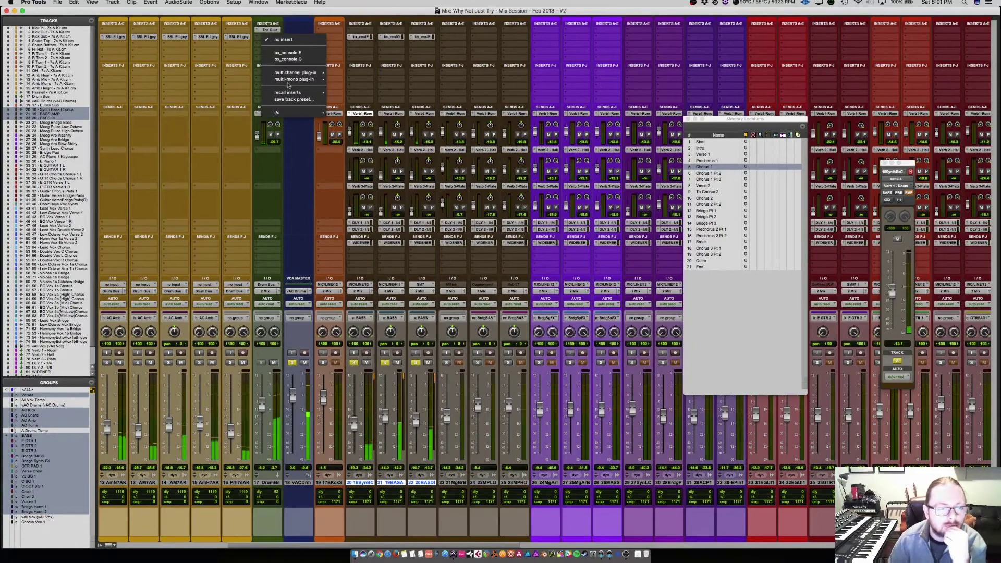
{"action": "mouse_move", "coordinate": [294, 73]}
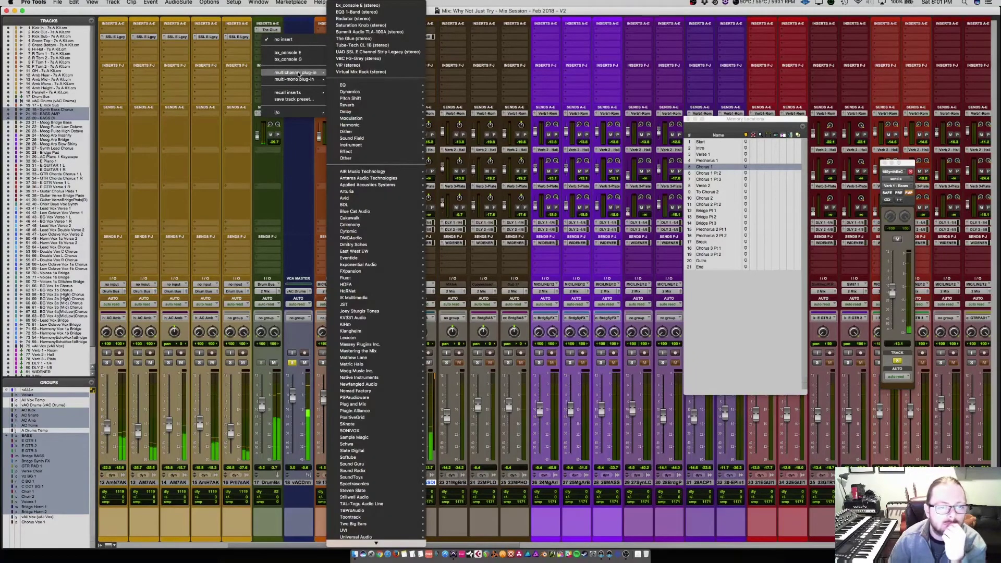
{"action": "left_click", "coordinate": [361, 25]}
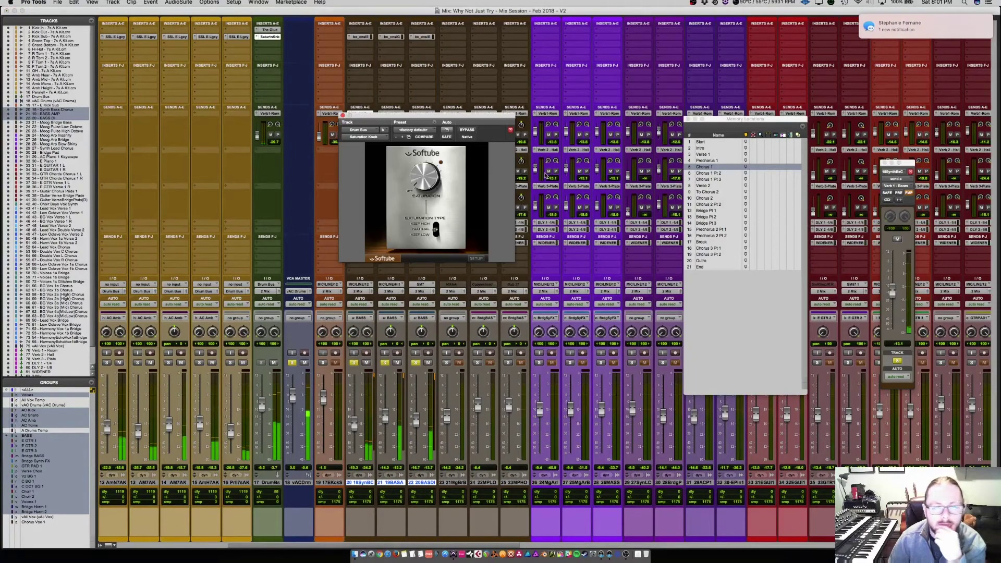
{"action": "left_click_drag", "start_coordinate": [441, 167], "coordinate": [441, 164]}
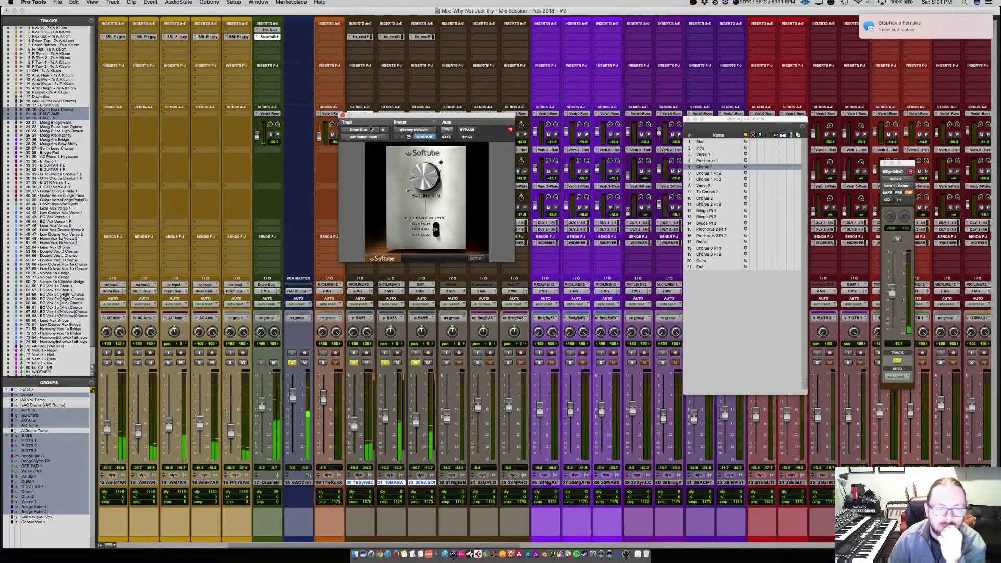
{"action": "left_click", "coordinate": [343, 115]}
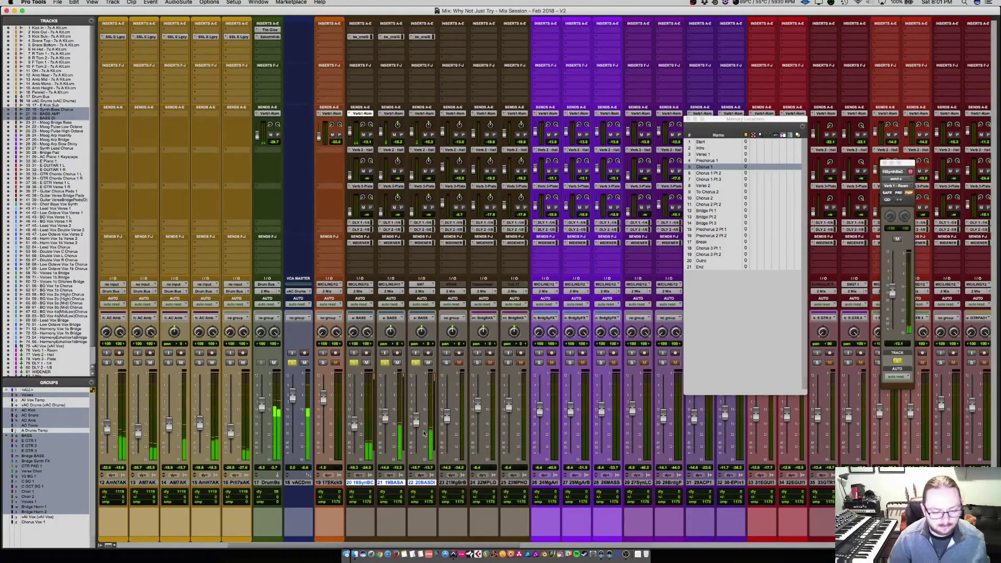
Set the threshold of The Glue on 2 Mix to -5.9 dB and close the plug-in window
{"action": "scroll", "coordinate": [425, 534], "scroll_direction": "right", "scroll_amount": 15}
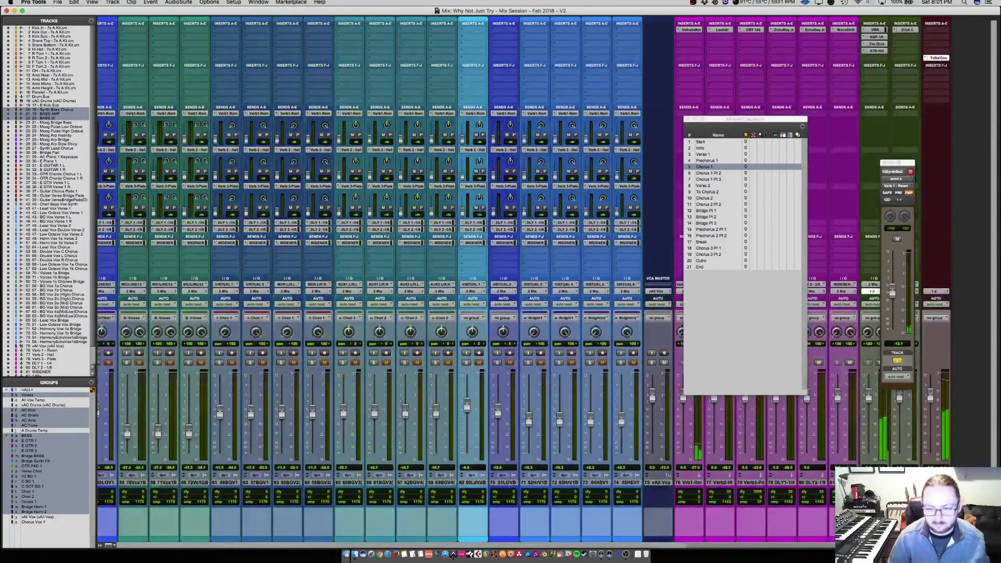
{"action": "left_click", "coordinate": [878, 45]}
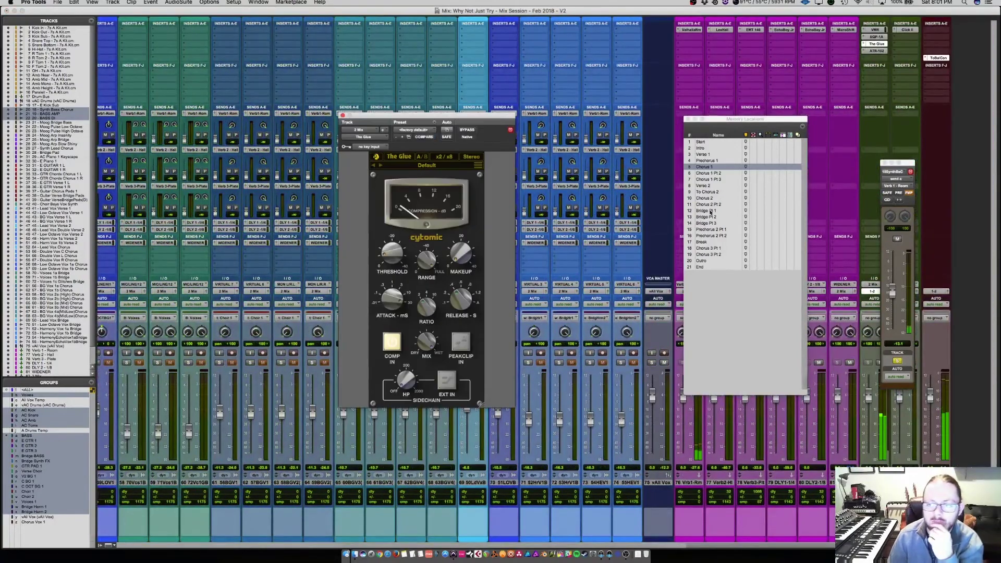
{"action": "mouse_move", "coordinate": [397, 255]}
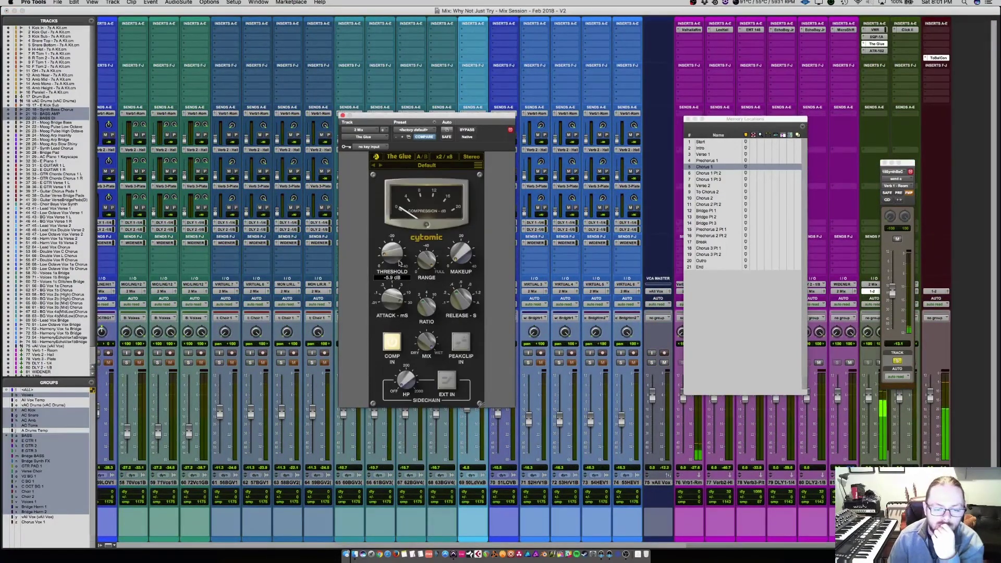
{"action": "left_click", "coordinate": [341, 115]}
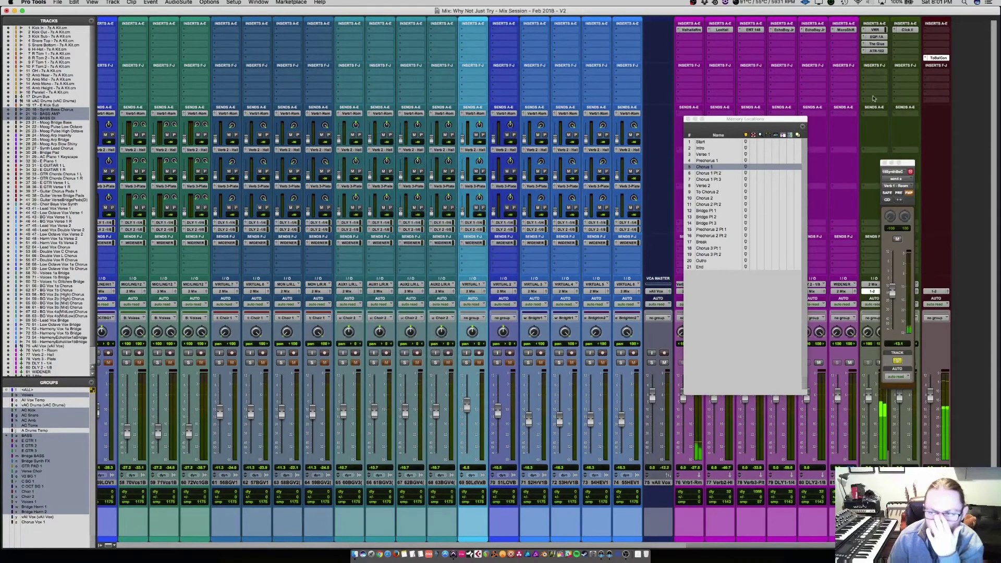
Close the floating send window and review the EQP-1A, Ampex ATR-102 and Virtual Mix Rack settings on 2 Mix
{"action": "left_click", "coordinate": [884, 164]}
{"action": "left_click", "coordinate": [875, 37]}
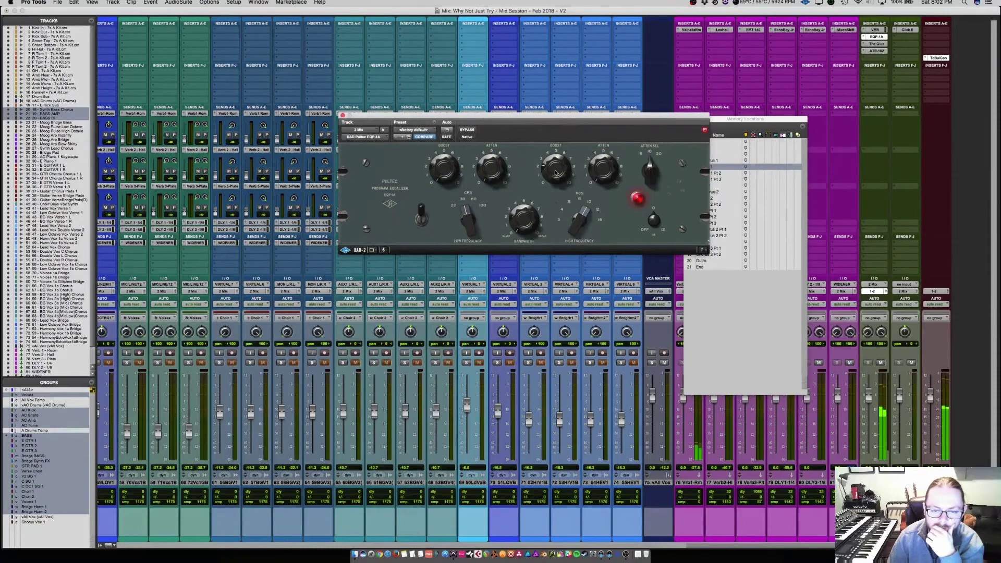
{"action": "left_click", "coordinate": [876, 51]}
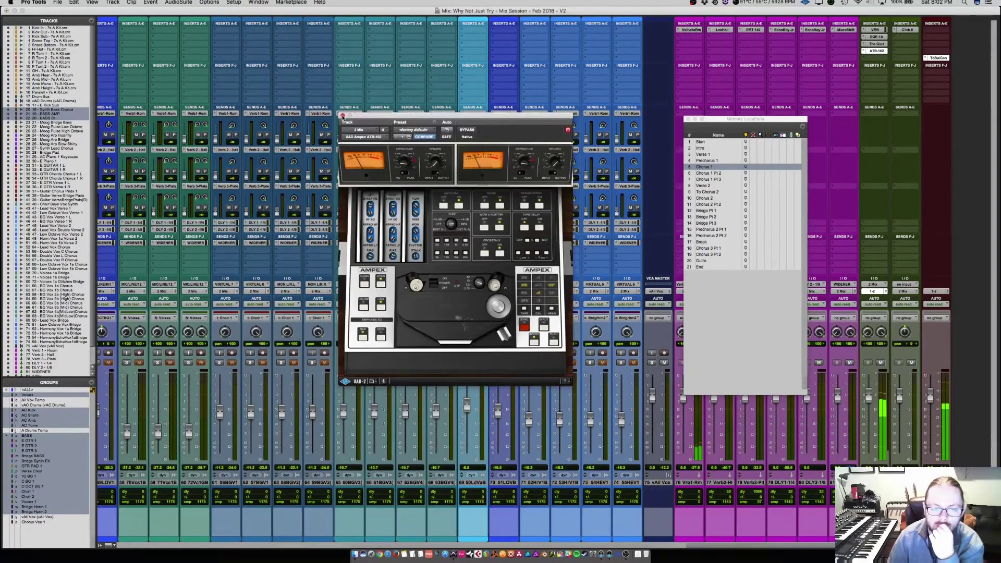
{"action": "left_click", "coordinate": [342, 115]}
{"action": "left_click", "coordinate": [876, 30]}
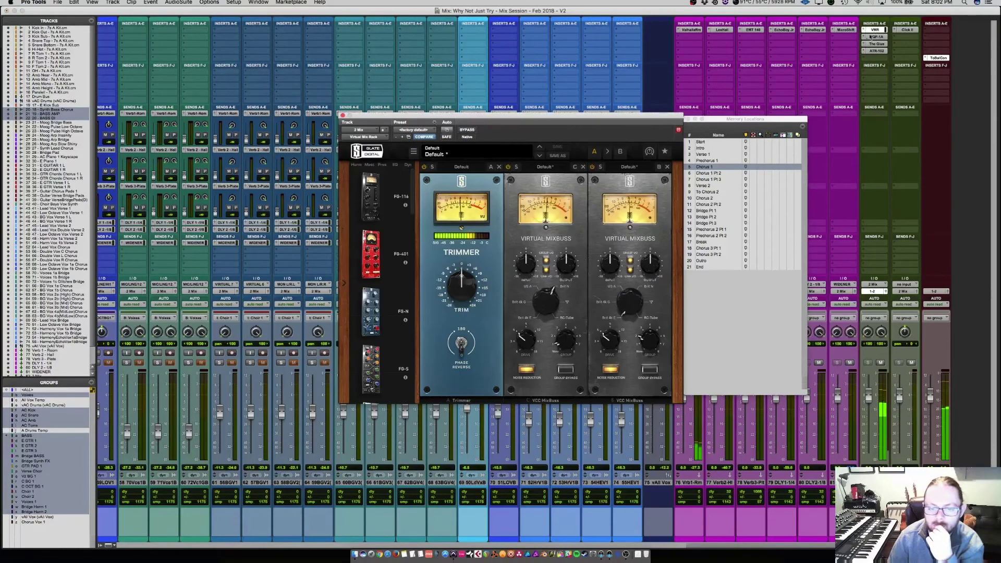
{"action": "left_click", "coordinate": [342, 115]}
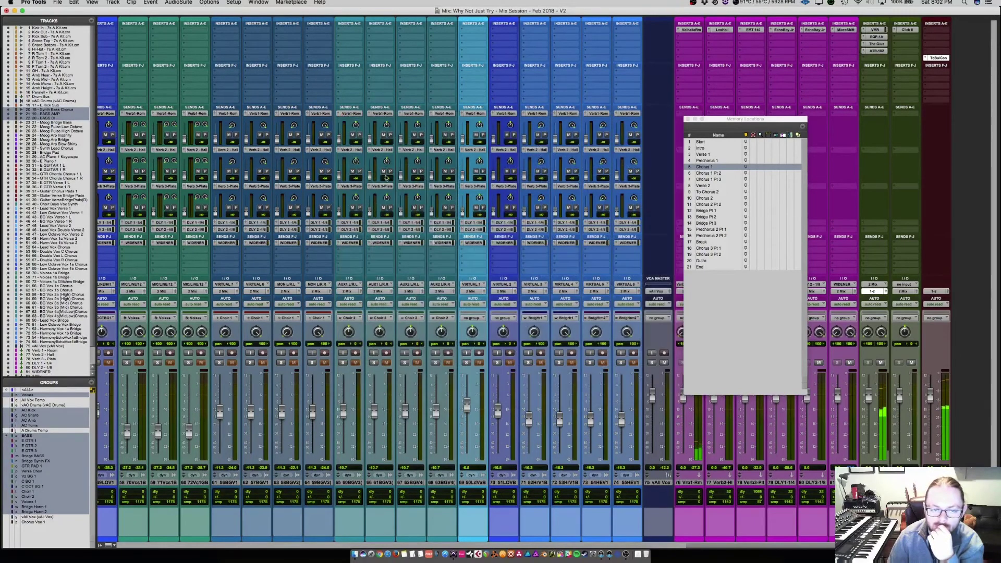
{"action": "left_click_drag", "start_coordinate": [745, 546], "coordinate": [243, 521]}
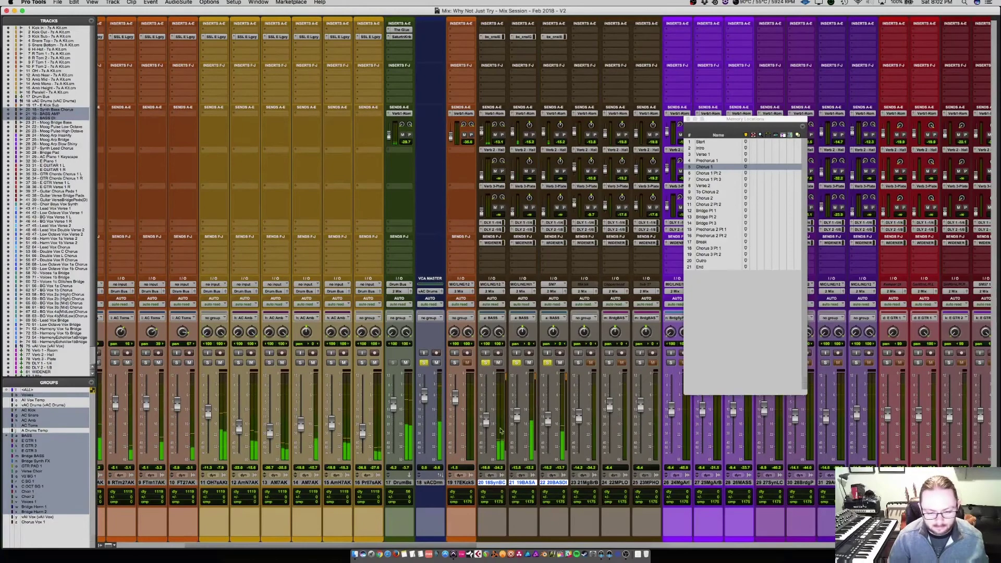
Check the levels across the drum, bass and synth channels in the mixer and close the Memory Locations window
{"action": "scroll", "coordinate": [531, 434], "scroll_direction": "left", "scroll_amount": 5}
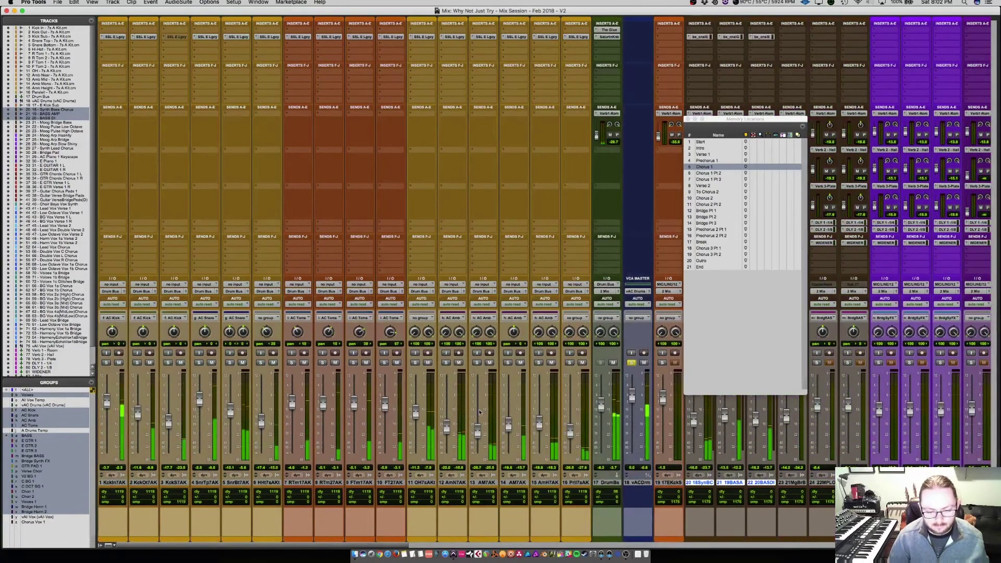
{"action": "scroll", "coordinate": [478, 405], "scroll_direction": "right", "scroll_amount": 1}
{"action": "scroll", "coordinate": [479, 405], "scroll_direction": "right", "scroll_amount": 4}
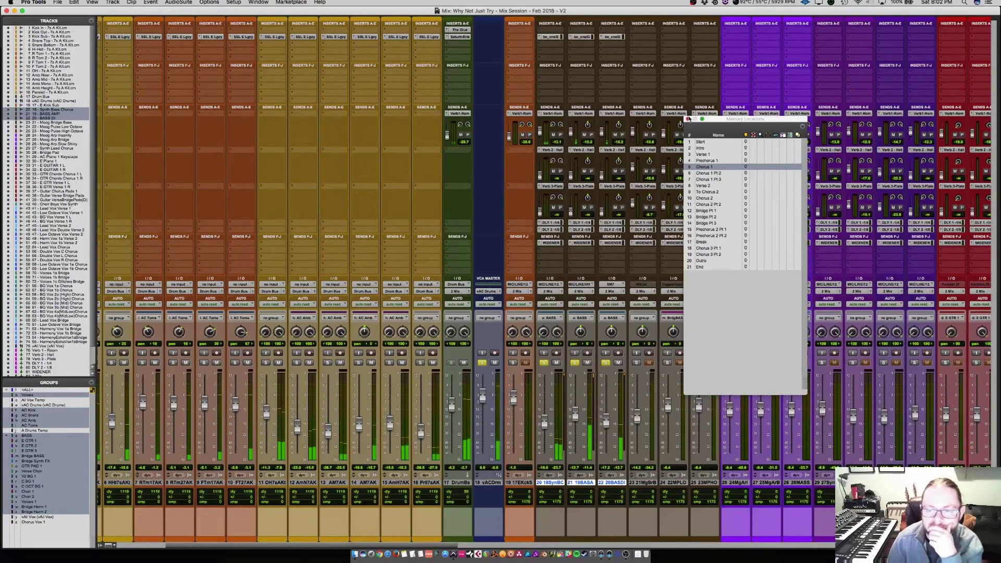
{"action": "left_click", "coordinate": [688, 120]}
Show the Edit window with the timeline zoomed out far enough to see the arrangement from the intro through the bridge
{"action": "key", "text": "super+equal"}
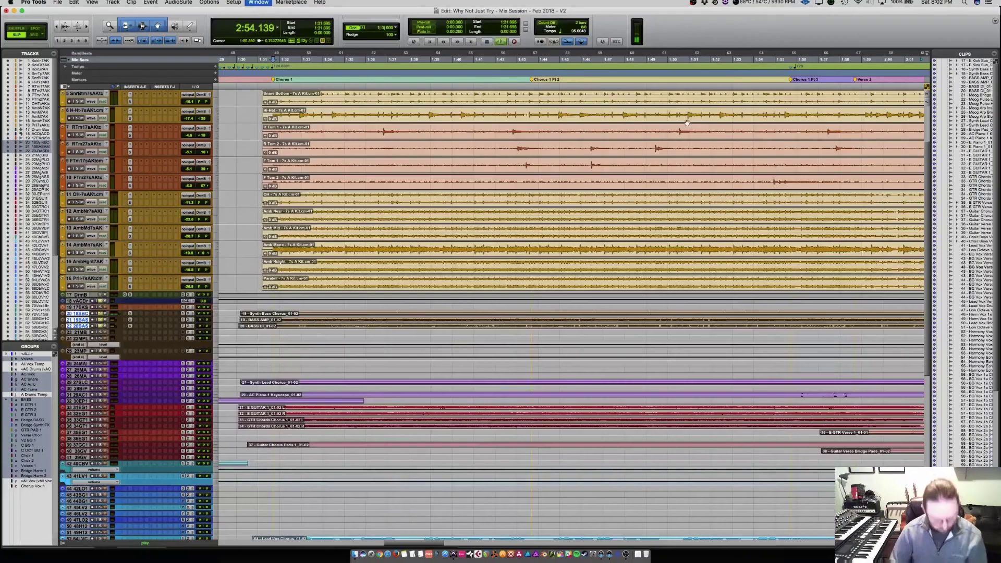
{"action": "key", "text": "super+bracketleft"}
{"action": "key", "text": "super+bracketleft"}
{"action": "key", "text": "super+bracketleft"}
{"action": "key", "text": "super+bracketleft"}
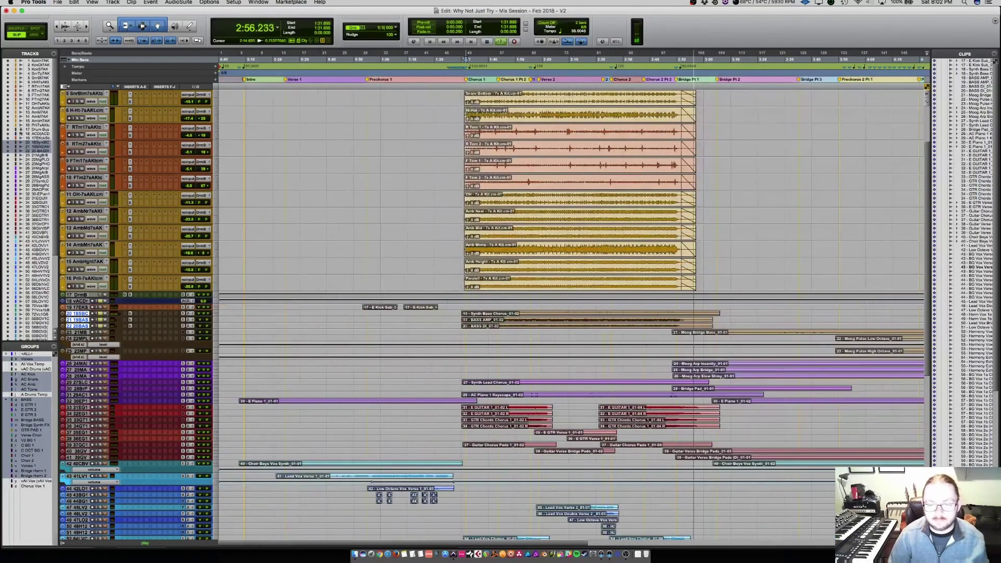
{"action": "left_click", "coordinate": [538, 130]}
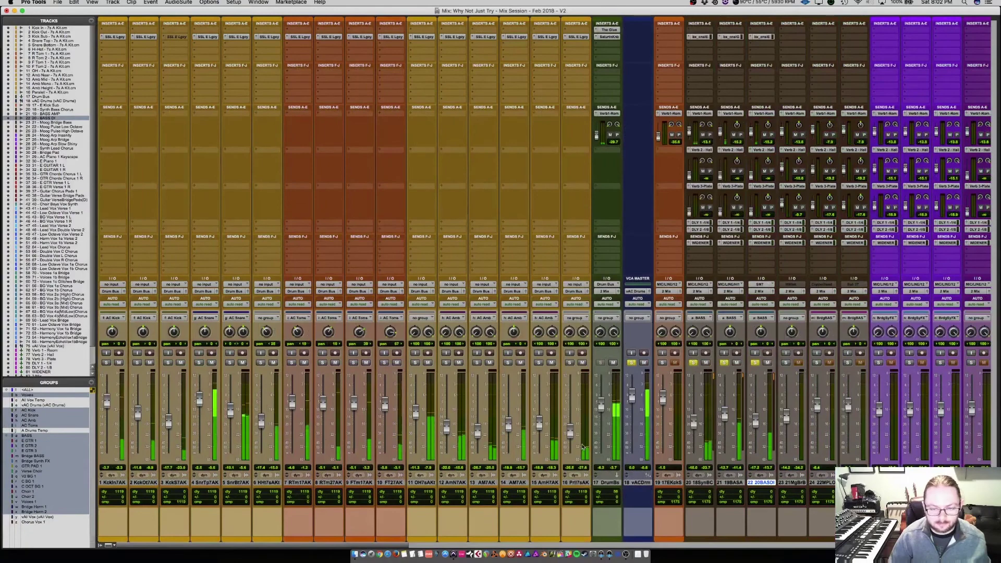
Select the drum and bass tracks 1 through 22, leaving out Drum Bus, the drum VCA and E Kick Sub
{"action": "left_click", "coordinate": [123, 482], "text": "shift"}
{"action": "left_click", "coordinate": [600, 483], "text": "super"}
{"action": "left_click", "coordinate": [632, 484], "text": "super"}
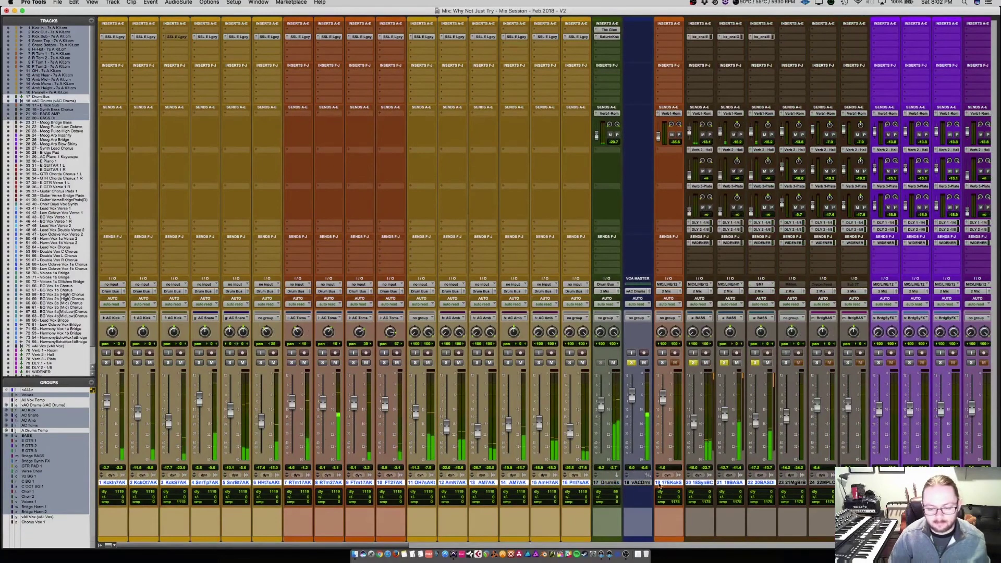
{"action": "left_click", "coordinate": [664, 484], "text": "super"}
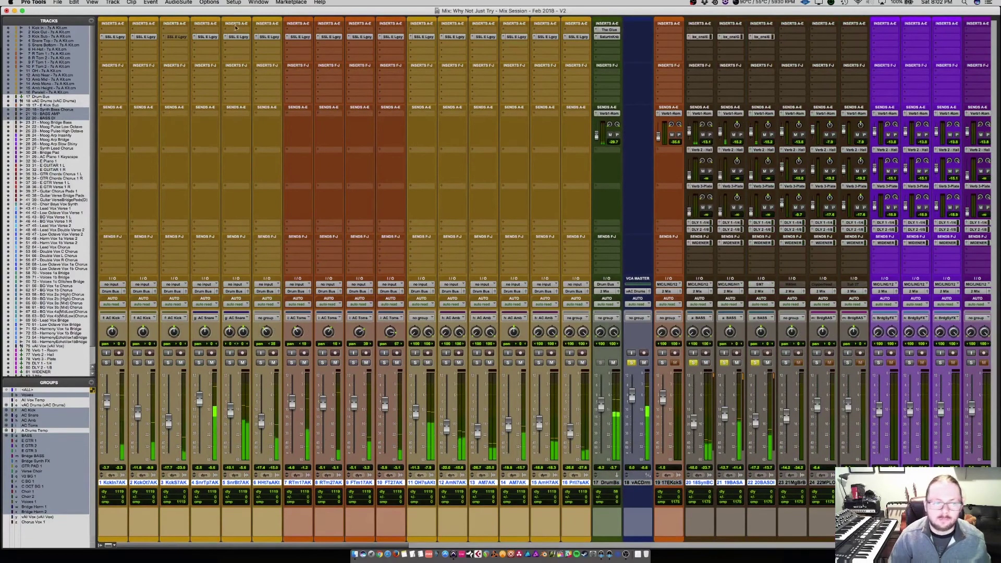
Bypass and re-enable the second-slot inserts on the selected tracks for comparison, and check Snare Top's SSL E Channel Strip
{"action": "left_click", "coordinate": [208, 39], "text": "alt+shift+super"}
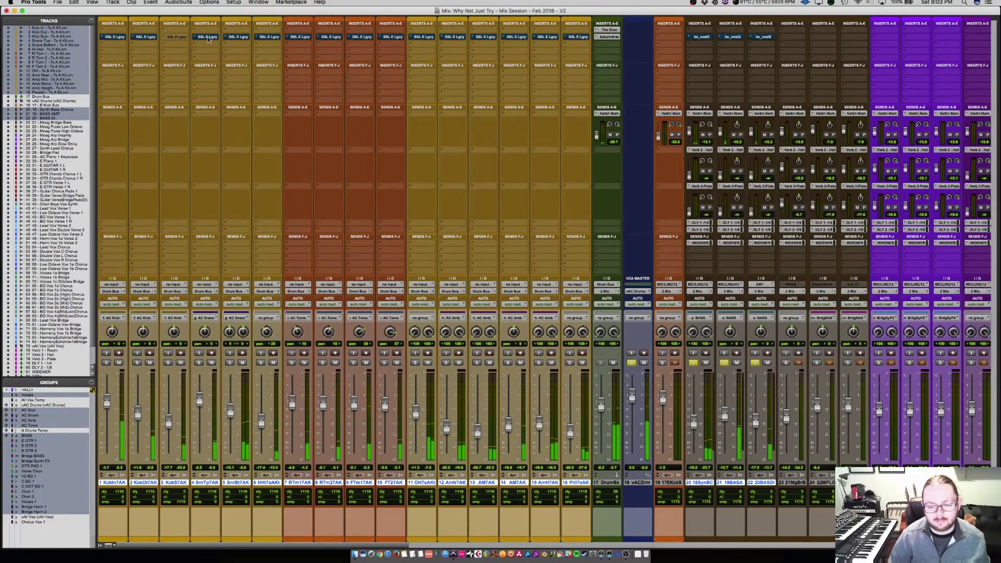
{"action": "left_click", "coordinate": [208, 38], "text": "alt+shift+super"}
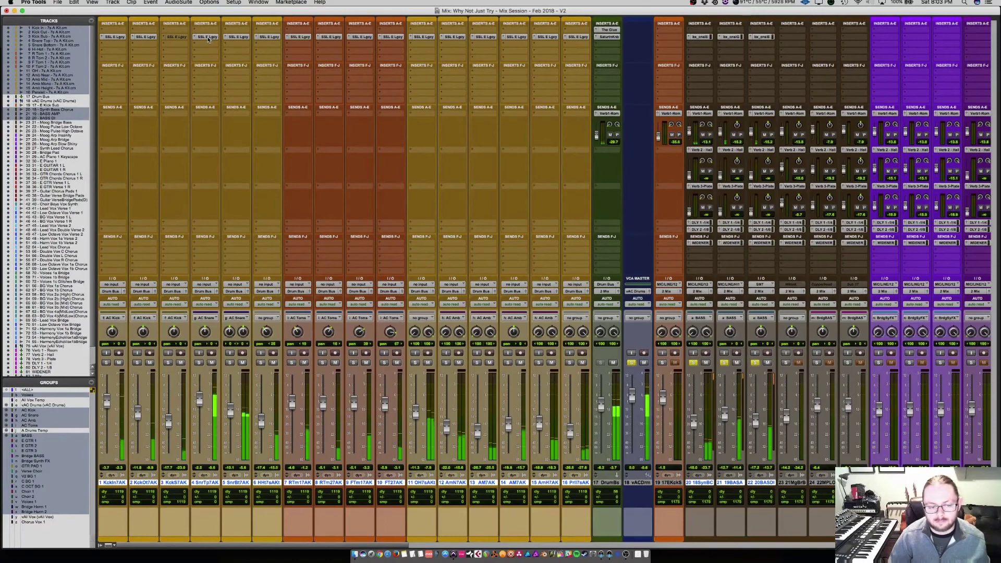
{"action": "left_click", "coordinate": [208, 37]}
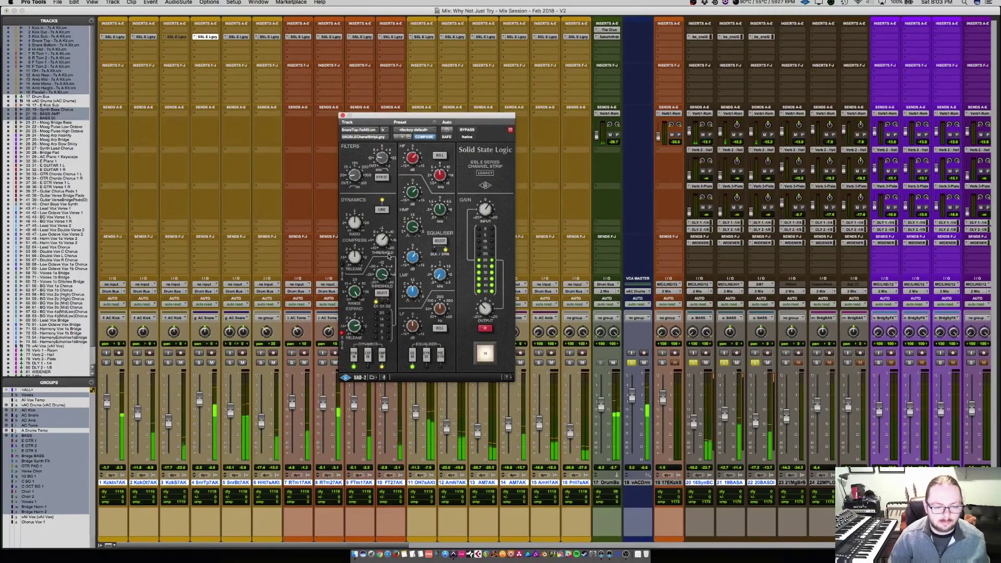
{"action": "left_click", "coordinate": [342, 115]}
Toggle the insert bypass off and on again from Synth Bass Chorus's second slot to compare the bass processing
{"action": "scroll", "coordinate": [400, 242], "scroll_direction": "right", "scroll_amount": 2}
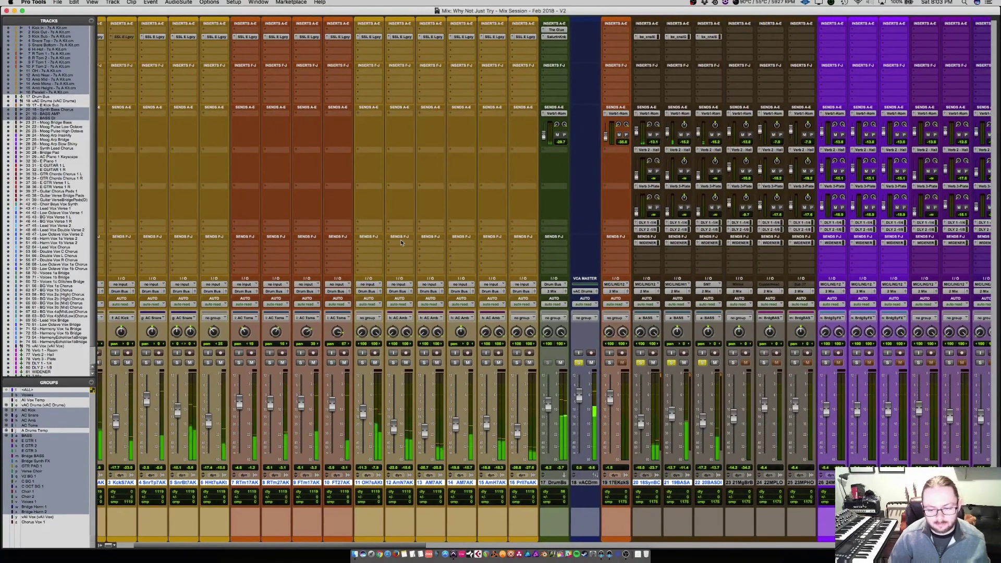
{"action": "scroll", "coordinate": [400, 241], "scroll_direction": "right", "scroll_amount": 3}
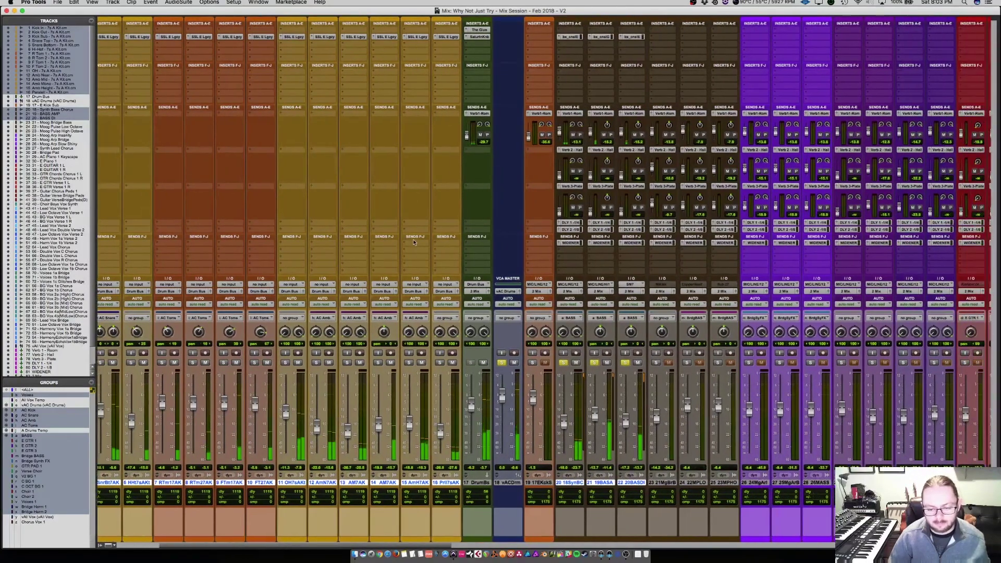
{"action": "scroll", "coordinate": [413, 242], "scroll_direction": "right", "scroll_amount": 2}
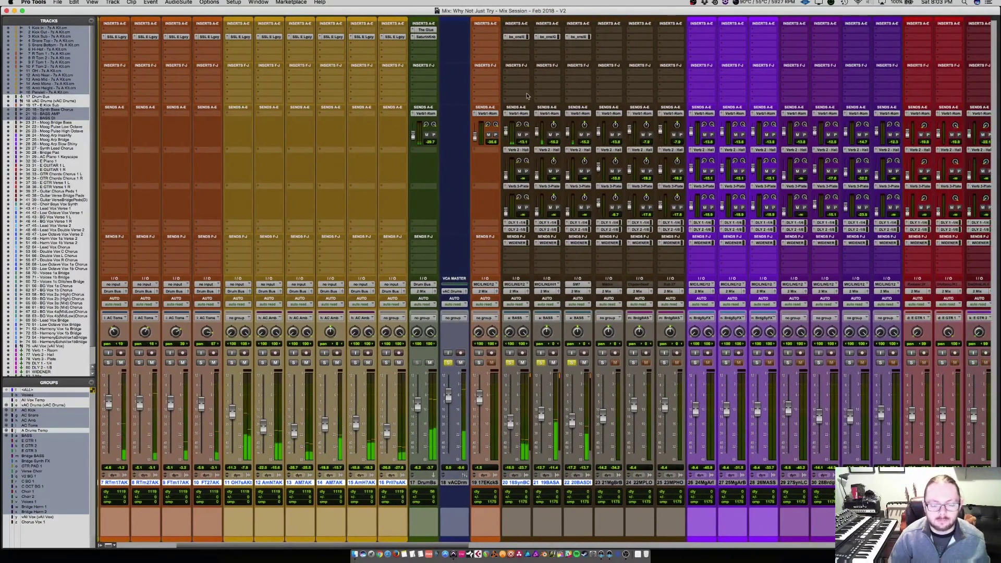
{"action": "left_click", "coordinate": [520, 37], "text": "alt+super"}
{"action": "left_click", "coordinate": [520, 37], "text": "alt+super"}
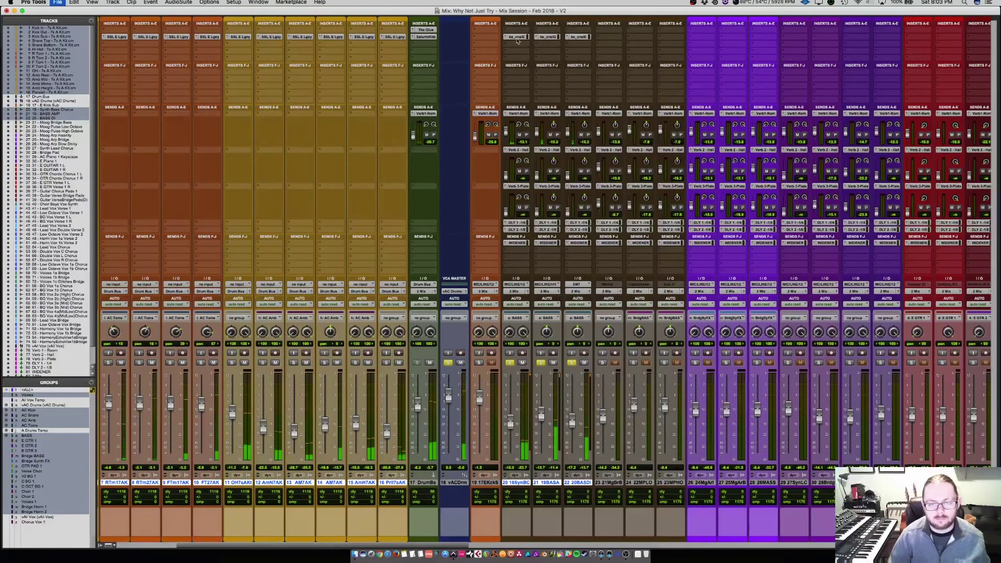
Return to the Edit window and look over the arrangement from the drum tracks down to the vocals and effects returns
{"action": "scroll", "coordinate": [363, 174], "scroll_direction": "left", "scroll_amount": 5}
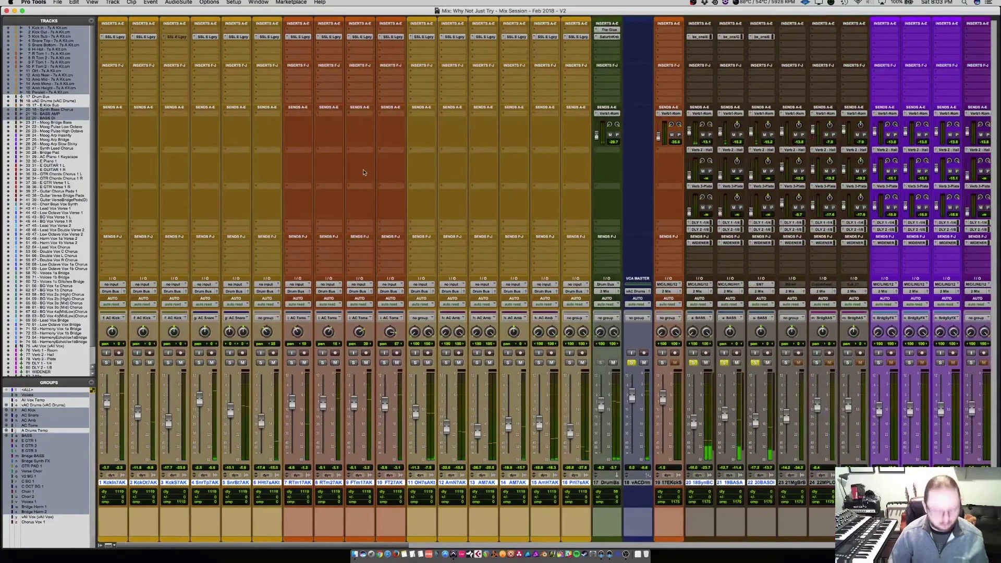
{"action": "key", "text": "super+equal"}
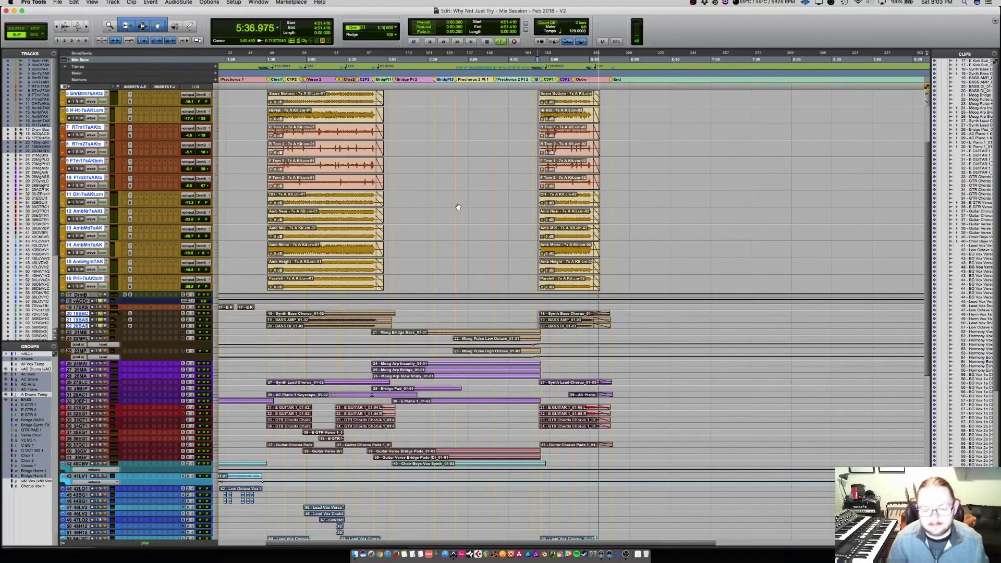
{"action": "scroll", "coordinate": [476, 212], "scroll_direction": "down", "scroll_amount": 1}
{"action": "scroll", "coordinate": [475, 213], "scroll_direction": "down", "scroll_amount": 10}
{"action": "scroll", "coordinate": [474, 212], "scroll_direction": "up", "scroll_amount": 10}
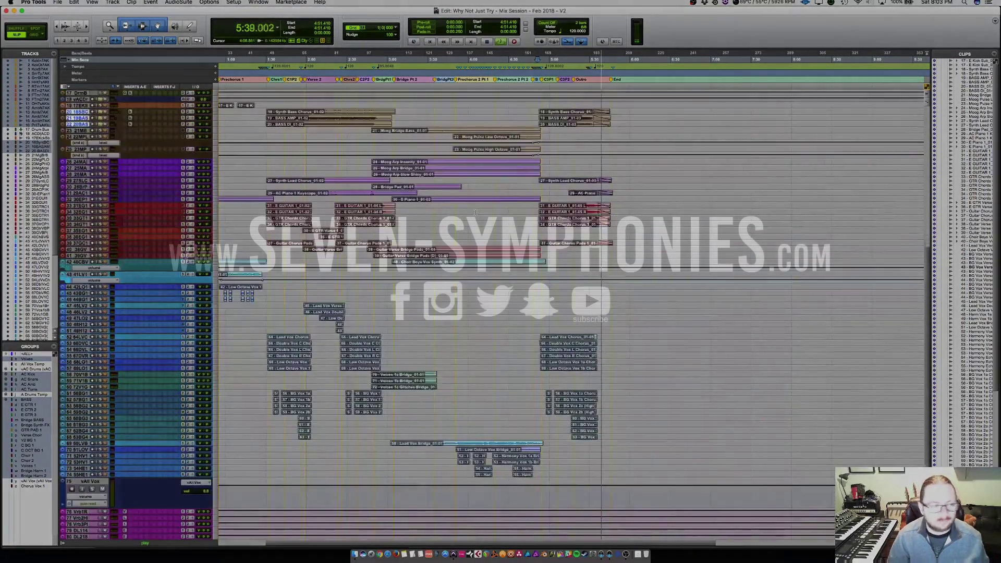
{"action": "scroll", "coordinate": [474, 212], "scroll_direction": "up", "scroll_amount": 5}
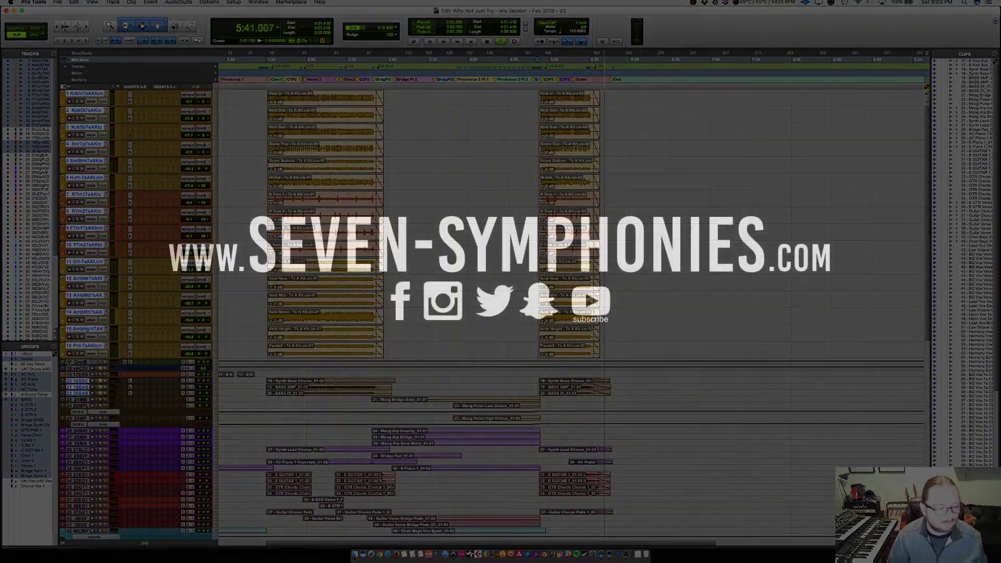